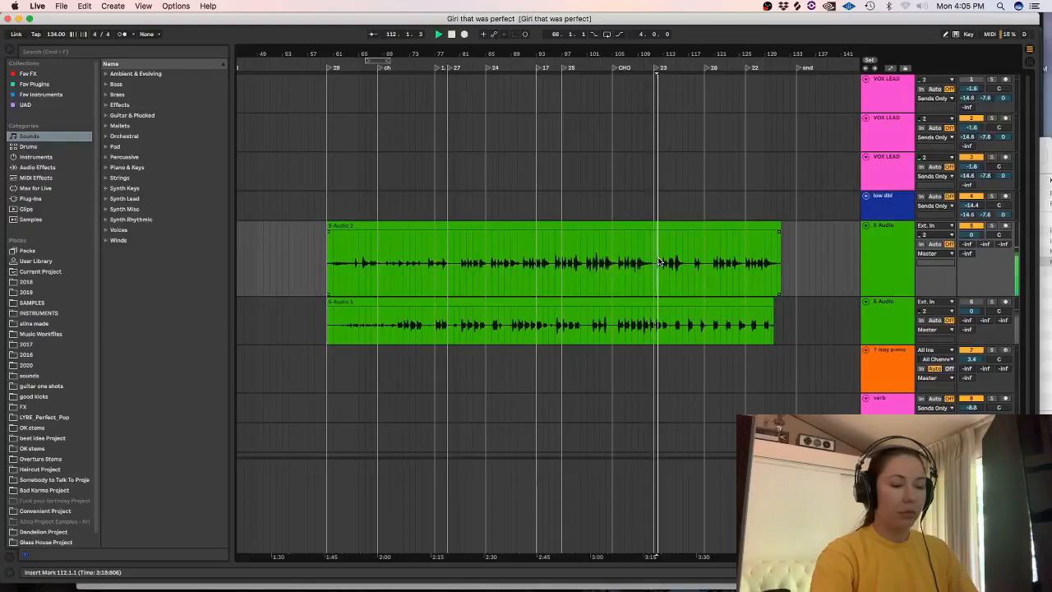
# Turn on the metronome, shift the 5-Audio 2 guitar clip slightly earlier so its strum lands on bar 106, and play it back.
pyautogui.moveTo(286, 51); pyautogui.dragTo(286, 59)
pyautogui.click(123, 34)
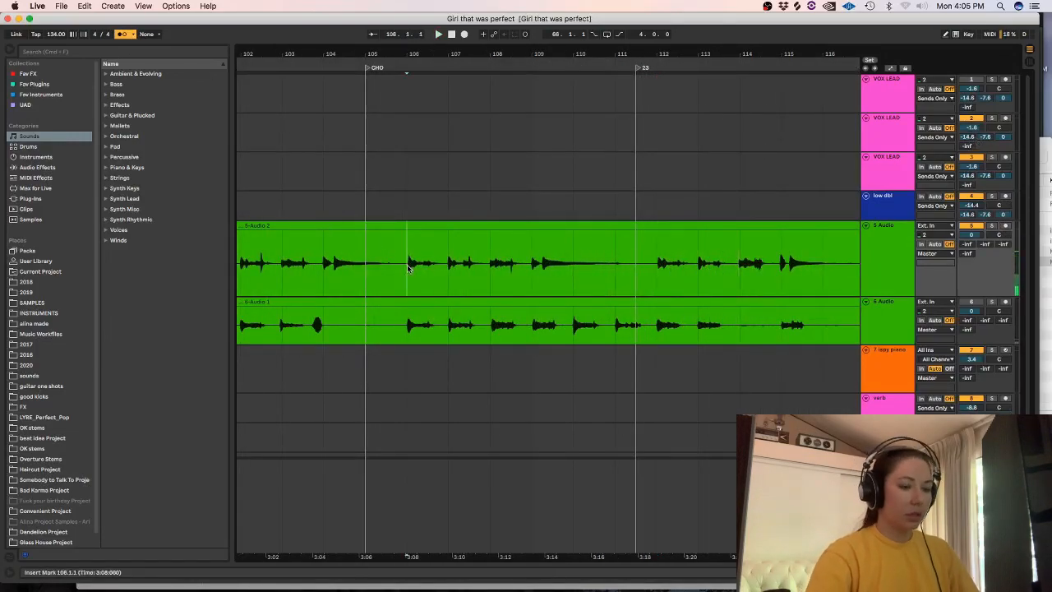
pyautogui.scroll(6, 409, 267)
pyautogui.click(438, 228)
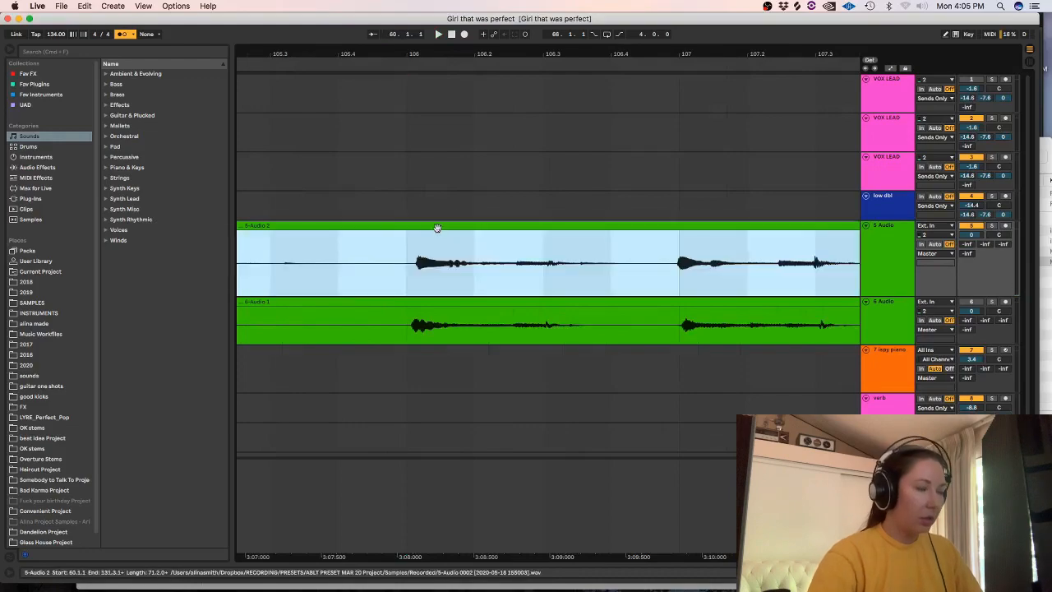
pyautogui.moveTo(439, 227); pyautogui.dragTo(406, 263)
pyautogui.click(406, 263)
pyautogui.press('space')
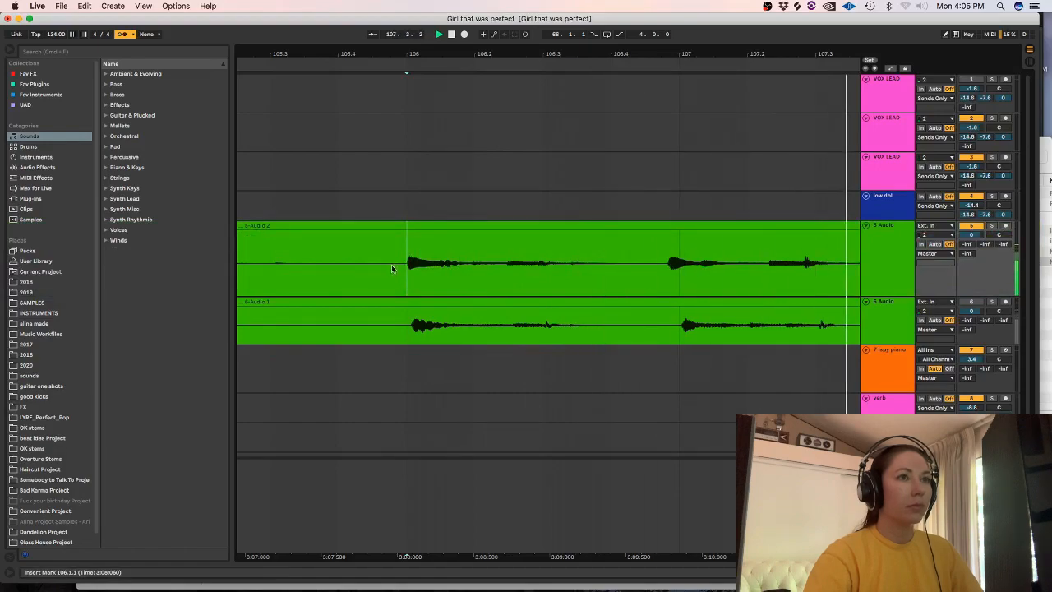
# Split out the section of the 5-Audio 2 clip from about bar 107 to bar 112, nudge it into time, and play back from bar 106.
pyautogui.press('-')
pyautogui.press('-')
pyautogui.press('-')
pyautogui.press('-')
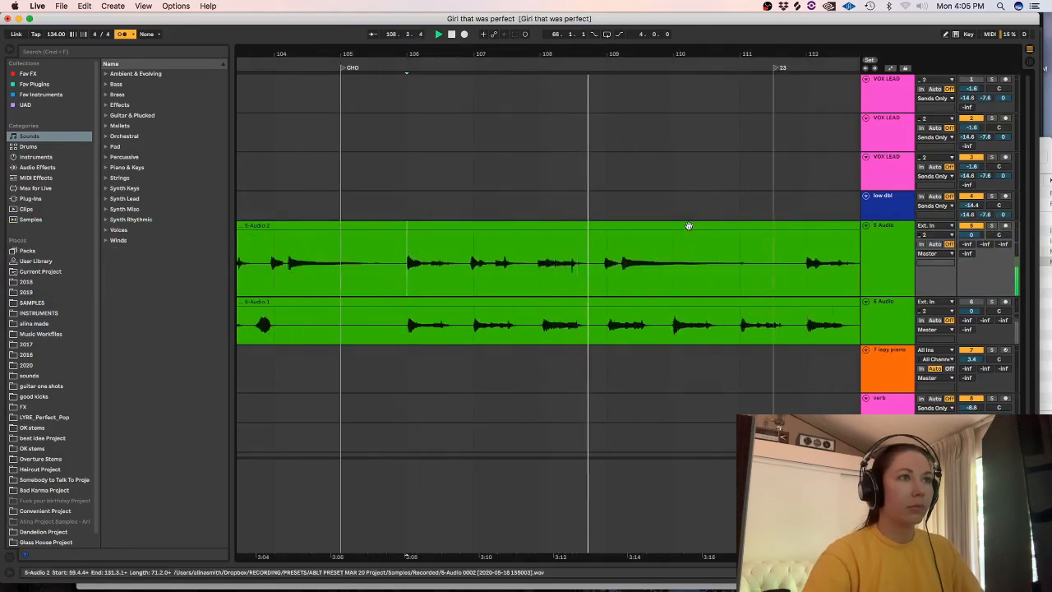
pyautogui.moveTo(806, 263); pyautogui.dragTo(471, 262)
pyautogui.press('super+e')
pyautogui.press('space')
pyautogui.moveTo(494, 228); pyautogui.dragTo(496, 229)
pyautogui.click(413, 263)
pyautogui.press('space')
pyautogui.press('+')
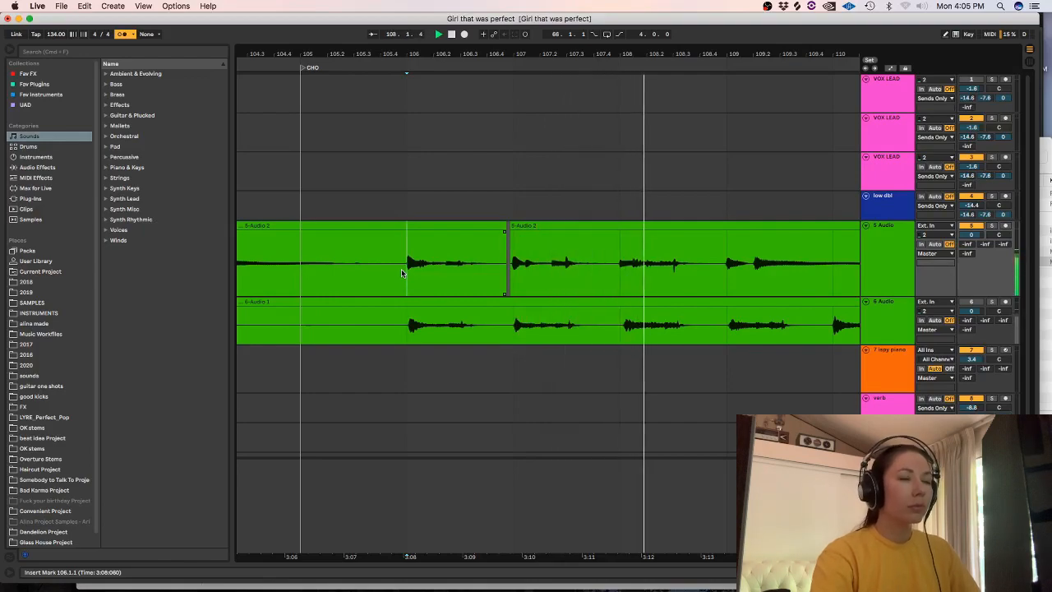
pyautogui.press('-')
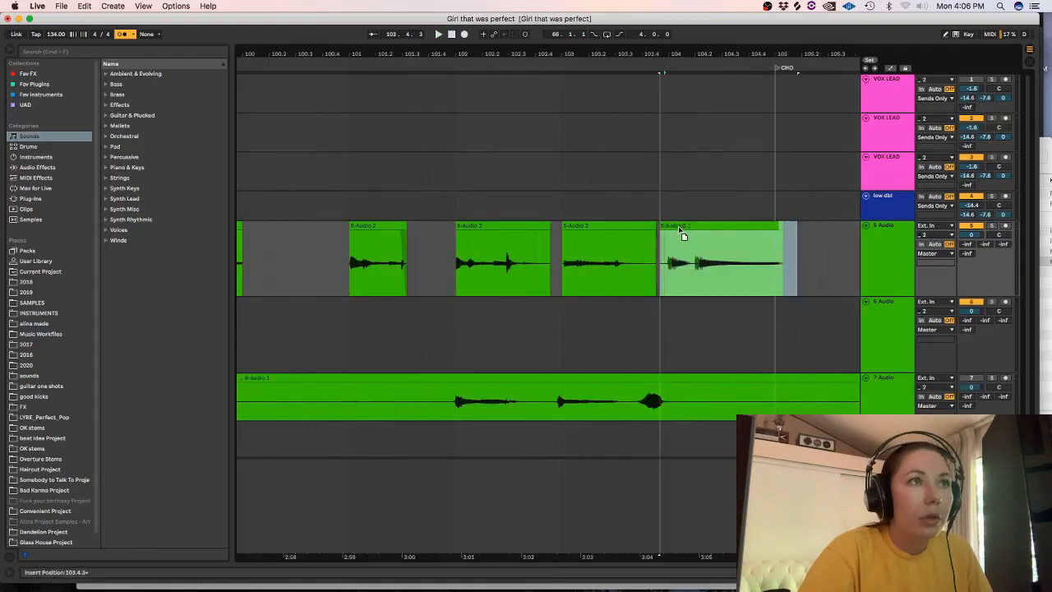
# Delete the excess audio between and after the strums on the 5 Audio track from bar 102 to bar 105.
pyautogui.click(676, 235)
pyautogui.moveTo(665, 284); pyautogui.dragTo(611, 279)
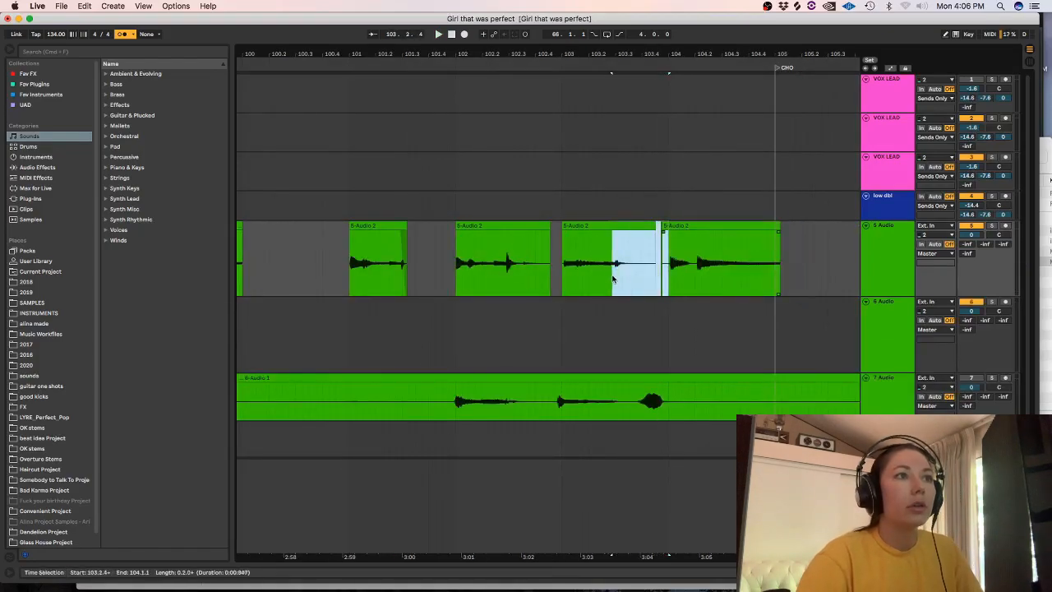
pyautogui.moveTo(549, 272); pyautogui.dragTo(543, 266)
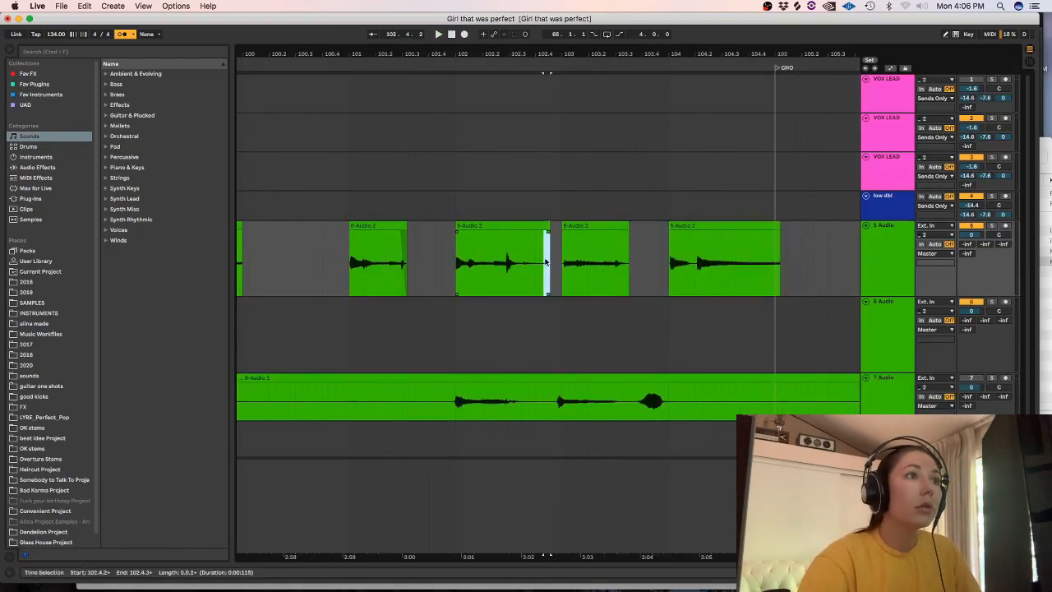
pyautogui.press('Delete')
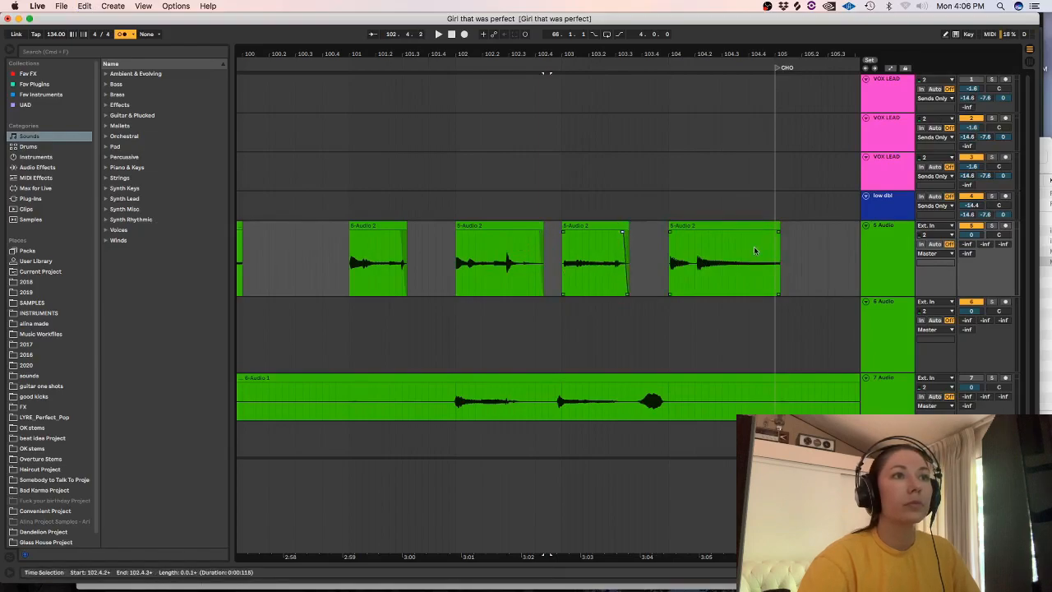
pyautogui.moveTo(795, 254); pyautogui.dragTo(770, 246)
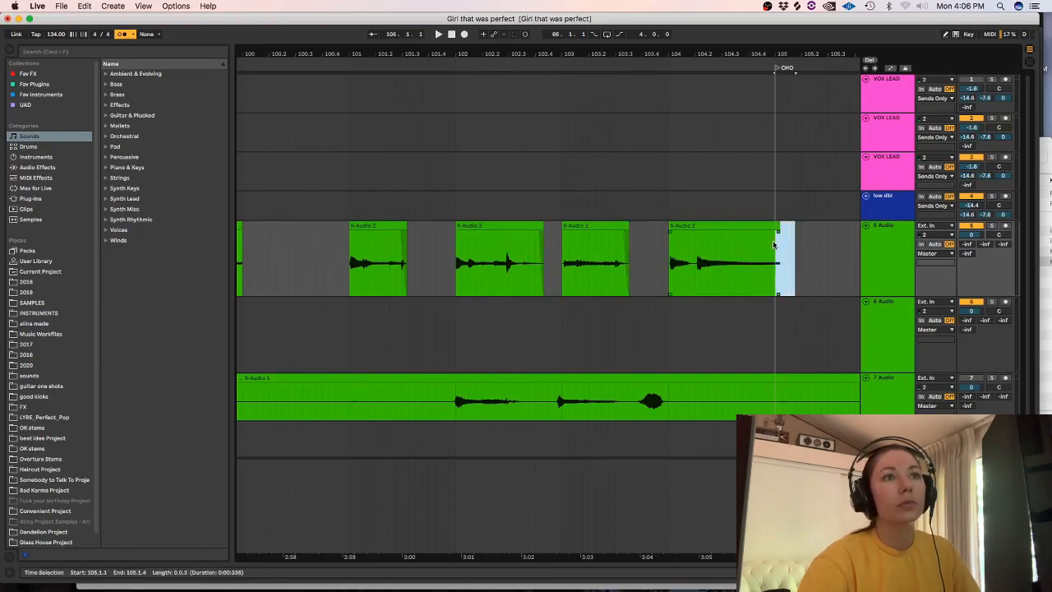
pyautogui.press('Delete')
# Move the trimmed guitar clips from bars 106 to 110 onto the empty 6 Audio track at bar 101 as a double, and play them.
pyautogui.press('-')
pyautogui.press('-')
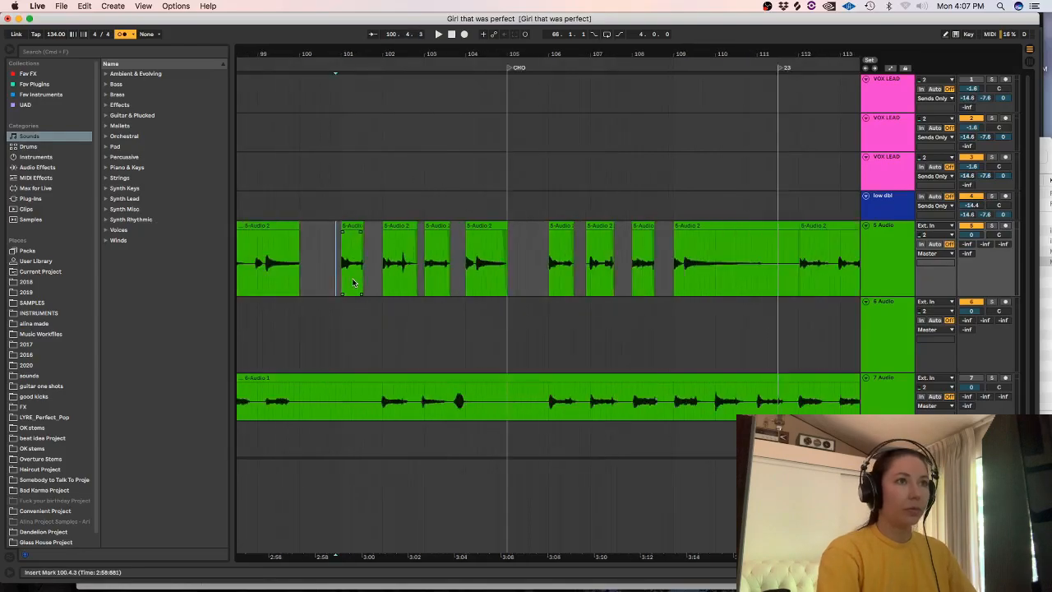
pyautogui.moveTo(629, 249)
pyautogui.mouseDown()
pyautogui.moveTo(573, 255)
pyautogui.moveTo(459, 234)
pyautogui.moveTo(345, 331)
pyautogui.mouseUp()
pyautogui.click(346, 322)
pyautogui.press('+')
pyautogui.press('+')
pyautogui.press('+')
pyautogui.press('+')
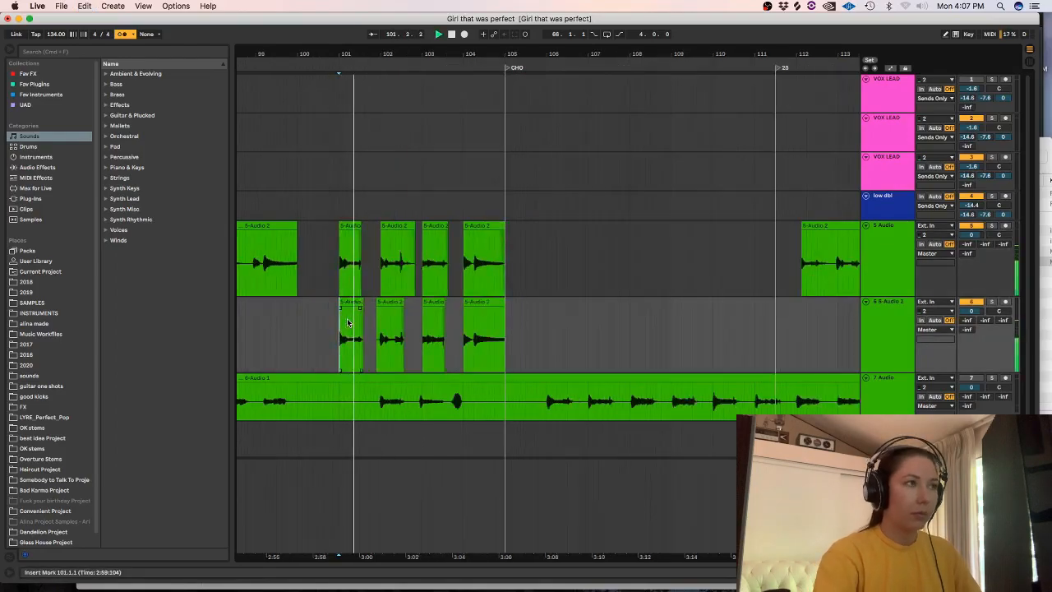
pyautogui.press('-')
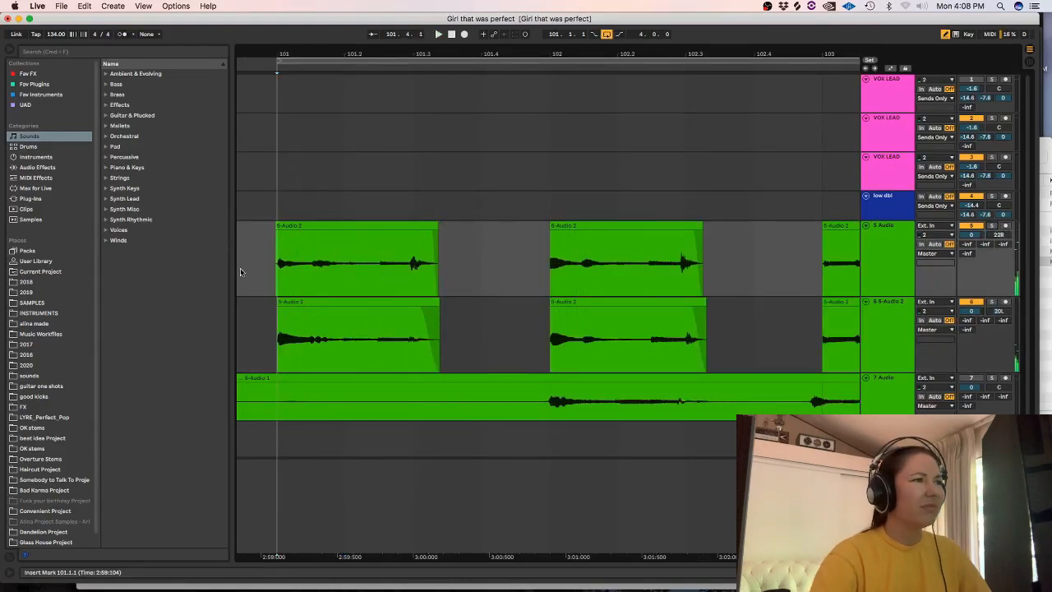
# Nudge the bar 101 clip on the 5 Audio track slightly earlier and clean up its start at the bar line.
pyautogui.press('+')
pyautogui.moveTo(333, 226); pyautogui.dragTo(330, 230)
pyautogui.moveTo(281, 257); pyautogui.dragTo(249, 262)
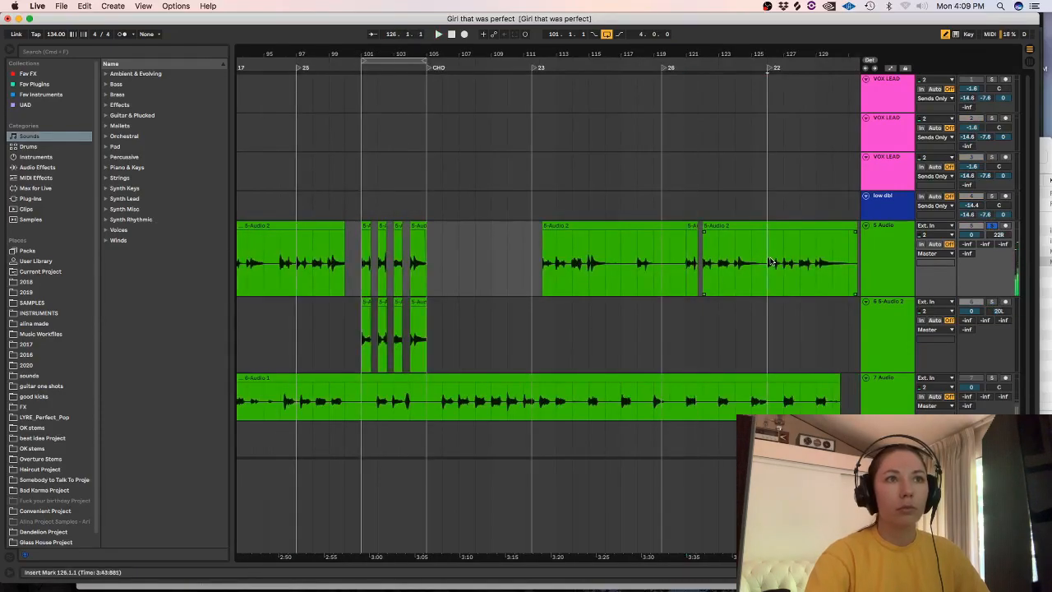
# Isolate the strum from 126.1.1 to 127.1.1 on the 5 Audio track and place a copy at bar 101 on the 6 5-Audio 2 track.
pyautogui.moveTo(781, 267); pyautogui.dragTo(765, 263)
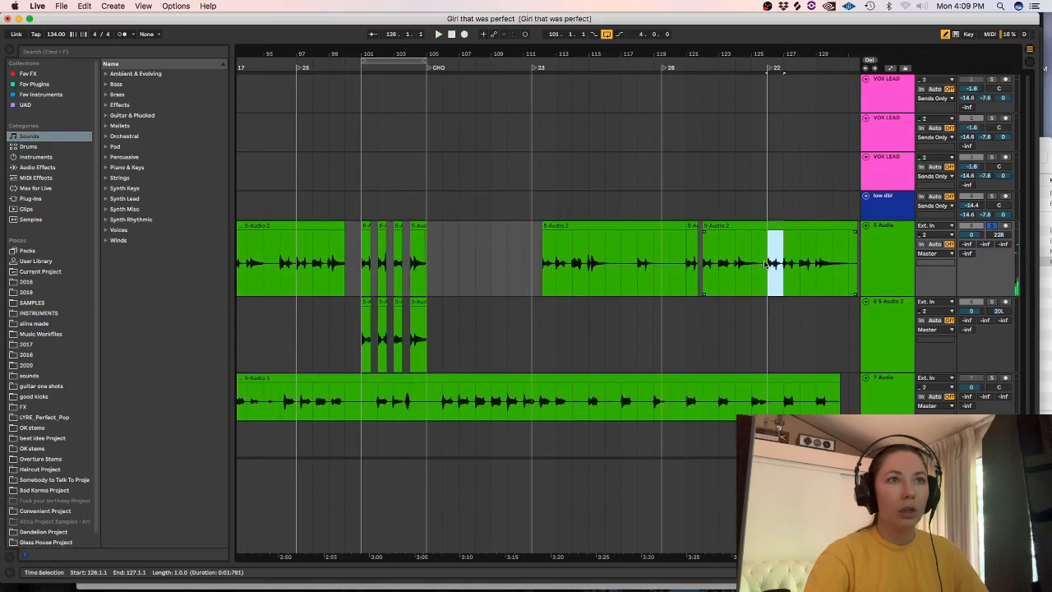
pyautogui.click(360, 349)
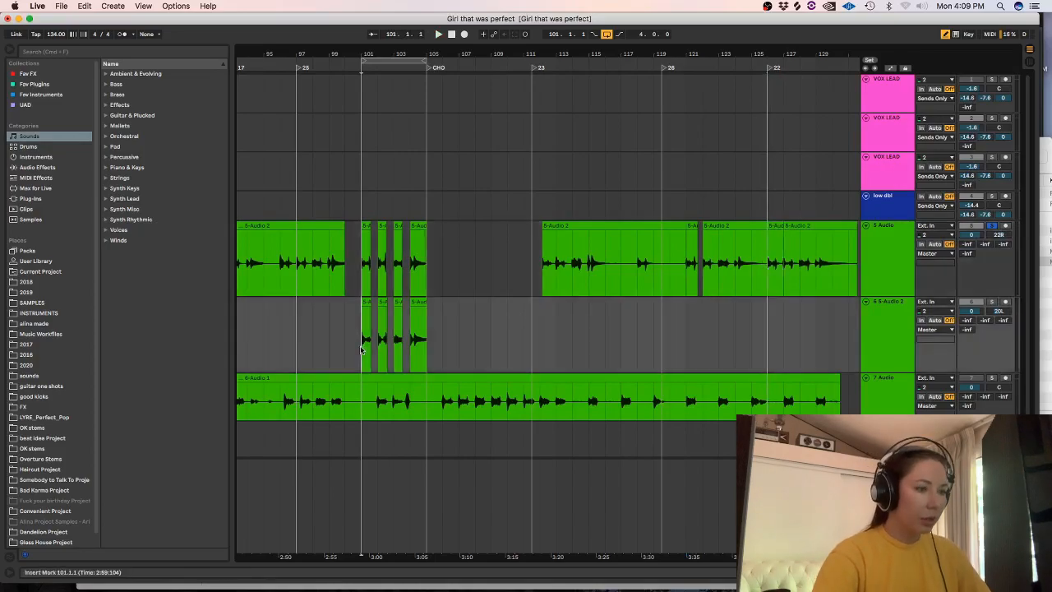
pyautogui.press('+')
pyautogui.press('+')
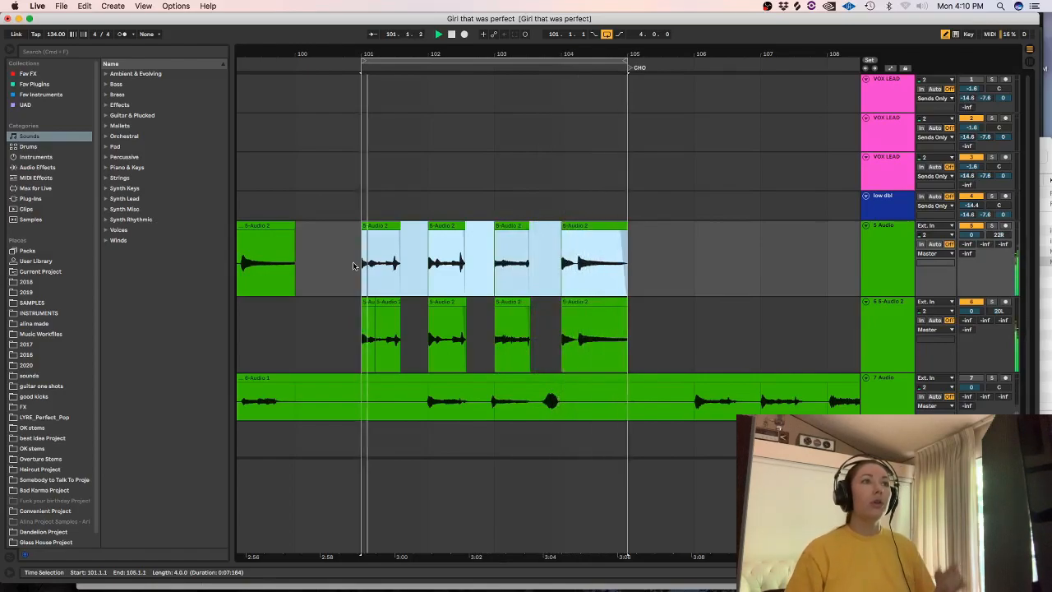
# Play back the doubled guitar loop from bar 101.
pyautogui.press('space')
pyautogui.press('space')
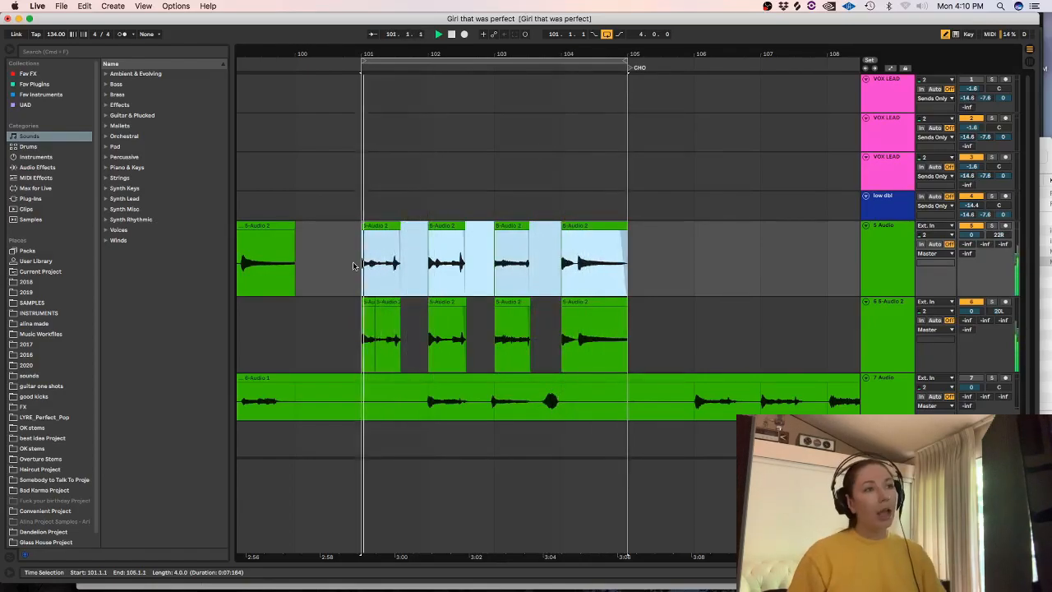
pyautogui.press('space')
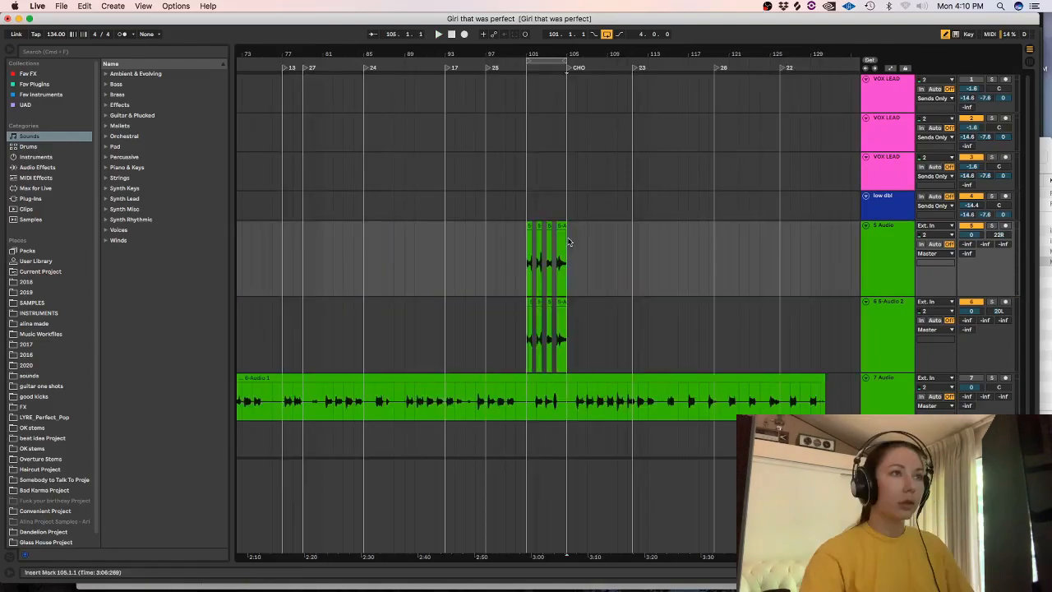
# Copy the four-bar guitar section at bars 101 to 105 from both guitar tracks and paste it at bar 25.
pyautogui.moveTo(568, 241); pyautogui.dragTo(522, 364)
pyautogui.press('super+c')
pyautogui.press('-')
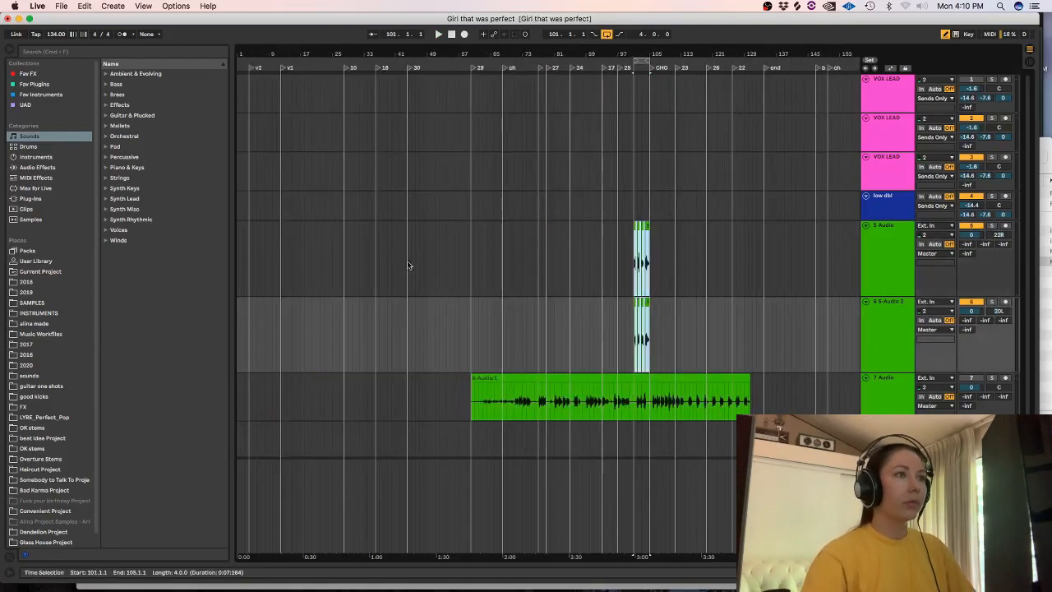
pyautogui.click(464, 273)
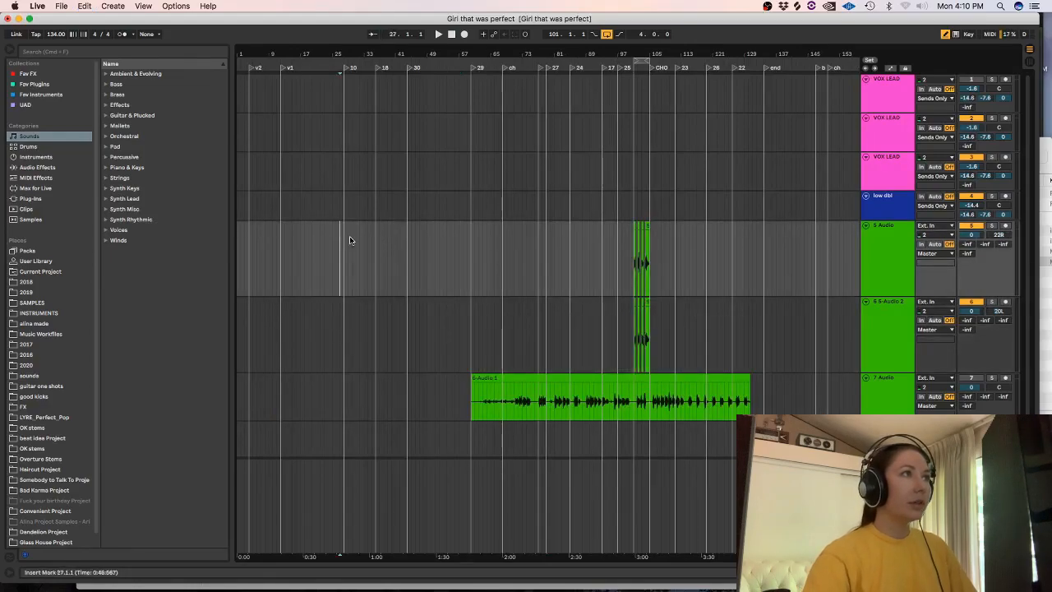
pyautogui.press('+')
pyautogui.click(319, 234)
pyautogui.press('super+v')
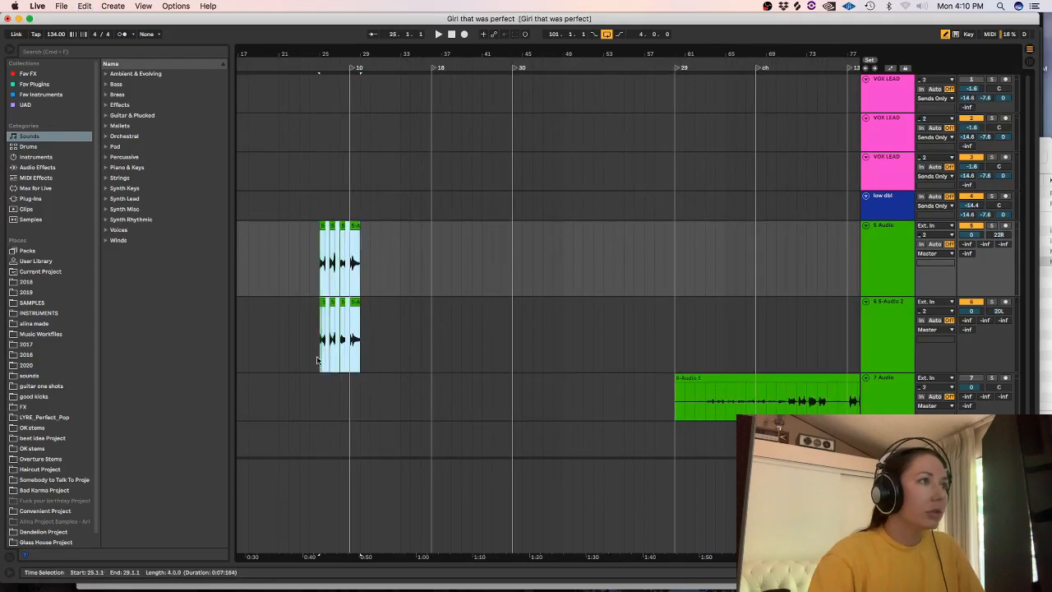
# Duplicate the pasted four-bar guitar section three times, then play it from bar 25 with the metronome on.
pyautogui.press('super+d')
pyautogui.press('super+d')
pyautogui.press('super+d')
pyautogui.press('super+d')
pyautogui.click(318, 262)
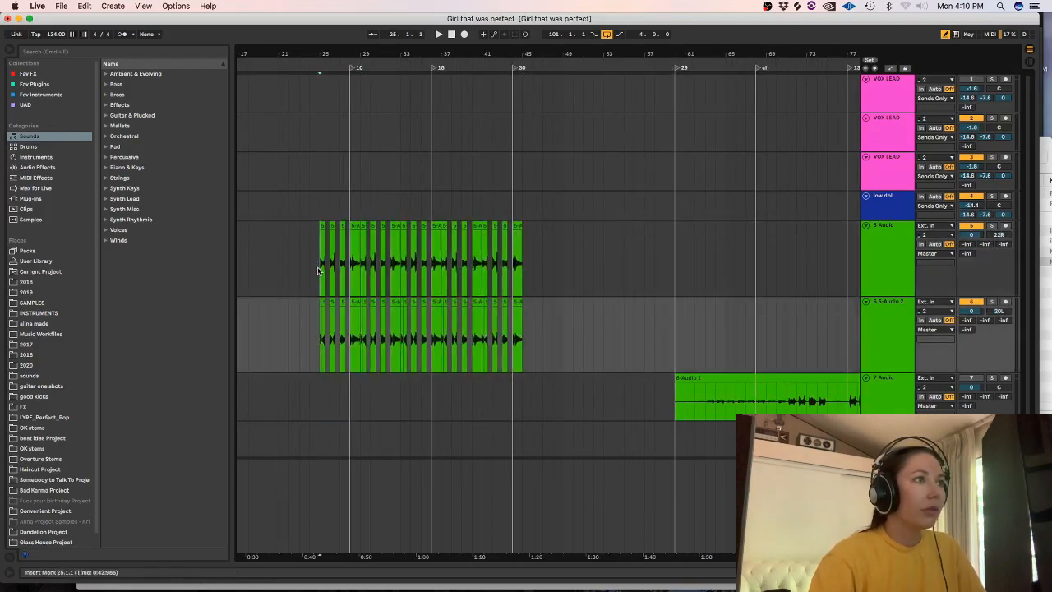
pyautogui.press('space')
pyautogui.press('+')
pyautogui.click(122, 34)
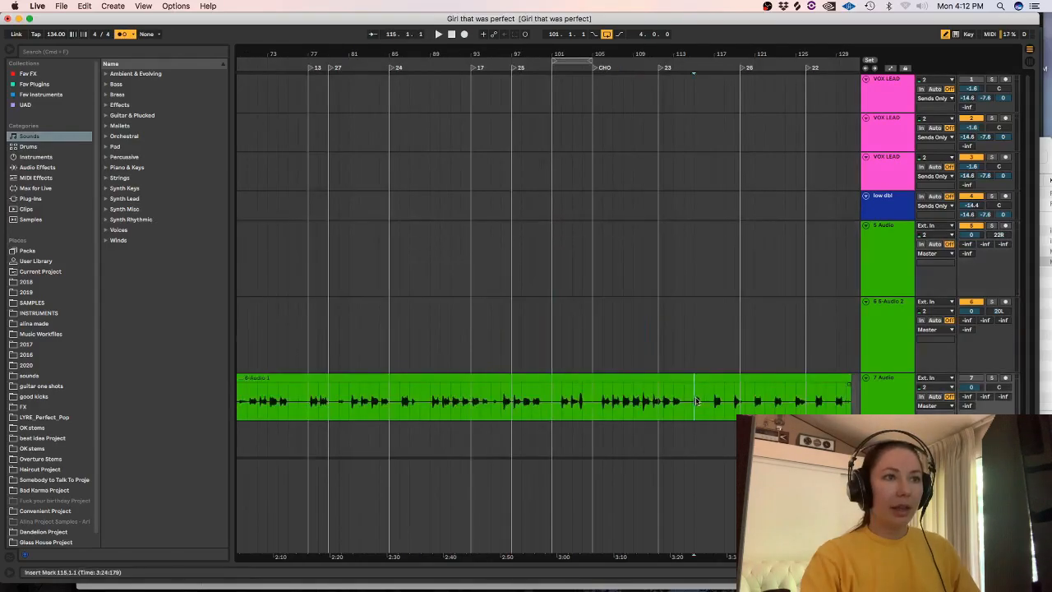
pyautogui.press('+')
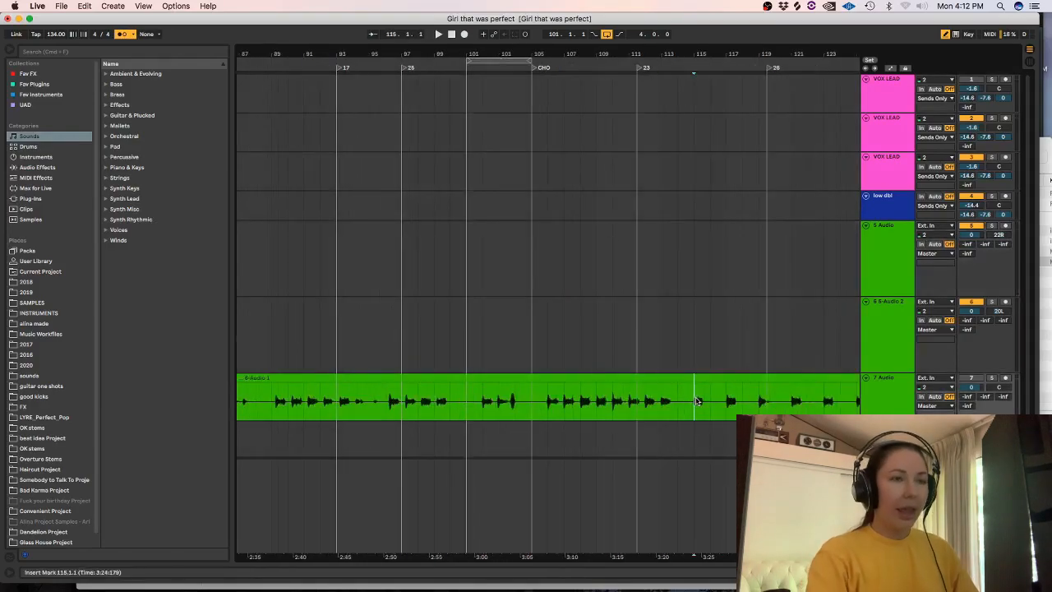
# Solo the 7 Audio track and play the second guitar part from bar 115.
pyautogui.click(992, 378)
pyautogui.press('space')
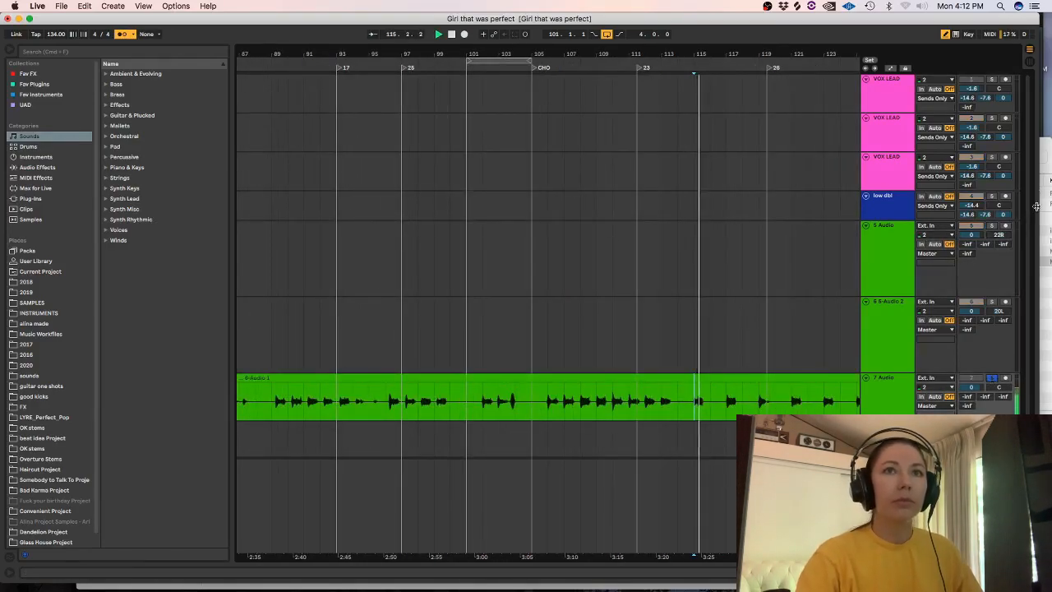
pyautogui.scroll(-3, 850, 408)
pyautogui.hscroll(5, 539, 512)
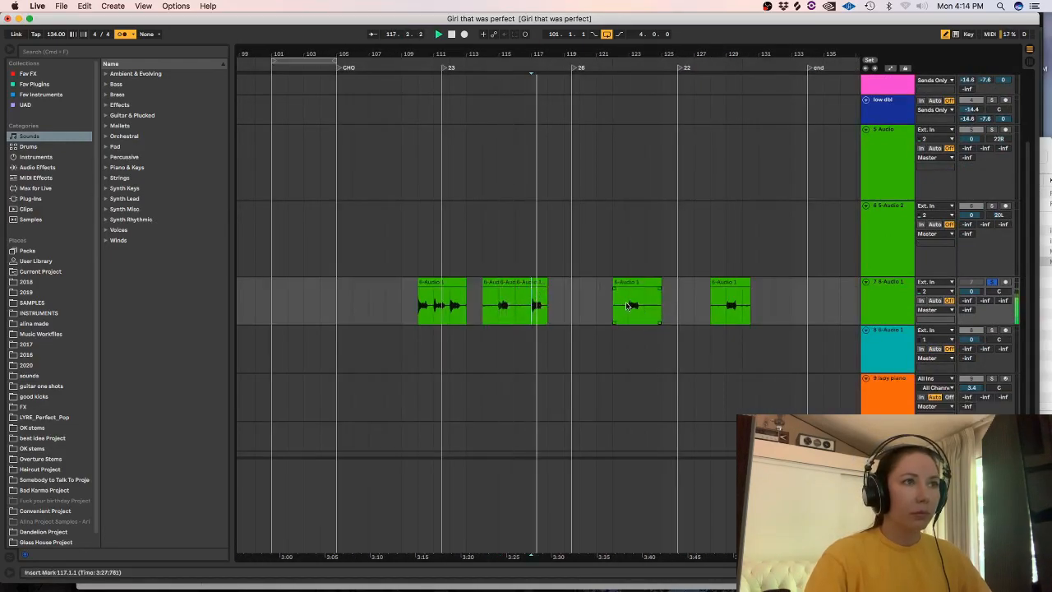
# Split the 6-Audio 1 clip at bar 129 and move the strum near bar 123 to the 8 6-Audio 1 track near bar 117.
pyautogui.click(627, 302)
pyautogui.click(729, 305)
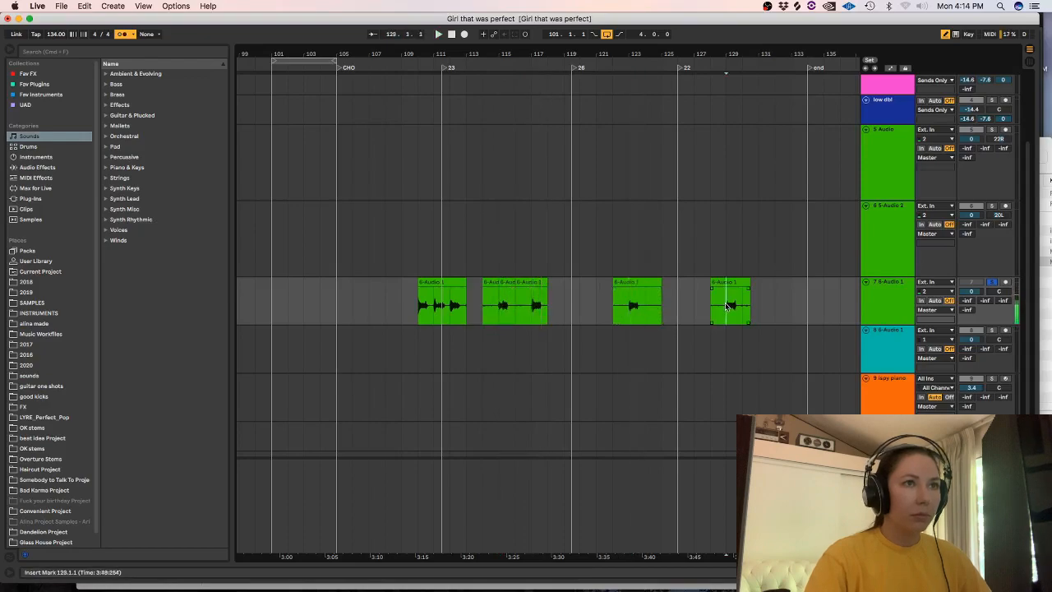
pyautogui.press('super+e')
pyautogui.moveTo(644, 302); pyautogui.dragTo(540, 339)
pyautogui.click(535, 299)
pyautogui.press('super+e')
pyautogui.scroll(-5, 566, 347)
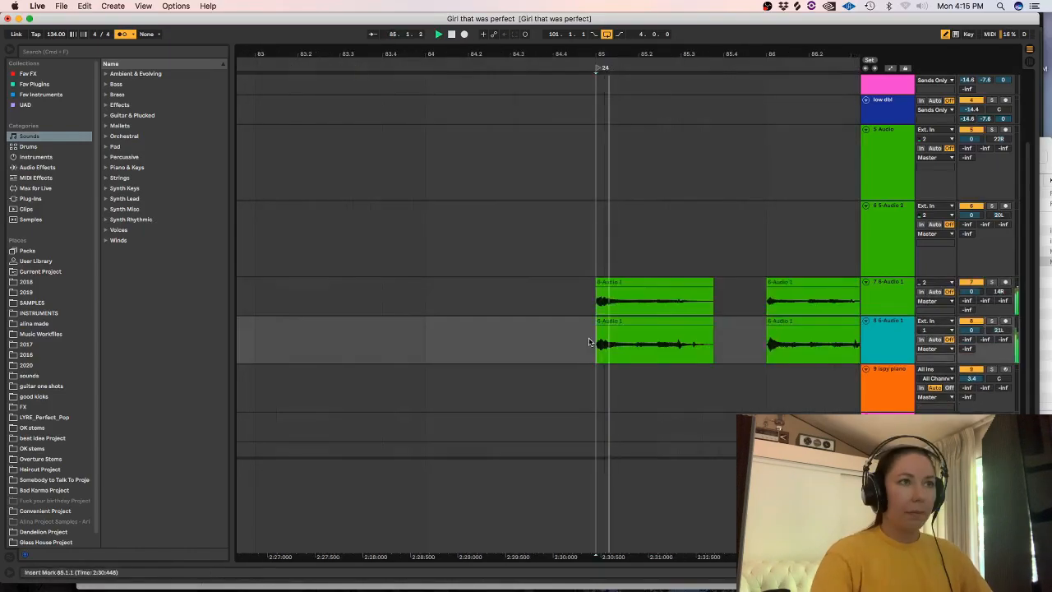
# Delete a short selection across both 6-Audio 1 guitar tracks and play the edited part back.
pyautogui.press('space')
pyautogui.moveTo(428, 305); pyautogui.dragTo(413, 343)
pyautogui.press('Delete')
pyautogui.click(405, 290)
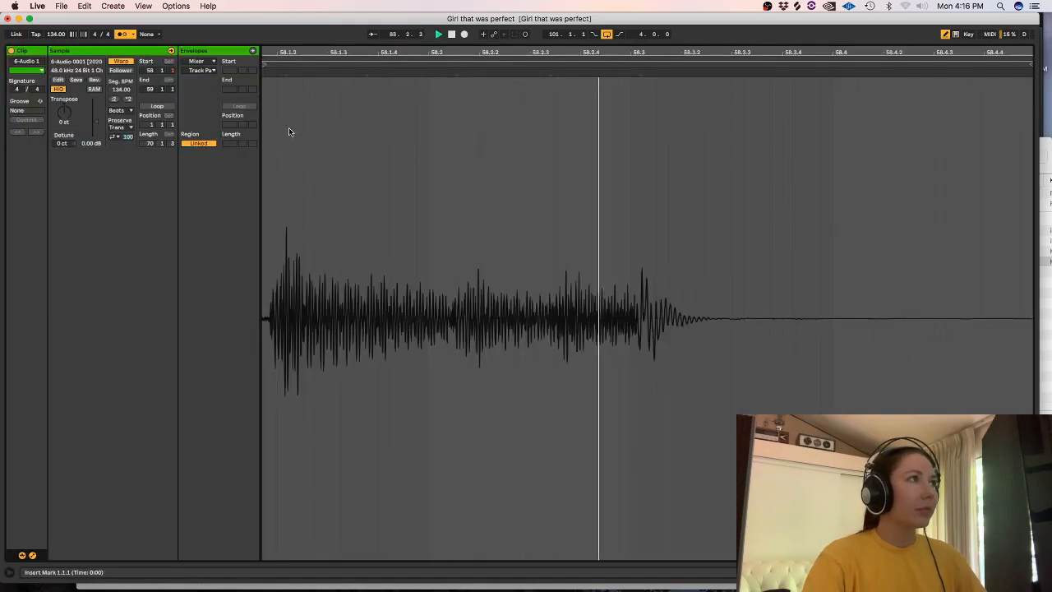
pyautogui.press('space')
pyautogui.press('+')
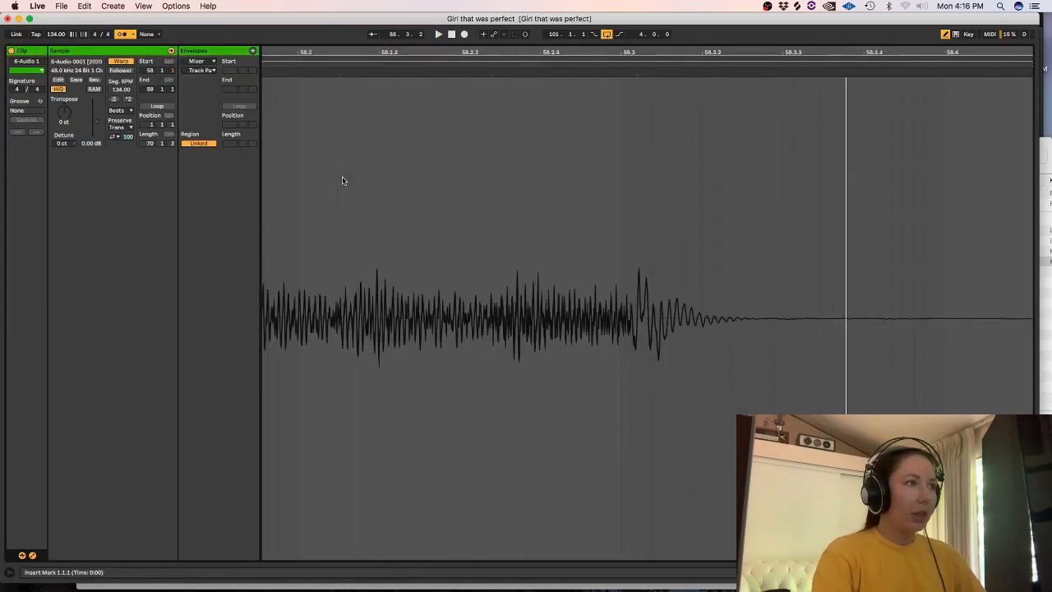
# Play the 6-Audio 1 clip in its waveform view and set its warp mode to Complex.
pyautogui.press('-')
pyautogui.press('space')
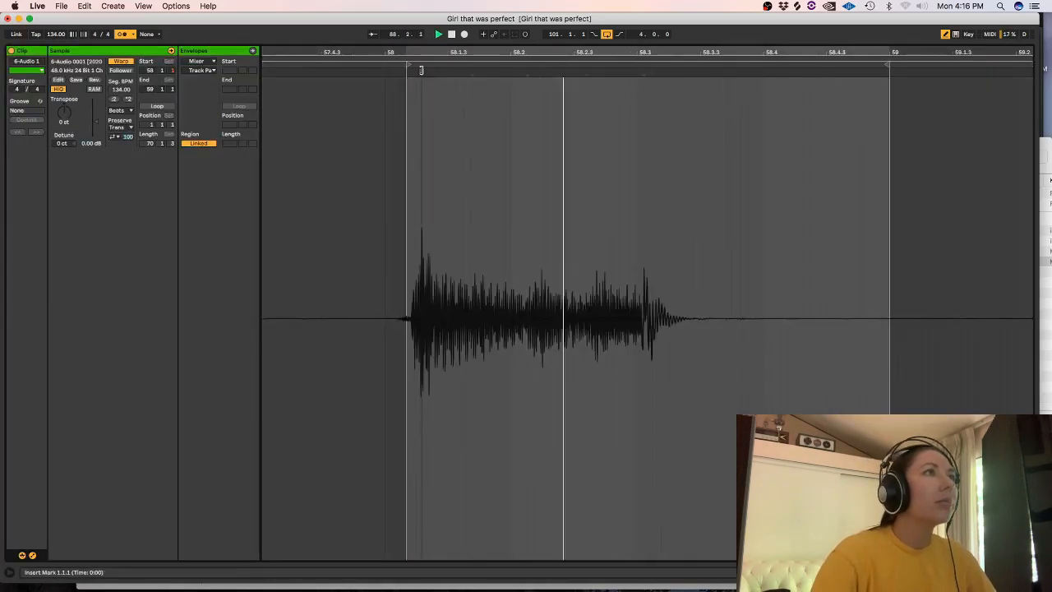
pyautogui.click(120, 110)
pyautogui.click(121, 153)
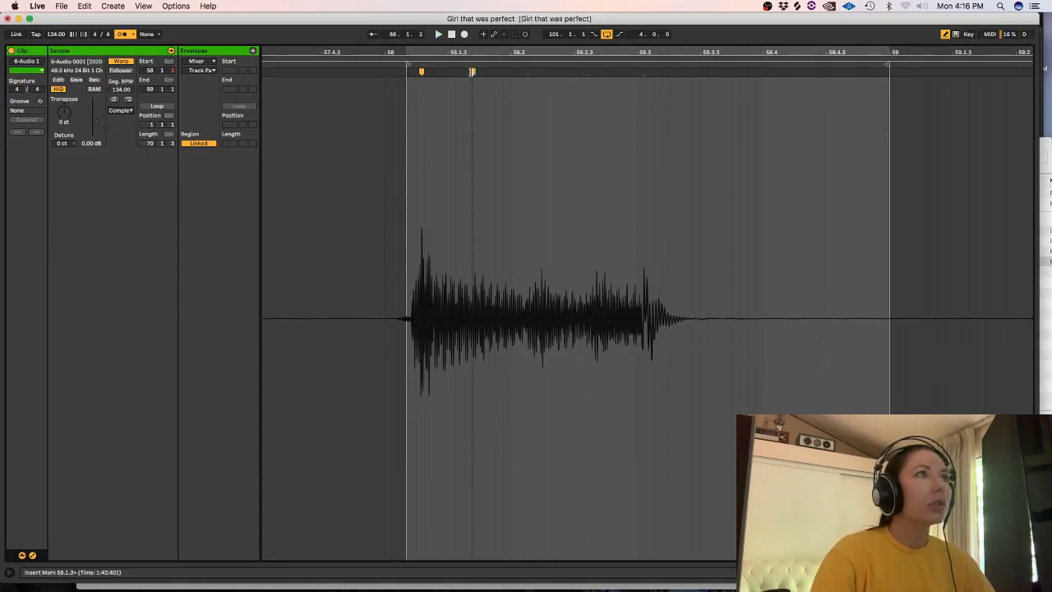
# Move the warp marker after 58.1.3 slightly later, add and adjust another one just after 58.2, and check the timing by ear.
pyautogui.moveTo(471, 72); pyautogui.dragTo(479, 71)
pyautogui.press('space')
pyautogui.doubleClick(534, 74)
pyautogui.moveTo(535, 74); pyautogui.dragTo(587, 75)
pyautogui.press('space')
# Add a warp marker at about 58.2.3, shift the transient just after 58.3 slightly later, and play the clip.
pyautogui.doubleClick(597, 72)
pyautogui.press('space')
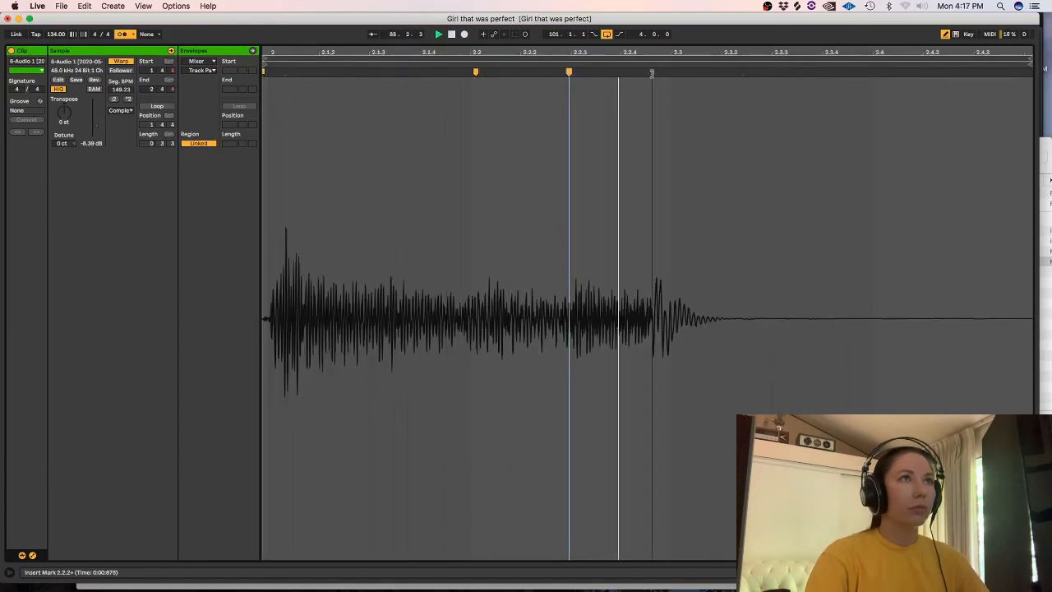
pyautogui.press('space')
pyautogui.moveTo(650, 73); pyautogui.dragTo(657, 76)
pyautogui.press('space')
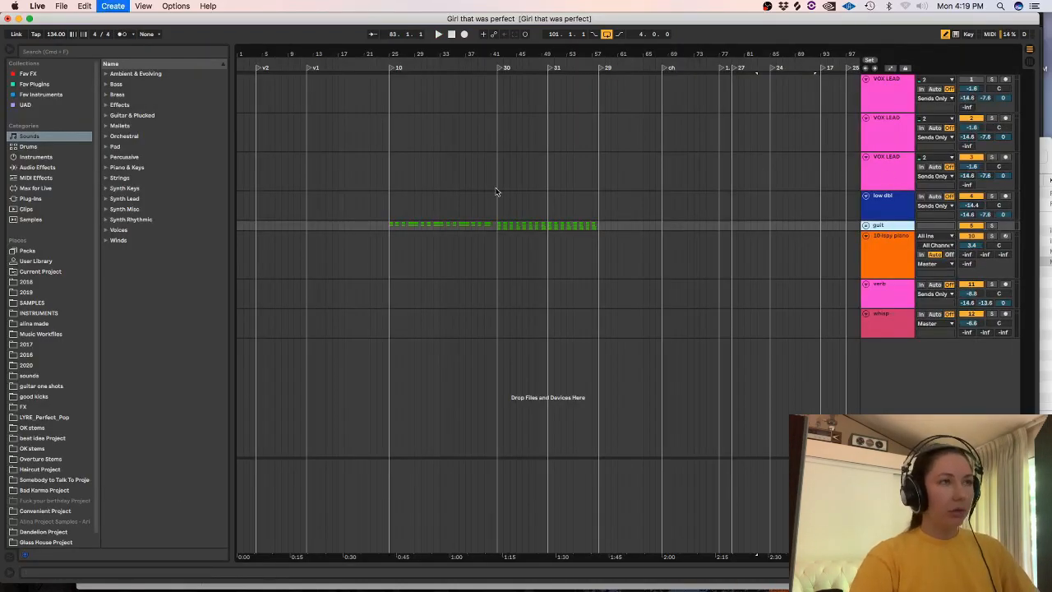
# Insert a new audio track below the guit group and place the insert marker at 25.1.1.
pyautogui.press('super+t')
pyautogui.click(394, 267)
pyautogui.press('+')
pyautogui.press('+')
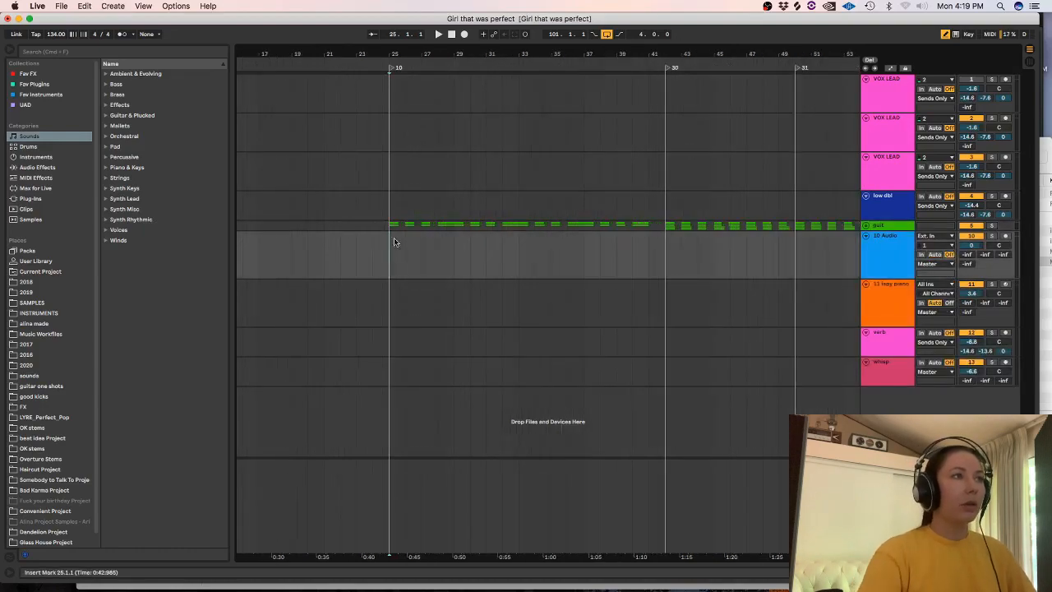
# Search the browser for "snap" samples.
pyautogui.click(40, 51)
pyautogui.write('girl')
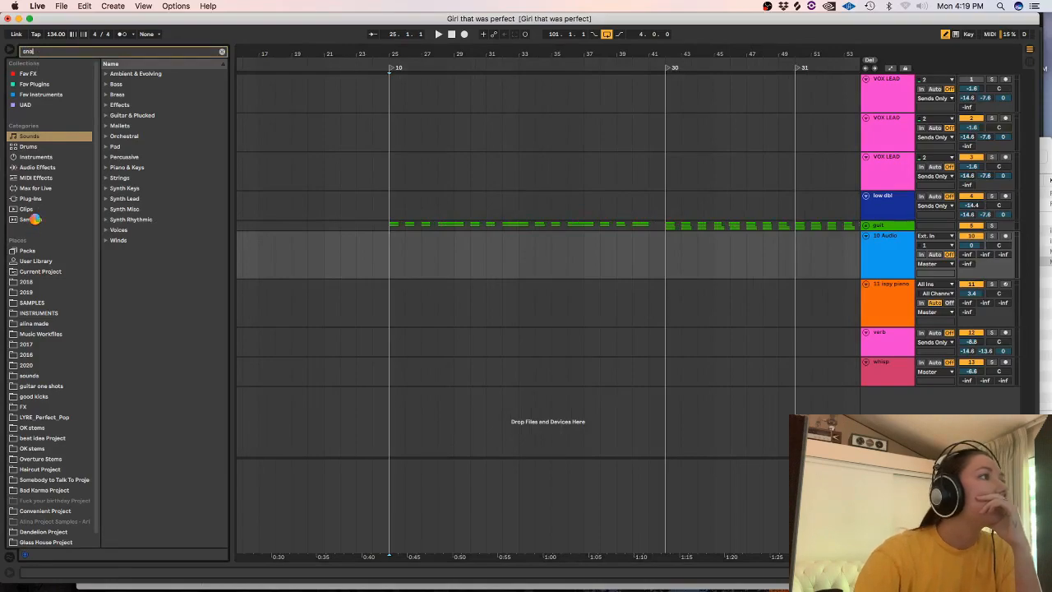
pyautogui.write('p')
# Try BOI1DA_snap_03.wav on the new audio track near bar 26, playing it against the guitar from 25.1.1.
pyautogui.click(146, 190)
pyautogui.moveTo(127, 189); pyautogui.dragTo(406, 254)
pyautogui.click(389, 256)
pyautogui.press('space')
pyautogui.press('+')
pyautogui.press('+')
pyautogui.press('+')
pyautogui.press('space')
pyautogui.rightClick(389, 257)
pyautogui.click(523, 358)
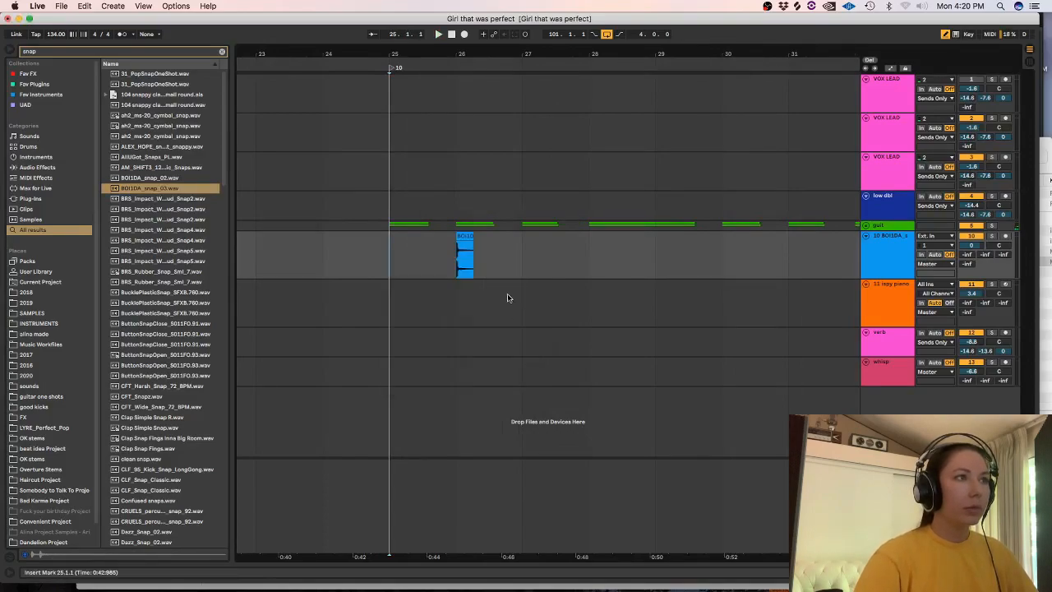
# Test the BOI1DA snap at 25.3 with a duplicate one bar after it, and delete both clips.
pyautogui.moveTo(465, 257)
pyautogui.mouseDown()
pyautogui.moveTo(431, 255)
pyautogui.moveTo(460, 254)
pyautogui.mouseUp()
pyautogui.press('space')
pyautogui.press('super+d')
pyautogui.press('space')
pyautogui.moveTo(544, 253); pyautogui.dragTo(344, 248)
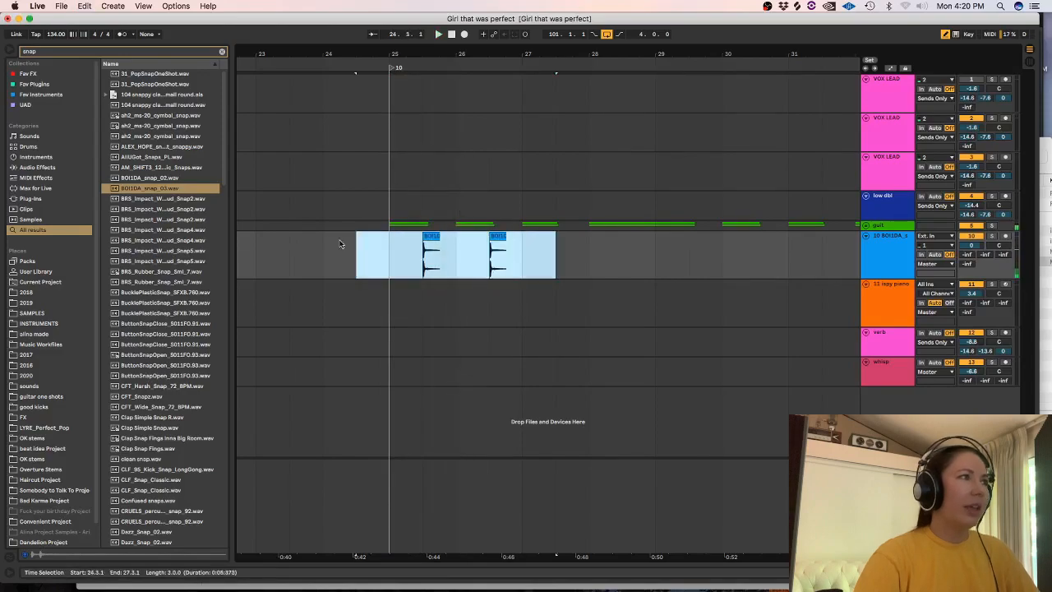
pyautogui.press('Delete')
# Audition further snap samples in the search results, down to CLF_Snap_Classic.wav.
pyautogui.click(143, 220)
pyautogui.click(154, 249)
pyautogui.click(161, 407)
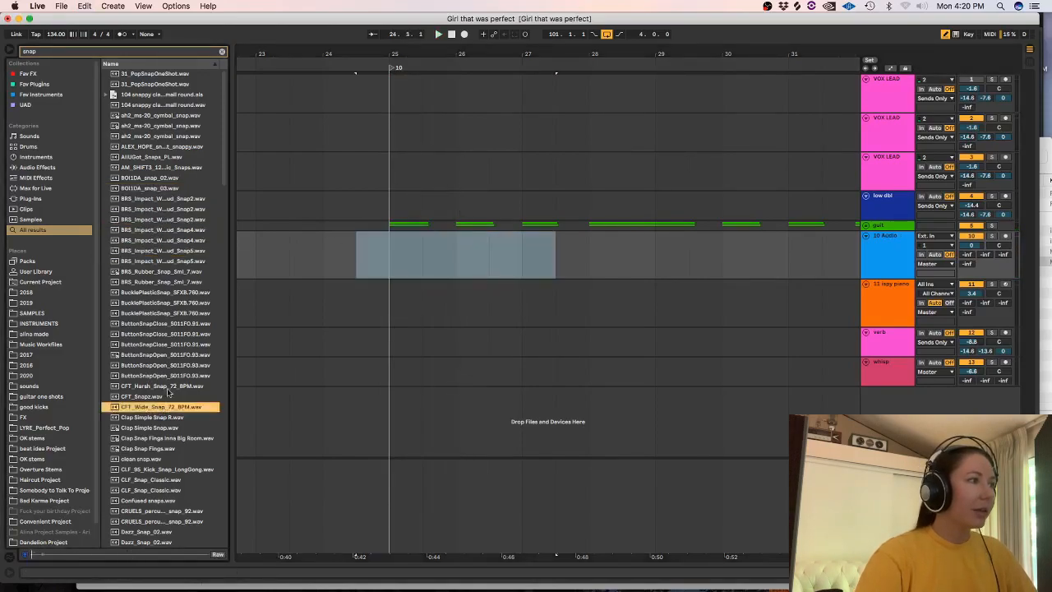
pyautogui.scroll(-8, 165, 247)
pyautogui.click(188, 227)
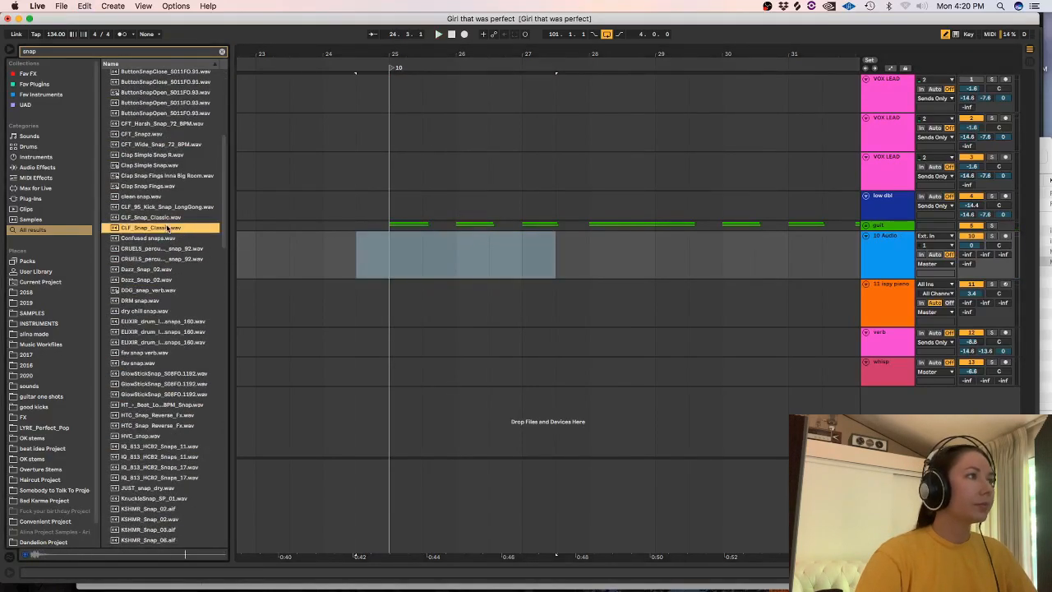
# Try CLF_Snap_Classic.wav at 25.3 on the new audio track, play that bar, and undo the placement.
pyautogui.moveTo(188, 238); pyautogui.dragTo(422, 263)
pyautogui.moveTo(521, 259); pyautogui.dragTo(397, 254)
pyautogui.press('space')
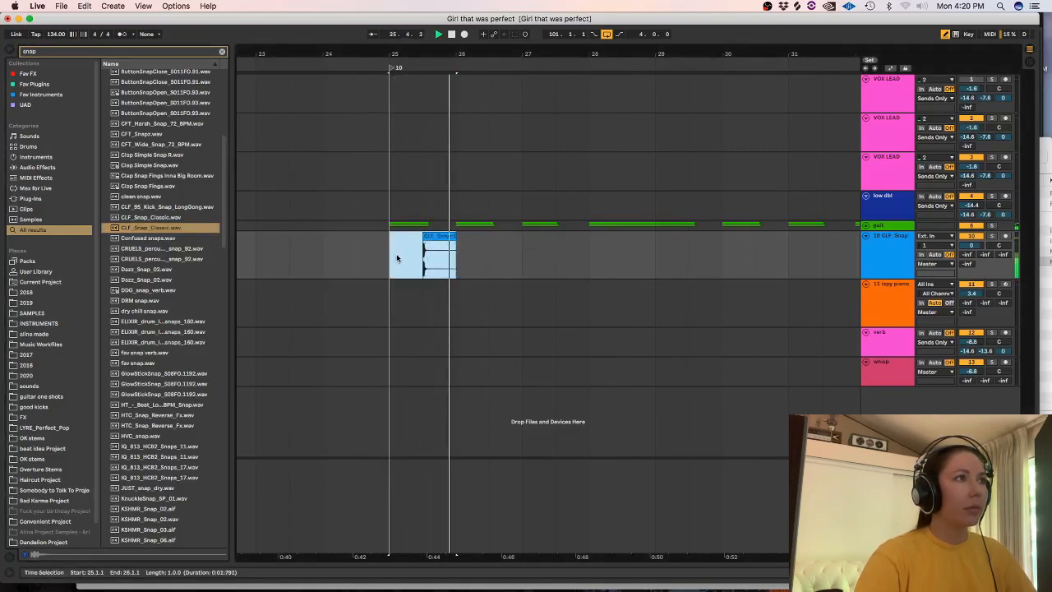
pyautogui.press('super+z')
# Place Confused snaps.wav on the new audio track in bar 25, play it, and delete its audio from 26.3.1 onward.
pyautogui.click(143, 238)
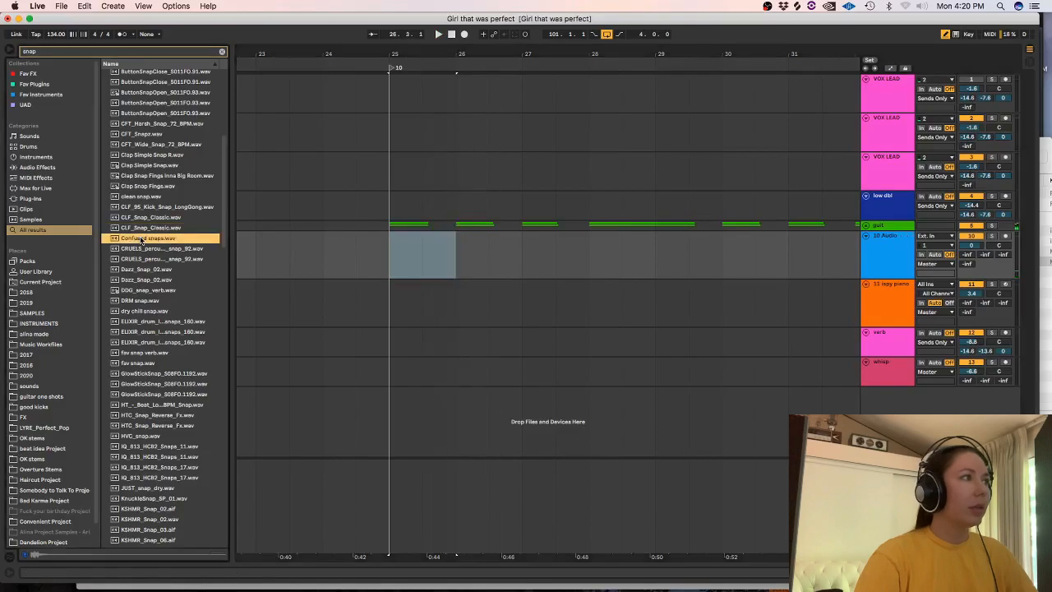
pyautogui.moveTo(142, 238); pyautogui.dragTo(407, 267)
pyautogui.click(363, 259)
pyautogui.press('space')
pyautogui.moveTo(556, 251)
pyautogui.mouseDown()
pyautogui.moveTo(424, 249)
pyautogui.moveTo(493, 246)
pyautogui.mouseUp()
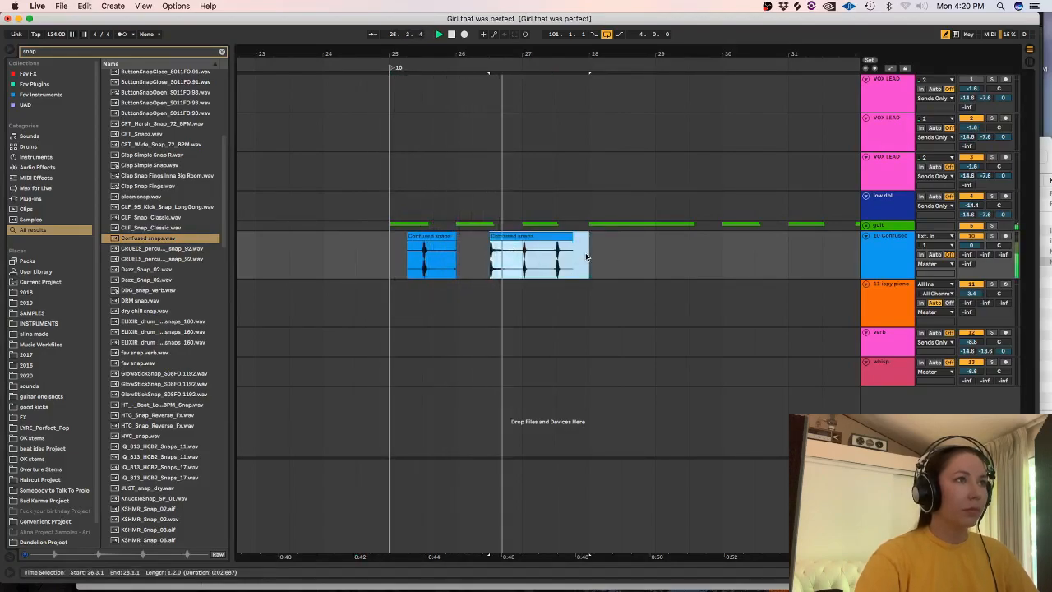
pyautogui.press('space')
pyautogui.press('Delete')
# Trim the remaining Confused snaps clip to a single snap starting at 25.3.1 and play it with the guitar.
pyautogui.click(428, 237)
pyautogui.press('z')
pyautogui.moveTo(455, 244); pyautogui.dragTo(260, 263)
pyautogui.press('super+e')
pyautogui.press('Delete')
pyautogui.press('space')
# Duplicate the single snap repeatedly at one-bar intervals along the song.
pyautogui.press('-')
pyautogui.press('-')
pyautogui.press('-')
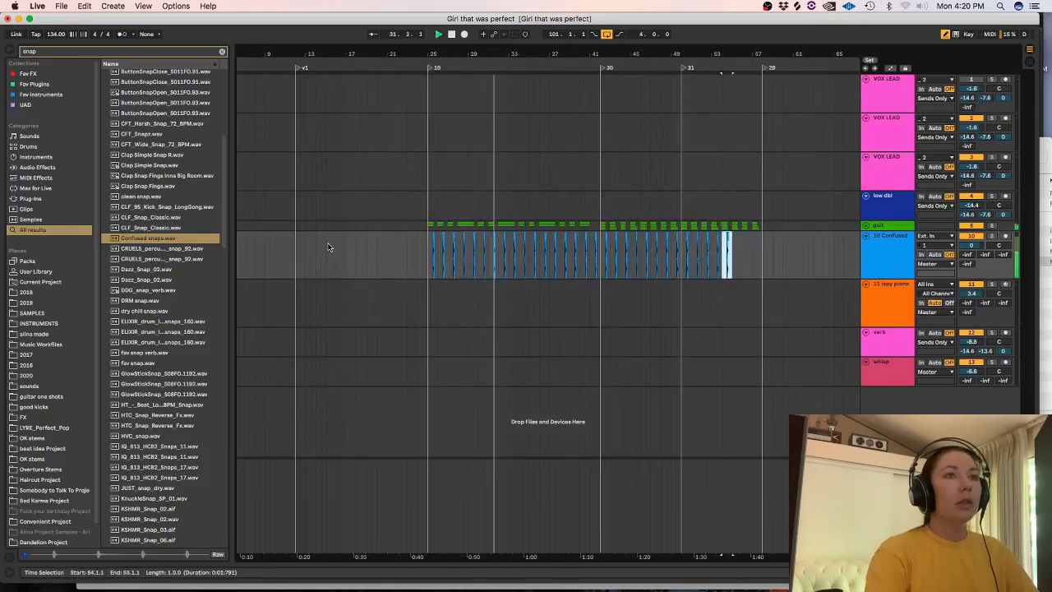
pyautogui.press('super+d')
pyautogui.press('super+d')
pyautogui.press('super+d')
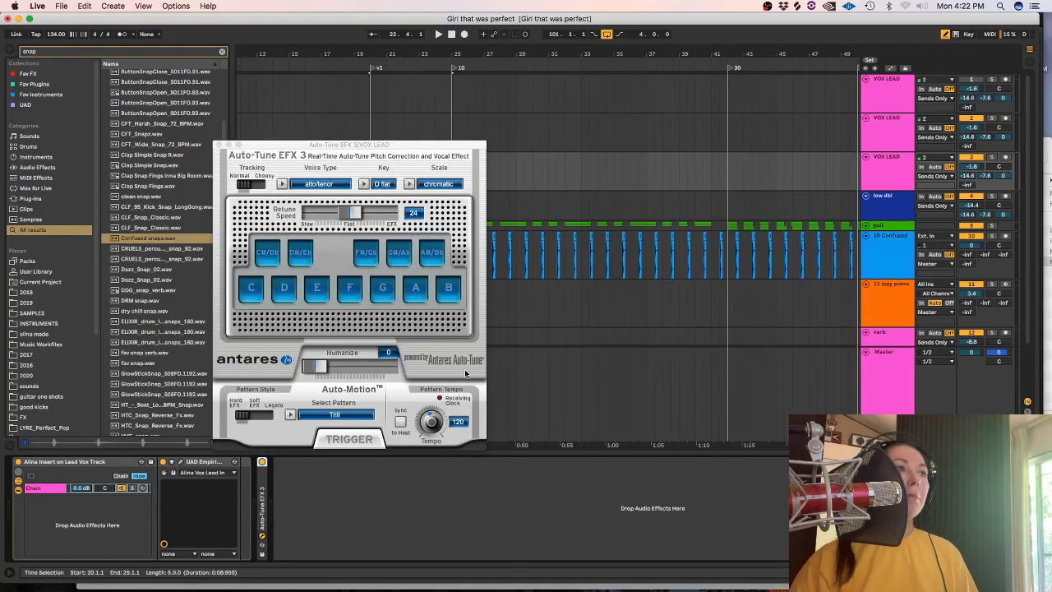
# Set Auto-Tune EFX 3 on the third VOX LEAD track to G flat minor with a slightly slower retune speed.
pyautogui.click(376, 185)
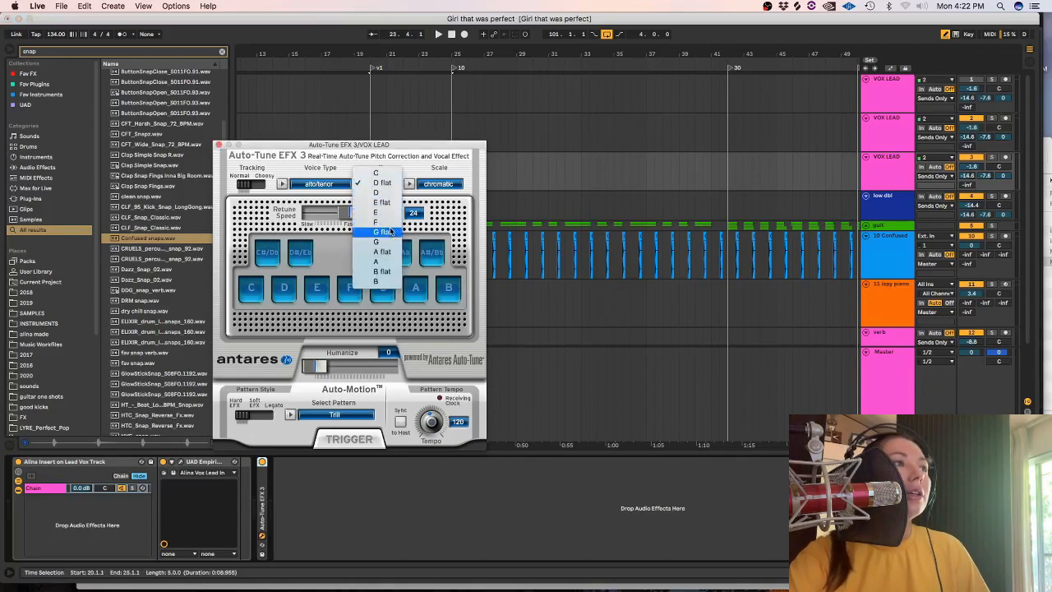
pyautogui.click(384, 233)
pyautogui.click(436, 185)
pyautogui.moveTo(349, 213); pyautogui.dragTo(347, 214)
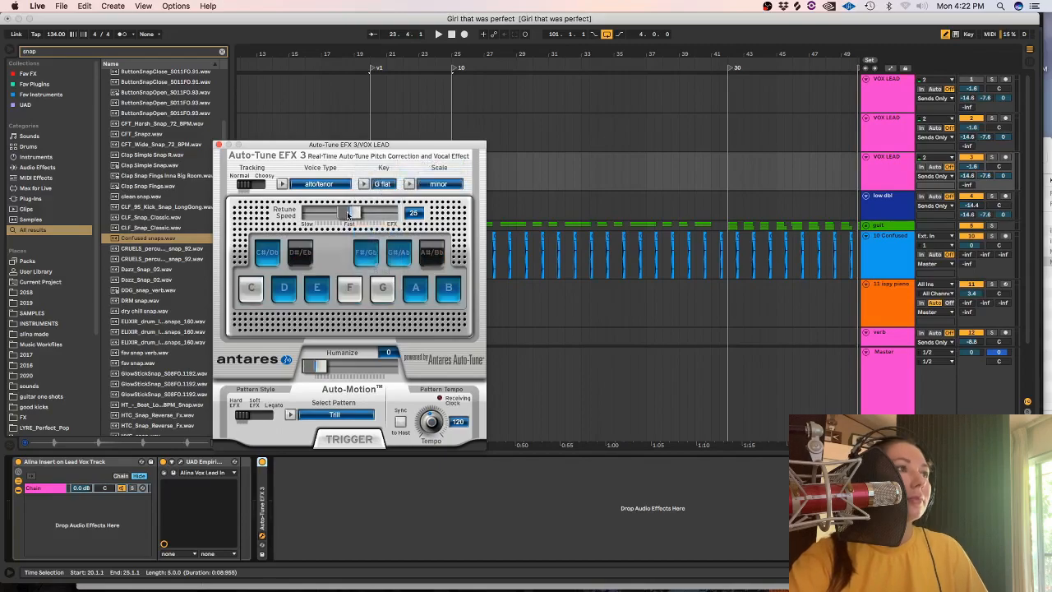
pyautogui.click(219, 145)
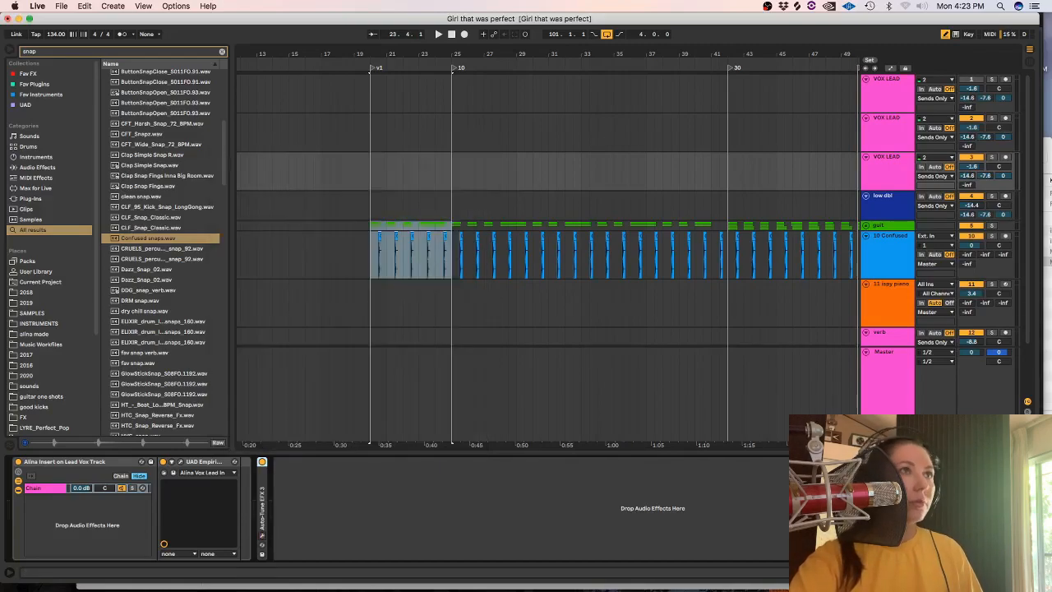
# Record a lead vocal take on the third VOX LEAD track, starting at bar 20.
pyautogui.click(887, 94)
pyautogui.click(887, 141)
pyautogui.click(886, 168)
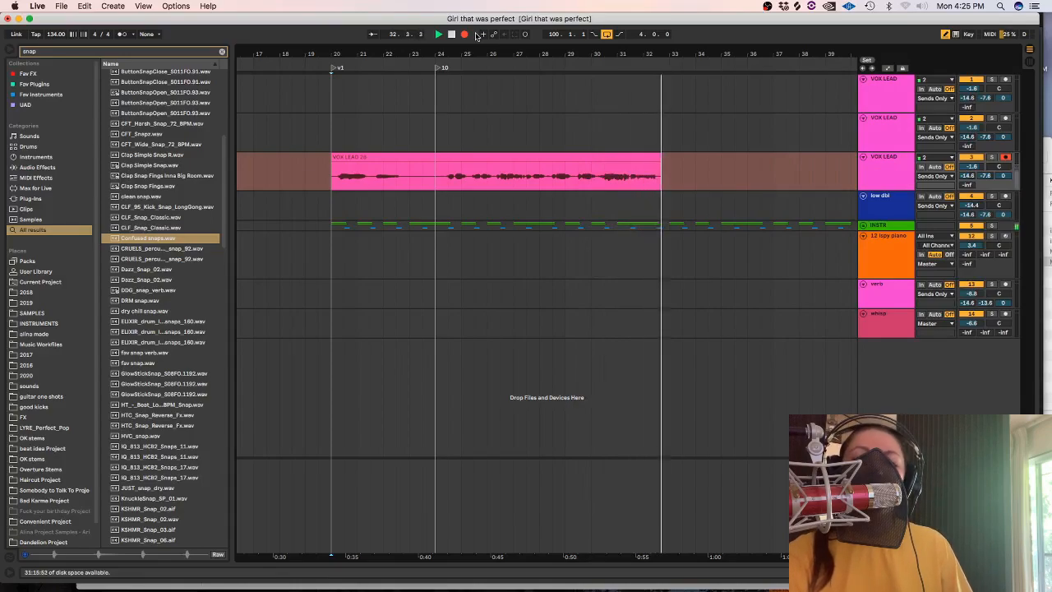
pyautogui.press('space')
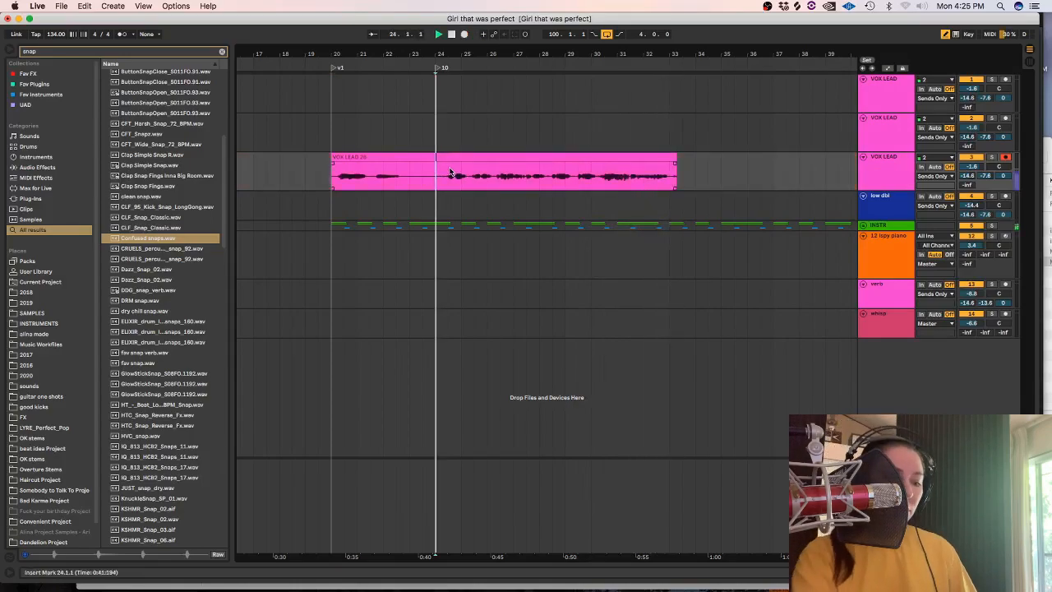
# Delete the recorded vocal before 24.1.1 on the third VOX LEAD track.
pyautogui.press('+')
pyautogui.press('+')
pyautogui.press('+')
pyautogui.moveTo(439, 175); pyautogui.dragTo(277, 167)
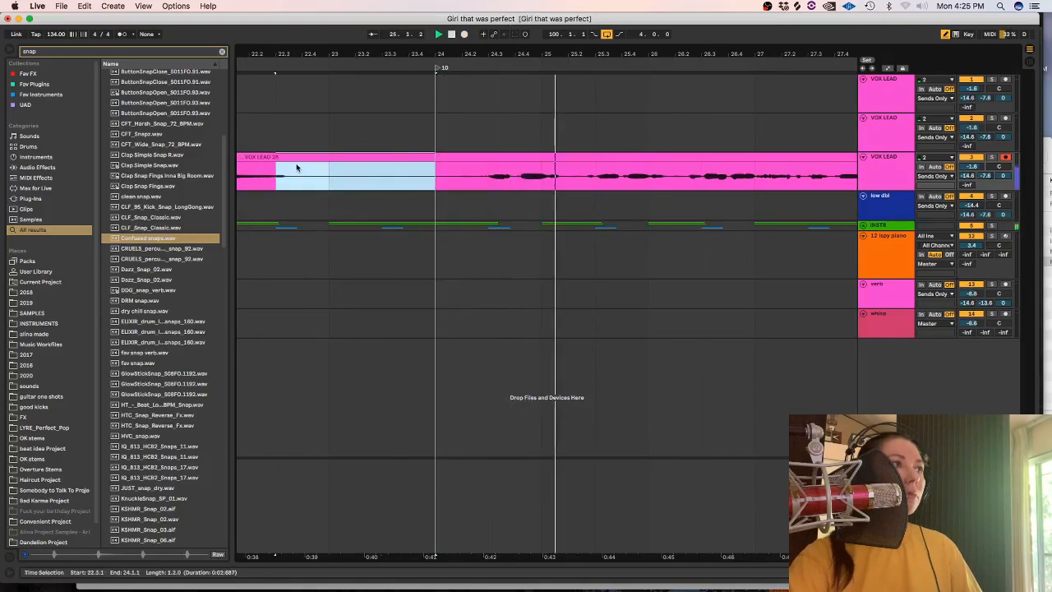
pyautogui.press('Delete')
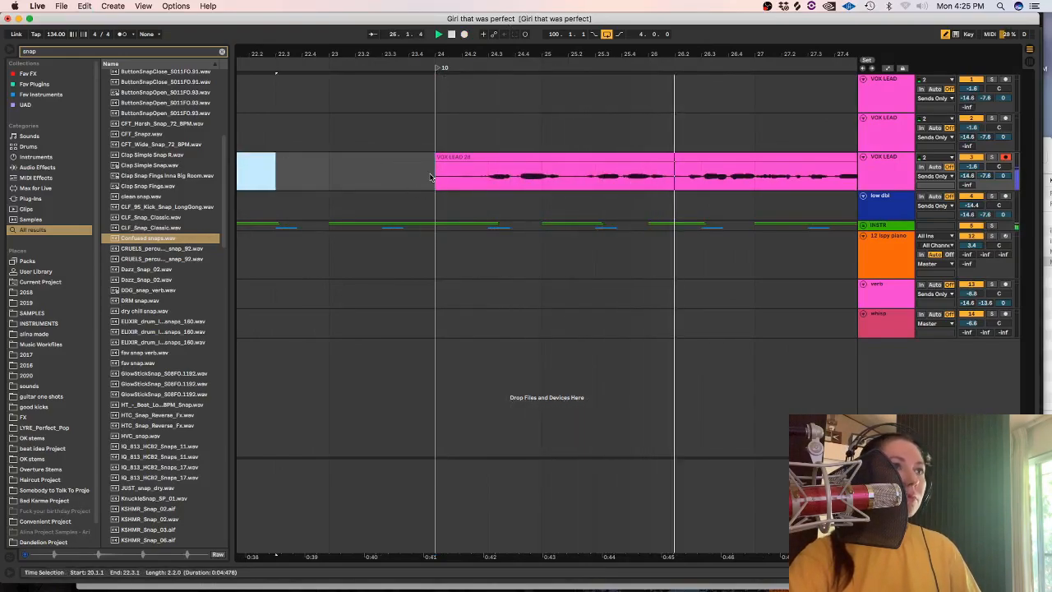
# Record a follow-up vocal take on the second VOX LEAD track from 31.1.1.
pyautogui.click(862, 225)
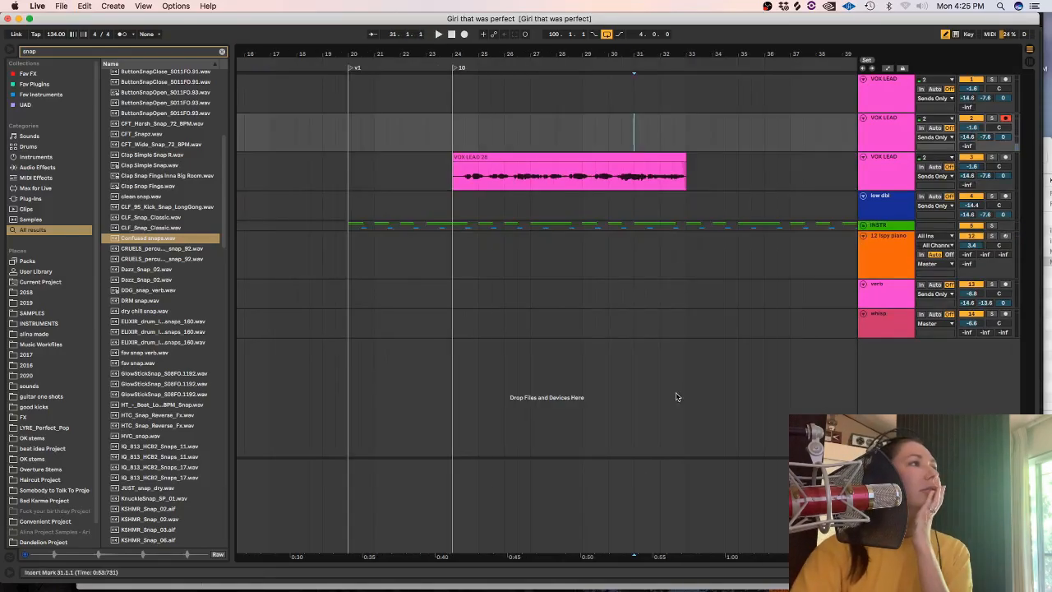
pyautogui.moveTo(586, 555); pyautogui.dragTo(437, 547)
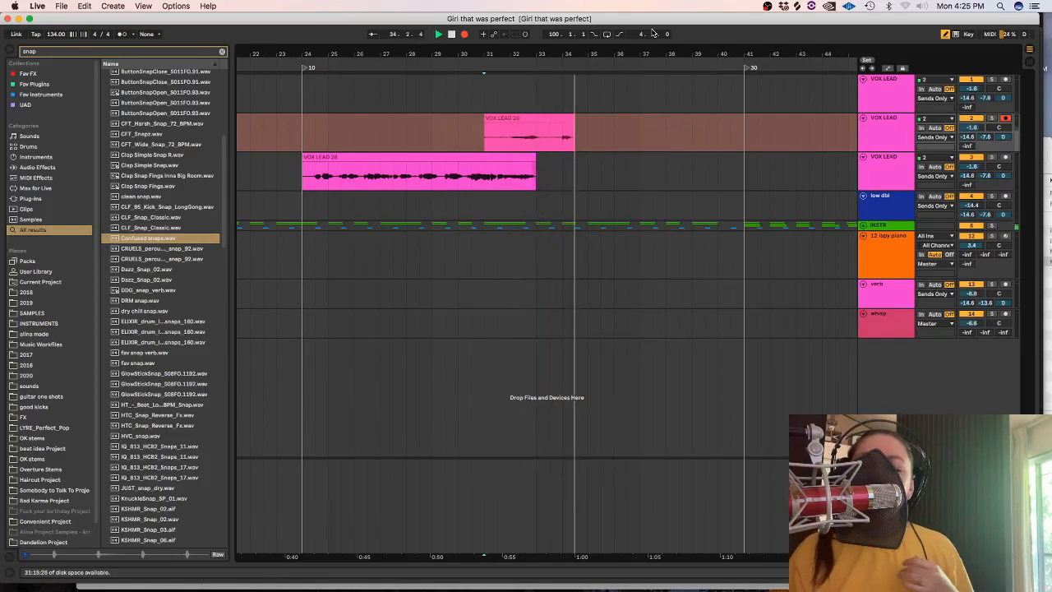
pyautogui.press('space')
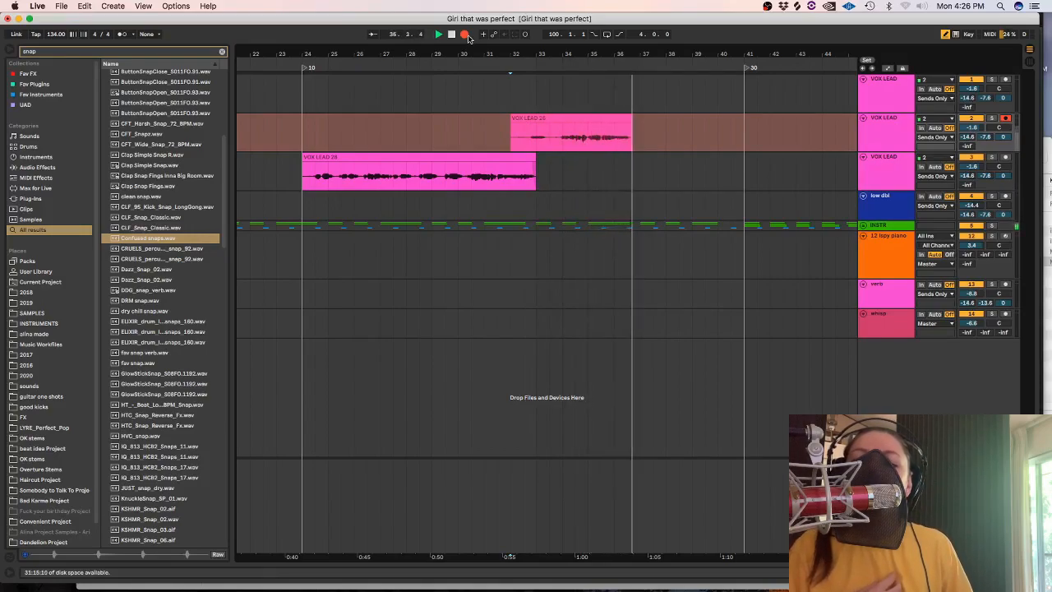
# Record the follow-up vocal on the second VOX LEAD track from bar 32 and play it back from 33.3.1.
pyautogui.click(464, 34)
pyautogui.scroll(5, 553, 136)
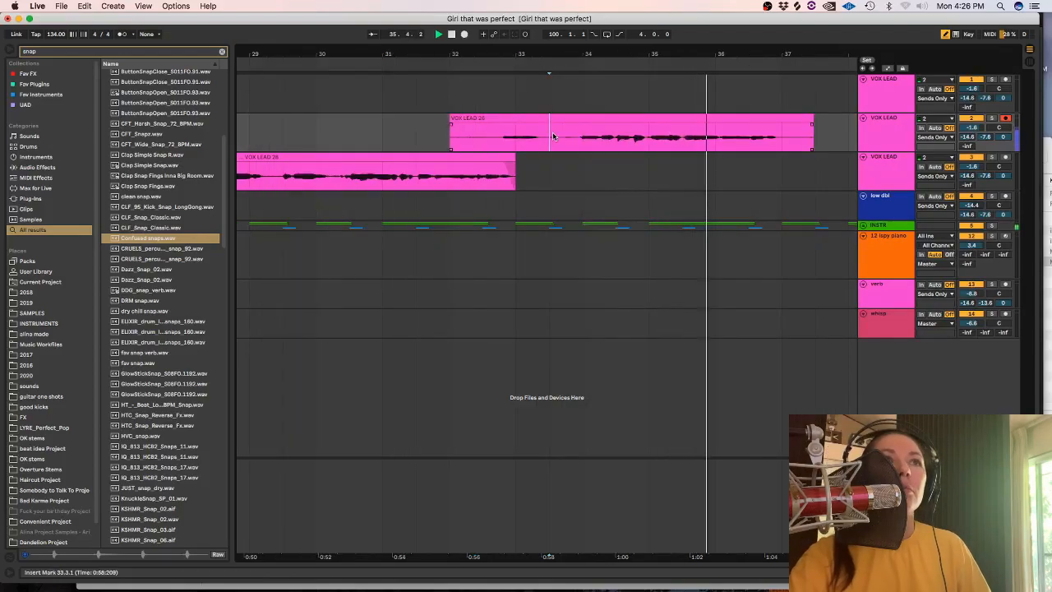
pyautogui.press('space')
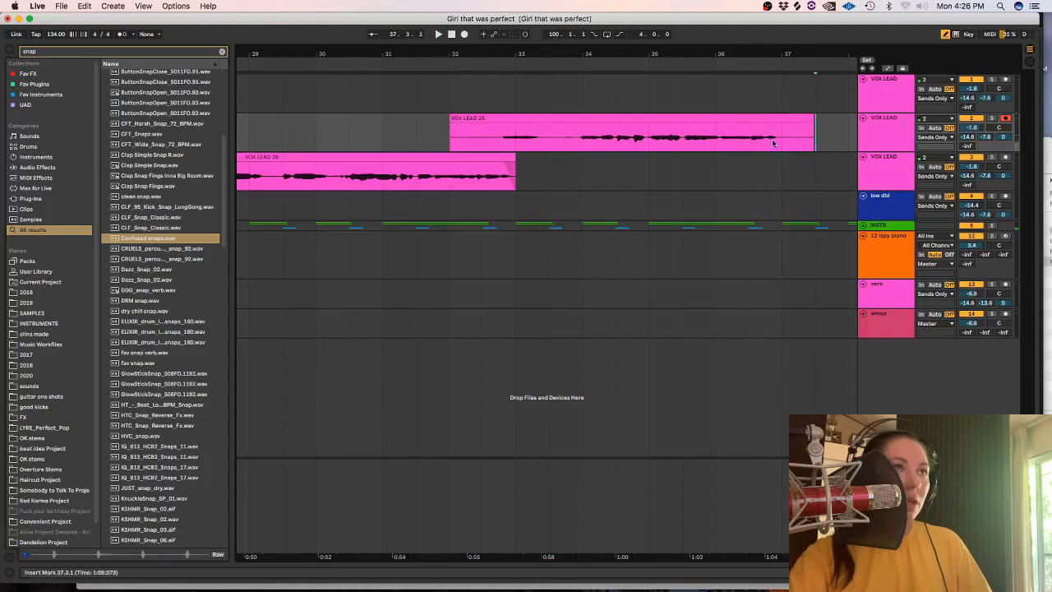
# Split the follow-up vocal at 36.1.1, shift the last part slightly earlier, and play from before bar 33.
pyautogui.keyDown('shift'); pyautogui.click(715, 143); pyautogui.keyUp('shift')
pyautogui.click(730, 129)
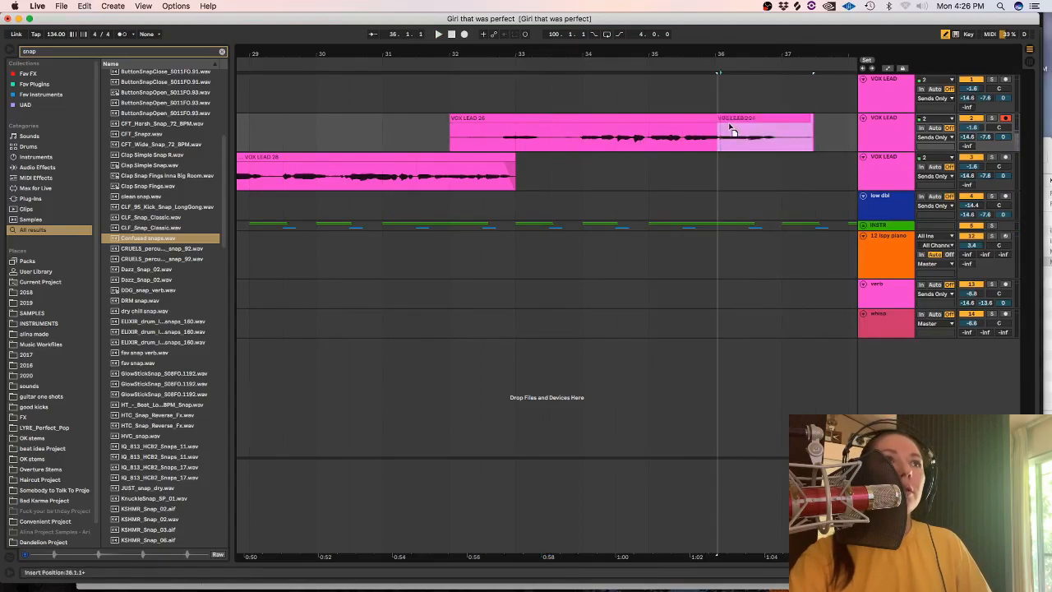
pyautogui.click(720, 128)
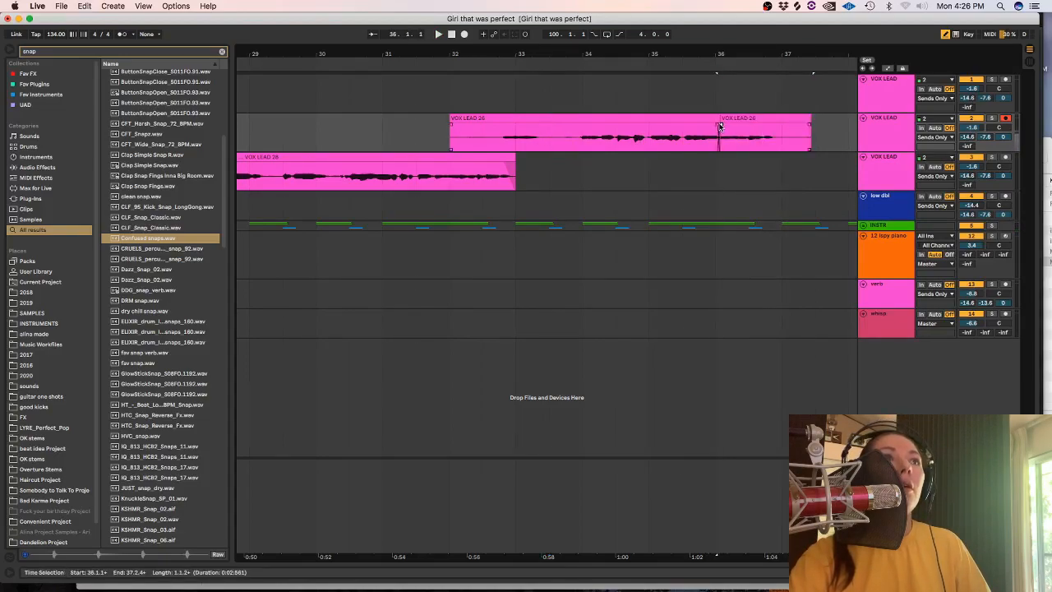
pyautogui.click(499, 136)
pyautogui.press('space')
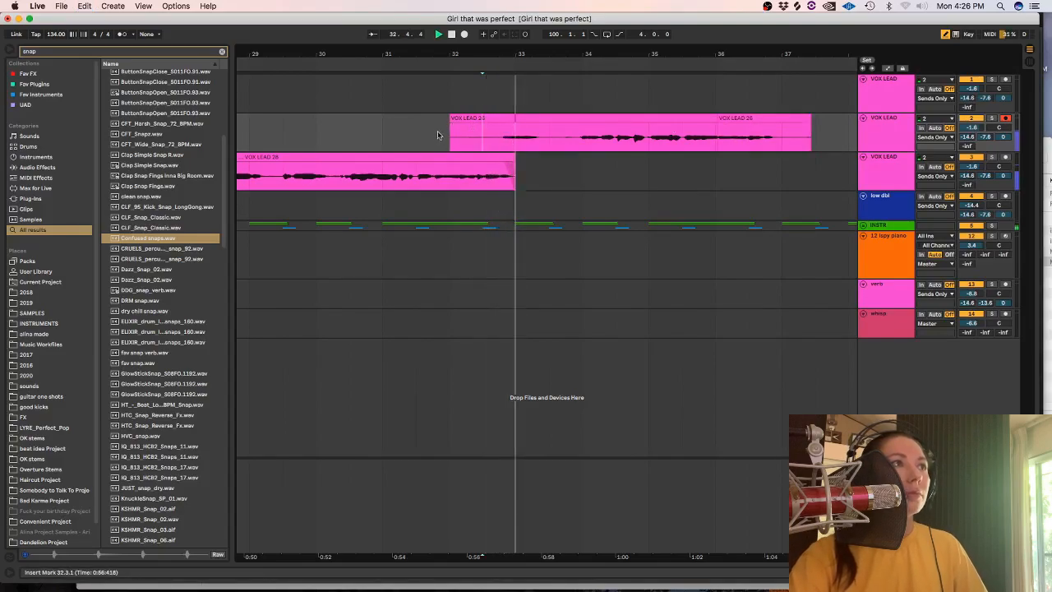
# Put the verb track directly below the second VOX LEAD and move the short opening vocal phrase around bar 33 onto it.
pyautogui.press('space')
pyautogui.moveTo(433, 137); pyautogui.dragTo(549, 138)
pyautogui.press('Delete')
pyautogui.moveTo(876, 300); pyautogui.dragTo(876, 151)
pyautogui.moveTo(519, 118); pyautogui.dragTo(519, 160)
# Search the browser for "izotope", add iZotope Vinyl to the verb track, and listen to the short phrase.
pyautogui.click(221, 52)
pyautogui.write('iz')
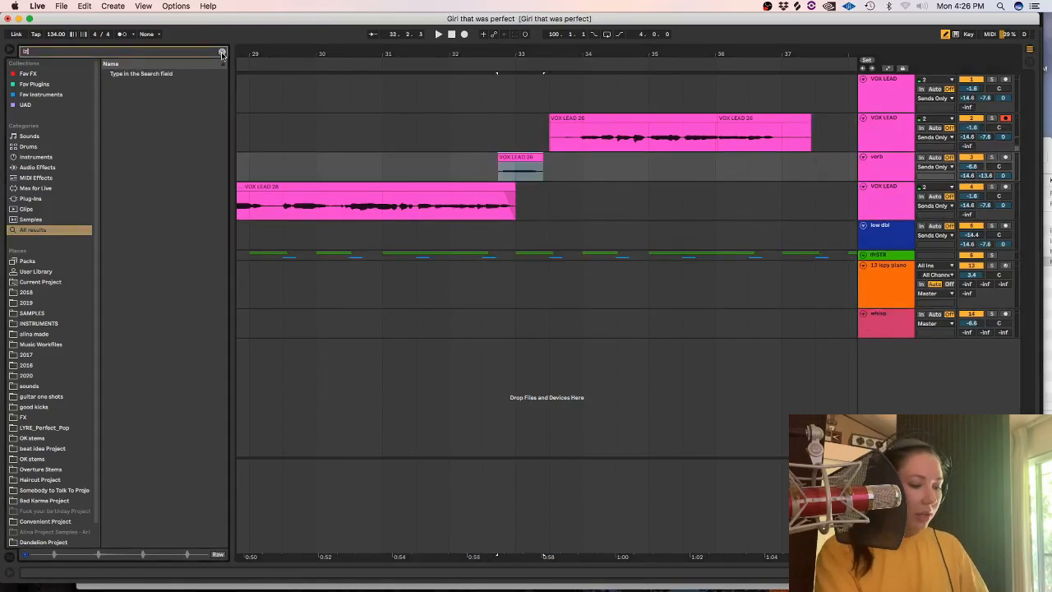
pyautogui.write('otope')
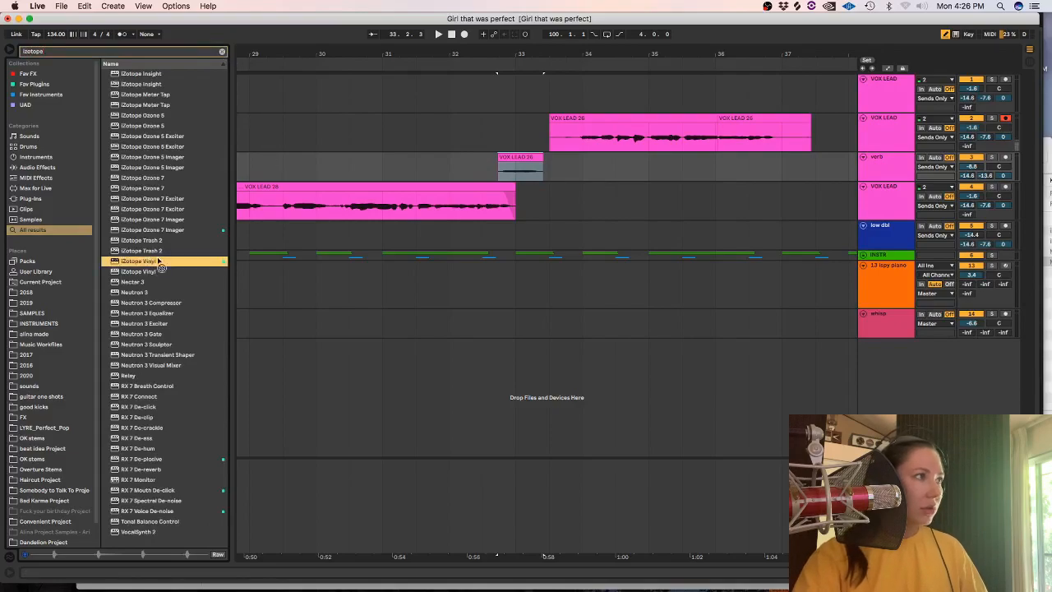
pyautogui.moveTo(509, 158); pyautogui.dragTo(510, 159)
pyautogui.press('space')
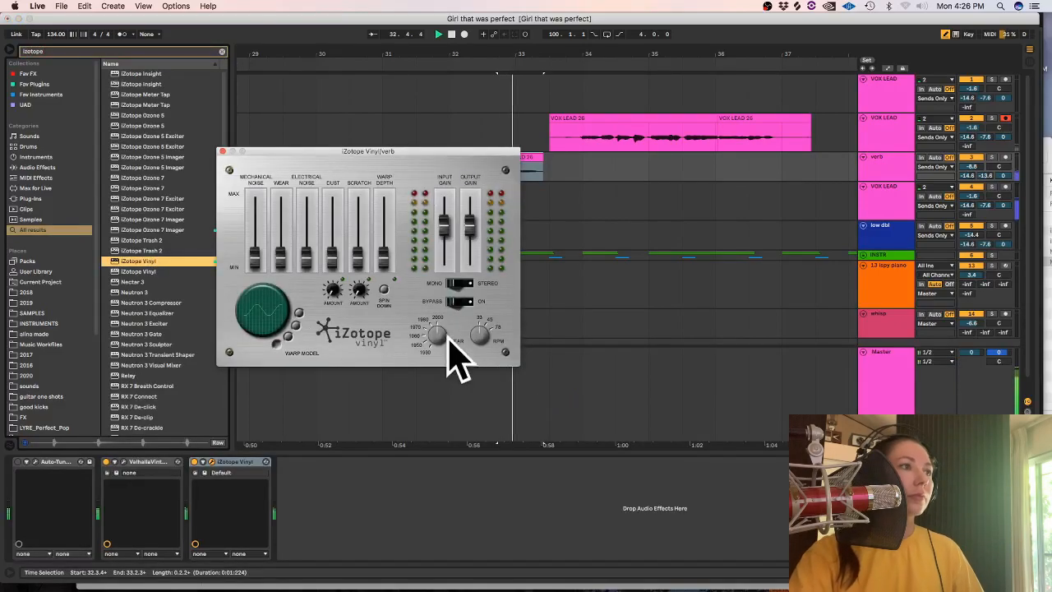
pyautogui.click(222, 151)
pyautogui.press('space')
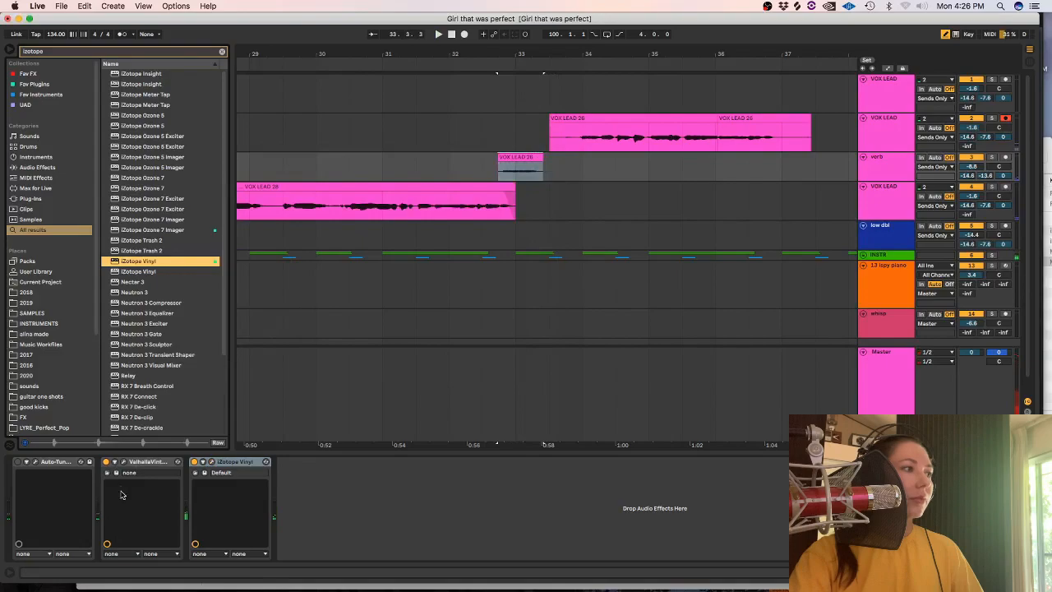
# Set the ValhallaVintageVerb mix on the verb track to 70.4 % and play the phrase.
pyautogui.click(125, 462)
pyautogui.moveTo(57, 155); pyautogui.dragTo(58, 172)
pyautogui.press('space')
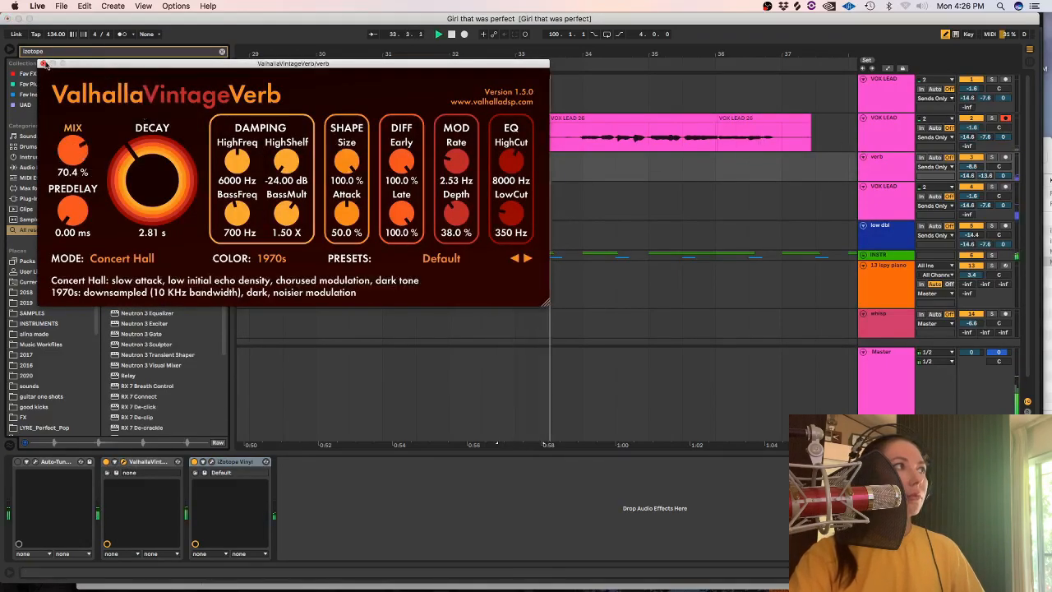
pyautogui.click(548, 183)
# Copy Auto-Tune EFX 3 from the second VOX LEAD to the end of the verb track's chain, then solo and play the track.
pyautogui.click(881, 180)
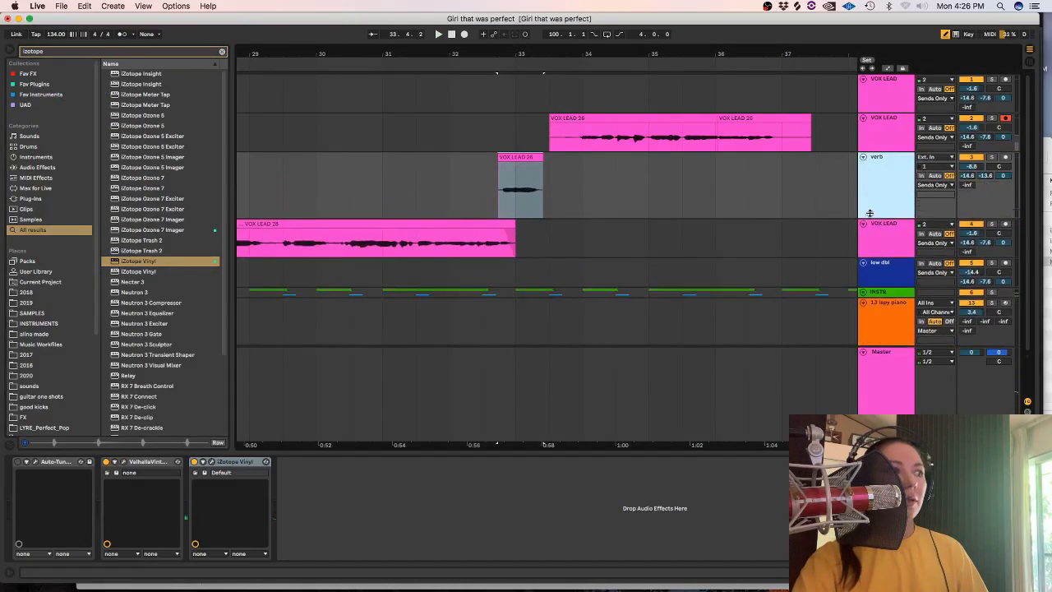
pyautogui.click(878, 143)
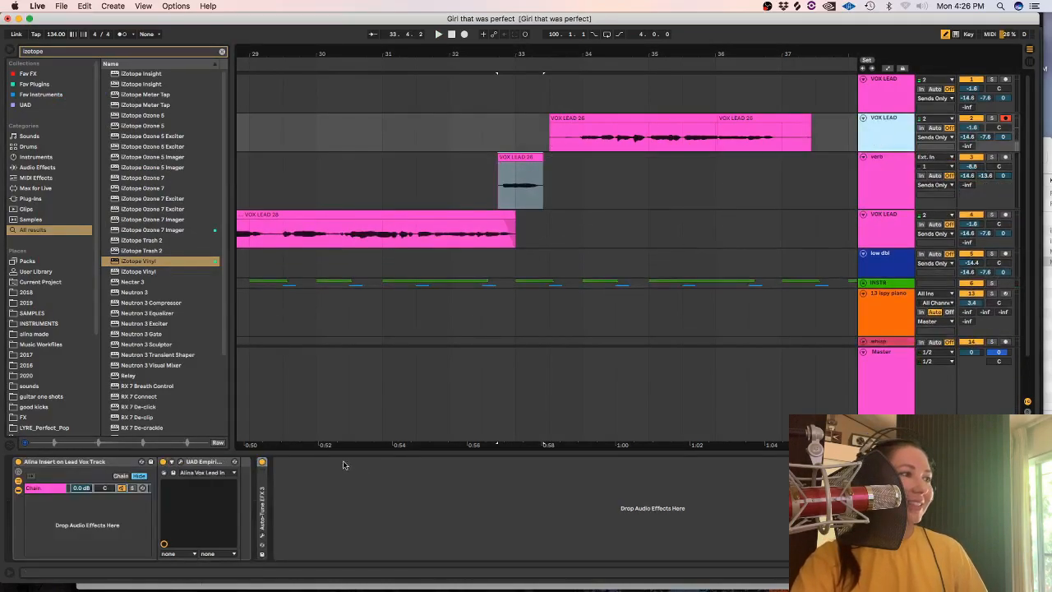
pyautogui.click(499, 181)
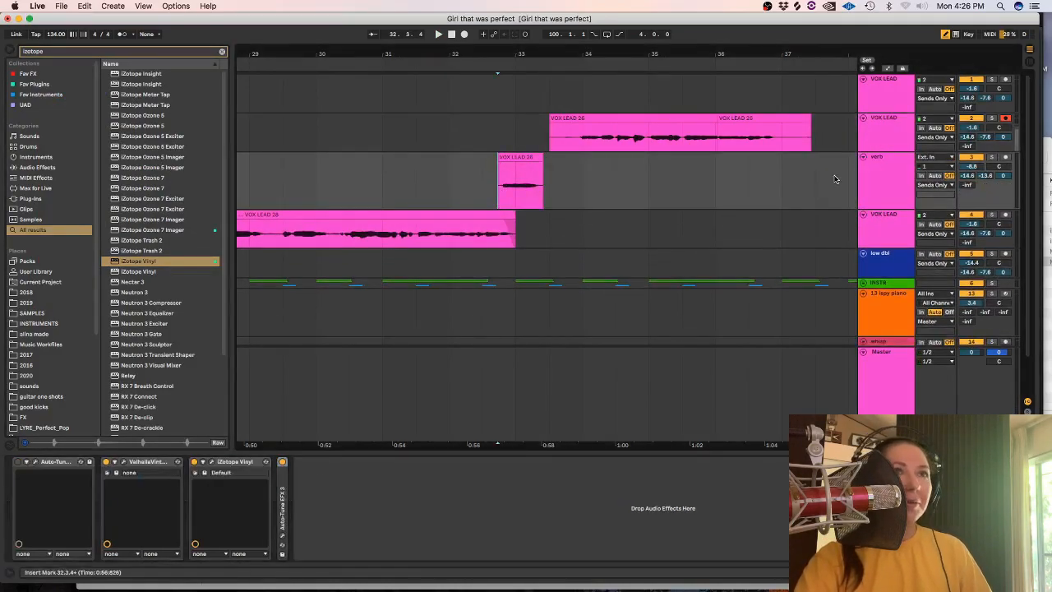
pyautogui.click(992, 157)
pyautogui.press('space')
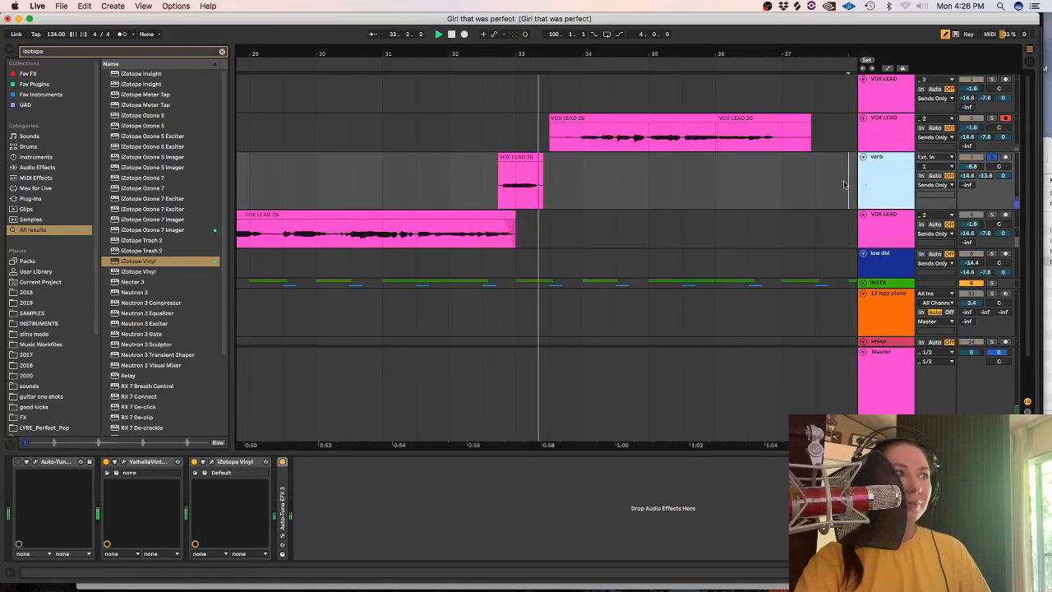
# Move Auto-Tune EFX 3 ahead of ValhallaVintageVerb in the verb track's device chain.
pyautogui.moveTo(286, 491); pyautogui.dragTo(101, 491)
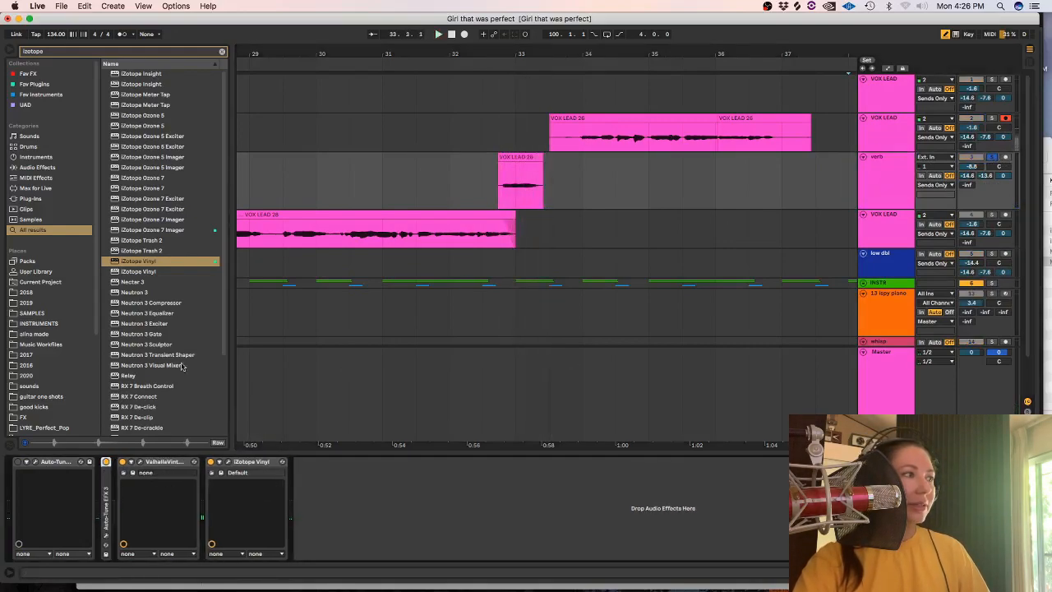
# Set the short verb phrase's warp mode to Complex, raise its detune to 28 ct, and play it in the full mix.
pyautogui.doubleClick(508, 151)
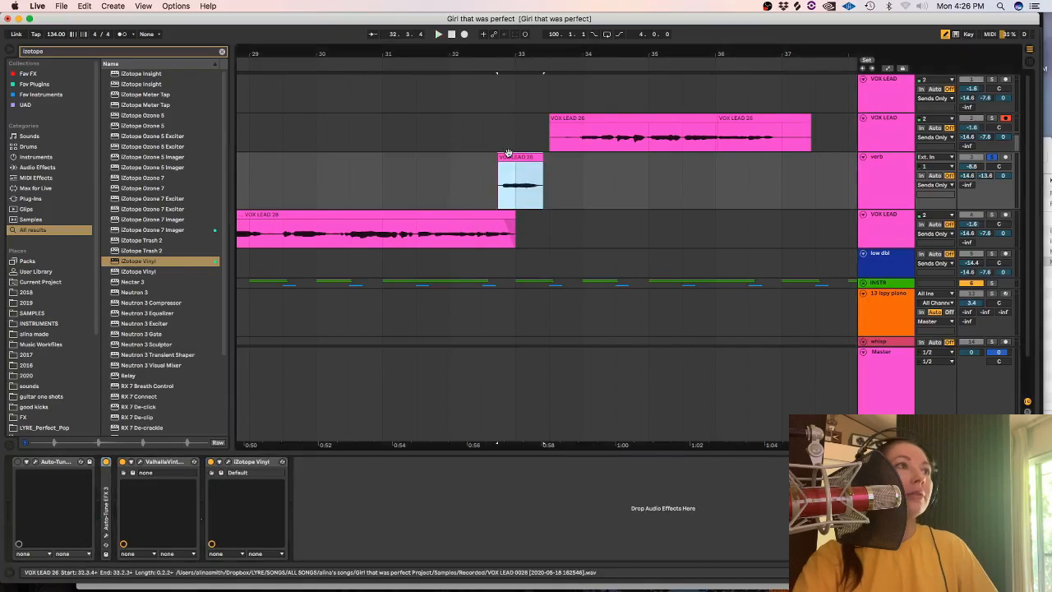
pyautogui.click(117, 111)
pyautogui.click(120, 152)
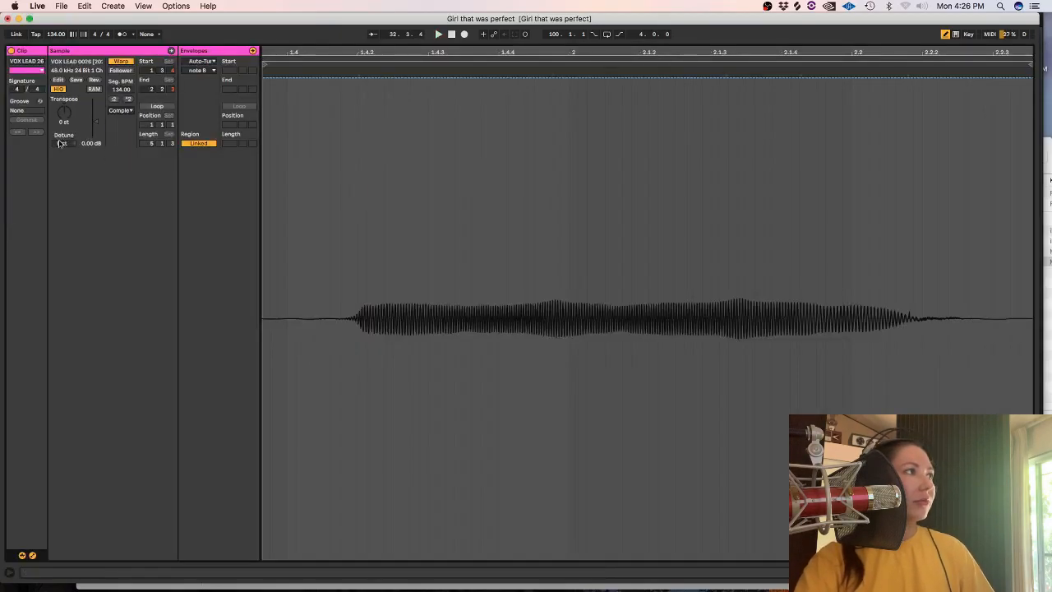
pyautogui.moveTo(62, 143); pyautogui.dragTo(61, 123)
pyautogui.press('space')
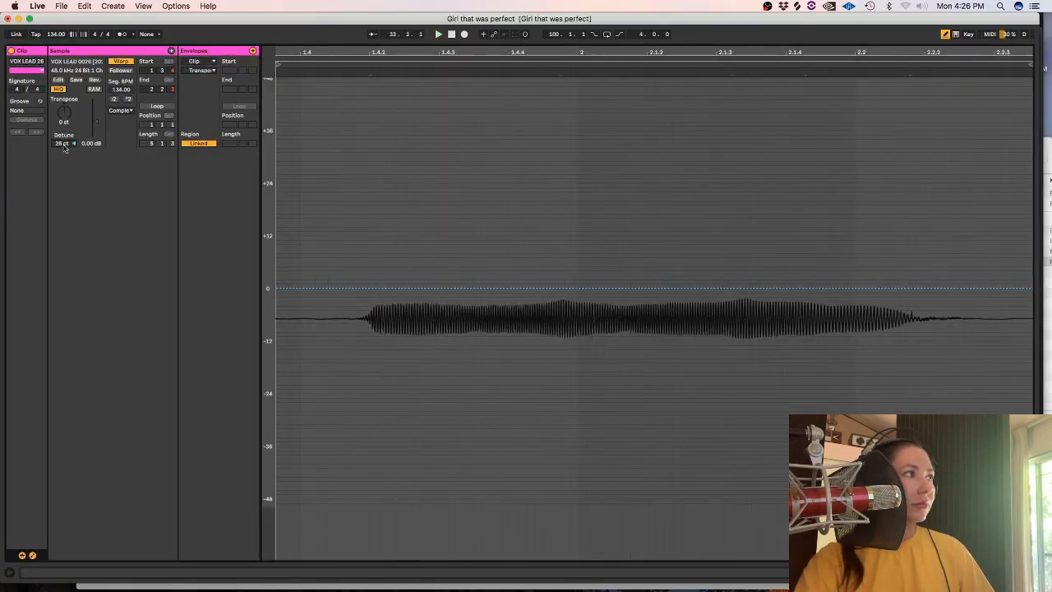
pyautogui.press('space')
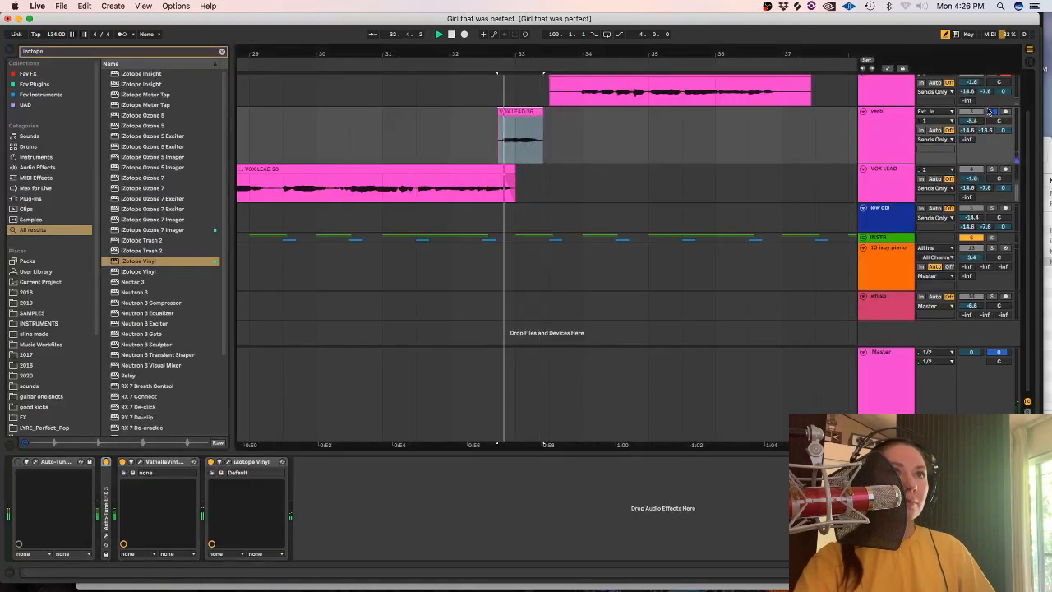
pyautogui.press('space')
pyautogui.click(450, 134)
pyautogui.press('space')
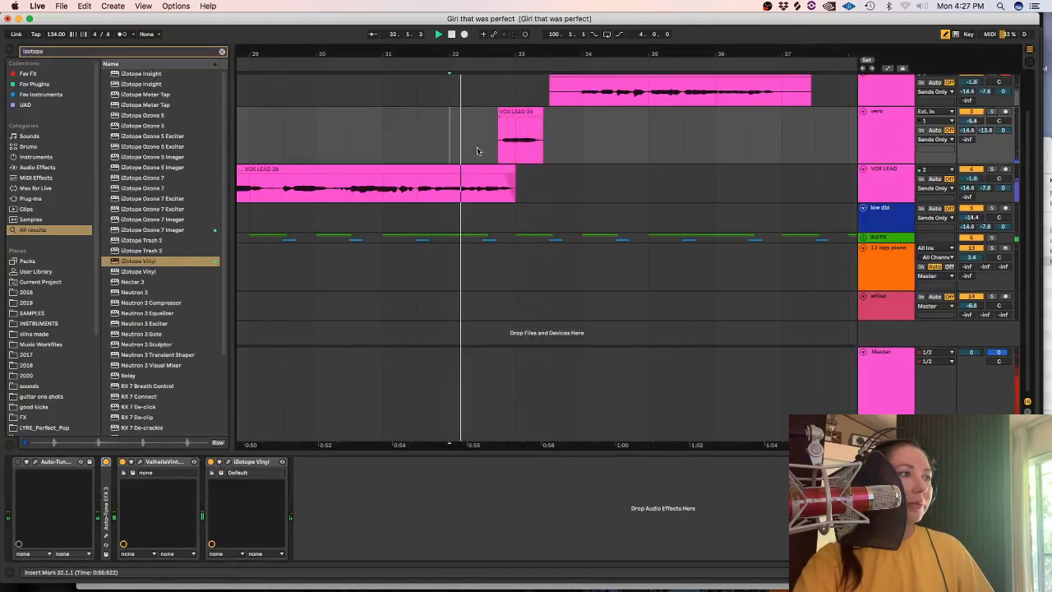
# Search the browser for "equa", add Equalize to the verb track, and set the track to -2.4 dB, panned 12R.
pyautogui.click(220, 51)
pyautogui.write('equa')
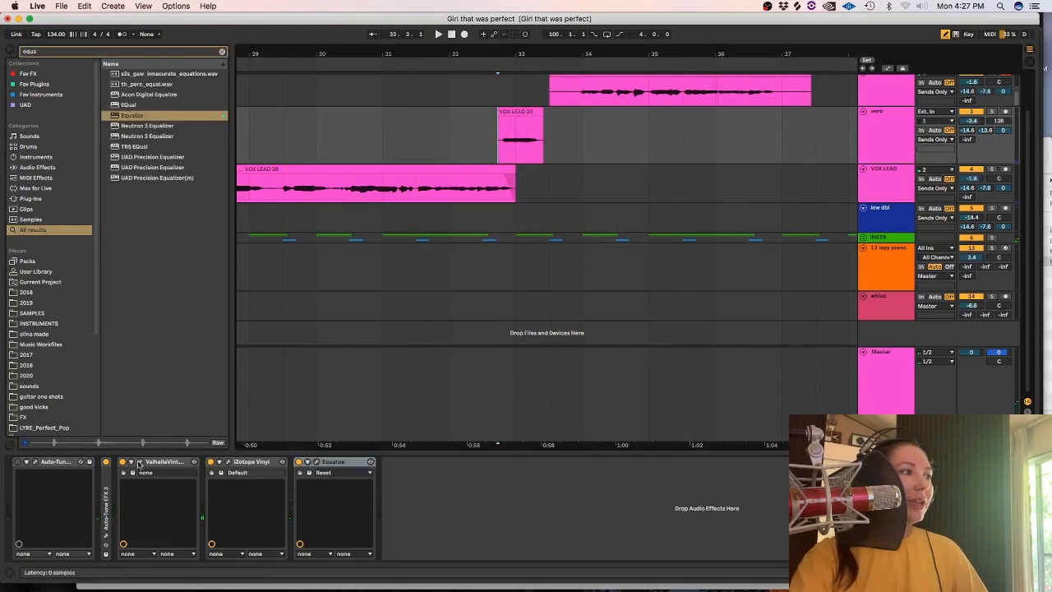
# Set the verb track's ValhallaVintageVerb to 30.4 % mix, 92.73 ms predelay and 4.36 s decay during playback, and bypass it.
pyautogui.click(139, 462)
pyautogui.moveTo(60, 150); pyautogui.dragTo(73, 210)
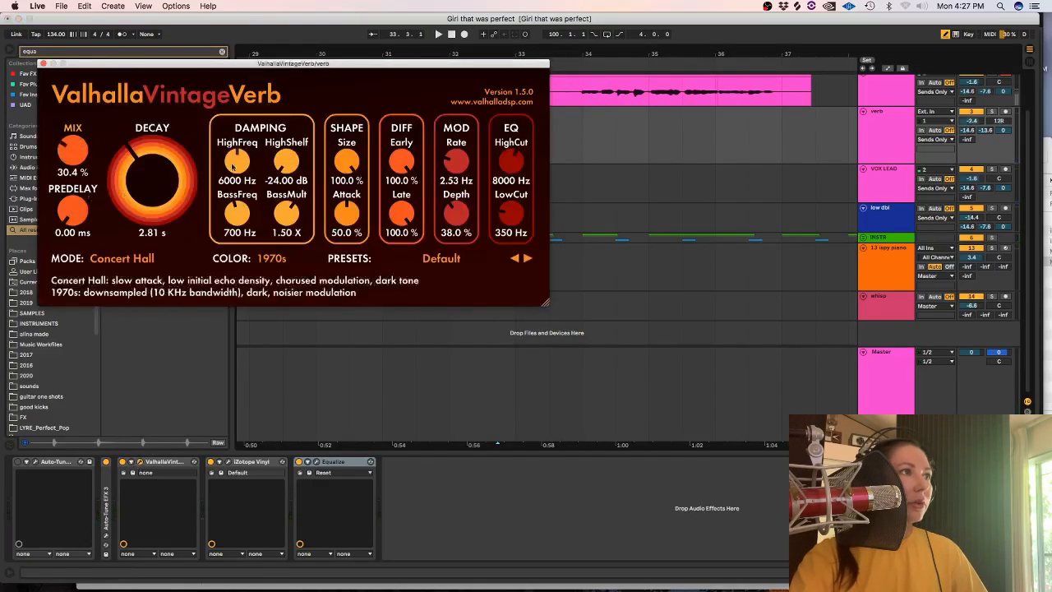
pyautogui.press('space')
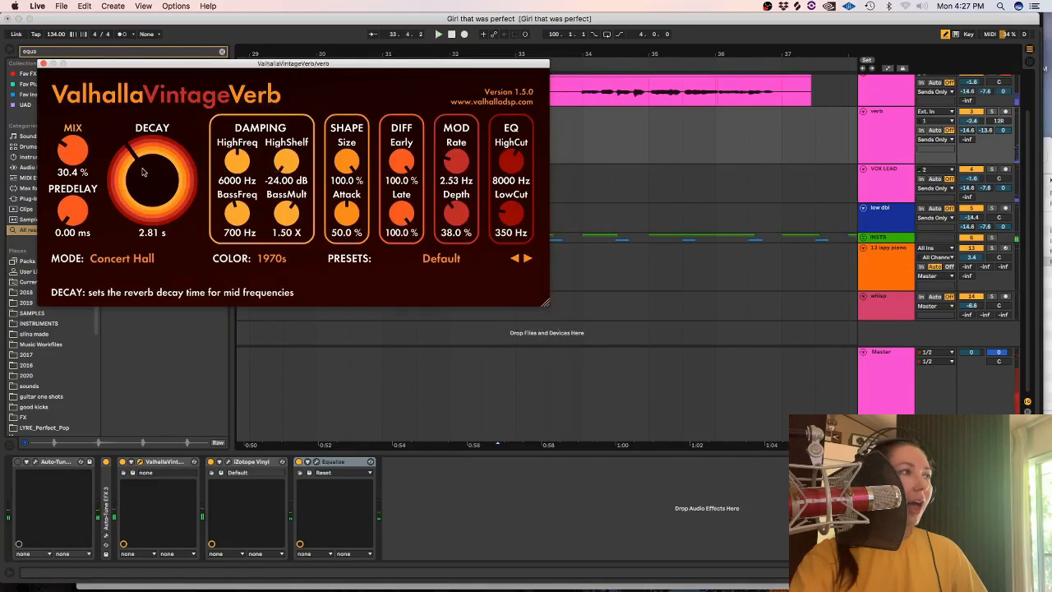
pyautogui.moveTo(70, 211); pyautogui.dragTo(32, 111)
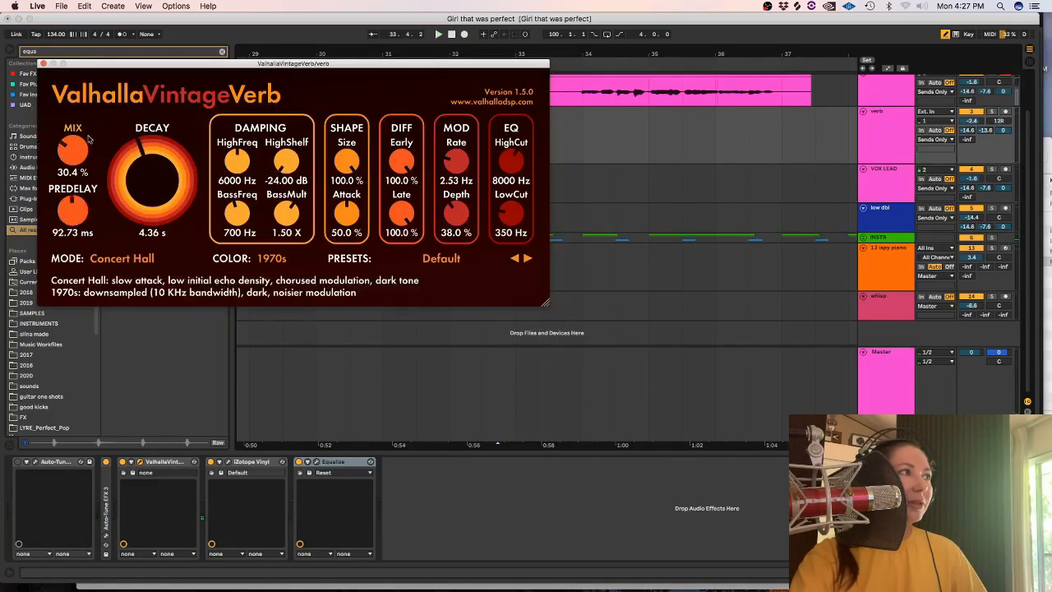
pyautogui.click(43, 64)
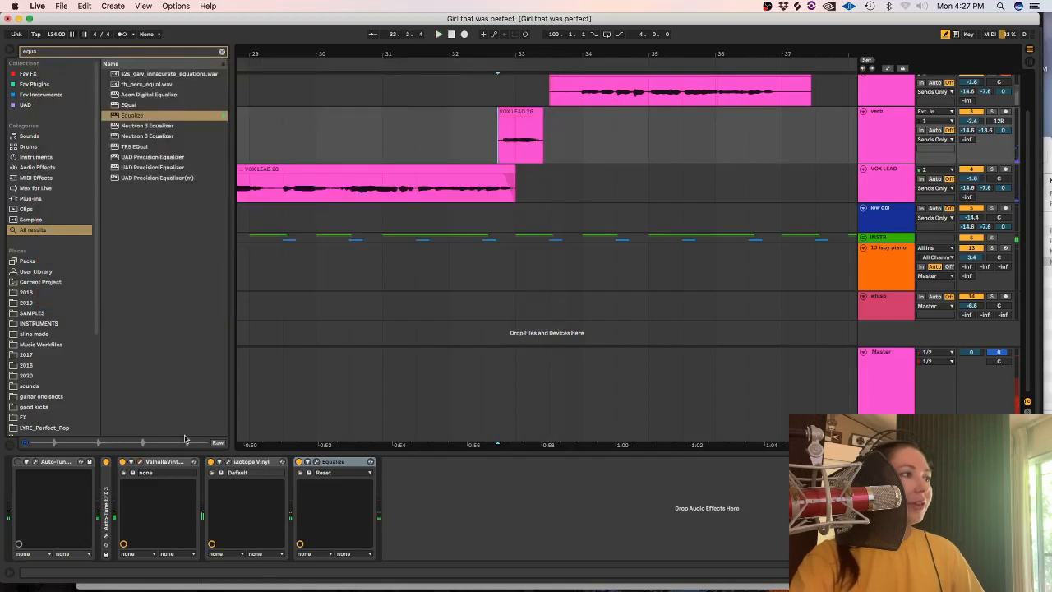
# Search the browser for "crysta", add Crystallizer to the verb track, and adjust its mix while playing the phrase.
pyautogui.click(223, 51)
pyautogui.write('crysta')
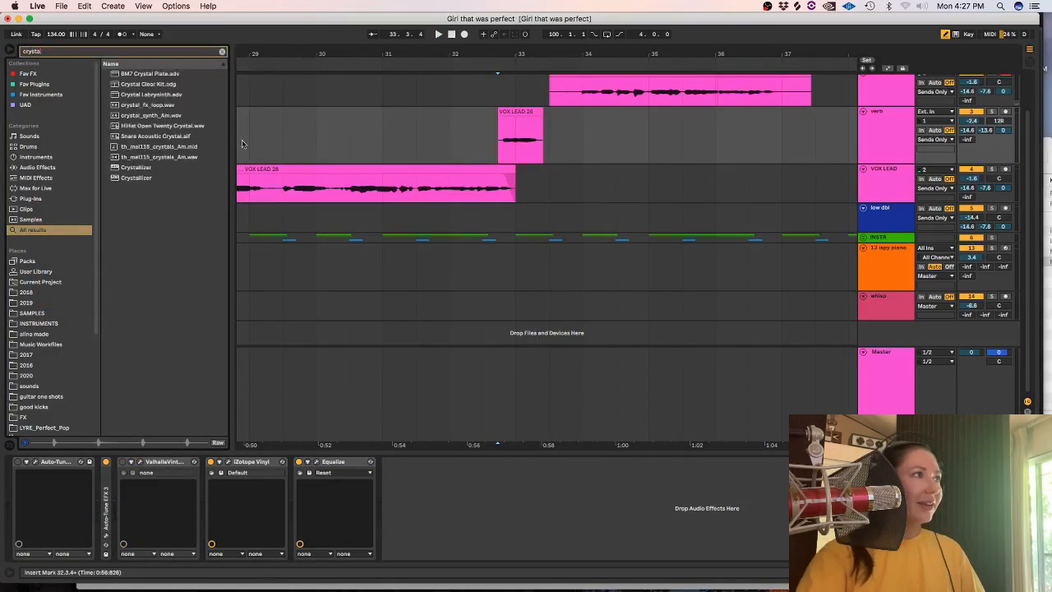
pyautogui.doubleClick(138, 177)
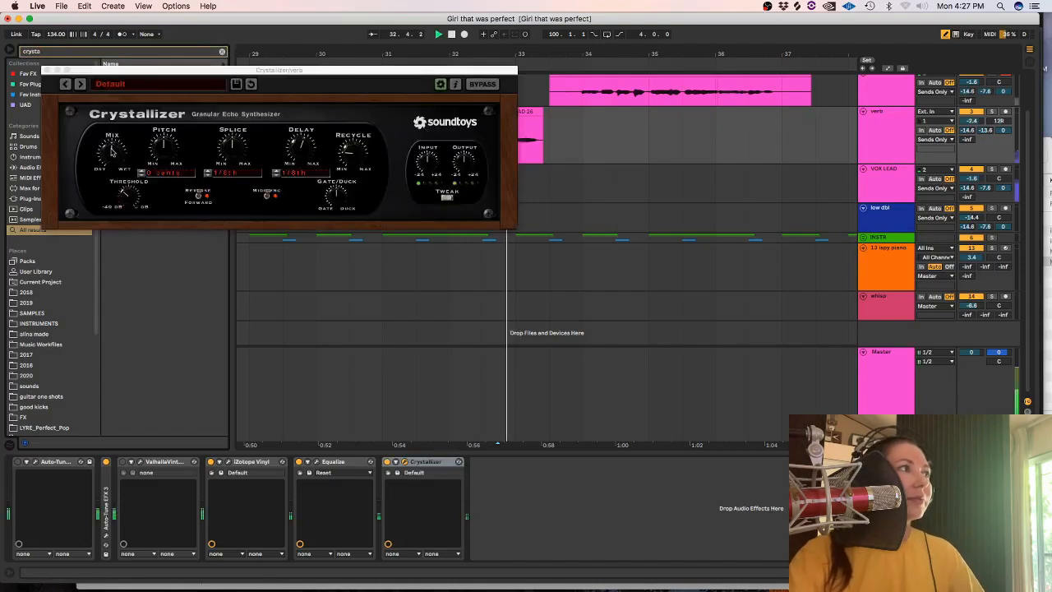
pyautogui.moveTo(112, 148); pyautogui.dragTo(110, 115)
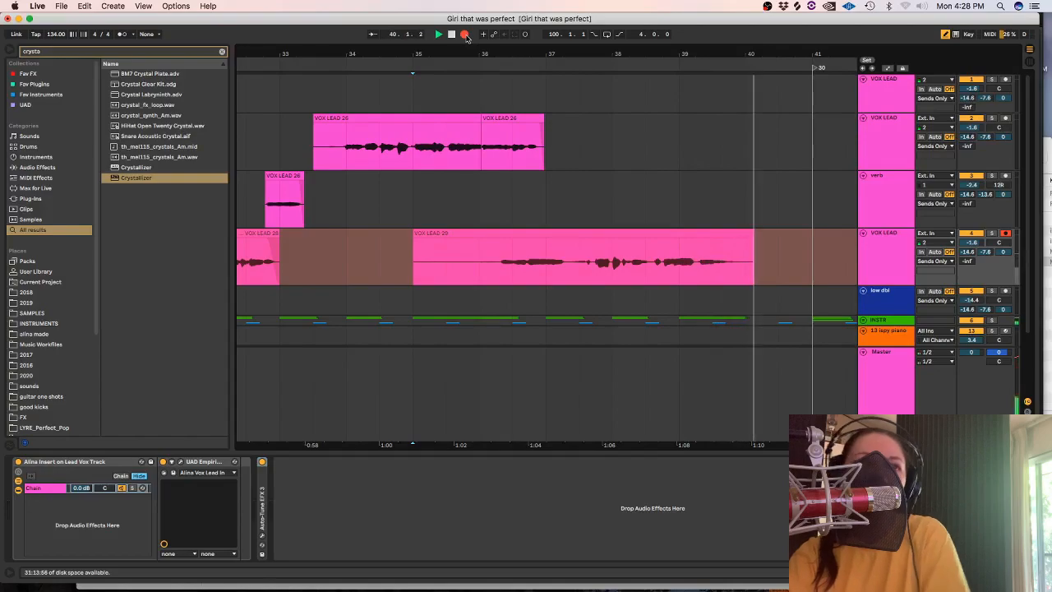
# End the vocal take on the VOX LEAD track below verb and trim it to run from 37.3.1 to about bar 40.
pyautogui.click(465, 34)
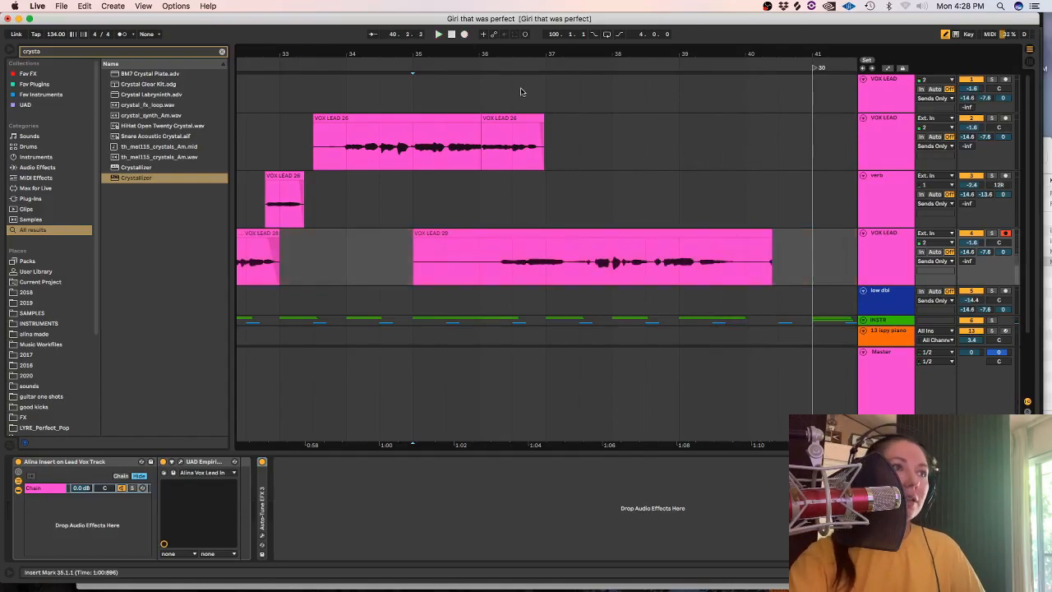
pyautogui.press('space')
pyautogui.moveTo(575, 260); pyautogui.dragTo(382, 269)
pyautogui.press('Delete')
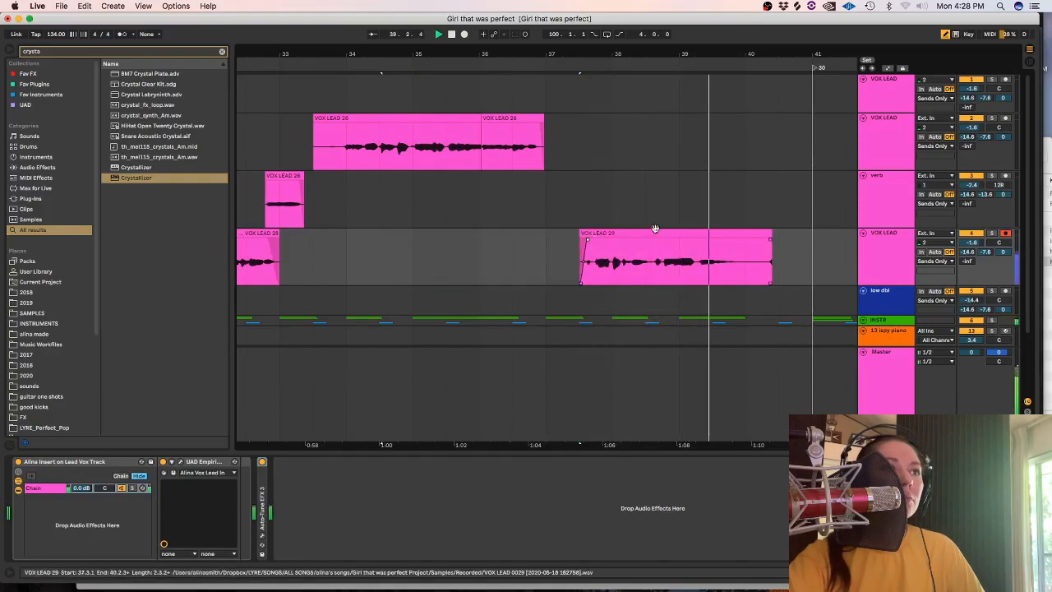
pyautogui.moveTo(781, 263); pyautogui.dragTo(749, 262)
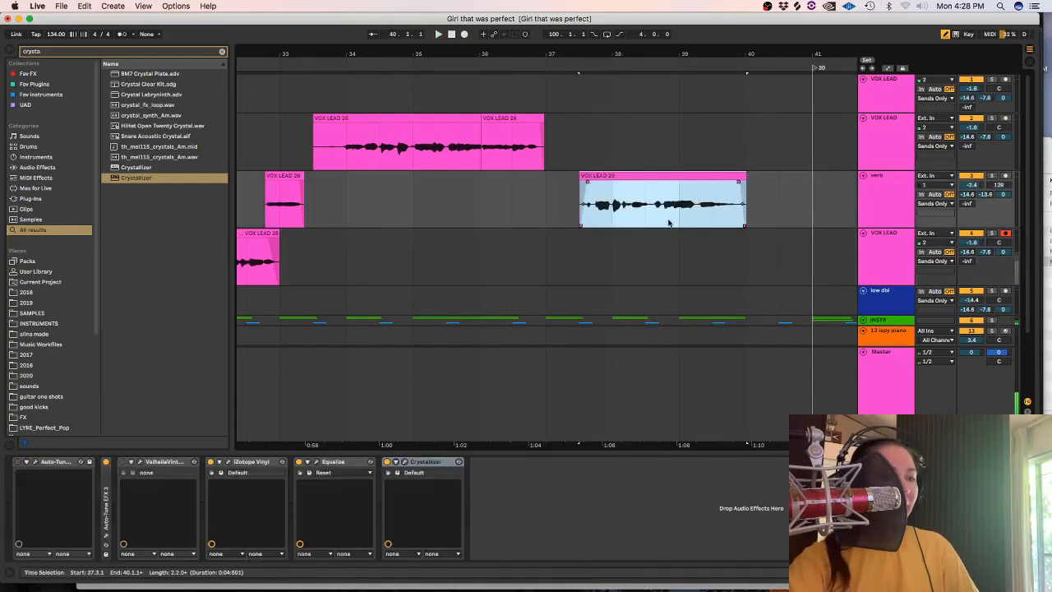
# Park the trimmed take deactivated on the verb track, record a replacement from bar 36 on the lower VOX LEAD, and undo that recording.
pyautogui.press('0')
pyautogui.click(477, 249)
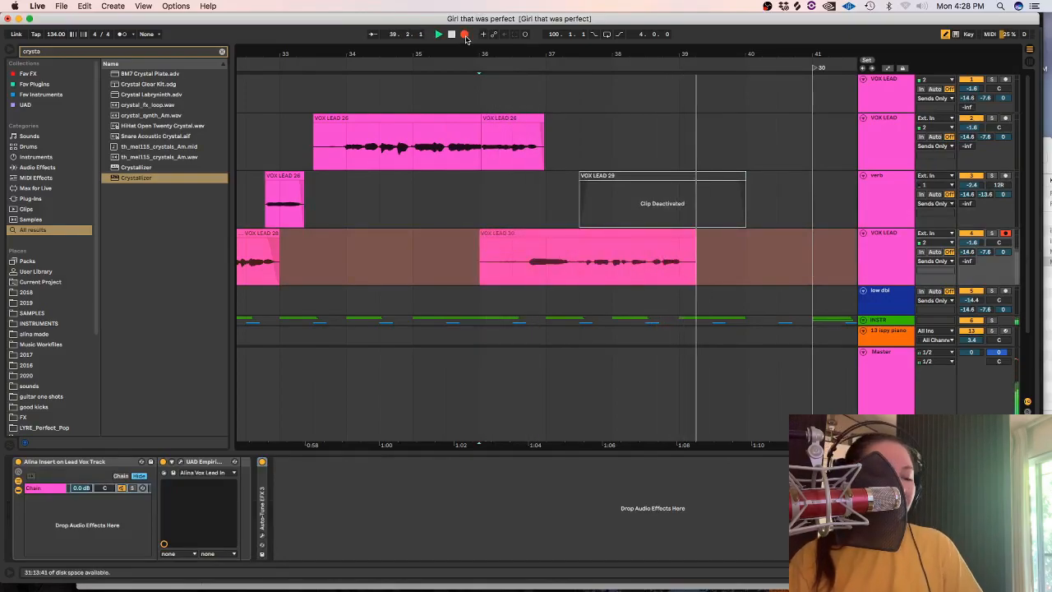
pyautogui.press('space')
pyautogui.press('super+z')
# Record another take from bar 36 on the lower VOX LEAD, trim it to 37.2.2 through about bar 40, and fade it in.
pyautogui.click(464, 37)
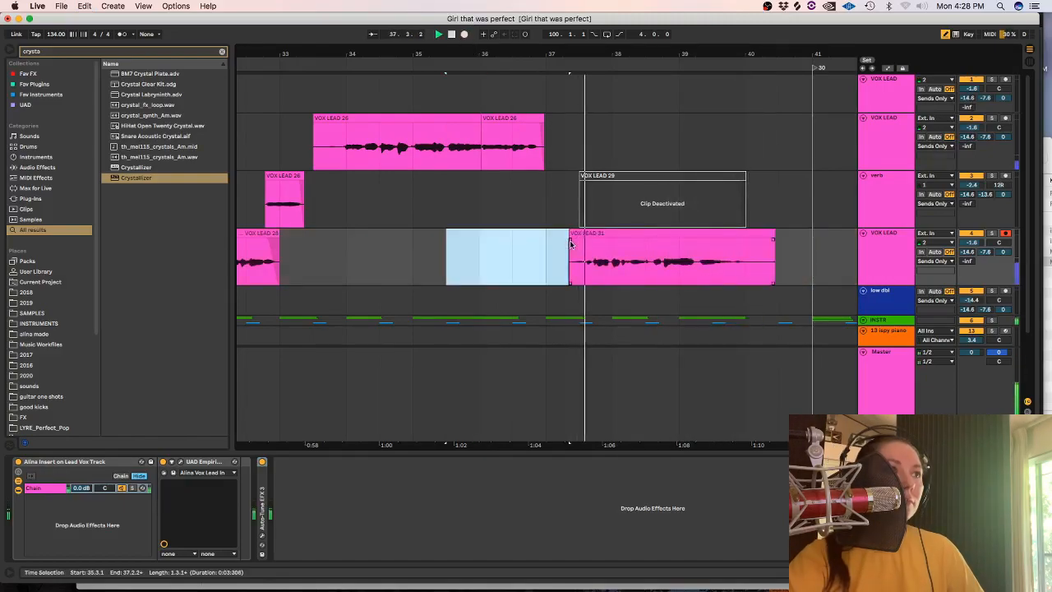
pyautogui.moveTo(571, 240); pyautogui.dragTo(579, 239)
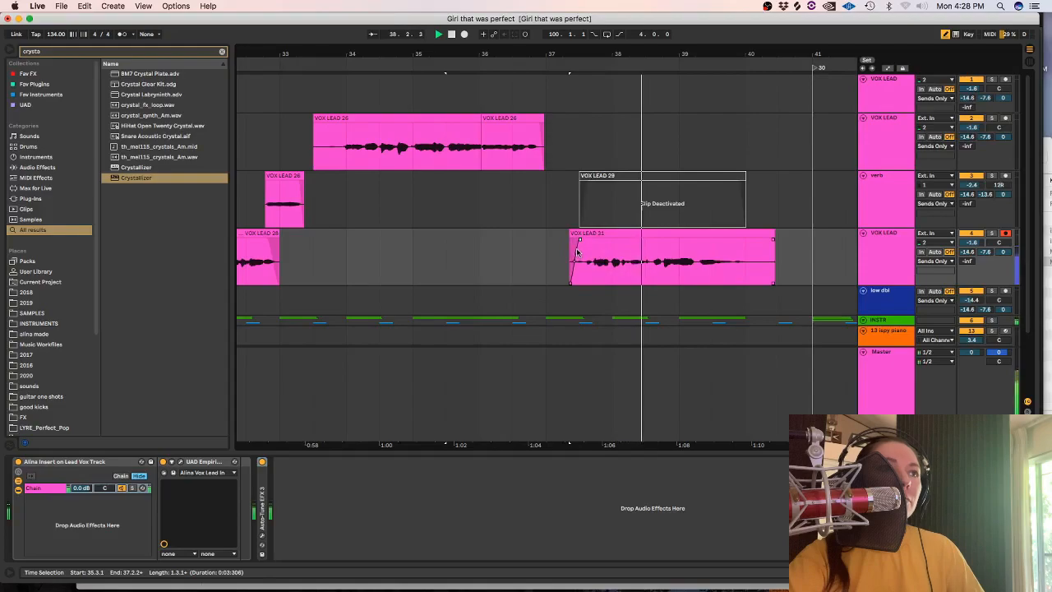
pyautogui.moveTo(776, 262); pyautogui.dragTo(750, 262)
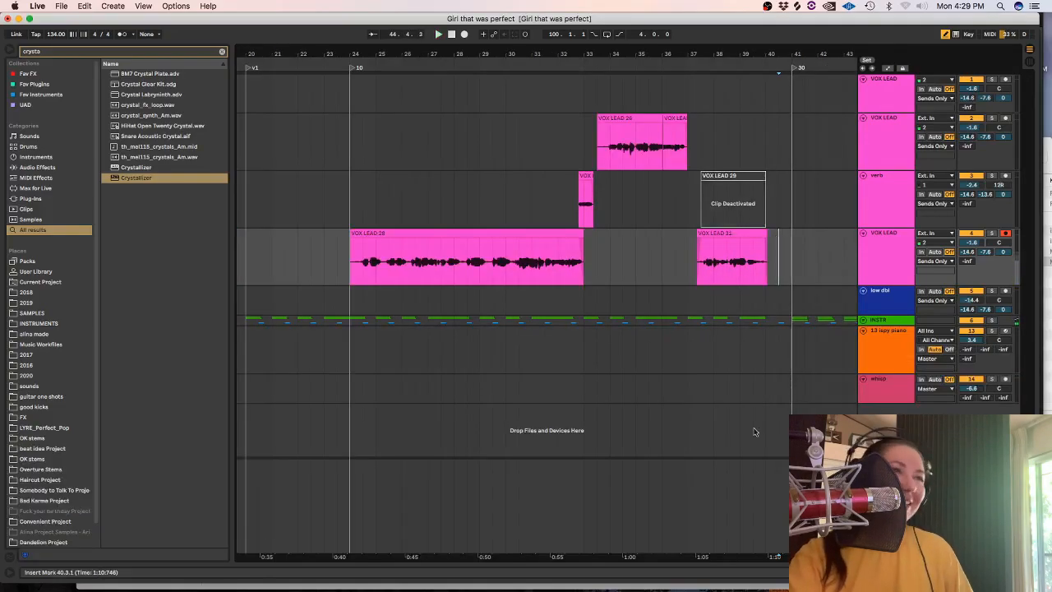
# Record the next vocal take from bar 38 on the second VOX LEAD track and turn on the metronome.
pyautogui.click(465, 34)
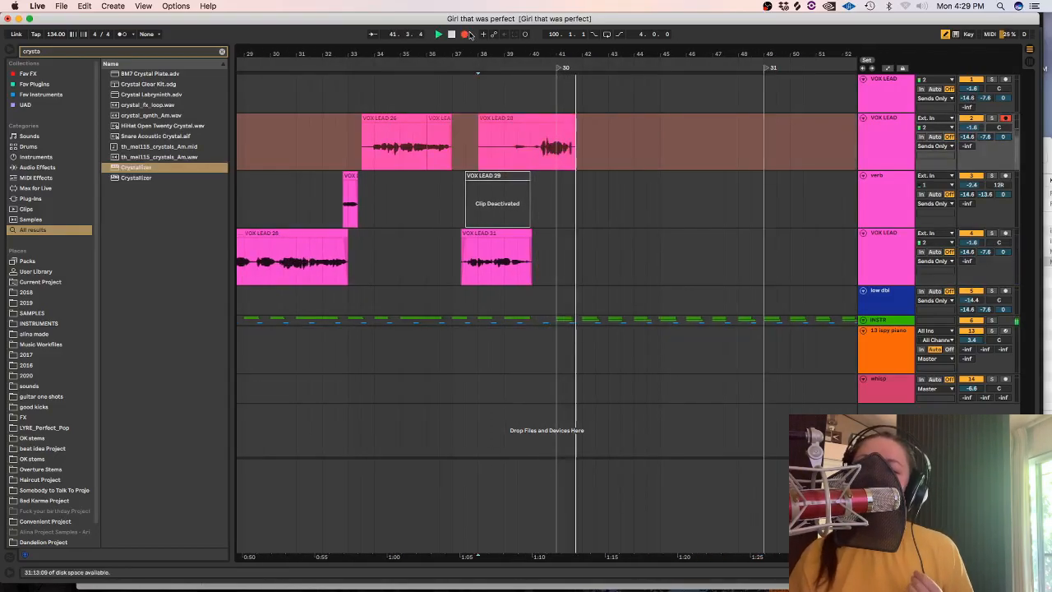
pyautogui.click(121, 34)
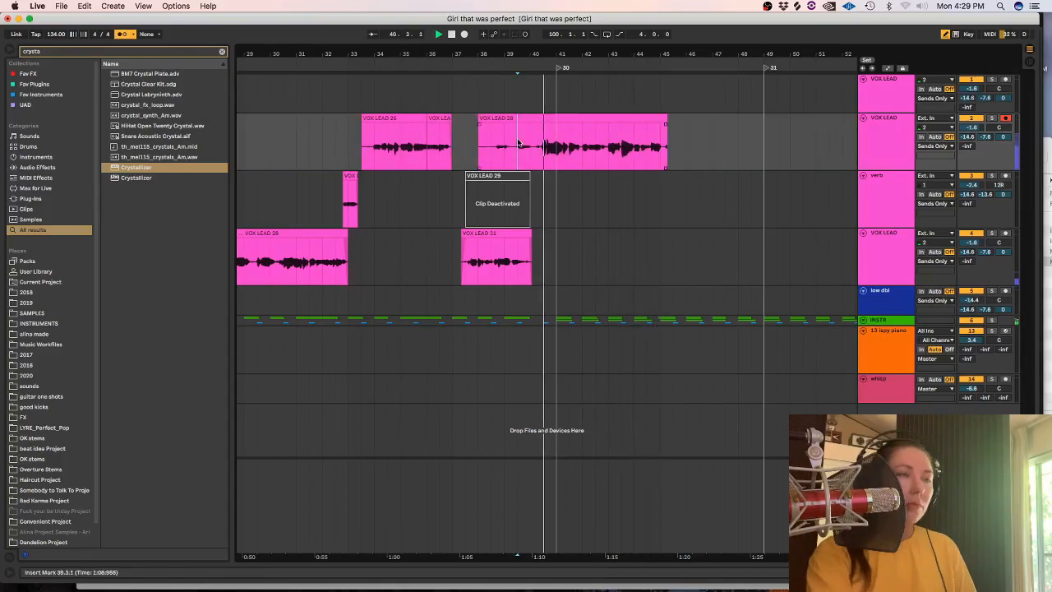
# Delete the new take's opening from bar 38 to bar 40 and trim its tail back to about 44.3.
pyautogui.press('+')
pyautogui.press('+')
pyautogui.press('-')
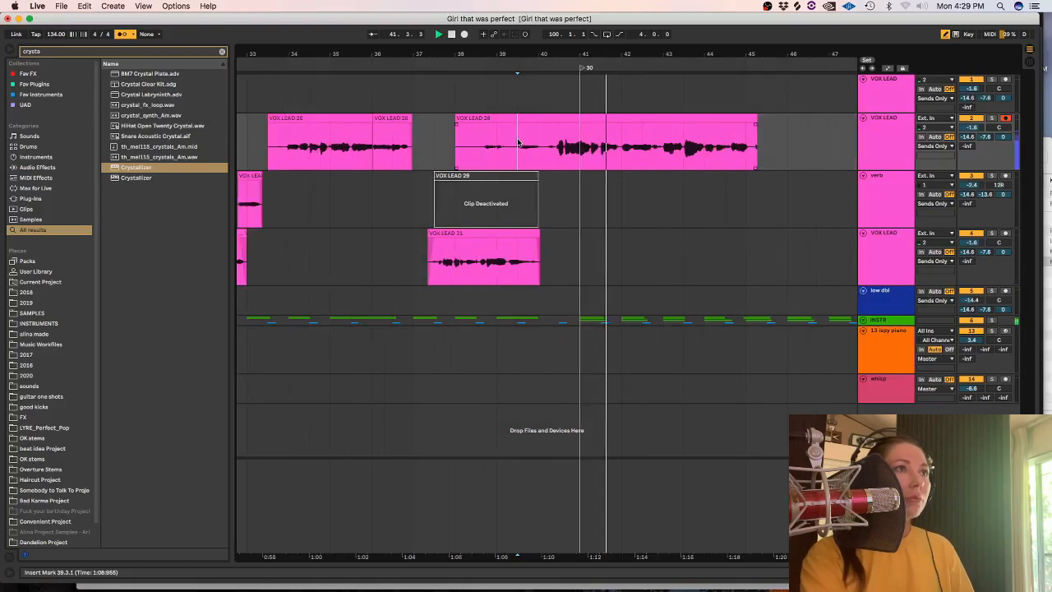
pyautogui.moveTo(539, 142); pyautogui.dragTo(457, 144)
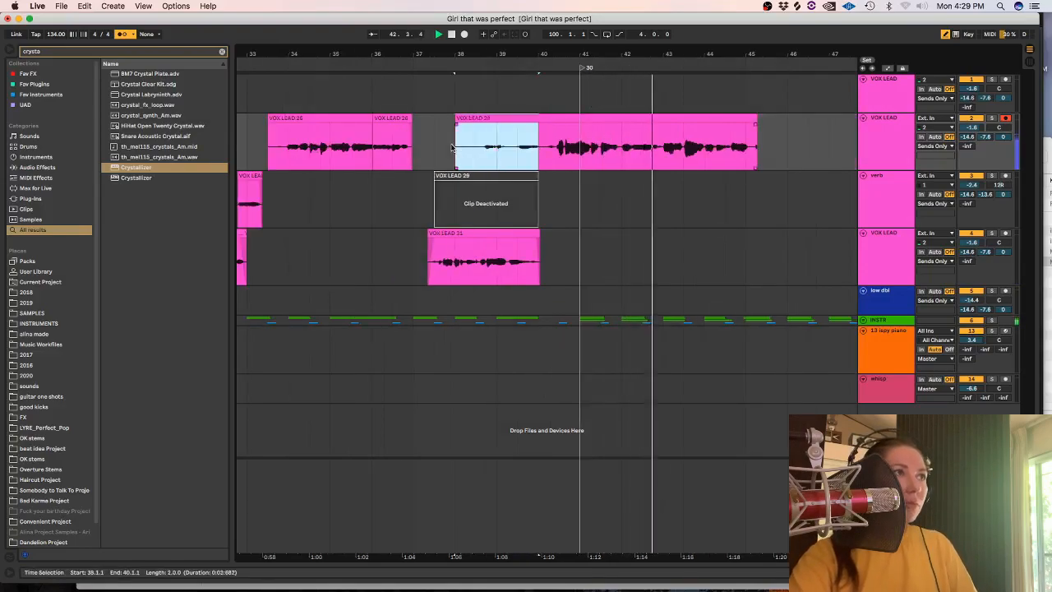
pyautogui.press('Delete')
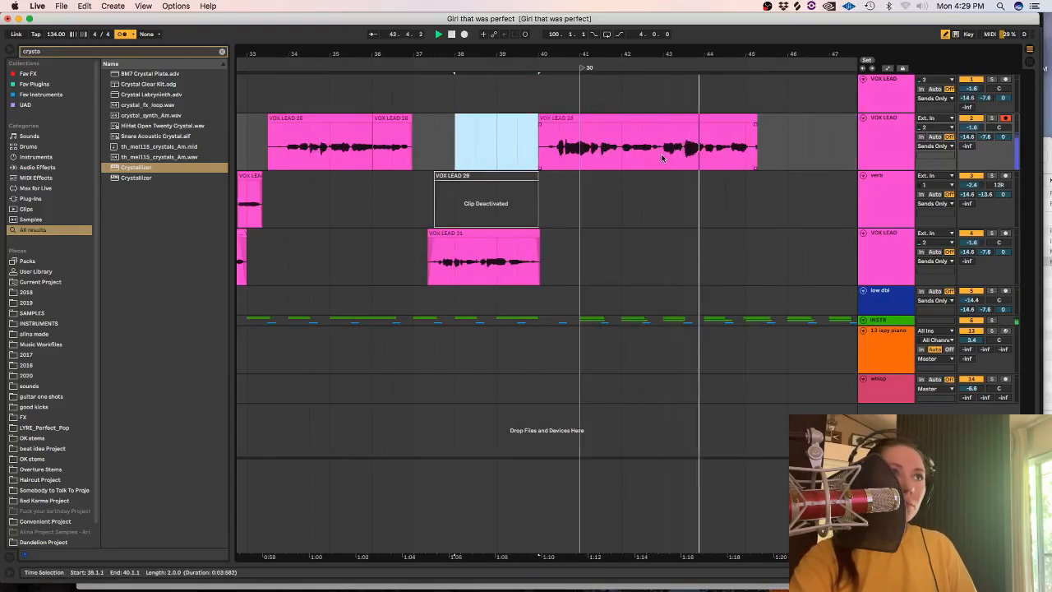
pyautogui.press('space')
pyautogui.moveTo(766, 155); pyautogui.dragTo(755, 155)
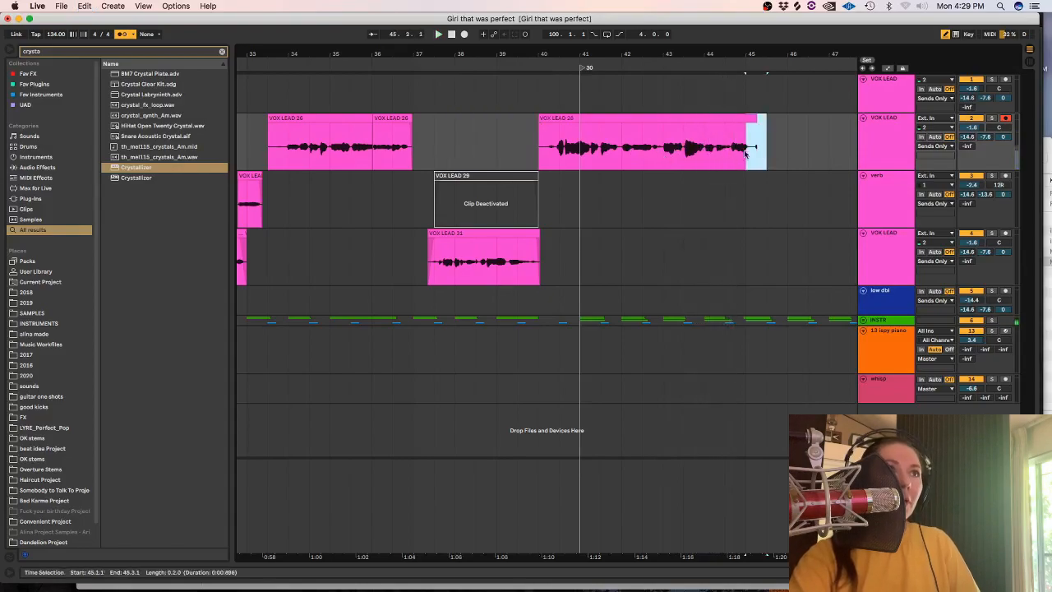
pyautogui.press('Delete')
# Split the phrase in bar 42 into its own clip, set its warp mode to Complex Pro, and raise its detune.
pyautogui.moveTo(622, 156); pyautogui.dragTo(662, 157)
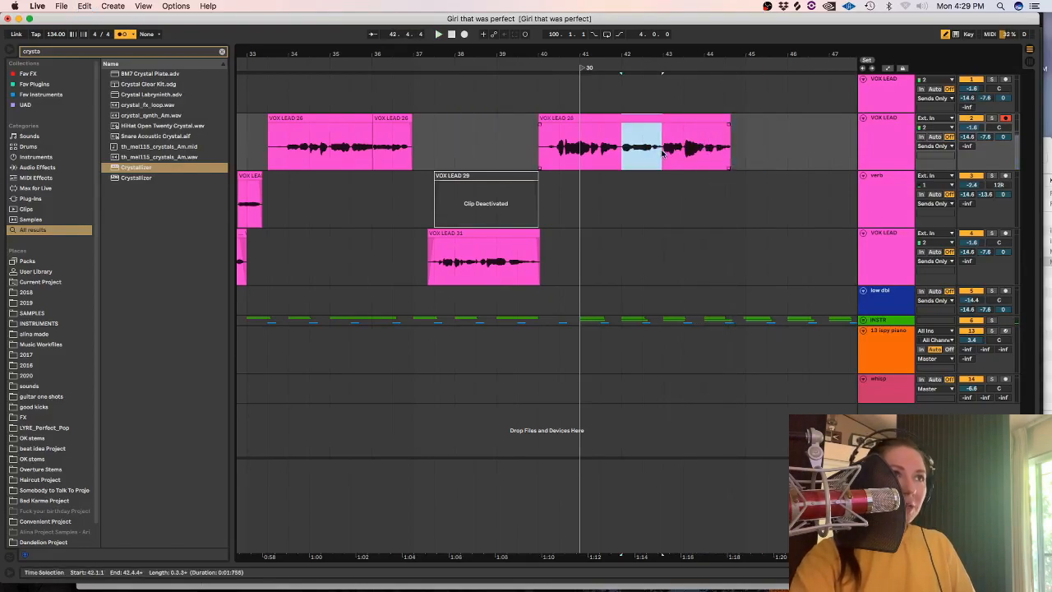
pyautogui.press('super+e')
pyautogui.hotkey('shift', 'Tab')
pyautogui.click(120, 159)
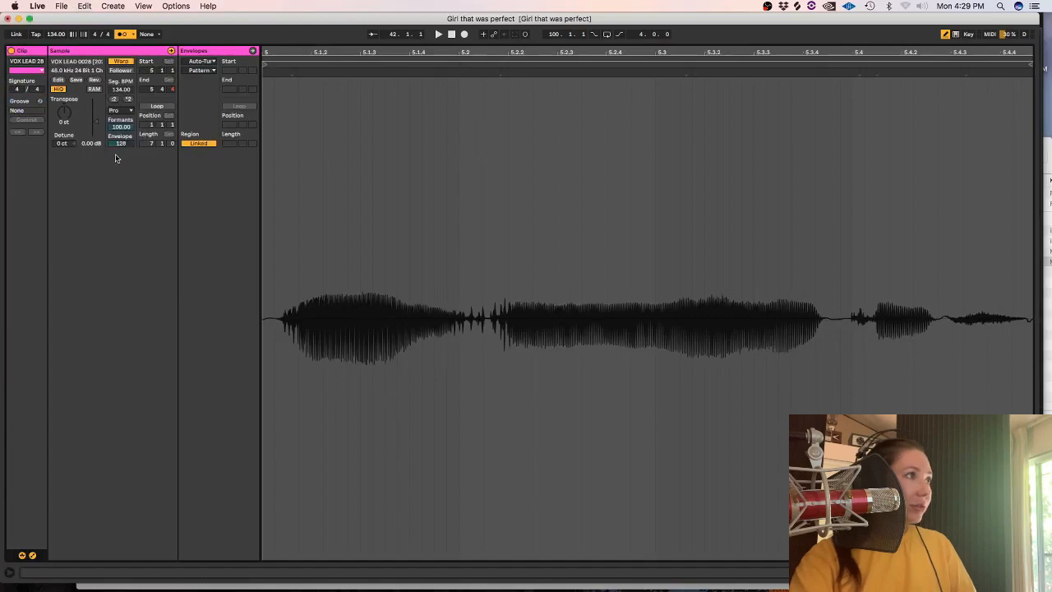
pyautogui.press('space')
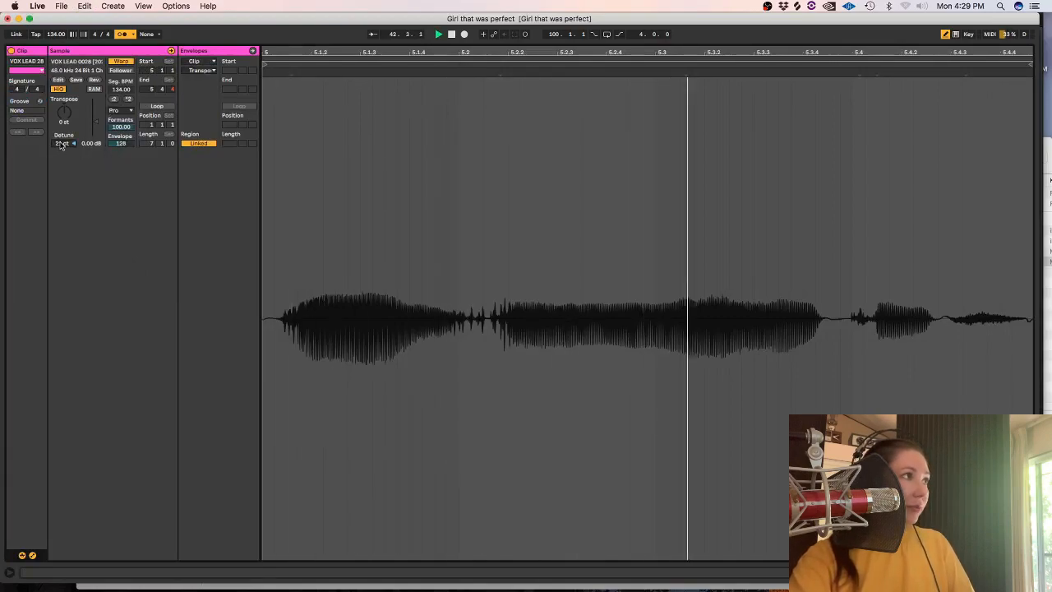
pyautogui.hotkey('shift', 'Tab')
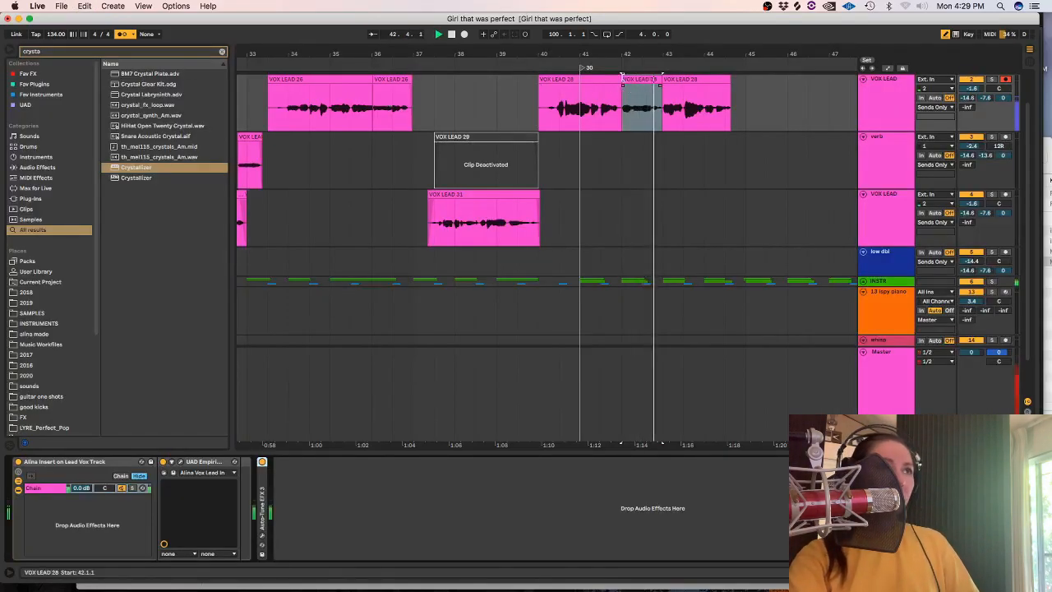
# Move the boundary between the first clip and the detuned clip to about 42.2 and play from 42.1.1.
pyautogui.moveTo(622, 80); pyautogui.dragTo(629, 80)
pyautogui.click(624, 107)
pyautogui.scroll(5, 620, 107)
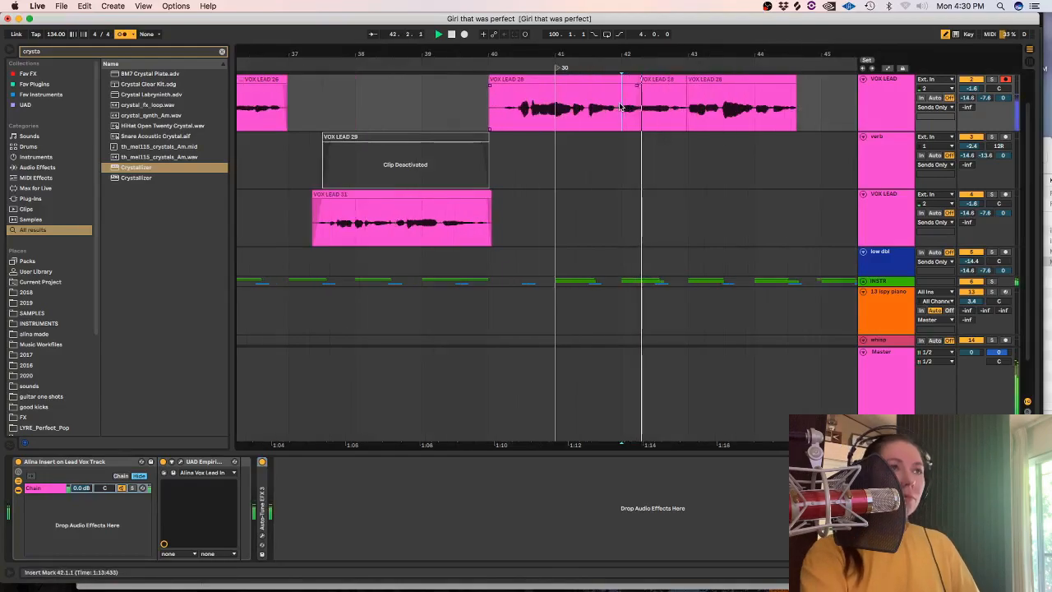
# Adjust the detune of the two short clips before bar 43, extend the first clip to about 42.3.4, and play the section.
pyautogui.moveTo(788, 111); pyautogui.dragTo(749, 115)
pyautogui.hotkey('shift', 'Tab')
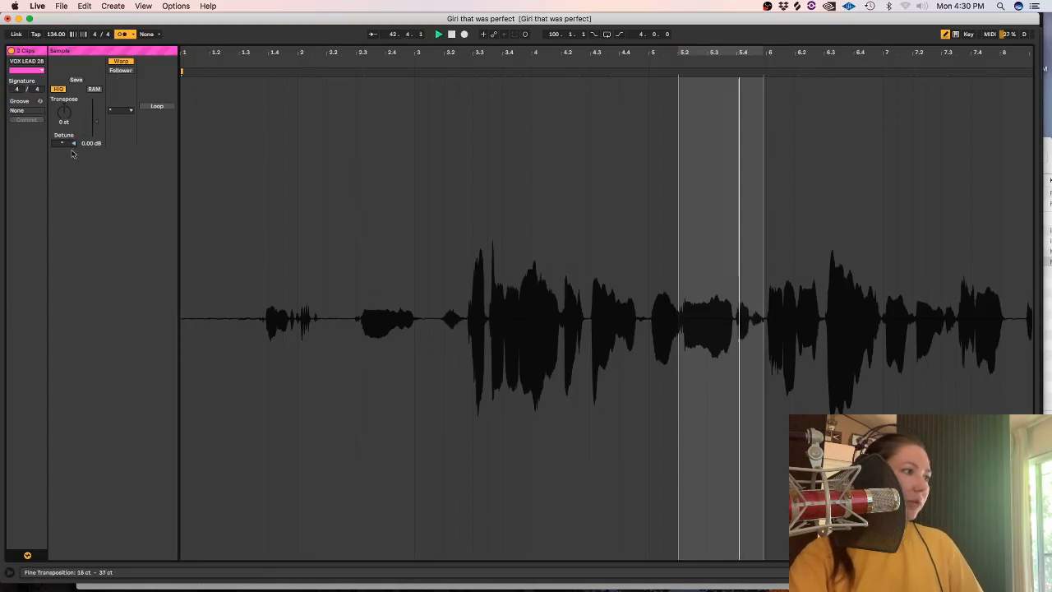
pyautogui.hotkey('shift', 'Tab')
pyautogui.click(746, 93)
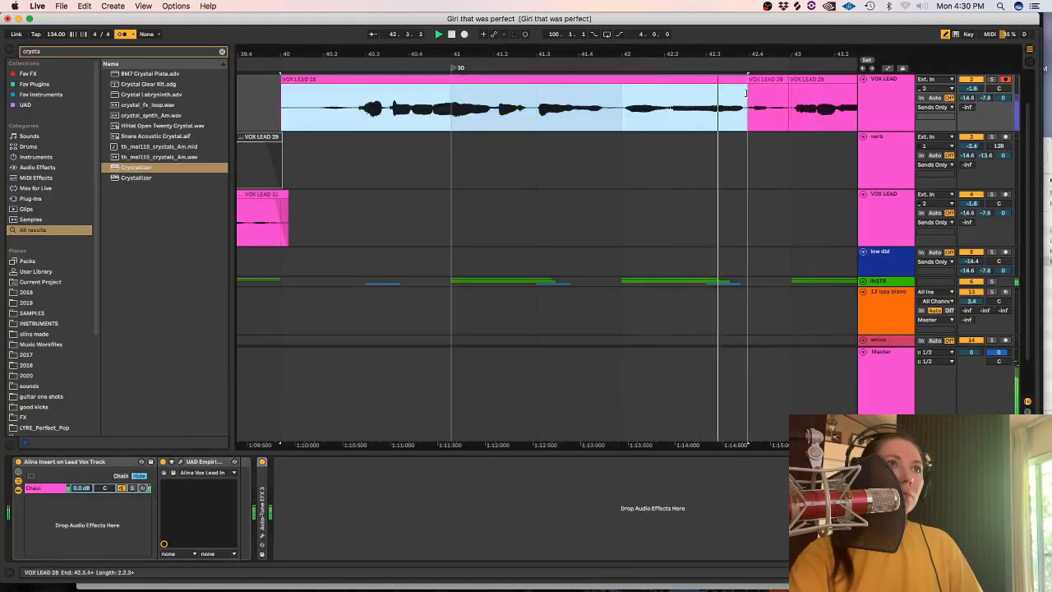
pyautogui.click(626, 100)
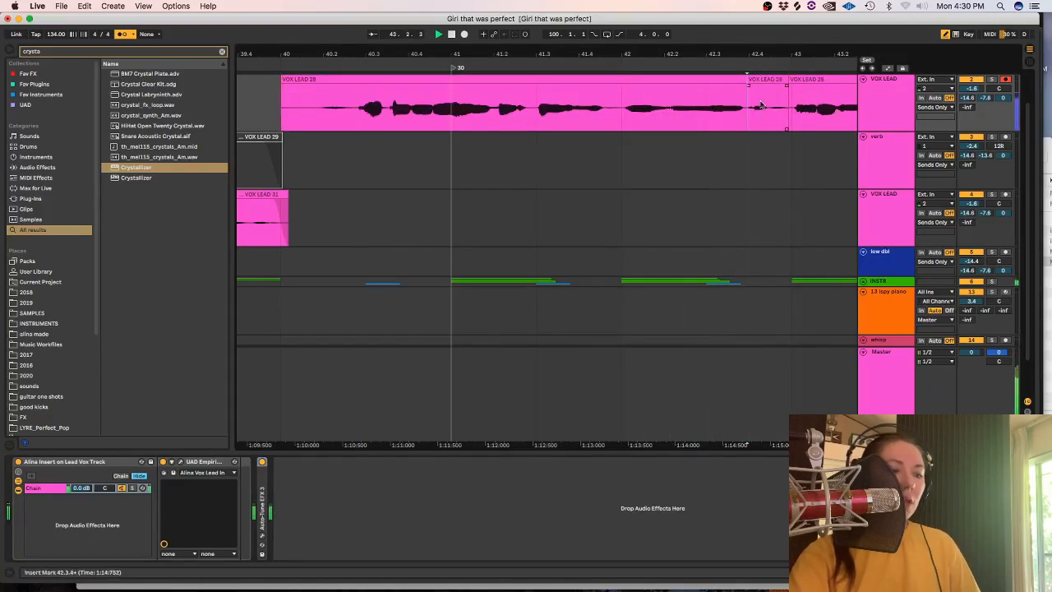
pyautogui.press('-')
pyautogui.press('-')
pyautogui.press('-')
pyautogui.press('-')
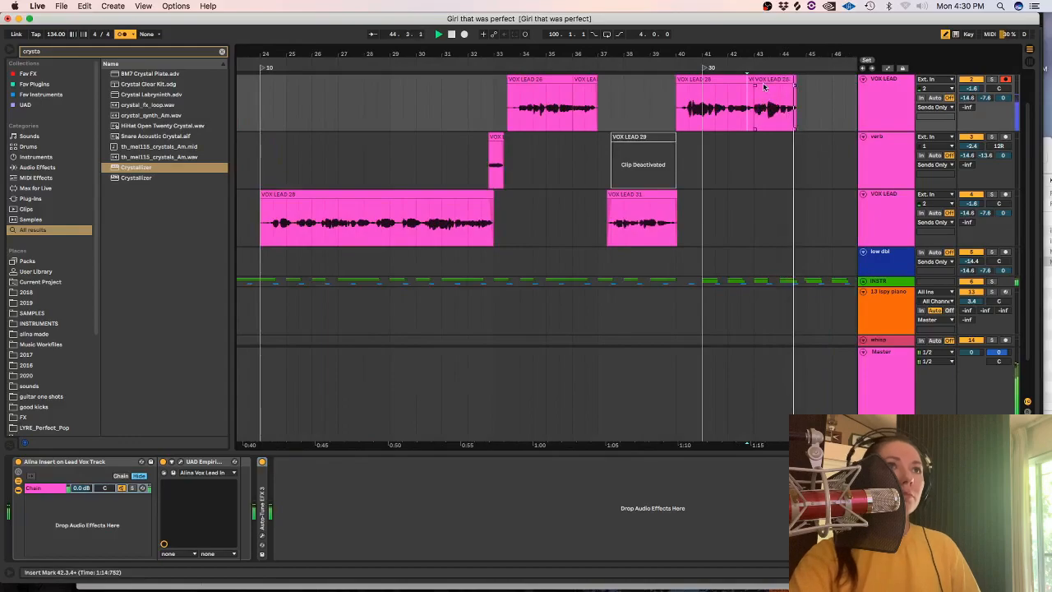
# Stop playback, try recording a take around bar 43 on the lower VOX LEAD track, and undo the recording.
pyautogui.click(764, 85)
pyautogui.press('space')
pyautogui.hotkey('shift', 'Tab')
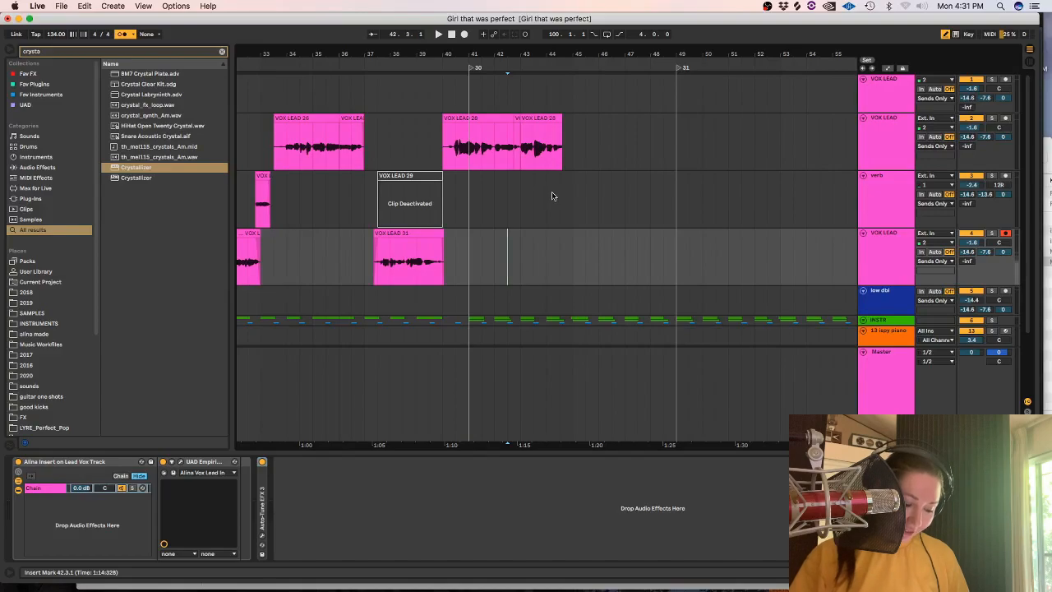
pyautogui.click(465, 34)
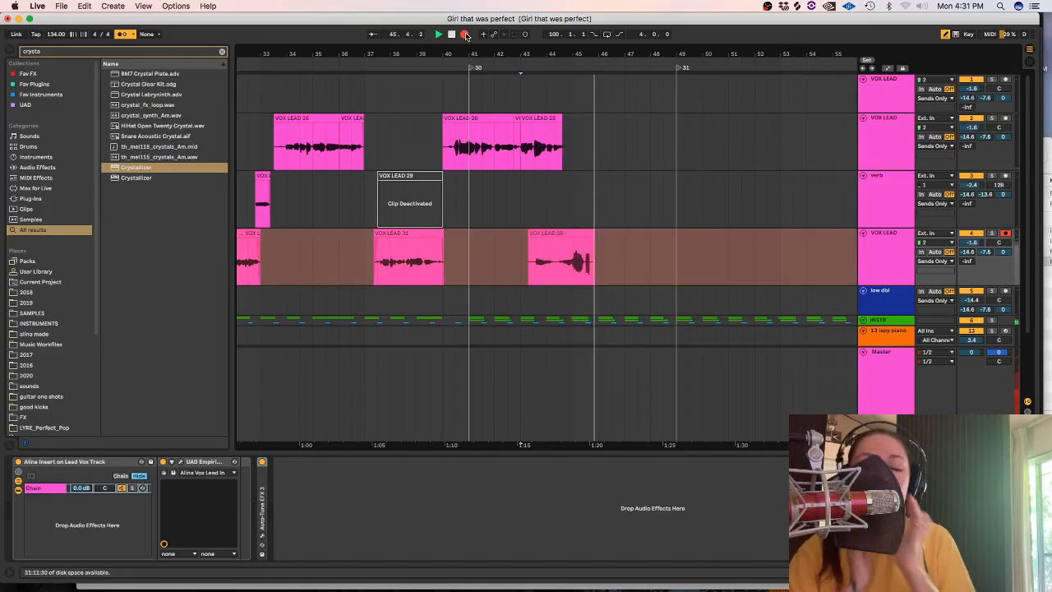
pyautogui.press('space')
pyautogui.press('super+z')
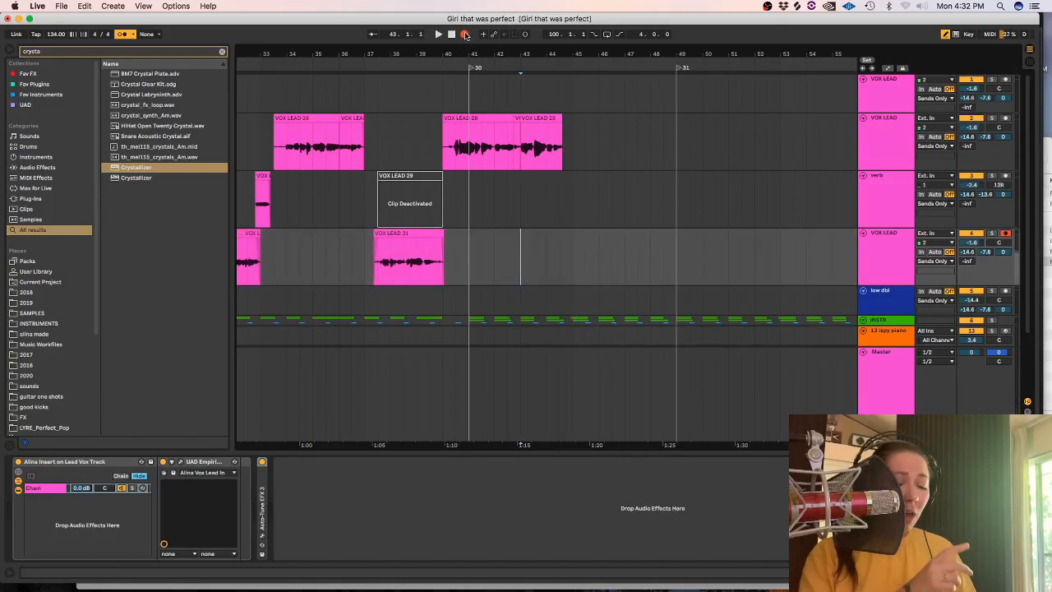
# Record a take from bar 43 on the lower VOX LEAD track and delete its opening up to about 44.3.
pyautogui.click(464, 34)
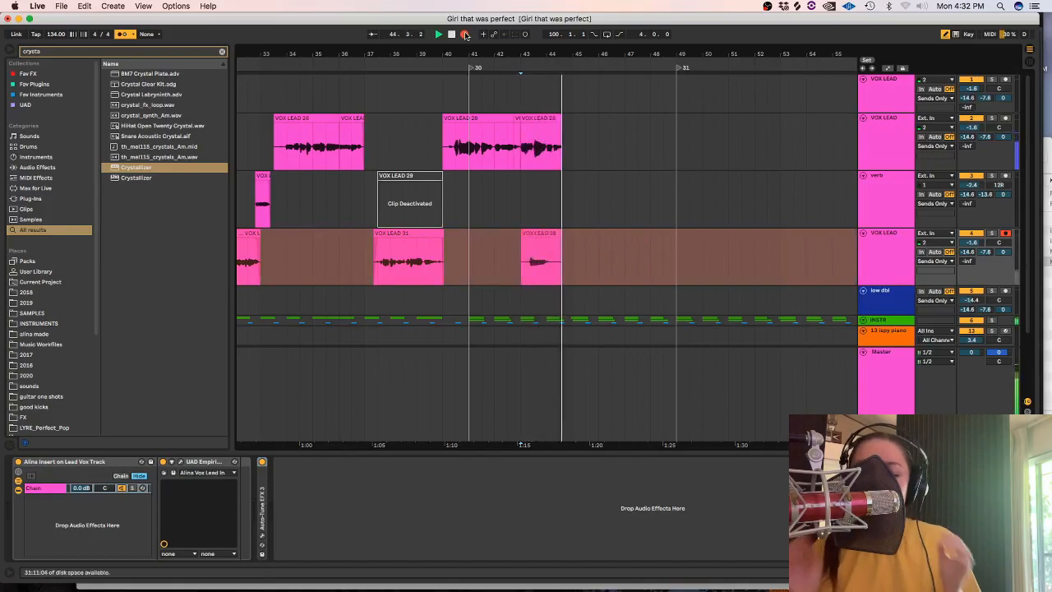
pyautogui.press('+')
pyautogui.press('+')
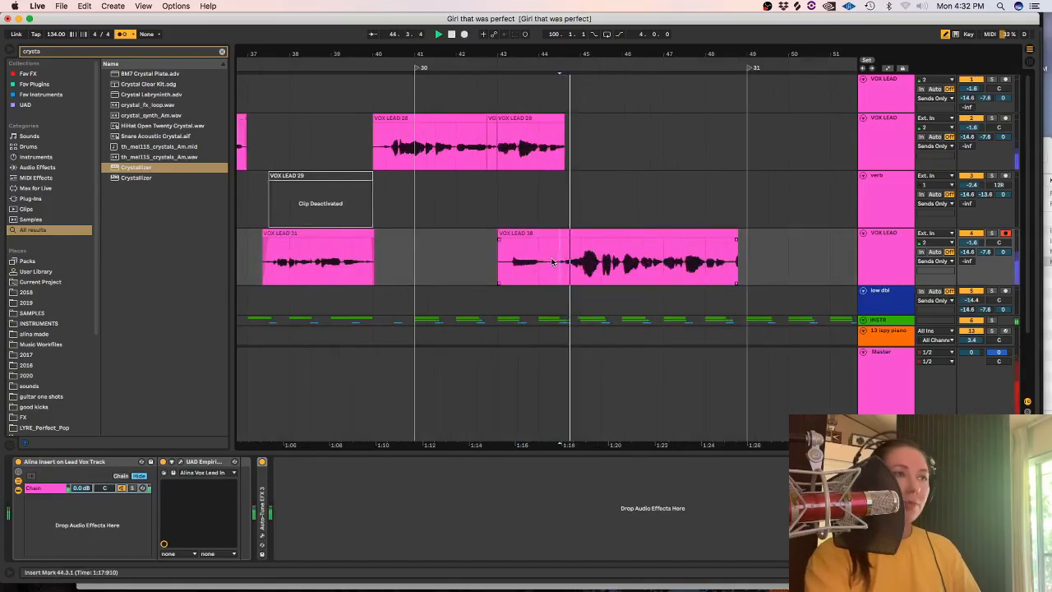
pyautogui.moveTo(561, 256); pyautogui.dragTo(396, 249)
pyautogui.press('Delete')
pyautogui.press('space')
# Move the trimmed take onto the verb track and record another take from 43.1.1 on the lower VOX LEAD track.
pyautogui.moveTo(587, 233); pyautogui.dragTo(579, 212)
pyautogui.press('super+x')
pyautogui.click(459, 256)
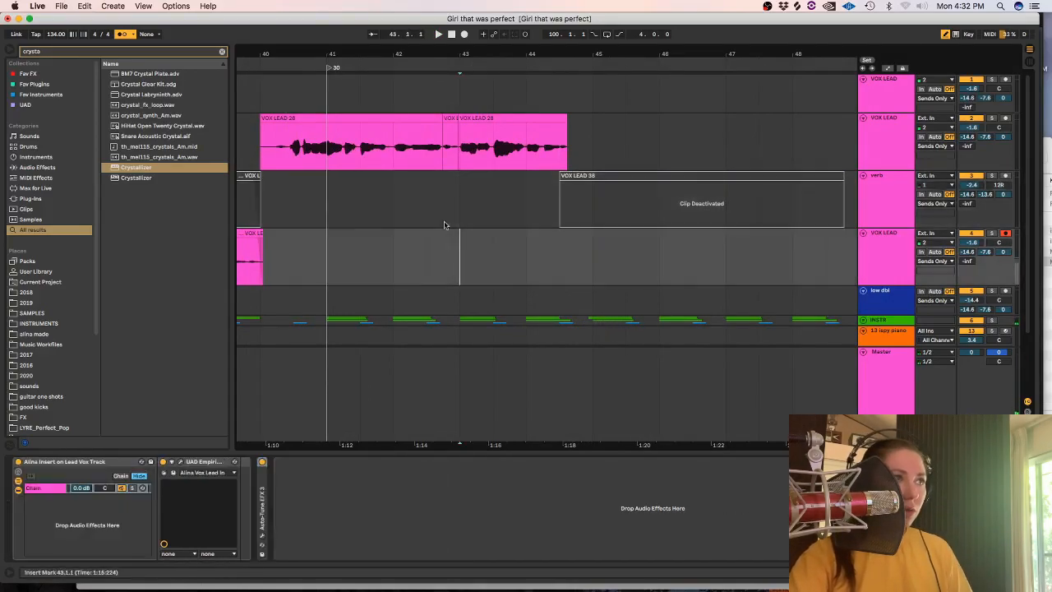
pyautogui.click(465, 34)
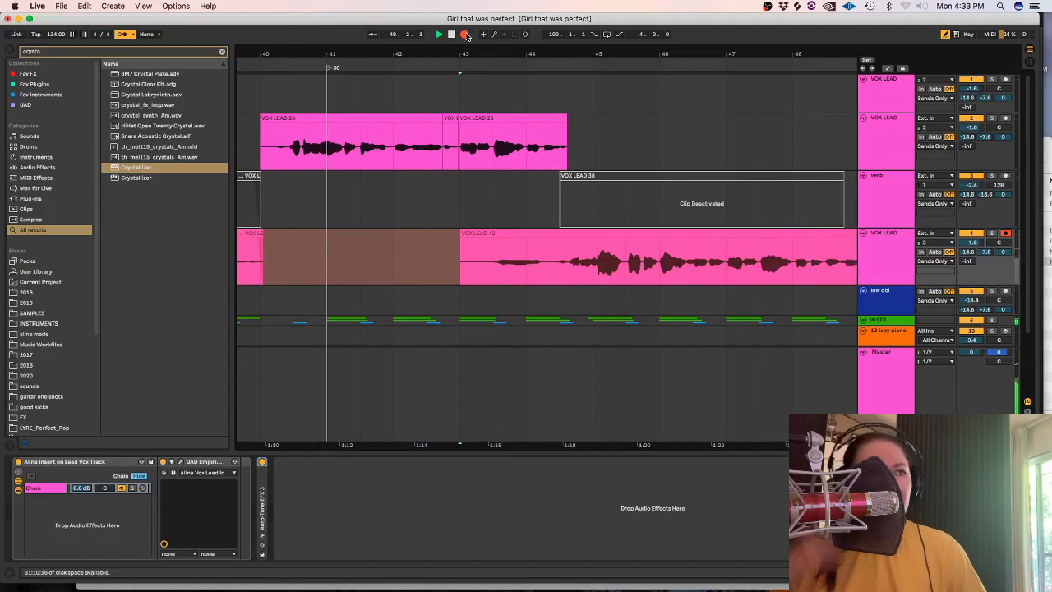
pyautogui.click(466, 34)
# Comp the verb track take into the VOX LEAD take from bar 45 to about 45.3, activate it, and delete the opening up to about 44.2.
pyautogui.moveTo(658, 203); pyautogui.dragTo(593, 244)
pyautogui.press('0')
pyautogui.press('space')
pyautogui.moveTo(660, 245); pyautogui.dragTo(627, 245)
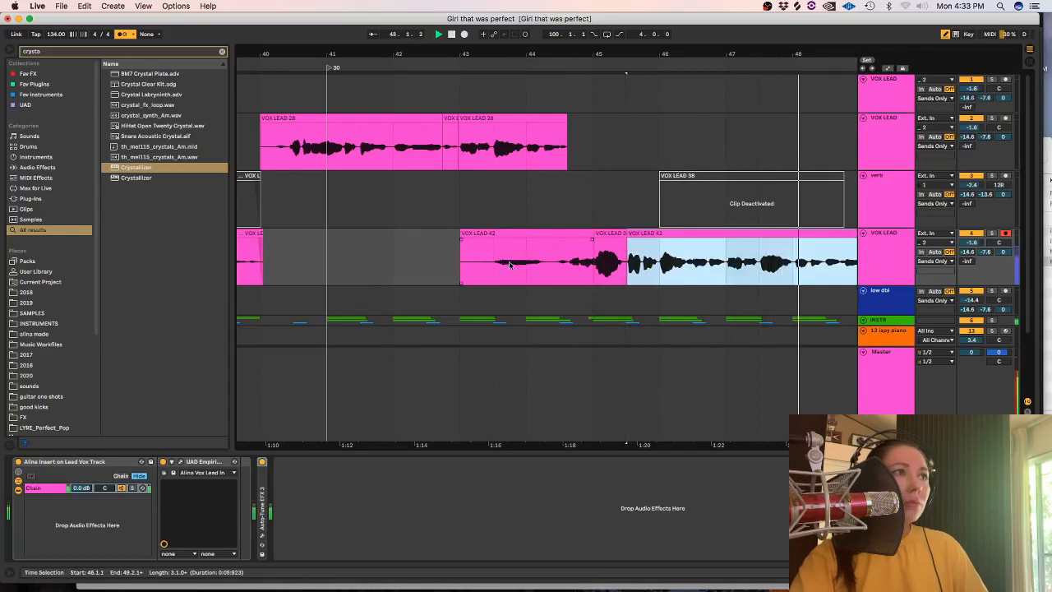
pyautogui.moveTo(461, 263); pyautogui.dragTo(552, 264)
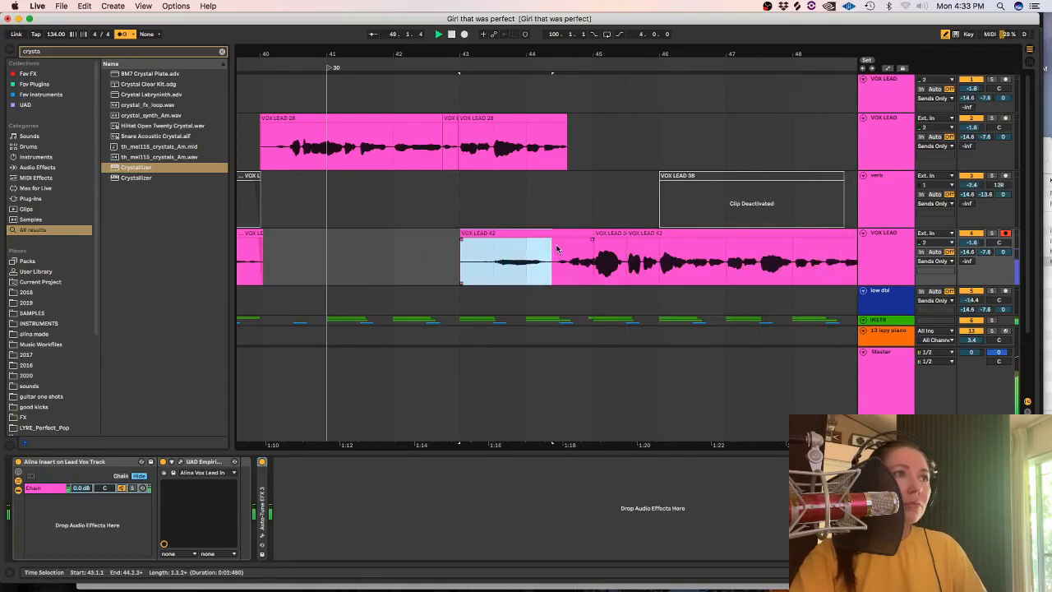
pyautogui.press('Delete')
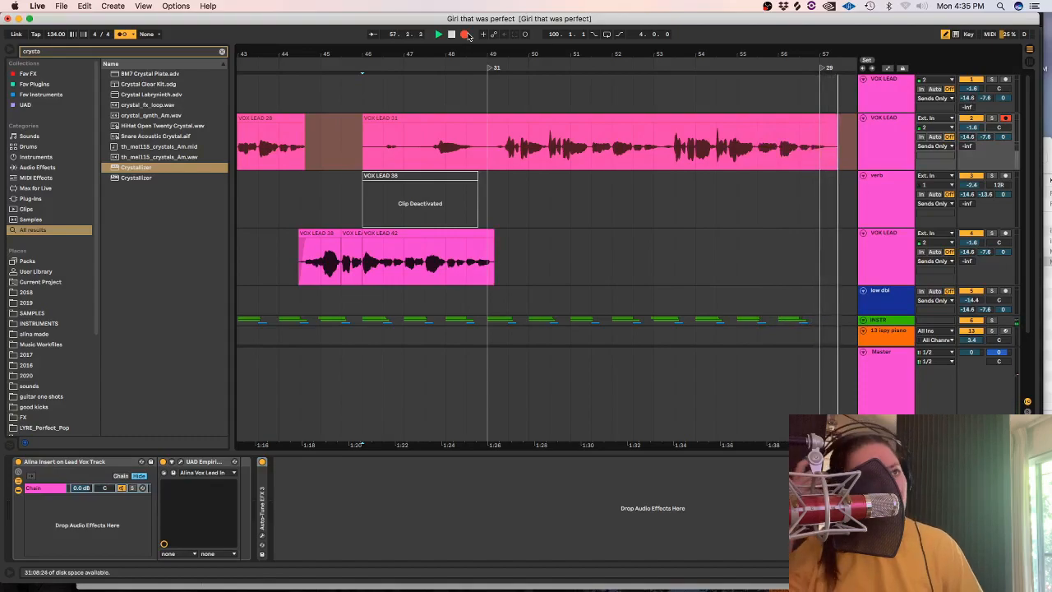
# Stop recording on the upper VOX LEAD track, play from 49.1.1, and delete the new take's opening from 45.3.1 to 49.1.1.
pyautogui.click(465, 34)
pyautogui.click(489, 148)
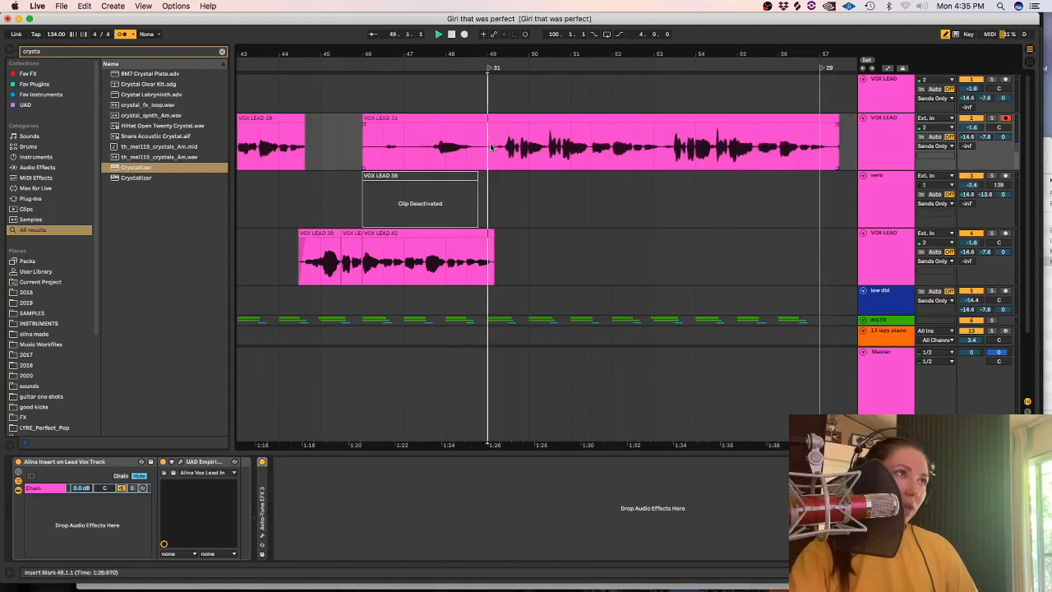
pyautogui.press('space')
pyautogui.moveTo(490, 143); pyautogui.dragTo(311, 139)
pyautogui.press('Delete')
pyautogui.press('super+z')
pyautogui.moveTo(491, 156); pyautogui.dragTo(343, 152)
pyautogui.press('Delete')
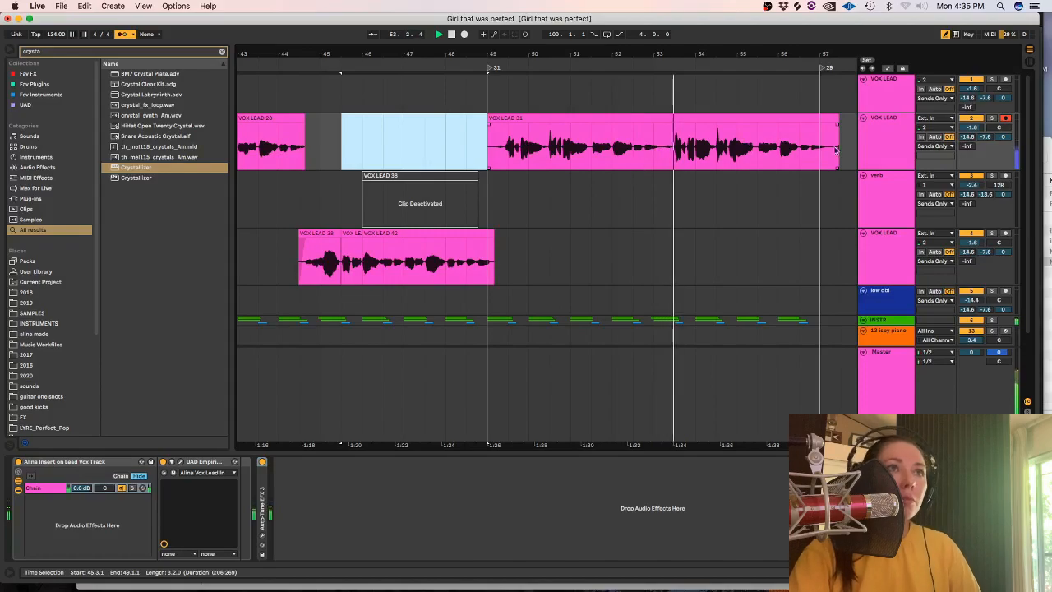
# Split the upper VOX LEAD take at bar 50, about 53.3 and bar 54, and trim its start to 49.1.4.
pyautogui.moveTo(699, 148); pyautogui.dragTo(676, 148)
pyautogui.press('super+e')
pyautogui.click(518, 136)
pyautogui.press('super+e')
pyautogui.moveTo(509, 122)
pyautogui.mouseDown()
pyautogui.moveTo(488, 123)
pyautogui.moveTo(495, 137)
pyautogui.mouseUp()
pyautogui.press('Delete')
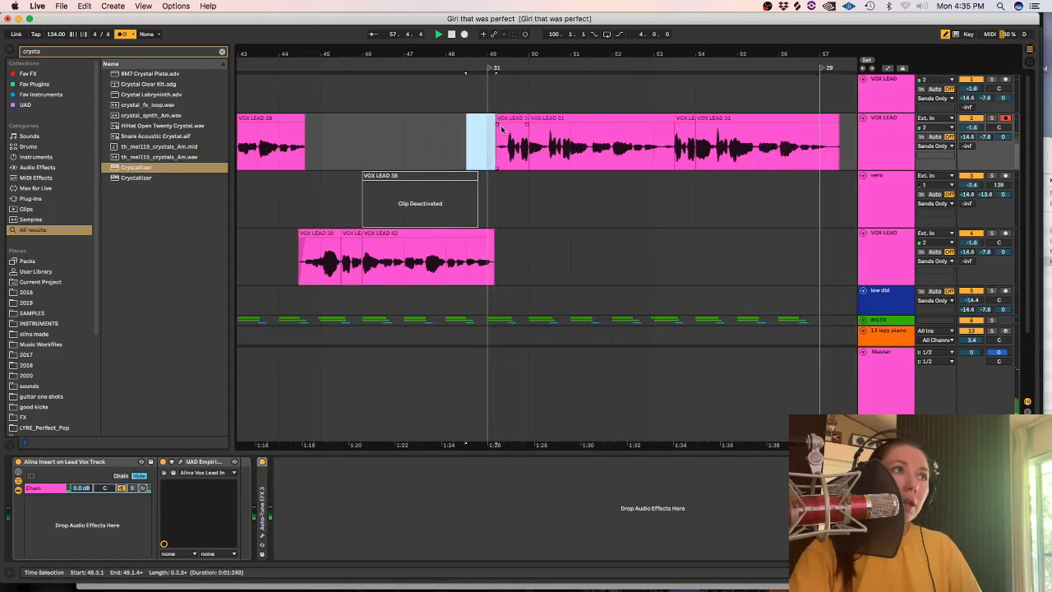
pyautogui.click(505, 125)
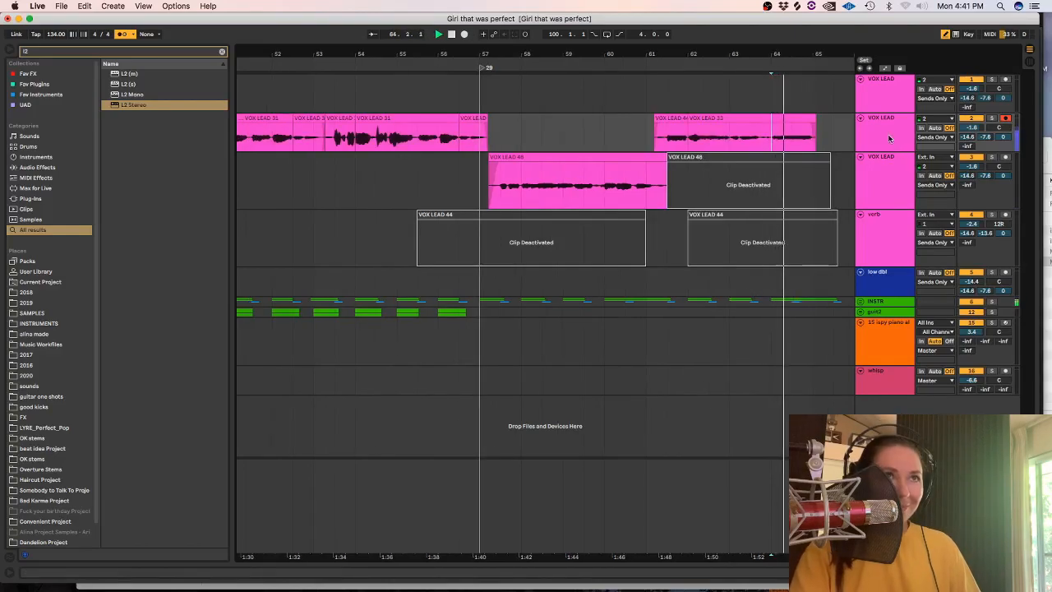
# Stop playback, remove the deactivated VOX LEAD 48 clip around bar 64, and hide the device view.
pyautogui.doubleClick(888, 137)
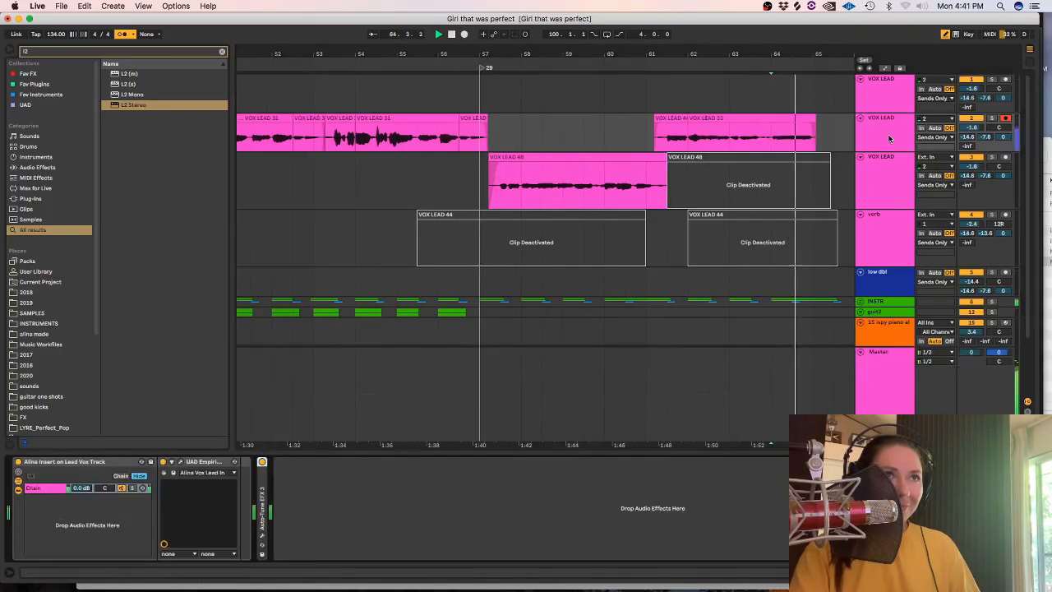
pyautogui.click(795, 185)
pyautogui.press('space')
pyautogui.press('-')
pyautogui.press('-')
pyautogui.press('super+alt+l')
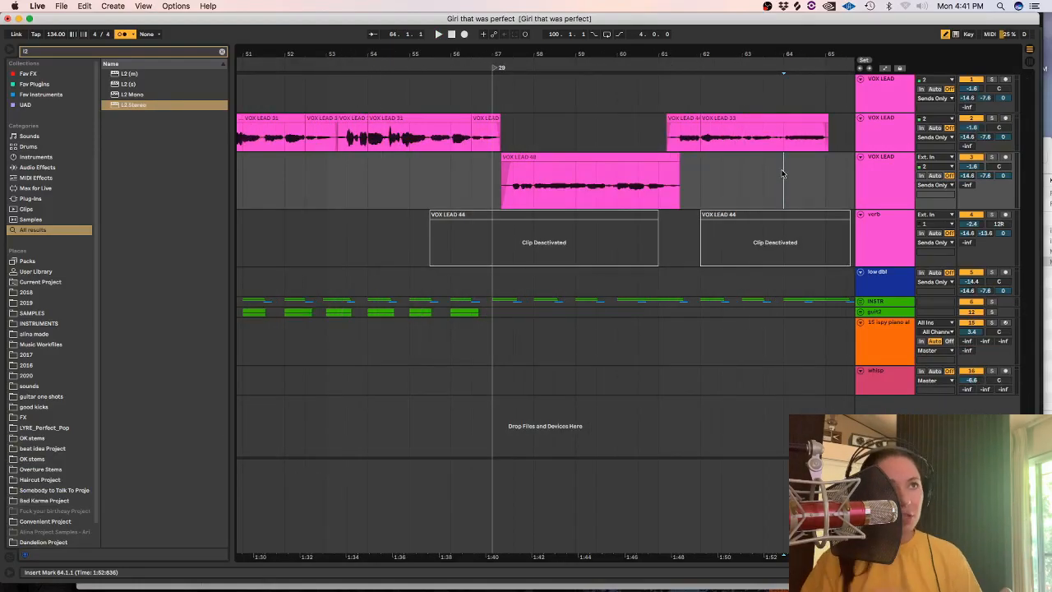
# Try two takes of the next phrase from bar 63 on the VOX LEAD track above the verb track.
pyautogui.hscroll(5, 499, 521)
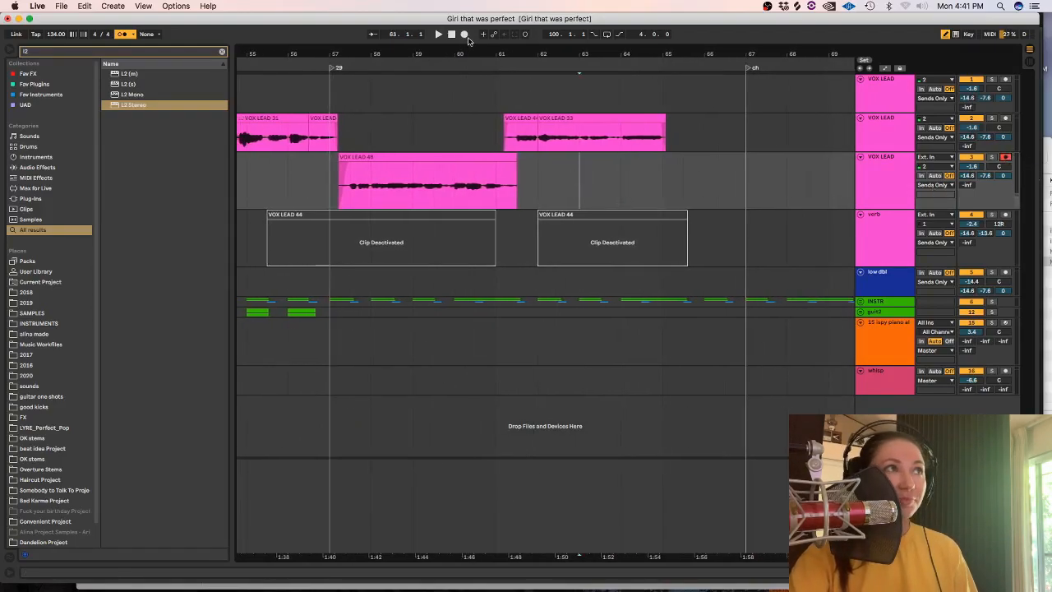
pyautogui.click(465, 35)
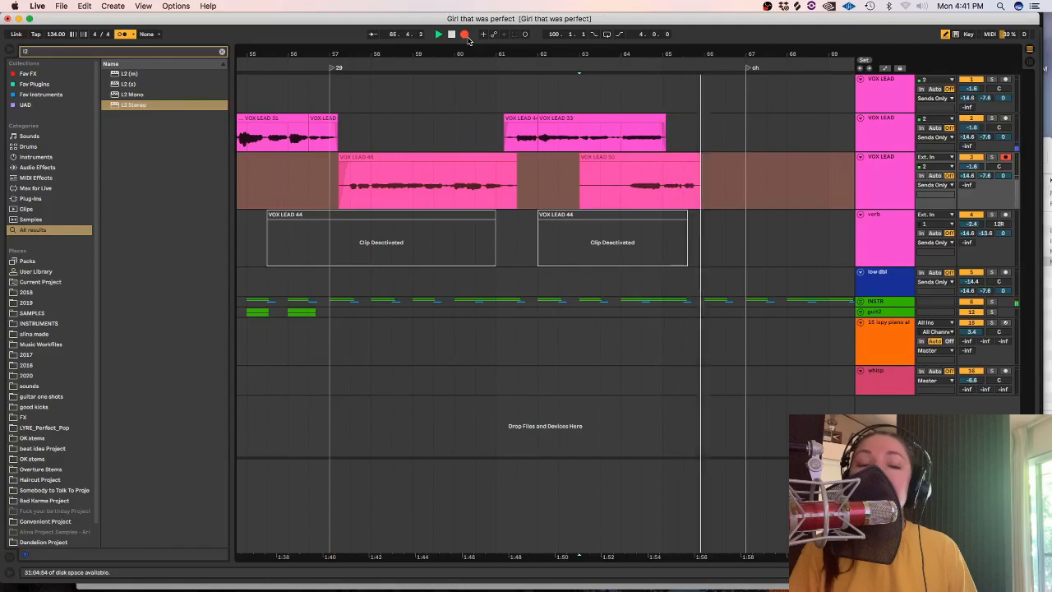
pyautogui.click(466, 37)
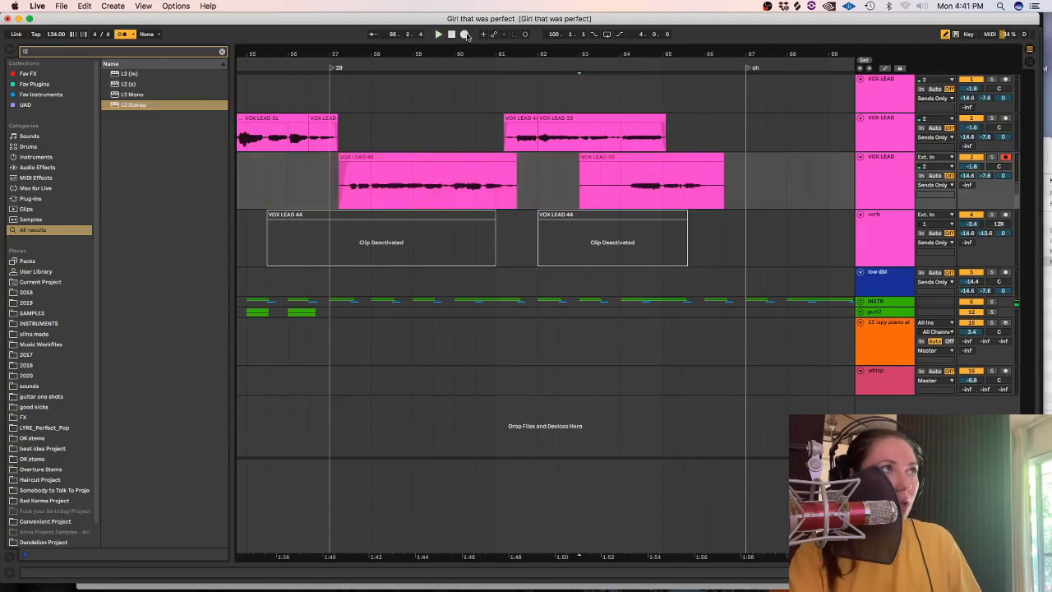
pyautogui.click(465, 36)
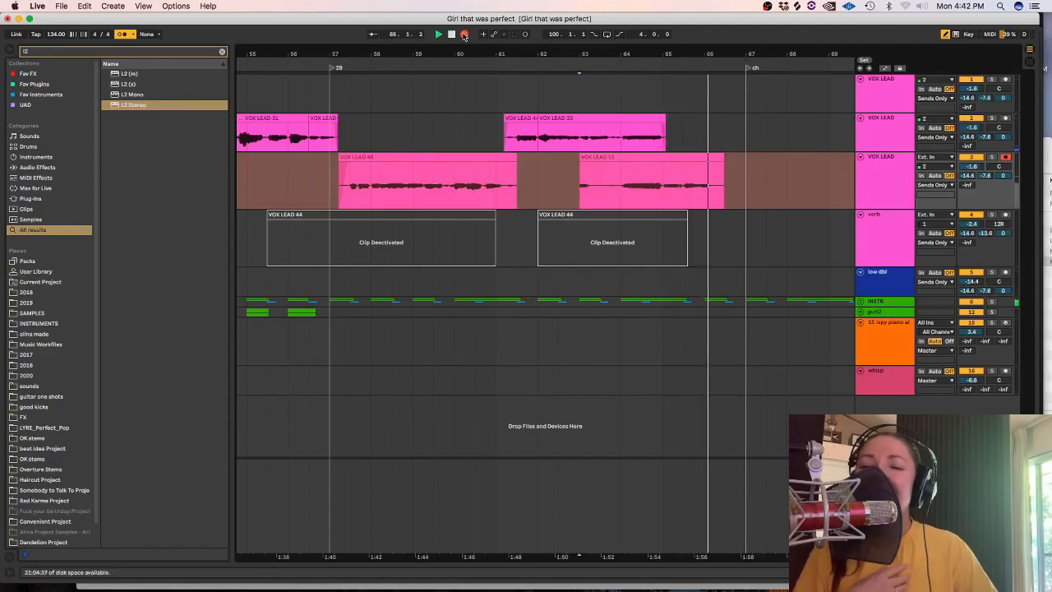
pyautogui.click(464, 35)
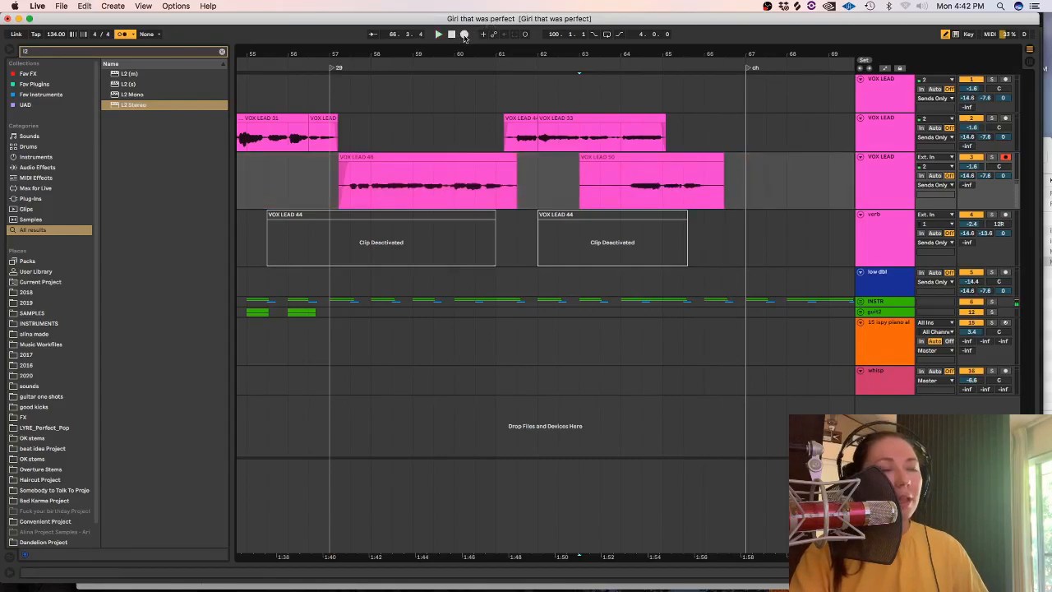
# Record further takes of the vocal phrase leading into the ch marker and trim the clip's end to about 69.1.
pyautogui.click(466, 36)
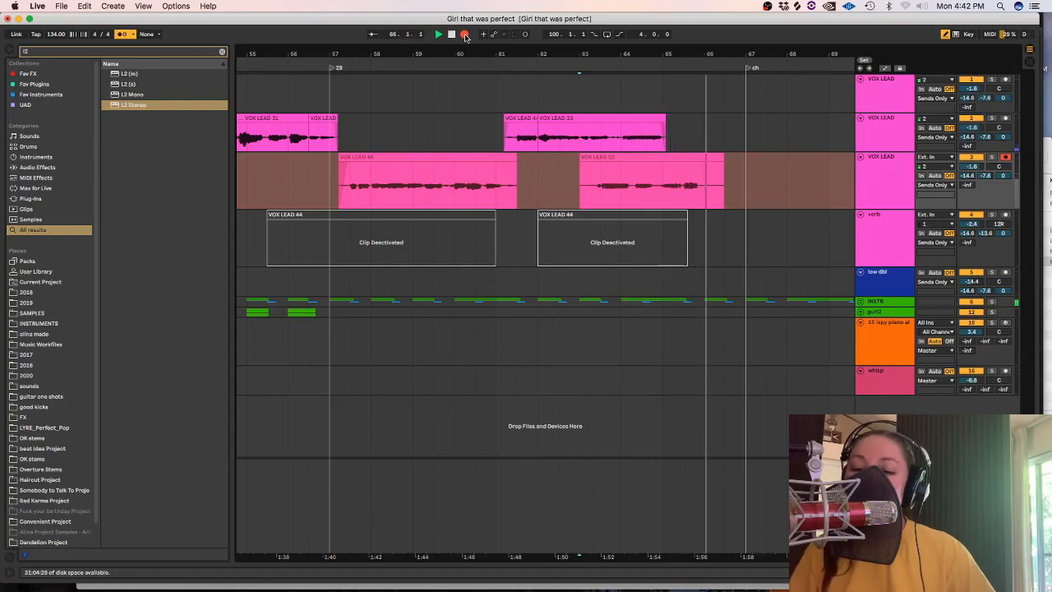
pyautogui.click(465, 36)
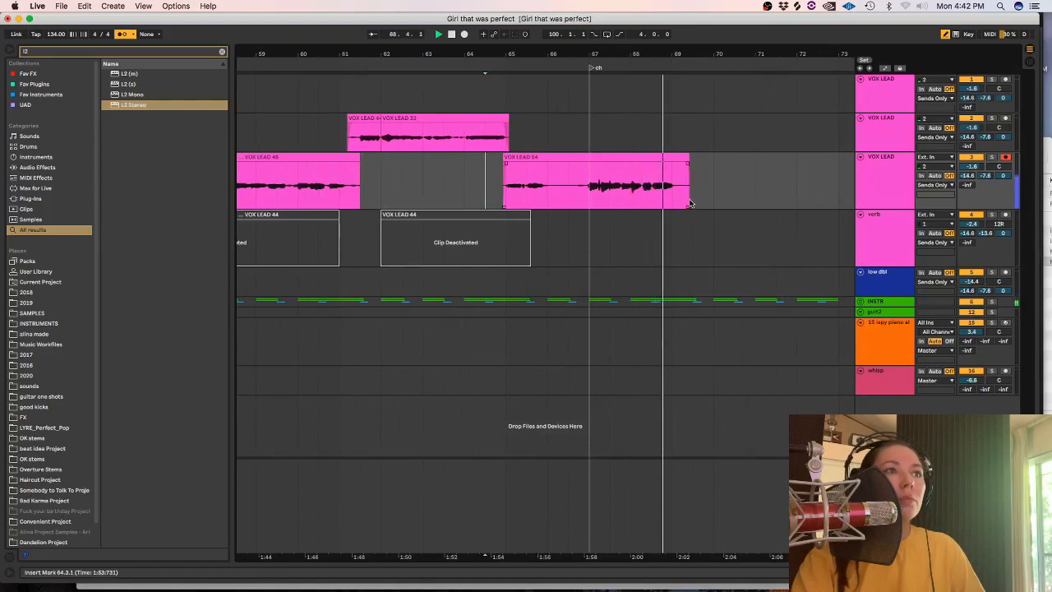
pyautogui.moveTo(692, 194); pyautogui.dragTo(679, 189)
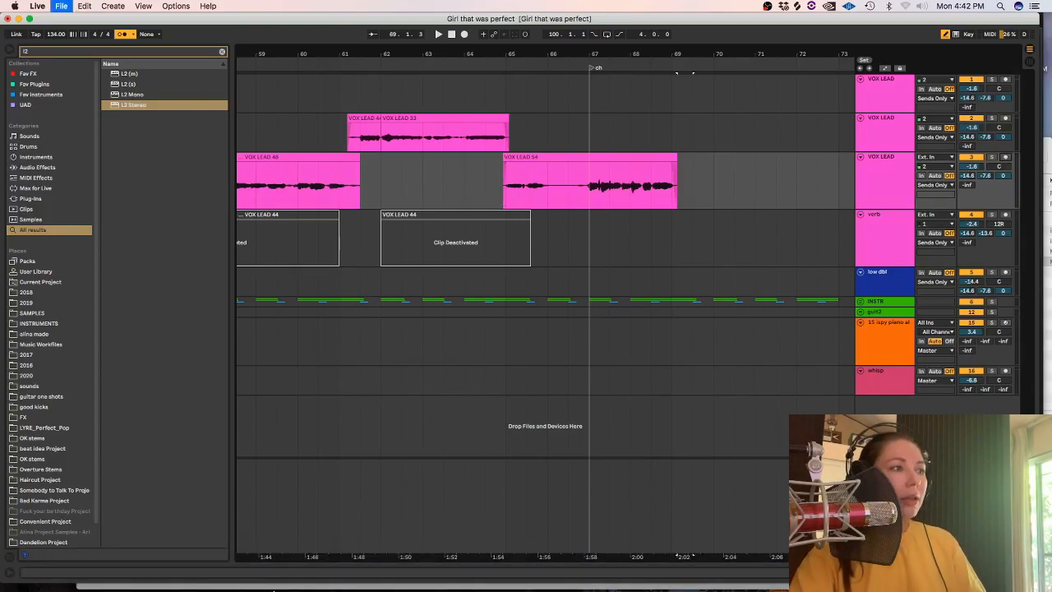
# Switch to Chrome, open B-Rhymes in a new browser tab, and look through the near rhymes for "confidence".
pyautogui.click(281, 569)
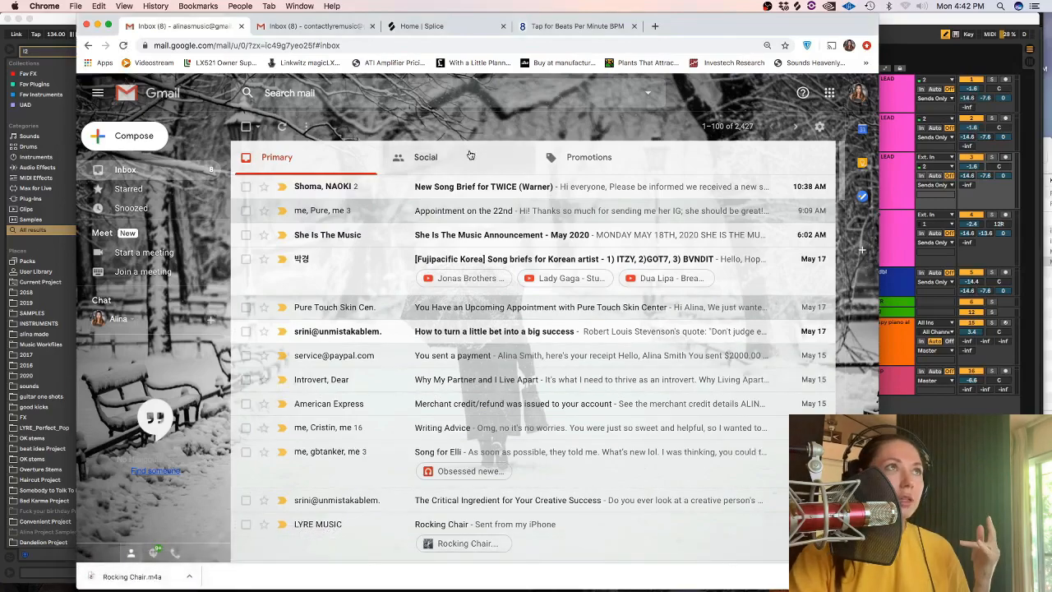
pyautogui.click(581, 27)
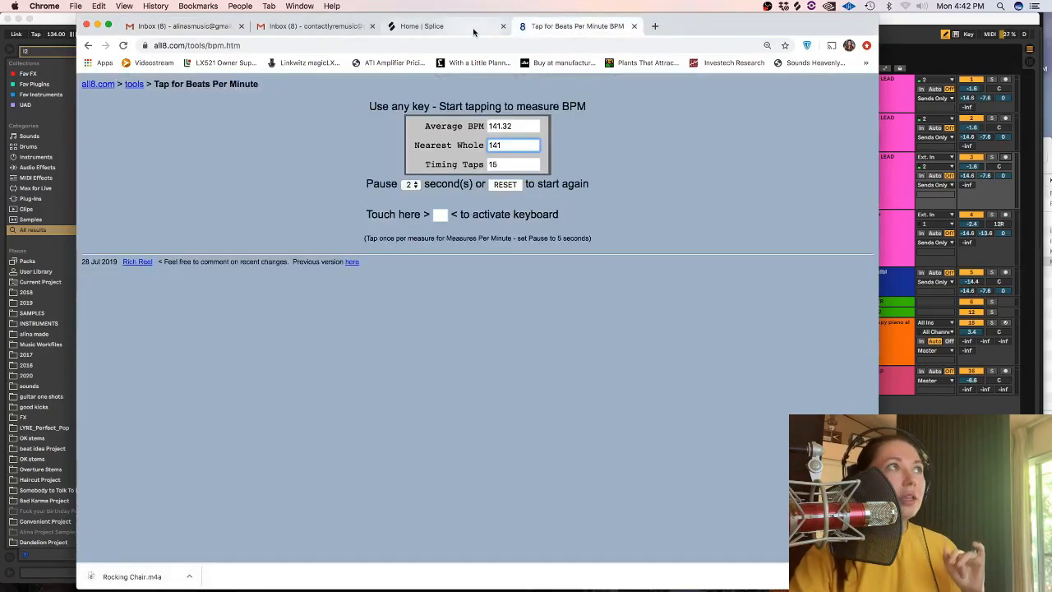
pyautogui.press('cmd+t')
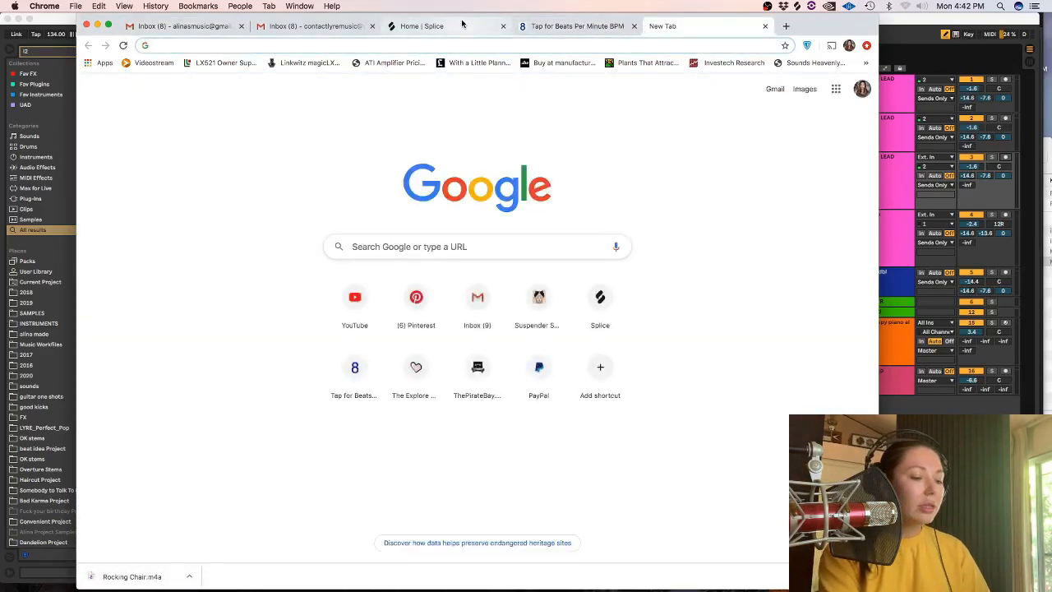
pyautogui.write('b-r')
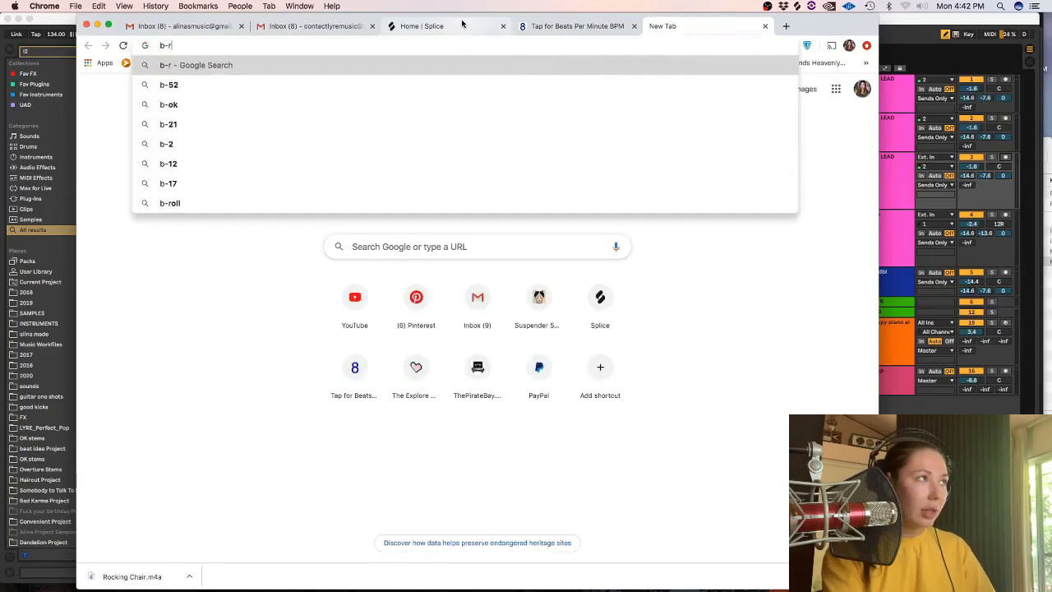
pyautogui.press('Return')
pyautogui.moveTo(874, 103); pyautogui.dragTo(866, 547)
# Search B-Rhymes for near rhymes with "stance".
pyautogui.click(690, 190)
pyautogui.write('stanc')
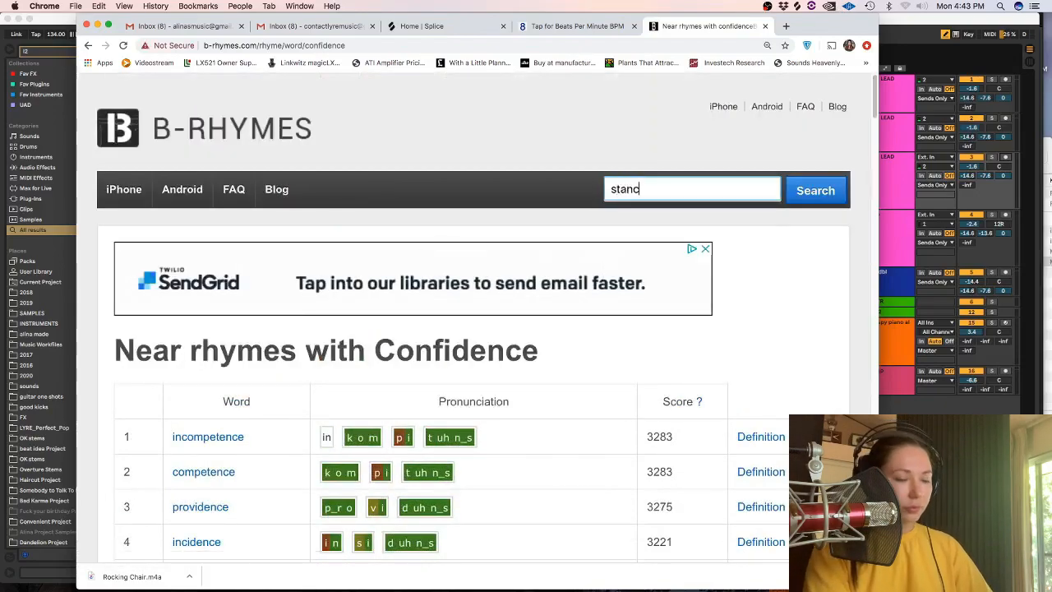
pyautogui.write('e')
pyautogui.press('Return')
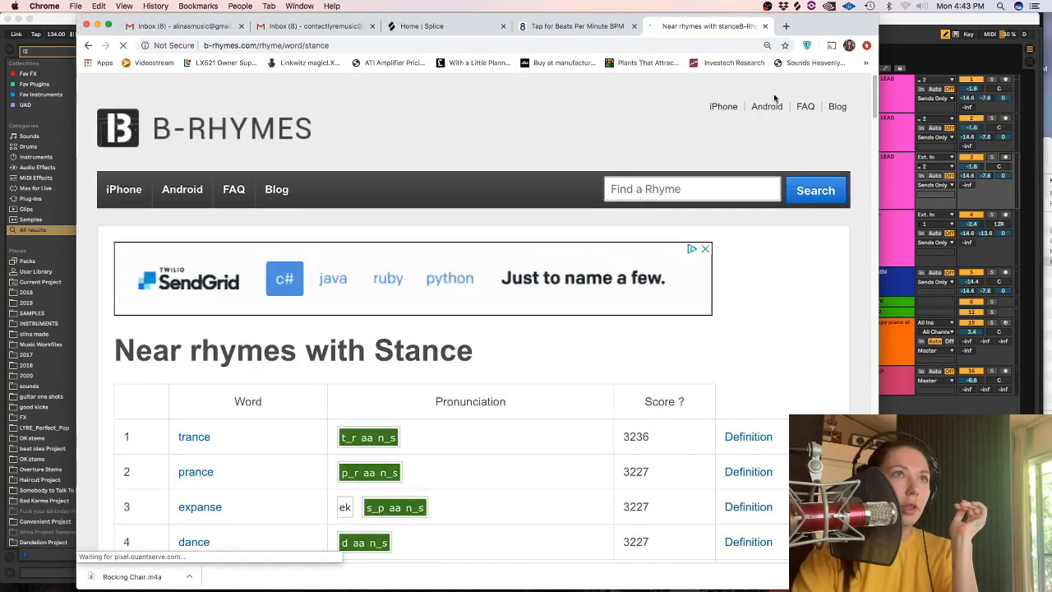
# Examine the list of near rhymes for "stance" to find a word for the lyrics.
pyautogui.moveTo(876, 86); pyautogui.dragTo(862, 408)
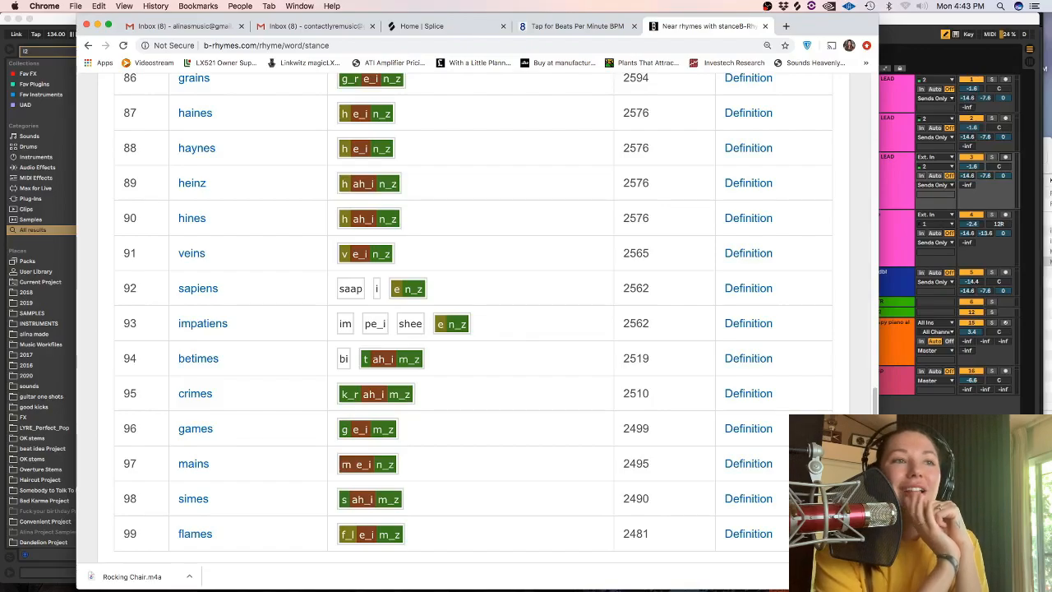
pyautogui.scroll(20, 850, 280)
pyautogui.scroll(-5, 819, 133)
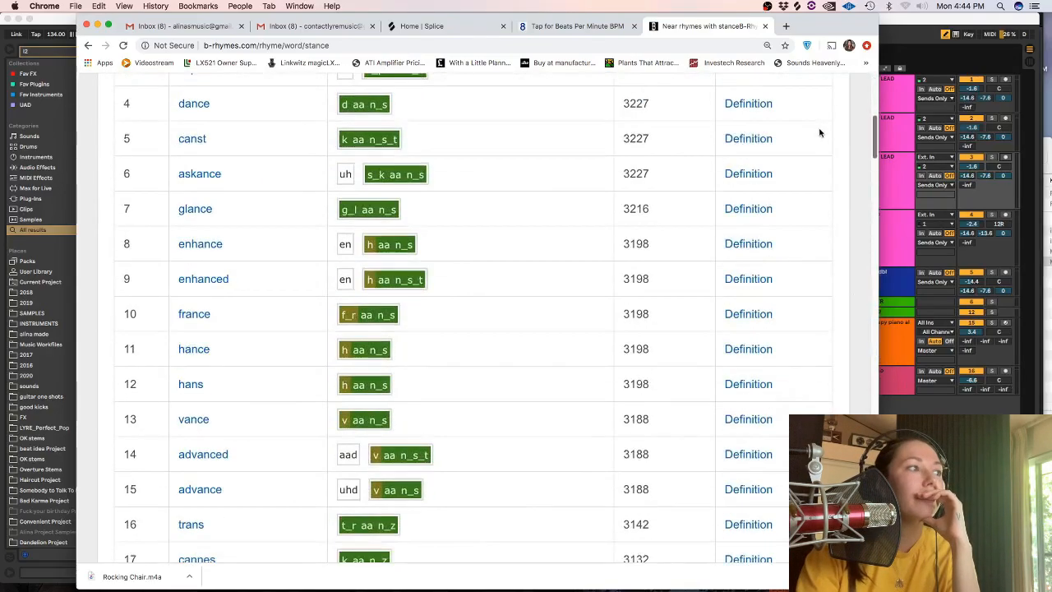
pyautogui.scroll(3, 816, 131)
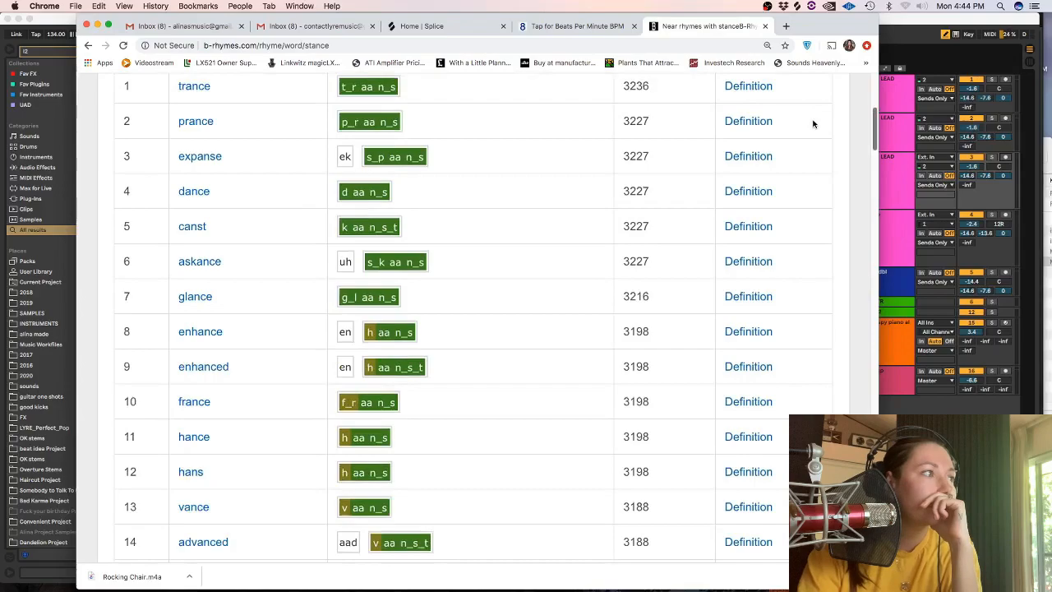
pyautogui.scroll(-7, 814, 129)
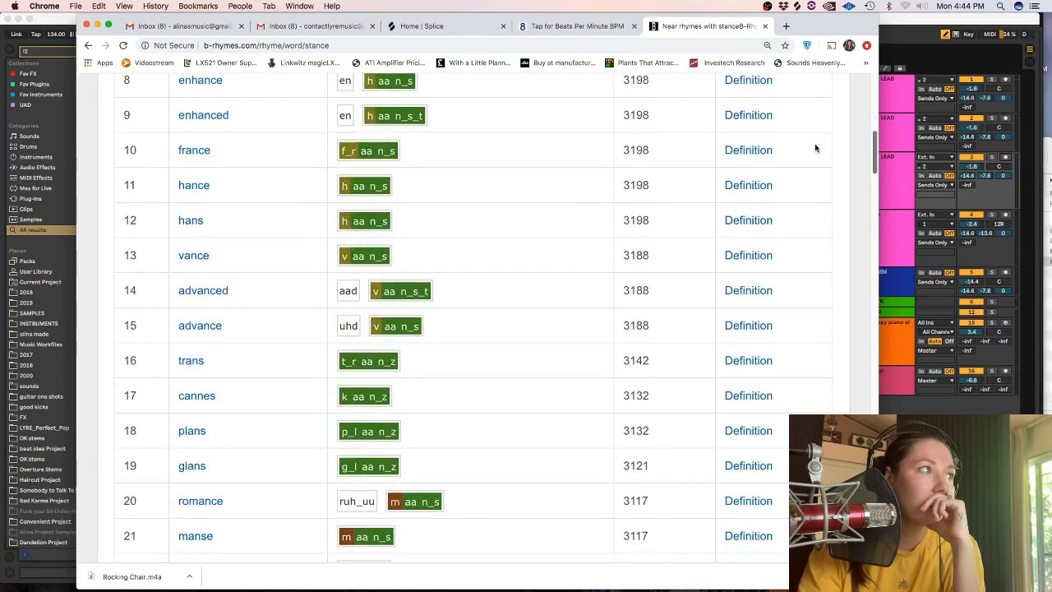
pyautogui.scroll(-8, 815, 148)
pyautogui.scroll(-6, 817, 189)
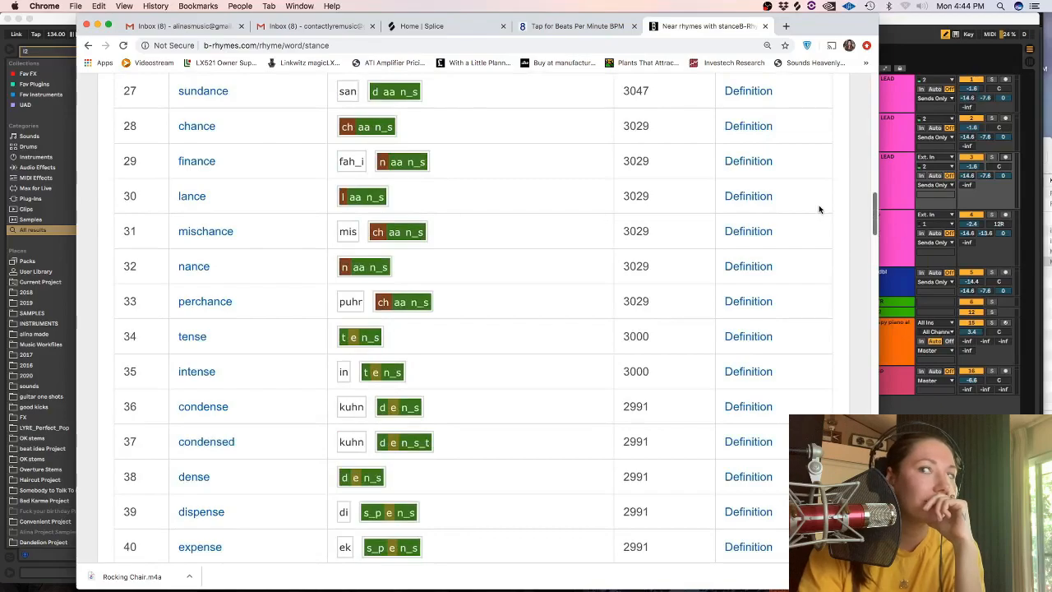
pyautogui.scroll(-9, 819, 208)
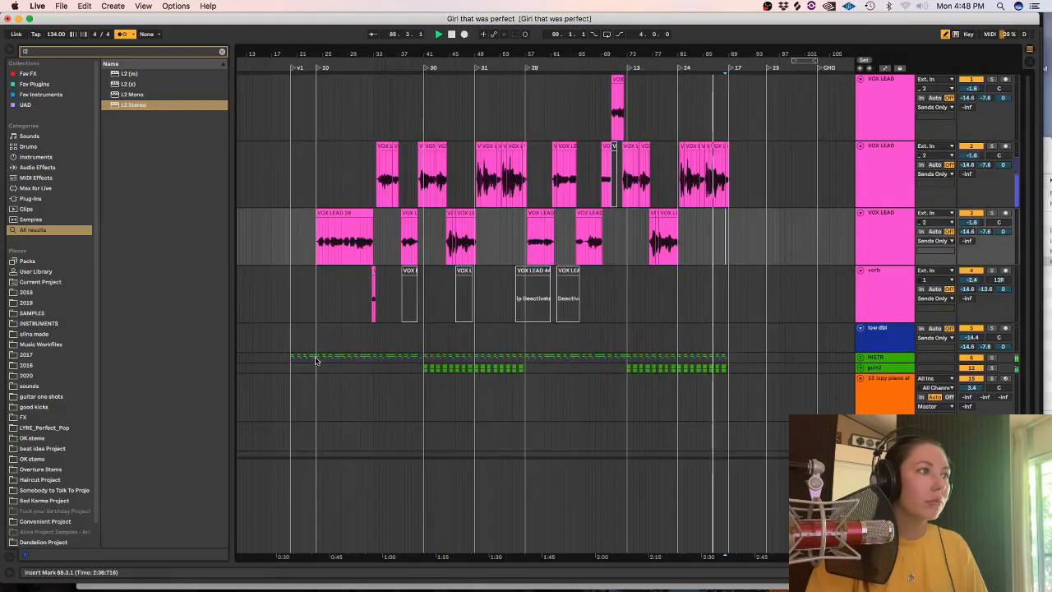
# Copy the 11-bar section at bar 24 of the INSTR track and paste it at bar 89.
pyautogui.click(349, 356)
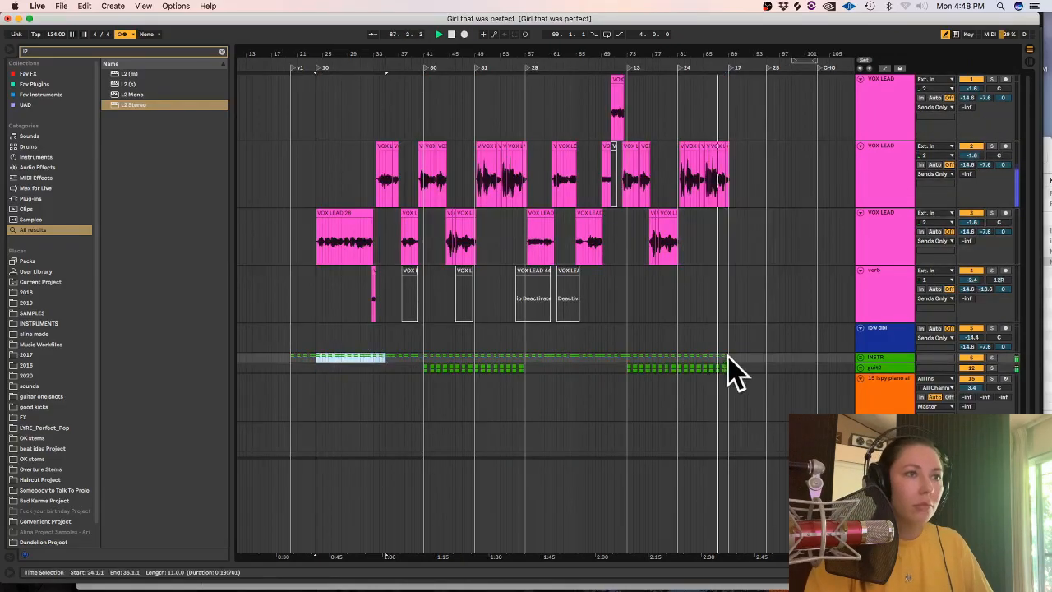
pyautogui.click(726, 355)
pyautogui.press('super+v')
pyautogui.moveTo(706, 558); pyautogui.dragTo(496, 558)
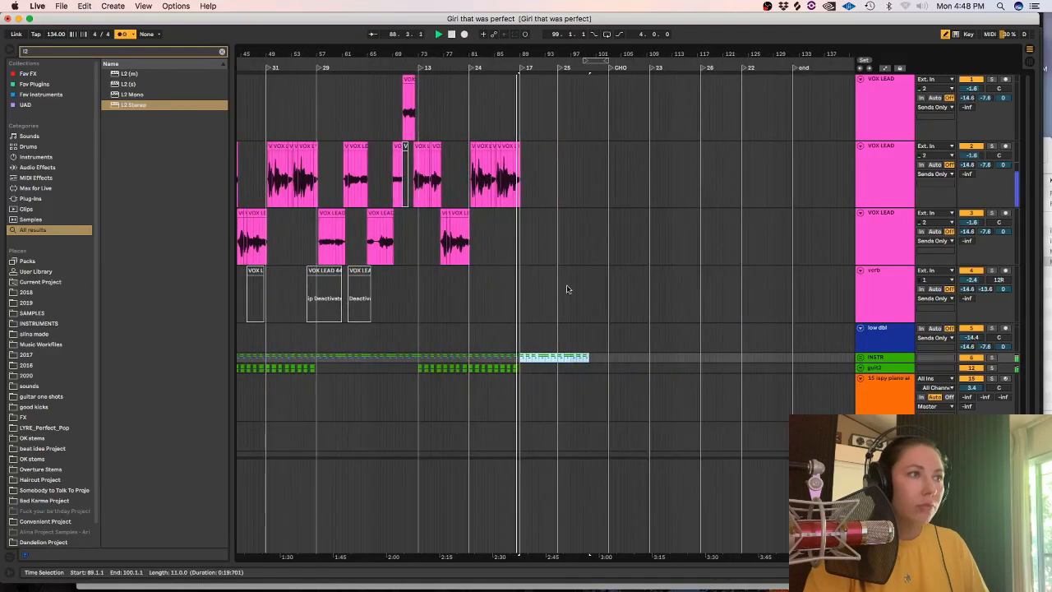
# Arm the first VOX LEAD track and record a vocal take from bar 87 to about bar 92.
pyautogui.click(532, 315)
pyautogui.press('+')
pyautogui.press('+')
pyautogui.press('+')
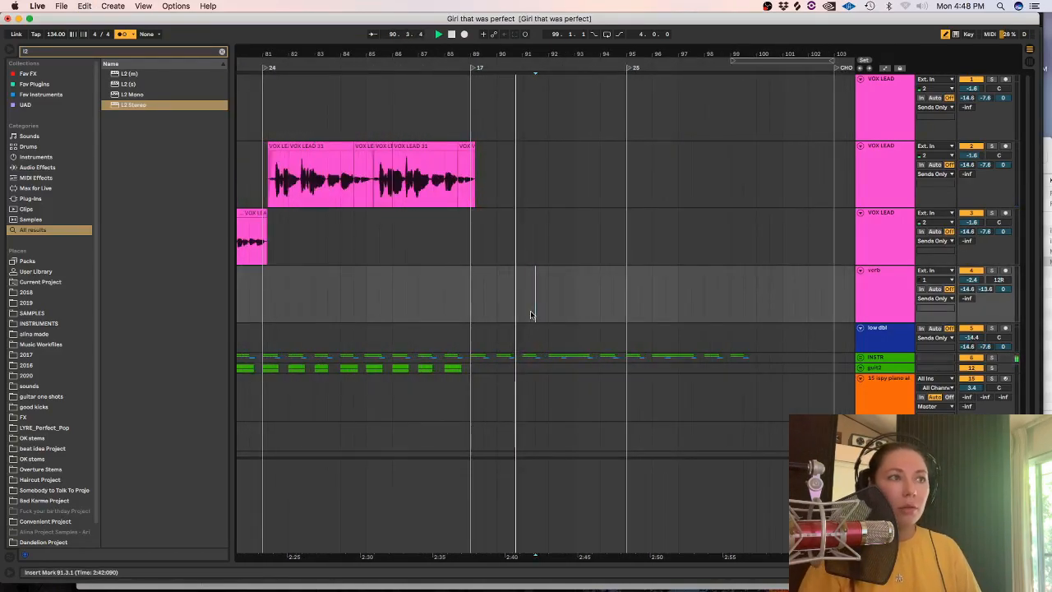
pyautogui.press('space')
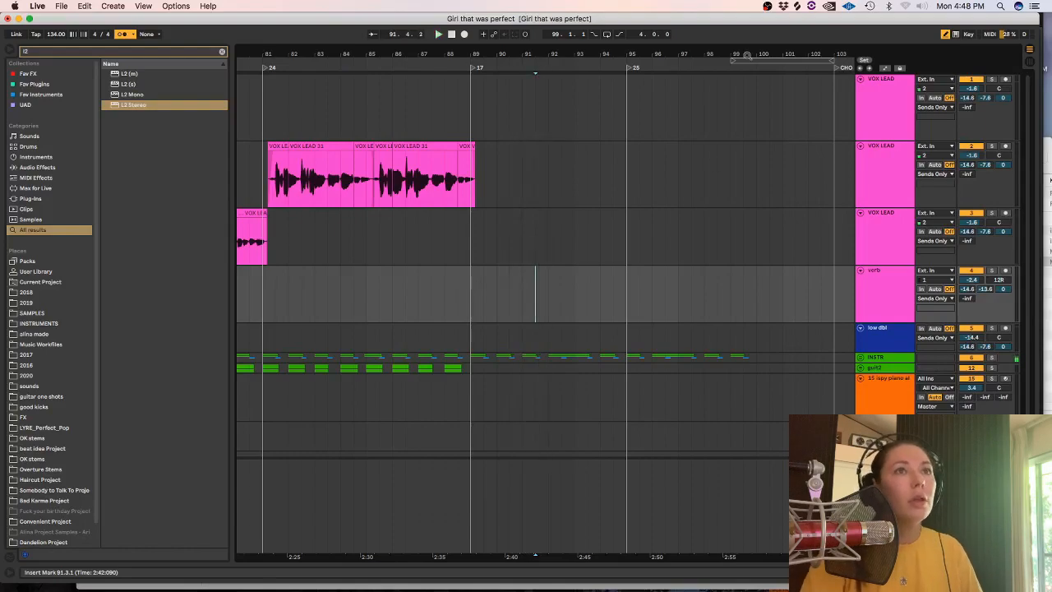
pyautogui.click(904, 109)
pyautogui.click(1004, 79)
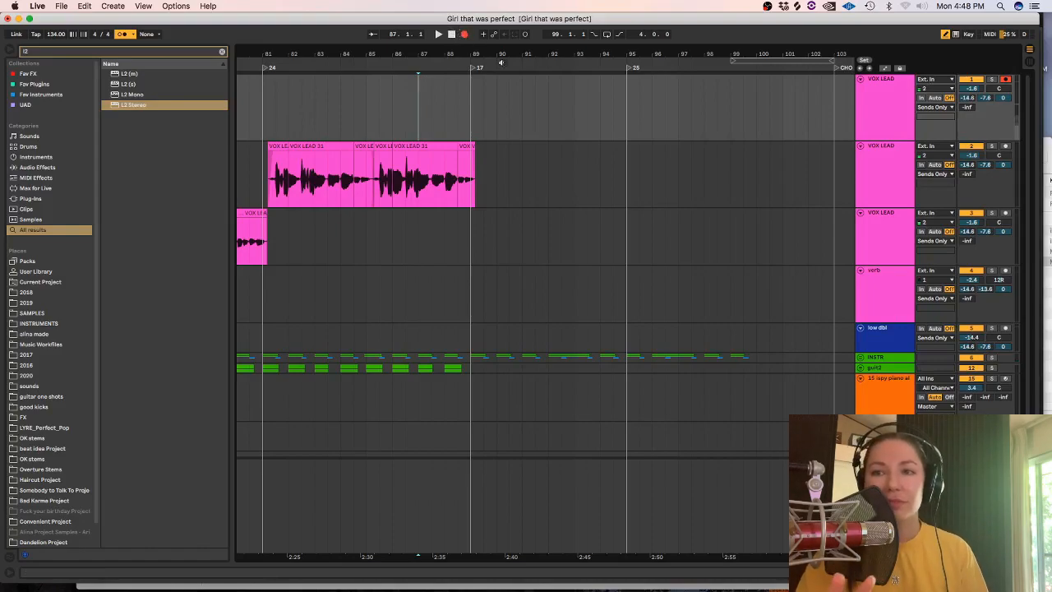
pyautogui.press('space')
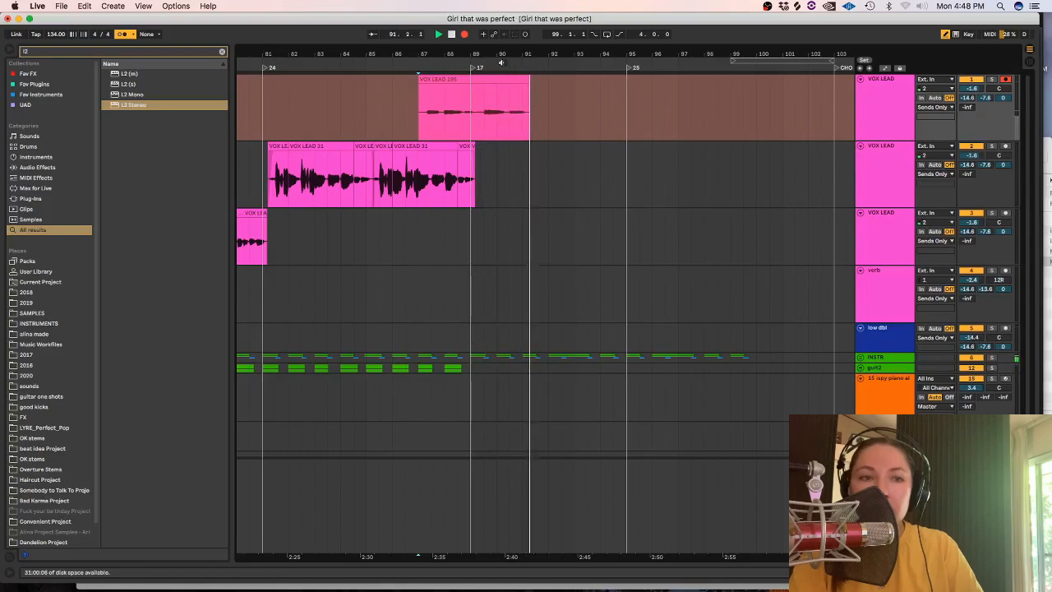
pyautogui.press('space')
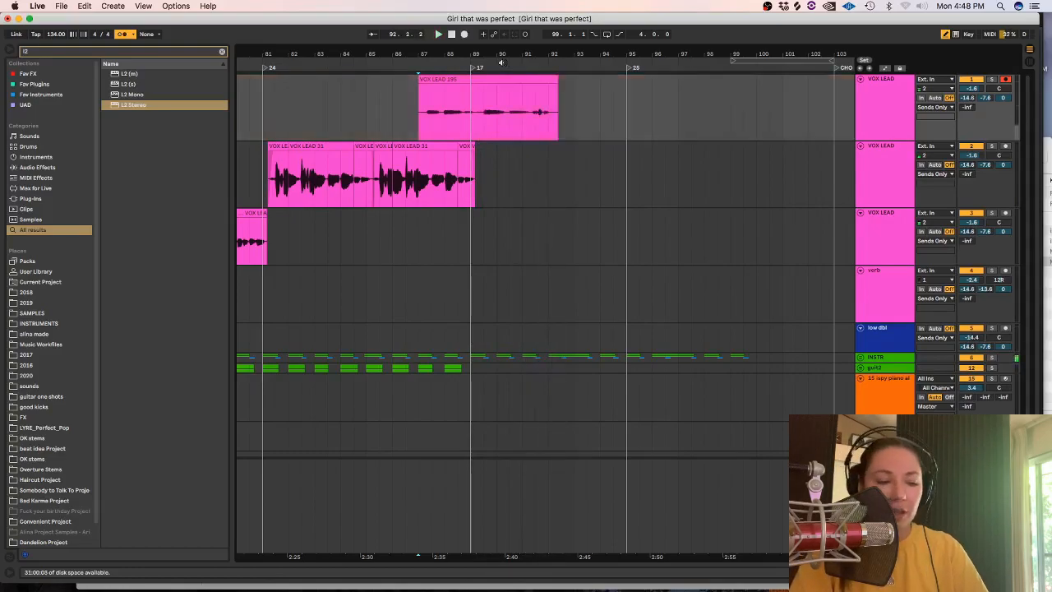
# Play back the new take on the first VOX LEAD track from bar 88.3.
pyautogui.click(482, 79)
pyautogui.click(461, 91)
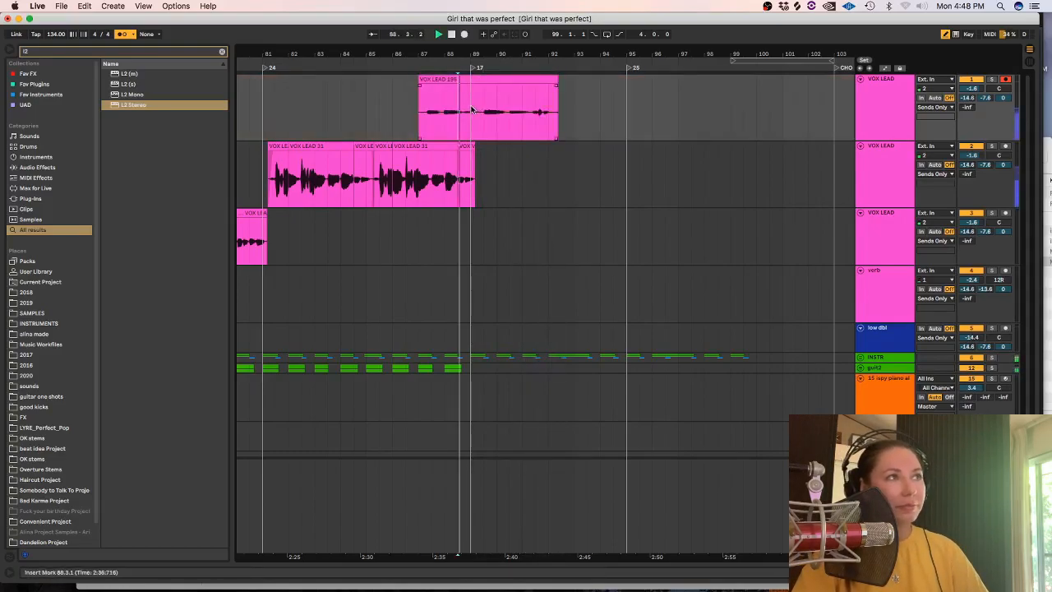
pyautogui.moveTo(472, 109); pyautogui.dragTo(392, 109)
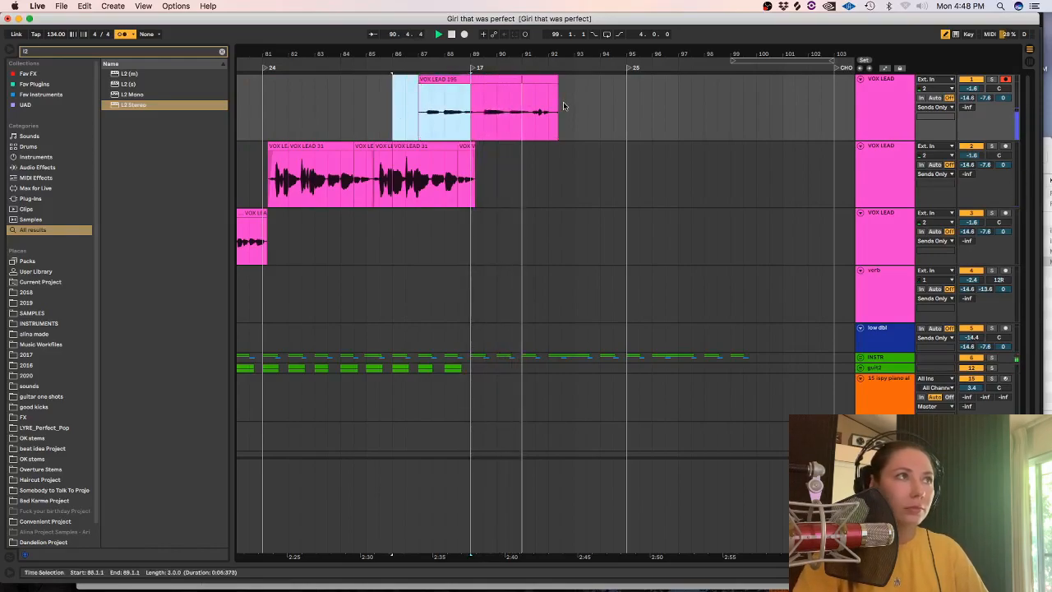
# Deactivate the new take and move it to the third VOX LEAD track at bar 87.
pyautogui.click(494, 79)
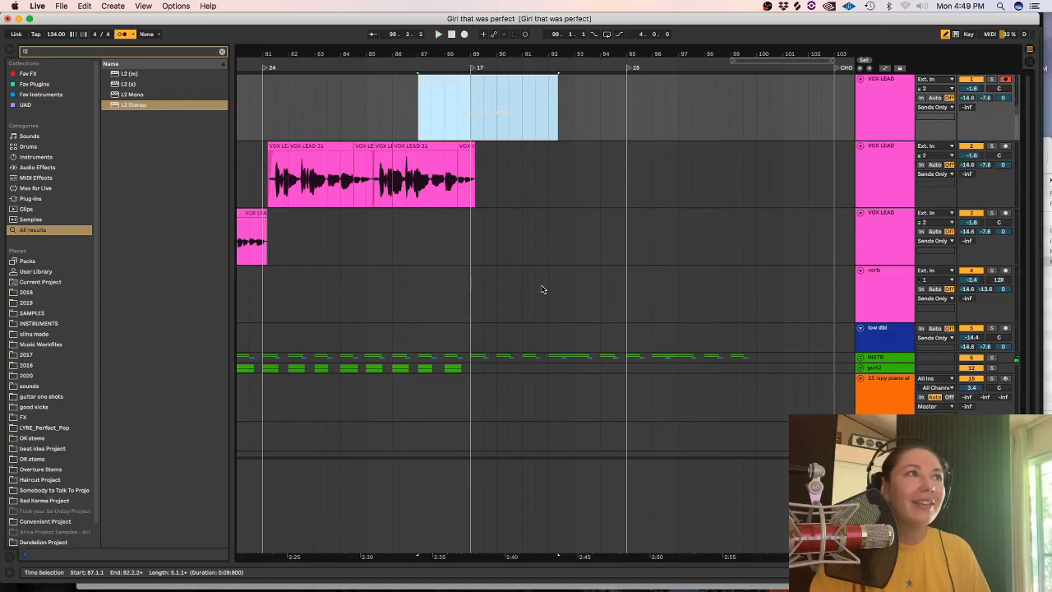
pyautogui.click(538, 193)
pyautogui.moveTo(483, 96); pyautogui.dragTo(453, 249)
pyautogui.click(415, 109)
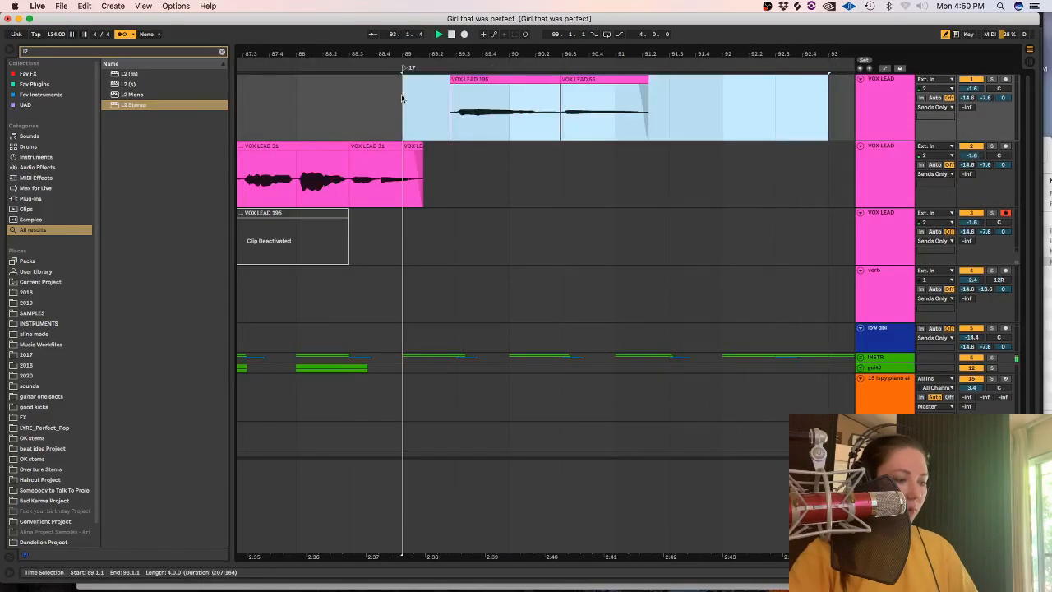
# Duplicate the short vocal phrase after bar 89 on the first VOX LEAD track into bars 93 to 97 and play both back.
pyautogui.press('super+d')
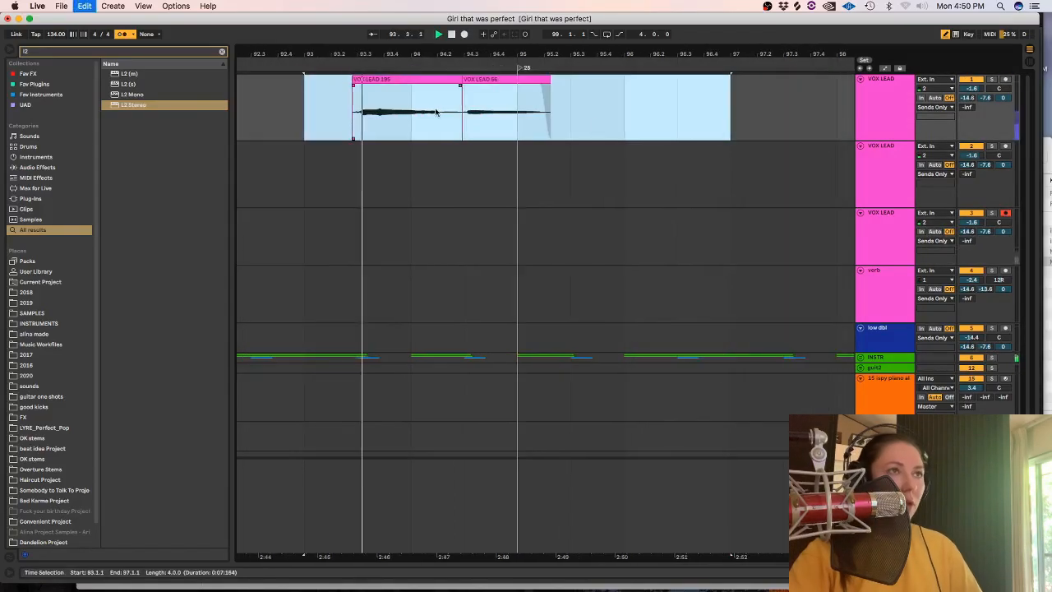
pyautogui.press('-')
pyautogui.press('-')
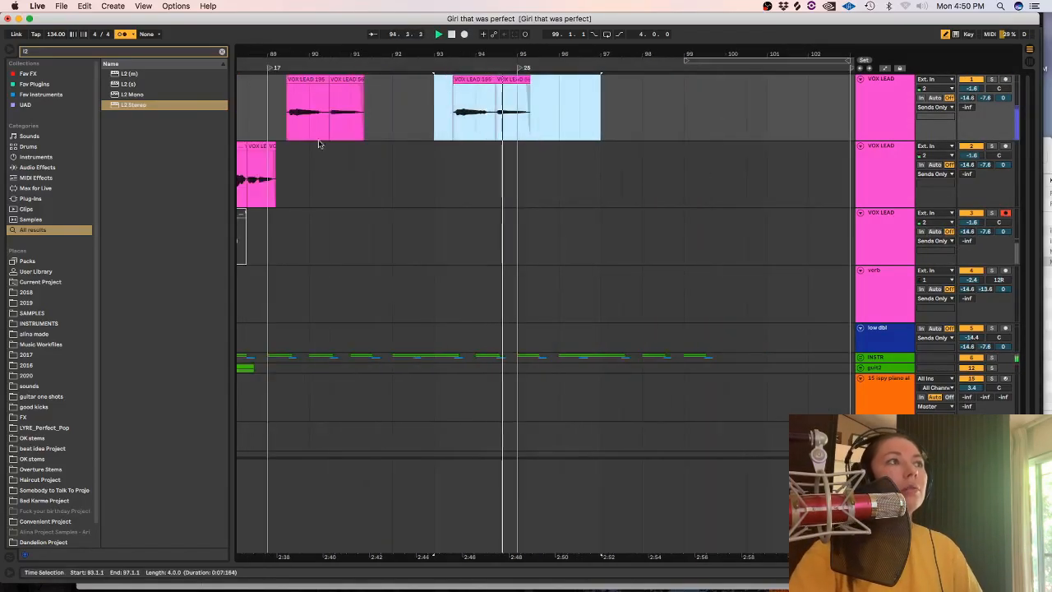
pyautogui.click(259, 246)
pyautogui.press('space')
pyautogui.moveTo(559, 107); pyautogui.dragTo(271, 106)
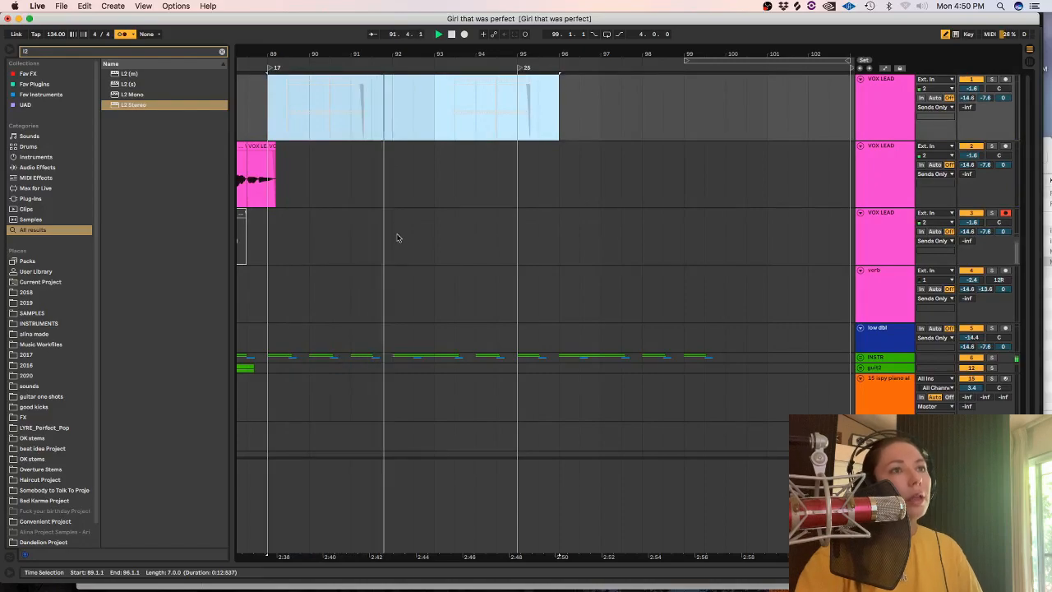
pyautogui.click(277, 233)
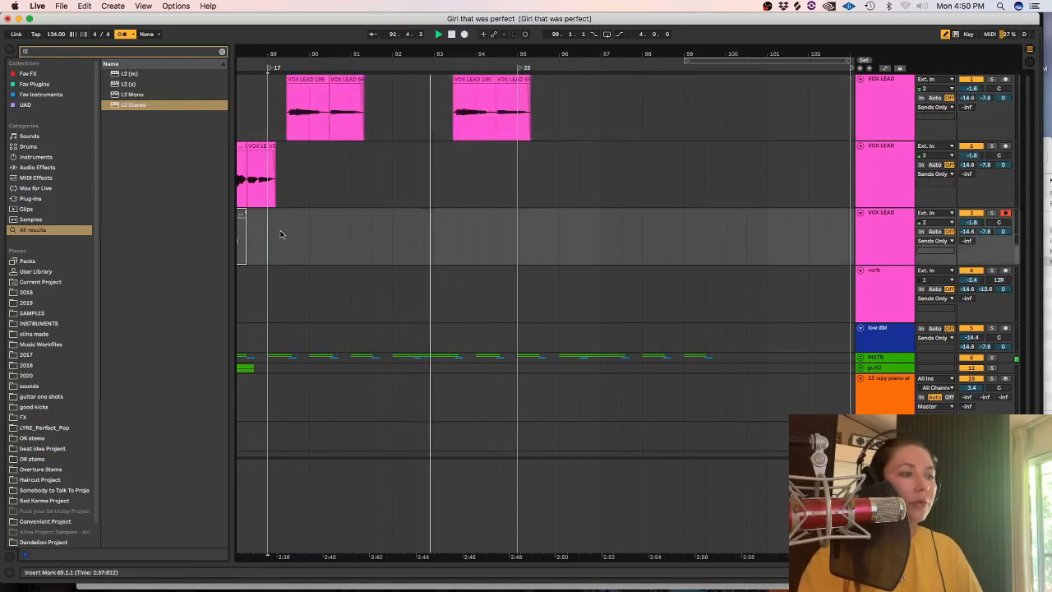
# Try a vocal take on the third VOX LEAD track after bar 89 and undo the recording.
pyautogui.press('+')
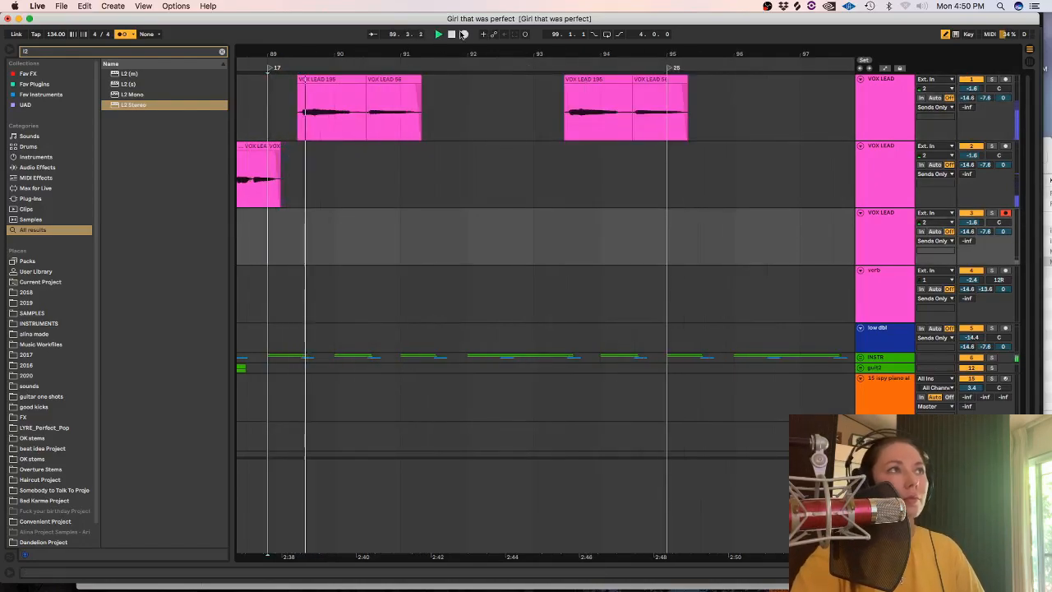
pyautogui.click(463, 33)
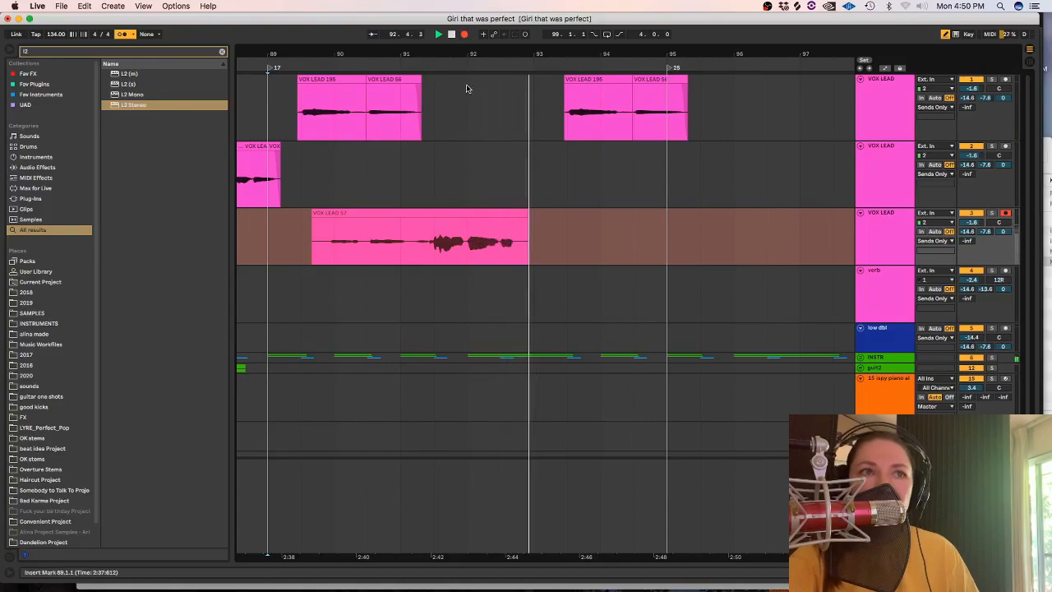
pyautogui.press('space')
pyautogui.press('super+z')
# Record vocal phrases on the third VOX LEAD track from about bar 90.3 to 93 and from about 93.3 to 95.
pyautogui.press('space')
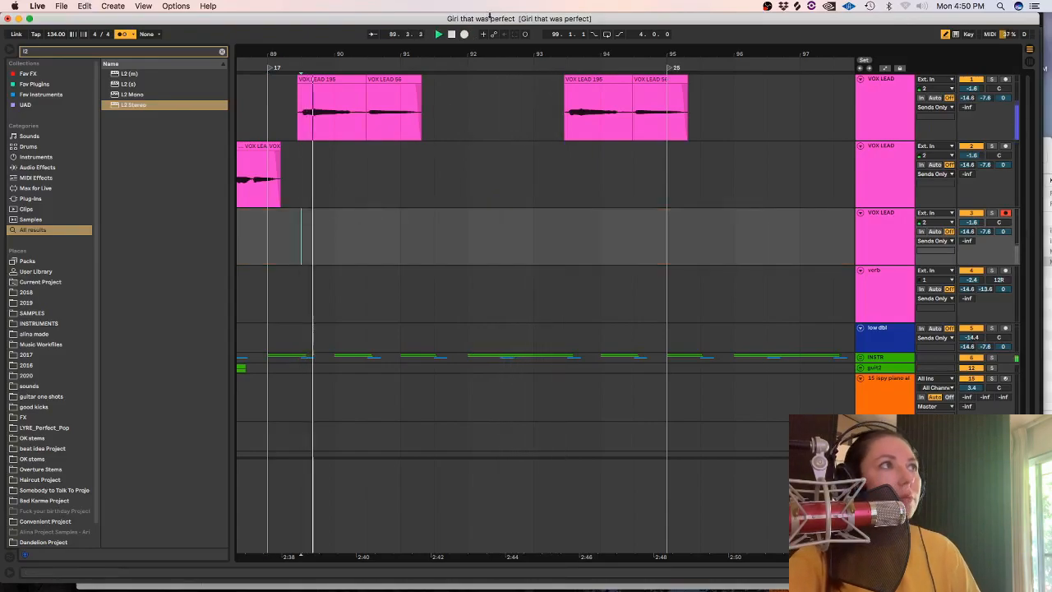
pyautogui.click(464, 33)
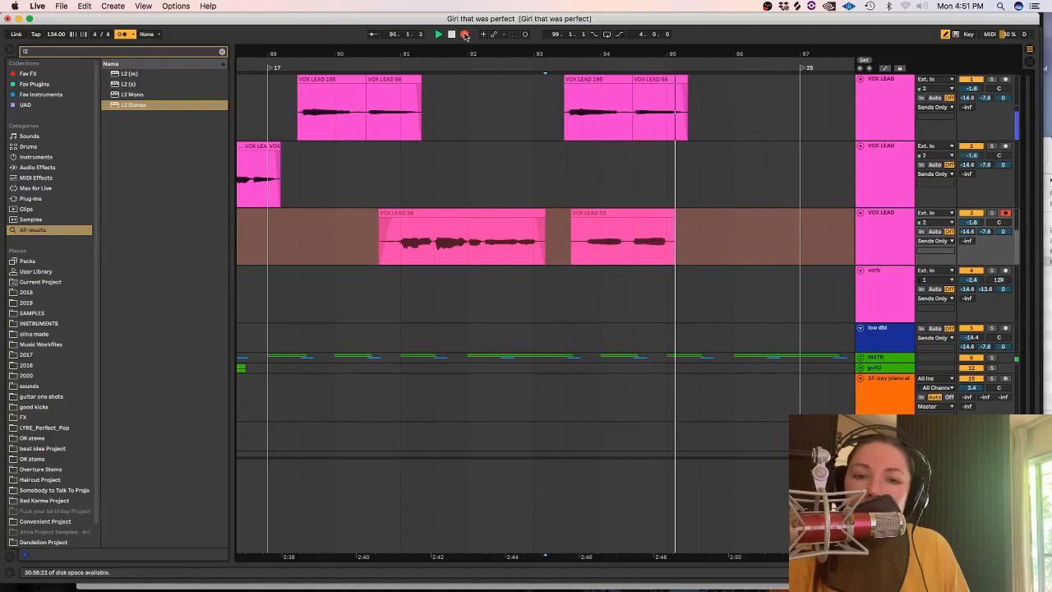
pyautogui.press('space')
pyautogui.press('space')
# Trim the second phrase's start to 94.2.3, move it to the verb track and trim its end to about 95.3.
pyautogui.moveTo(570, 234); pyautogui.dragTo(638, 281)
pyautogui.press('Delete')
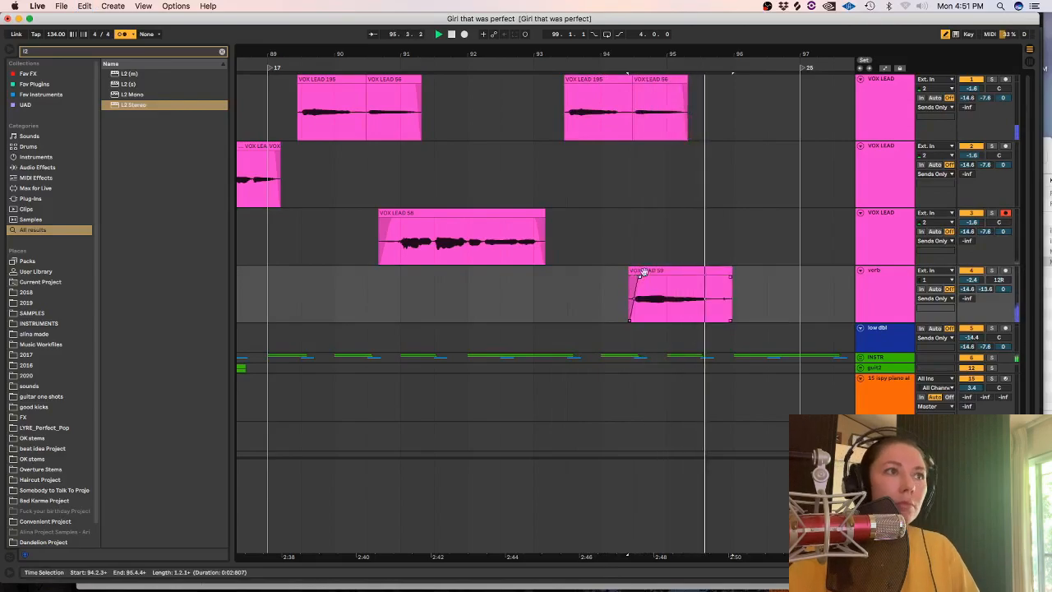
pyautogui.moveTo(767, 293); pyautogui.dragTo(717, 290)
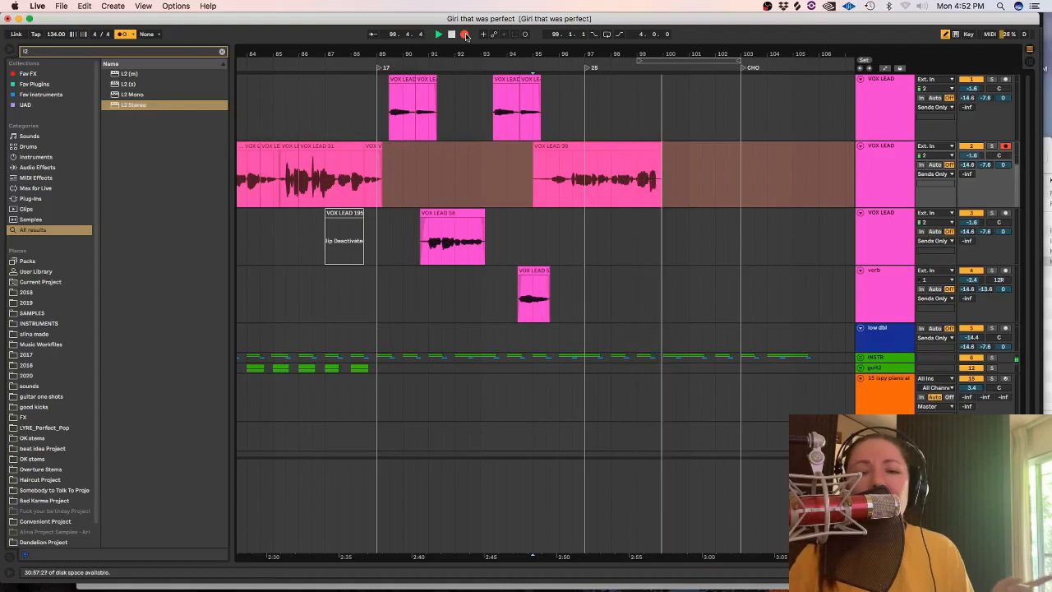
# Stop recording on the second VOX LEAD track and deactivate the take, trimmed to span 96.2.3 to 101.1.1.
pyautogui.press('space')
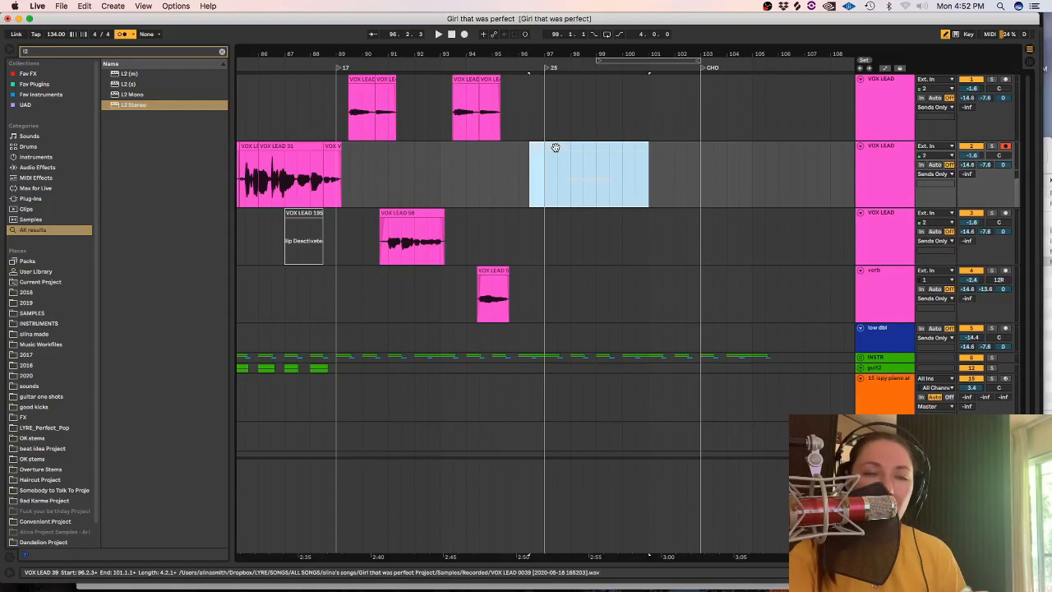
pyautogui.click(537, 177)
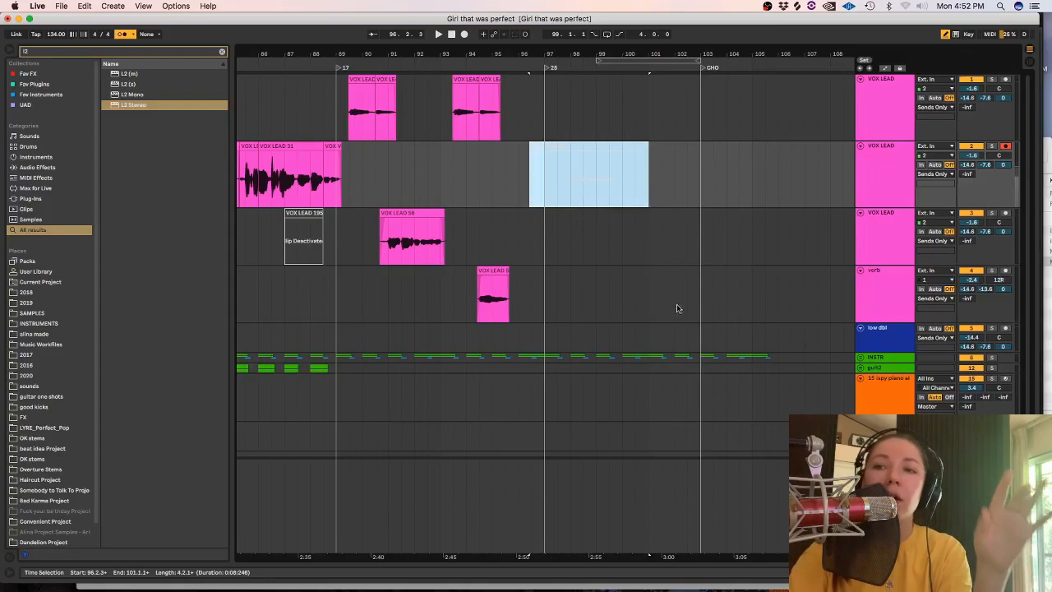
# Record a new take on the second VOX LEAD track from bar 95 and trim its start to 96.2.3.
pyautogui.click(507, 176)
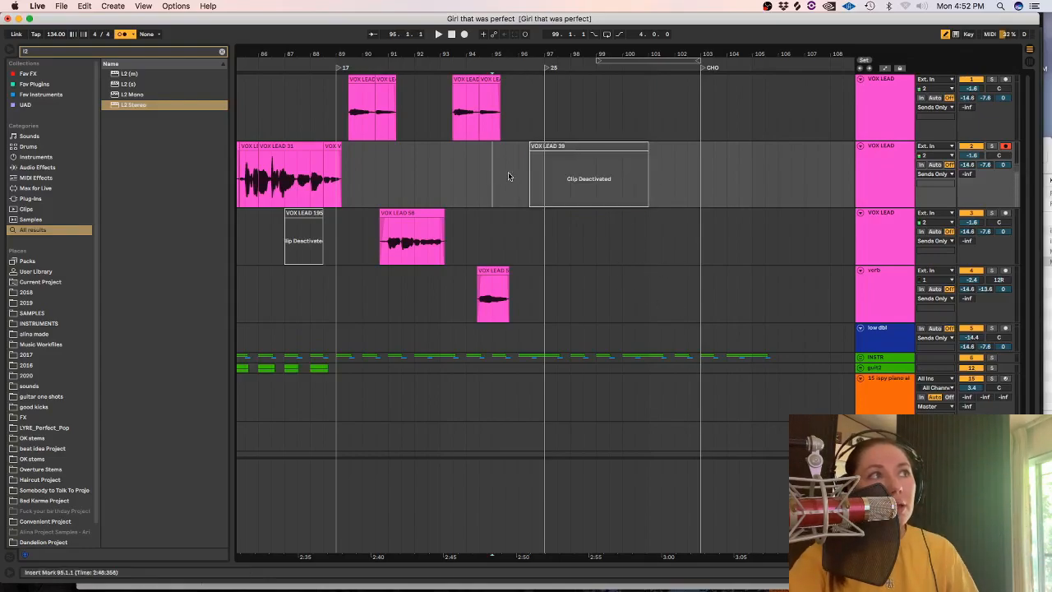
pyautogui.click(465, 34)
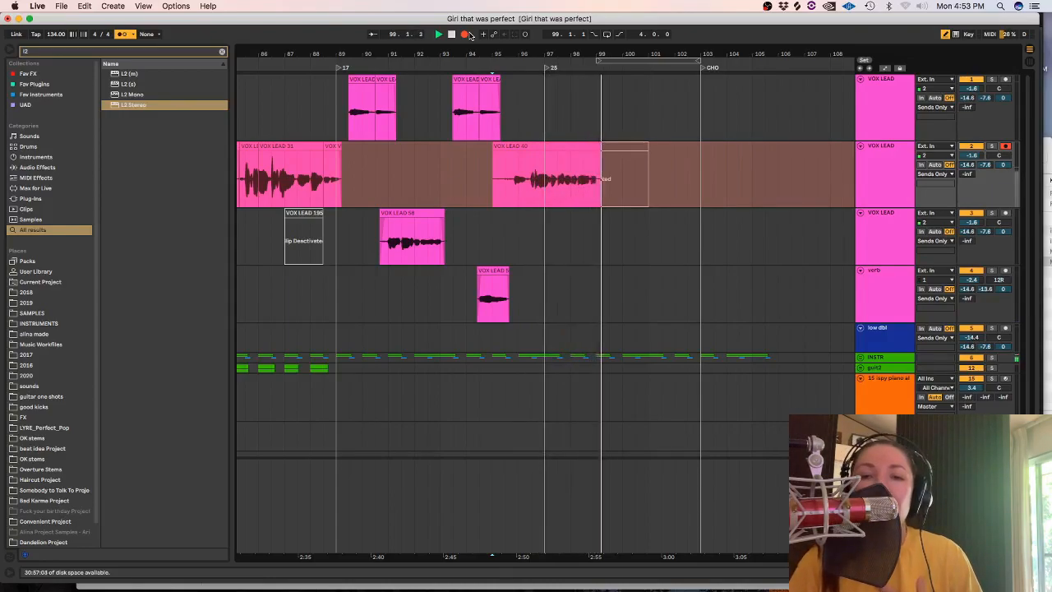
pyautogui.click(466, 35)
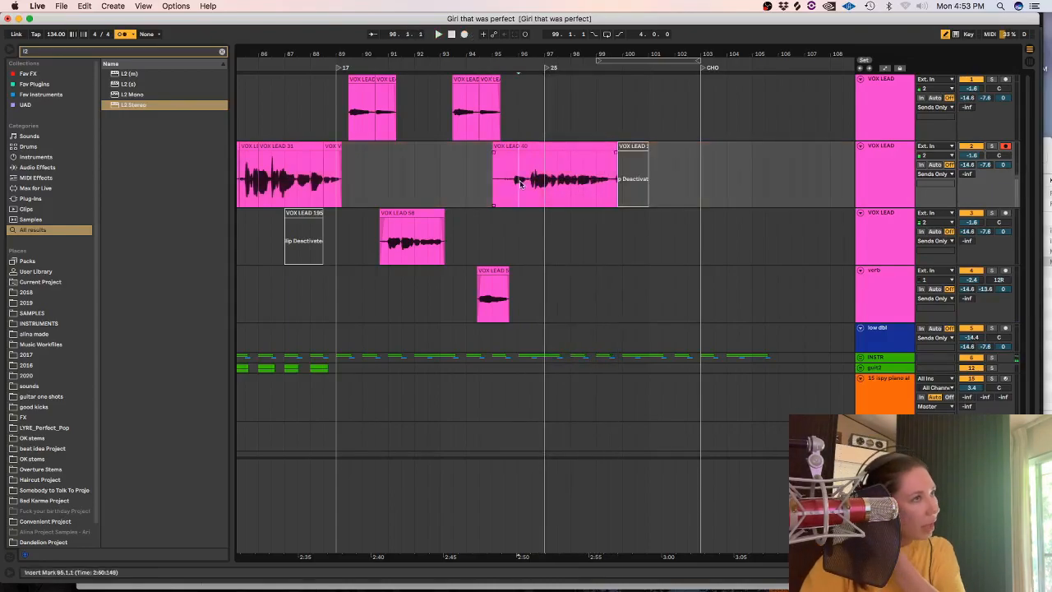
pyautogui.press('+')
pyautogui.press('+')
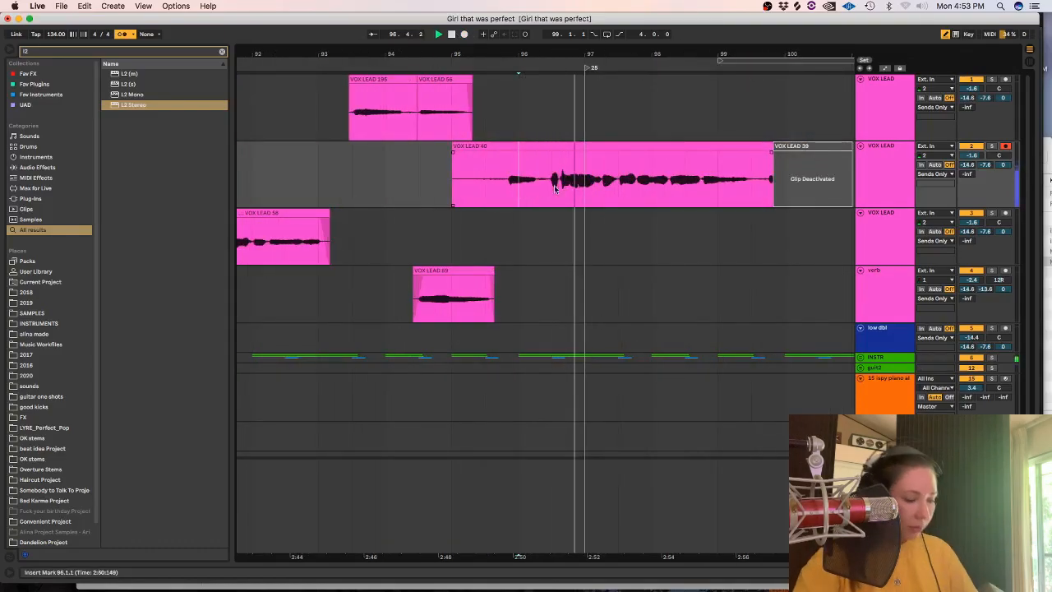
pyautogui.moveTo(452, 153); pyautogui.dragTo(551, 154)
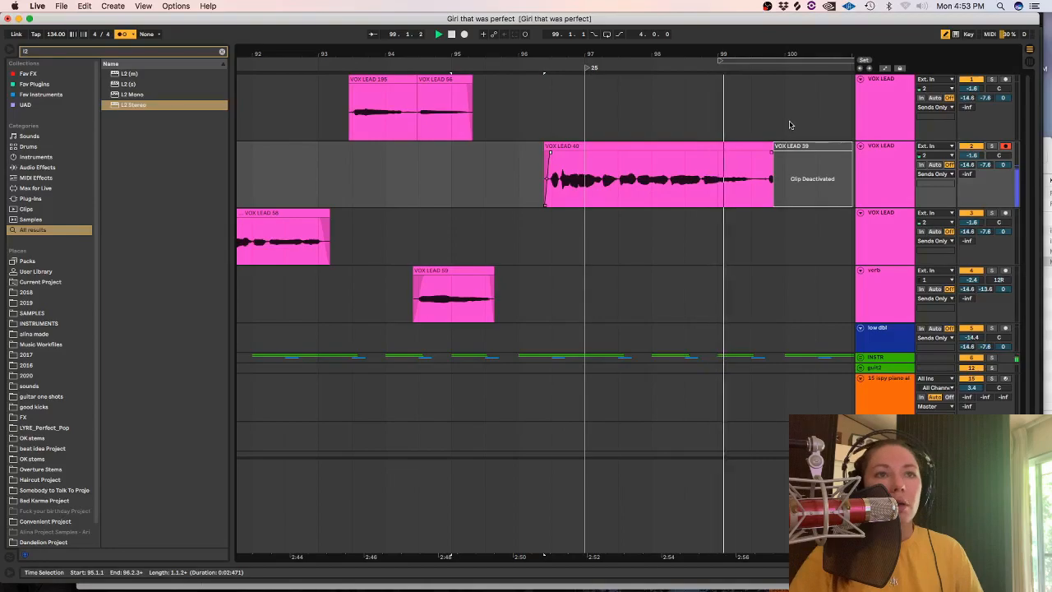
# Try a vocal take on the first VOX LEAD track from just after bar 97 and delete the clip.
pyautogui.click(466, 33)
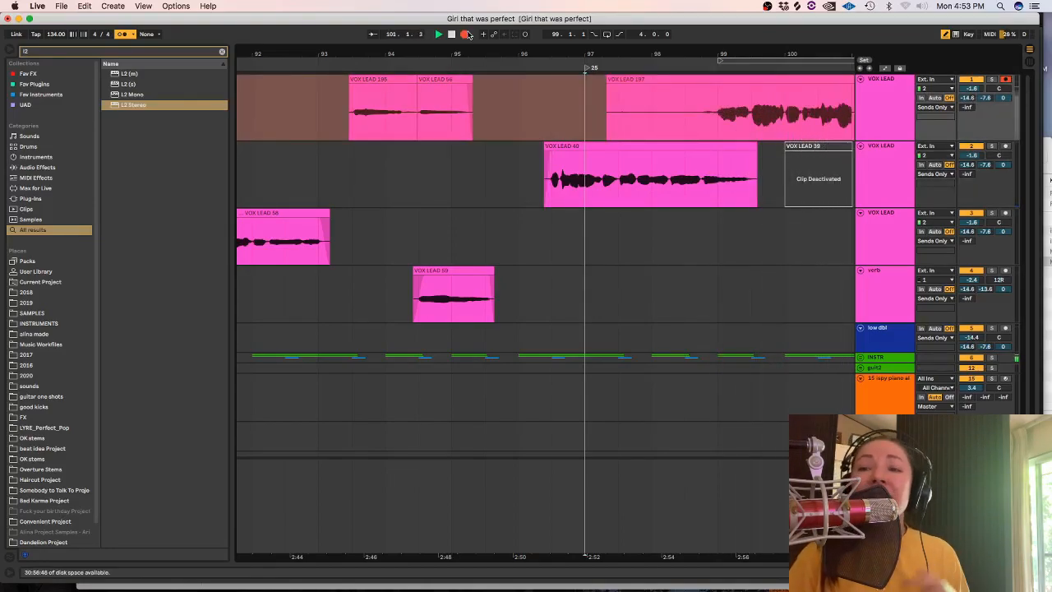
pyautogui.press('space')
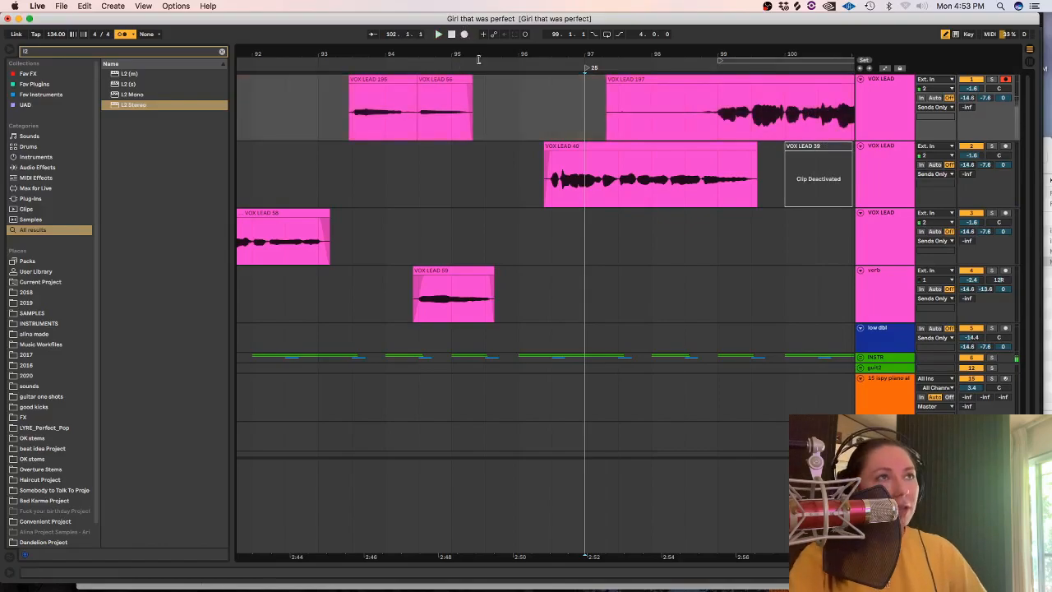
pyautogui.click(603, 112)
pyautogui.press('BackSpace')
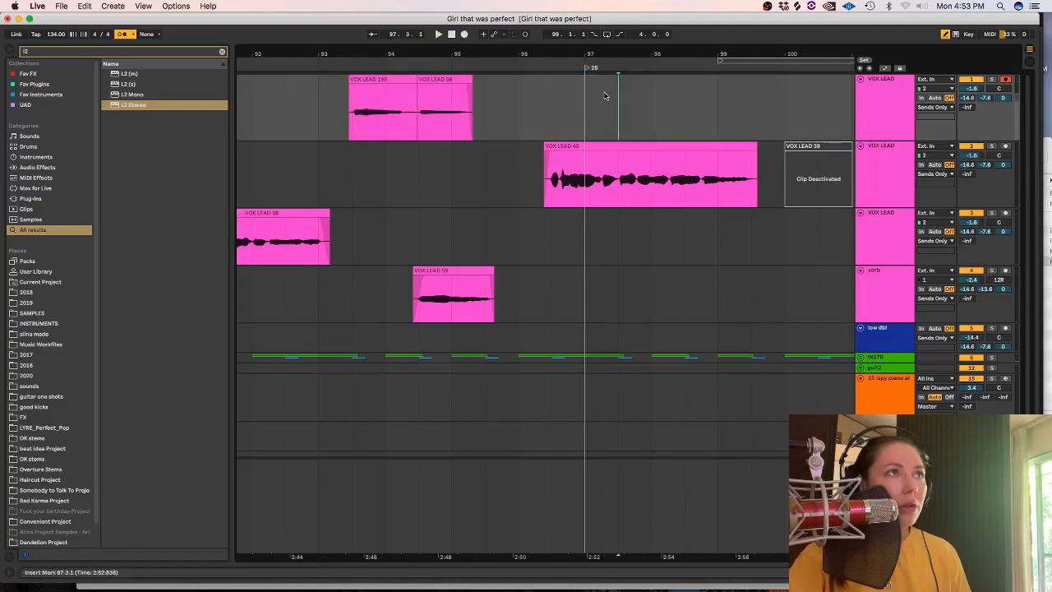
# Record another take on the first VOX LEAD track from about bar 97.3 and trim its start to 98.4.3.
pyautogui.click(464, 34)
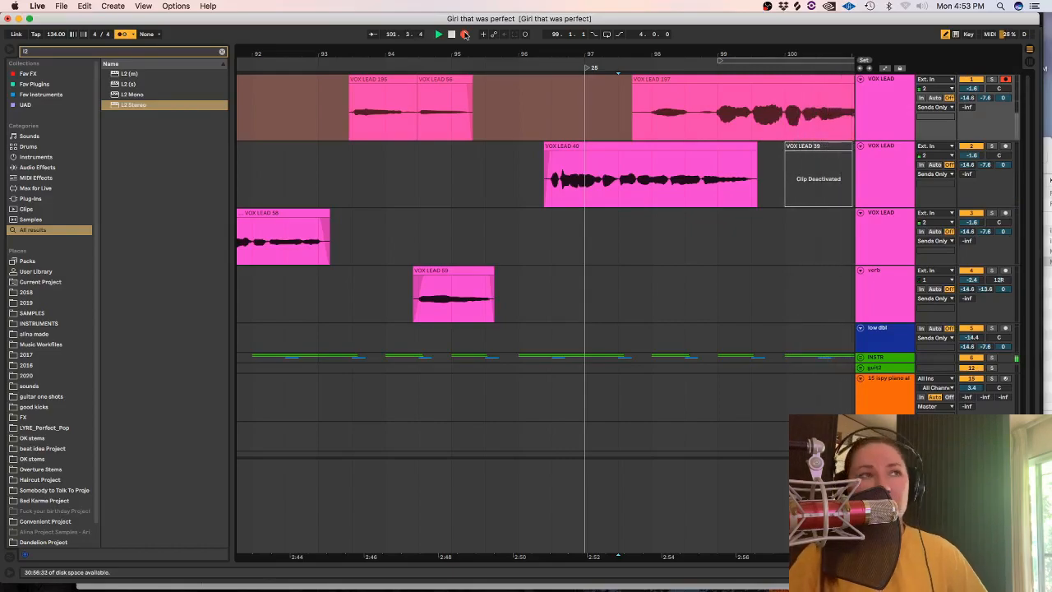
pyautogui.click(464, 34)
pyautogui.moveTo(633, 100); pyautogui.dragTo(713, 113)
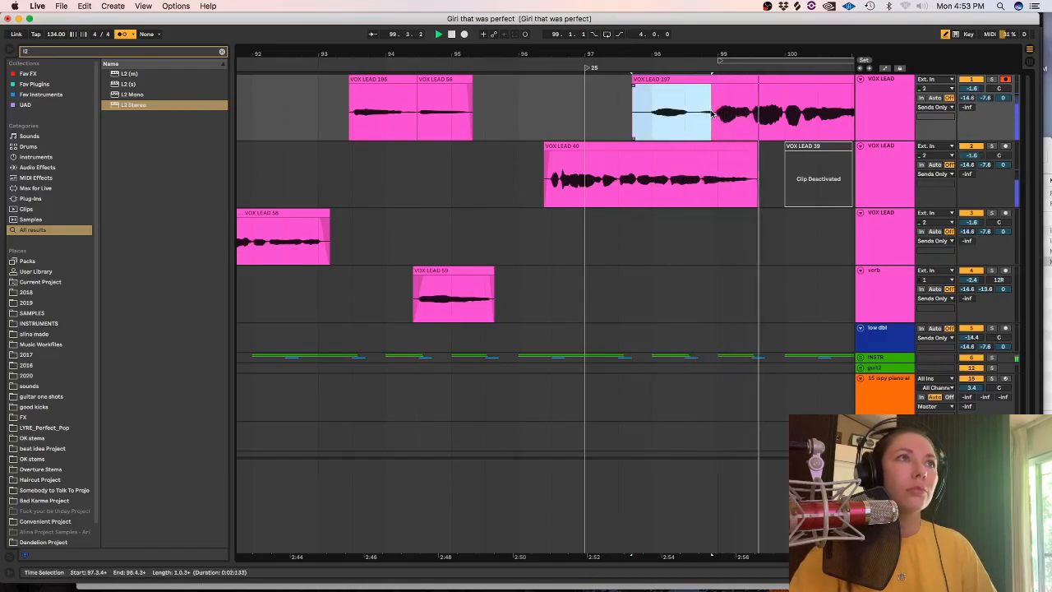
pyautogui.press('space')
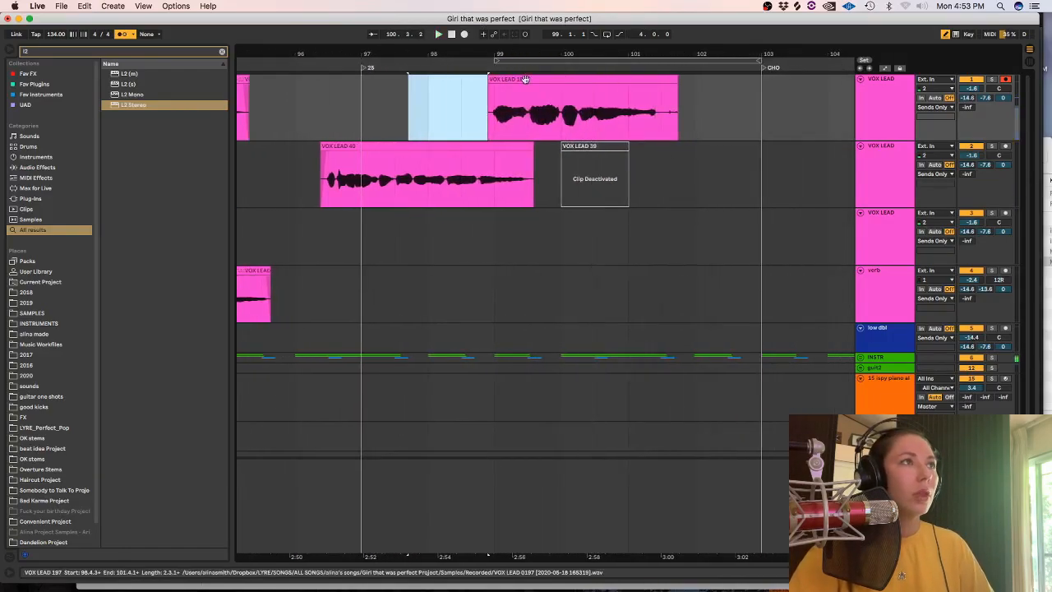
# Delete the last take on the first VOX LEAD track, record another from about bar 98, and play it back.
pyautogui.click(535, 79)
pyautogui.press('Delete')
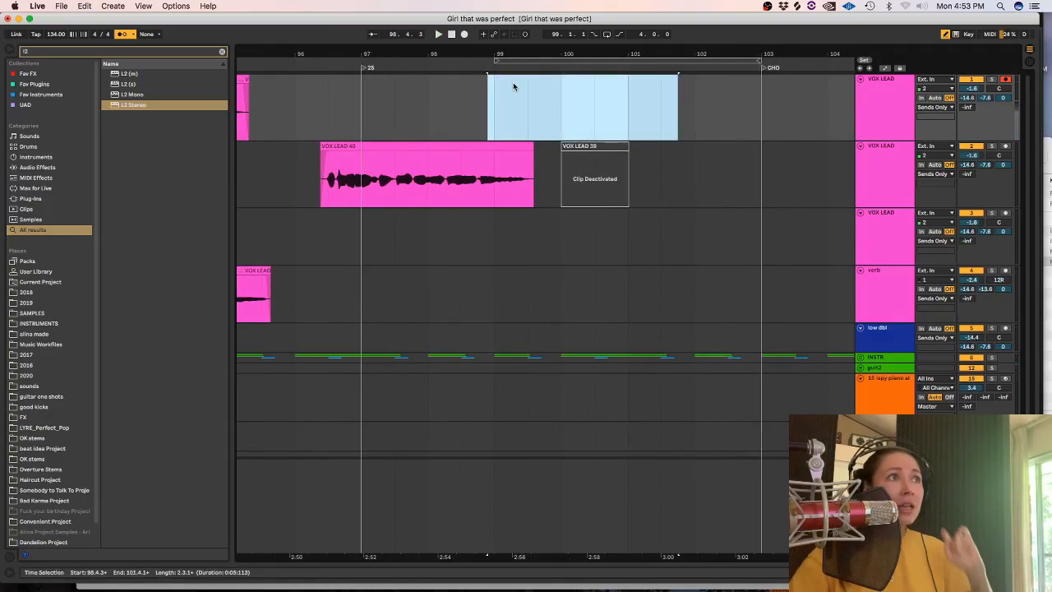
pyautogui.click(423, 103)
pyautogui.click(464, 35)
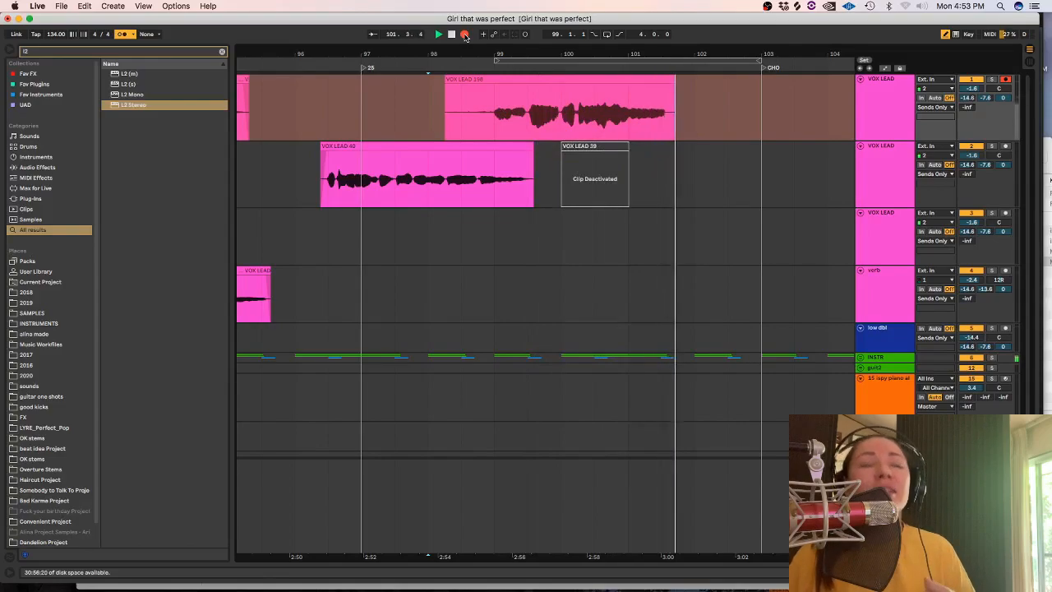
pyautogui.press('space')
pyautogui.press('space')
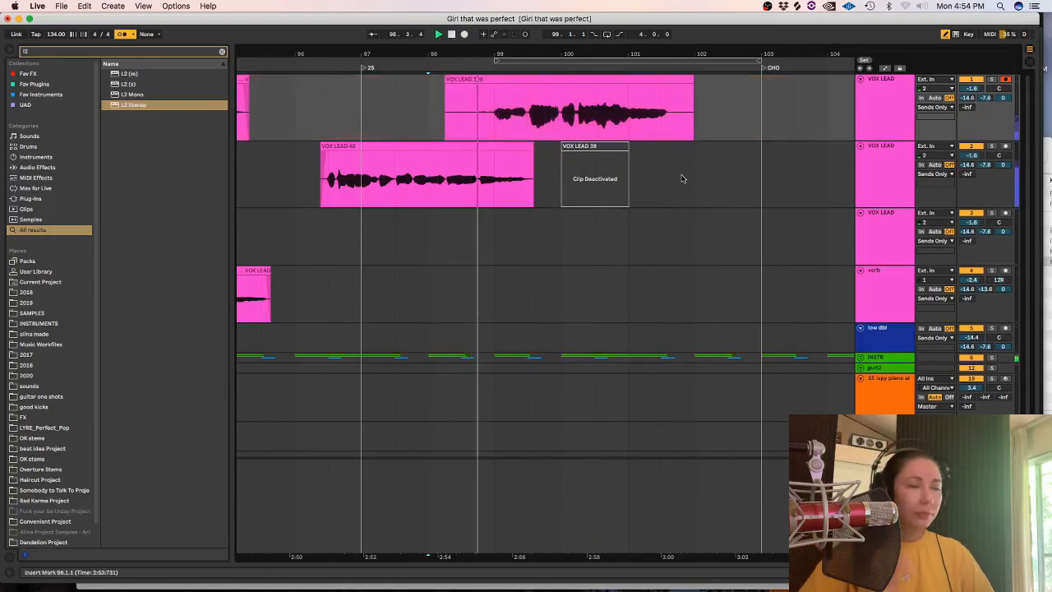
# Trim the new take on the first VOX LEAD track to span 98.4.2 to 101.3.3 and fade out its end.
pyautogui.moveTo(428, 107); pyautogui.dragTo(484, 106)
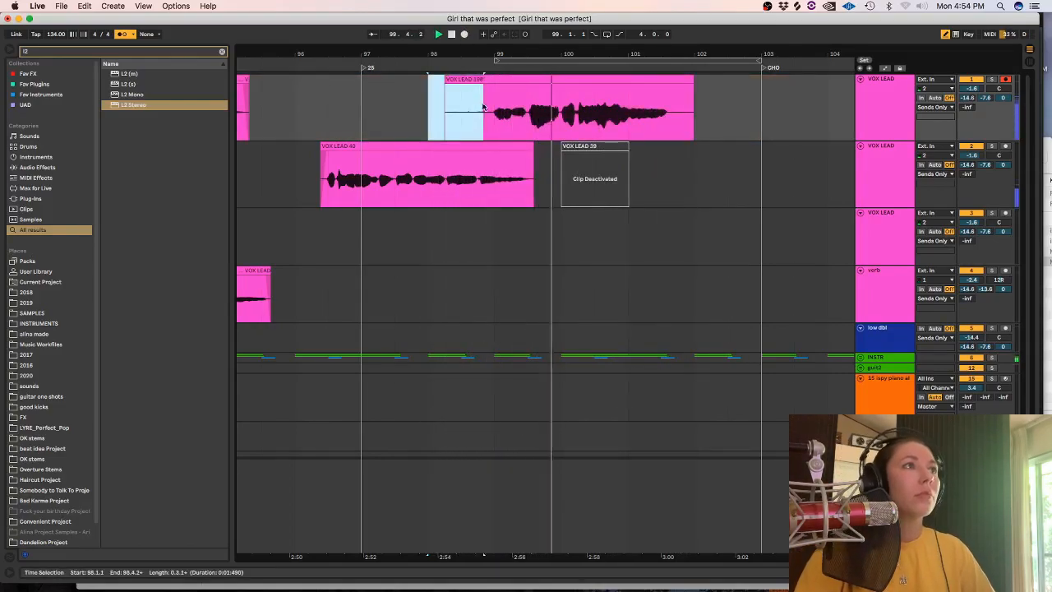
pyautogui.press('Delete')
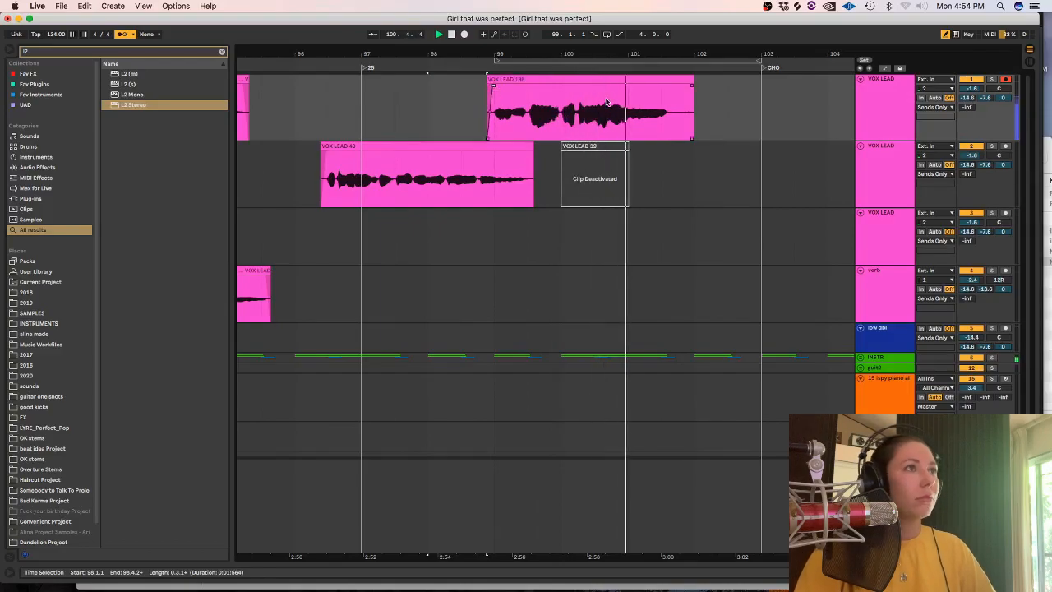
pyautogui.moveTo(695, 110); pyautogui.dragTo(672, 110)
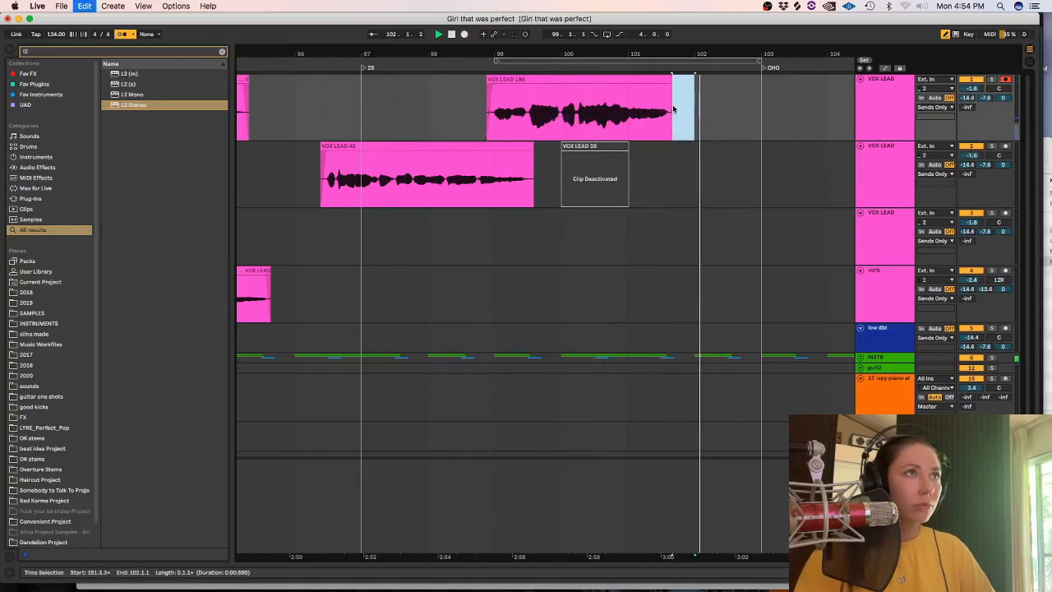
pyautogui.moveTo(670, 85); pyautogui.dragTo(663, 86)
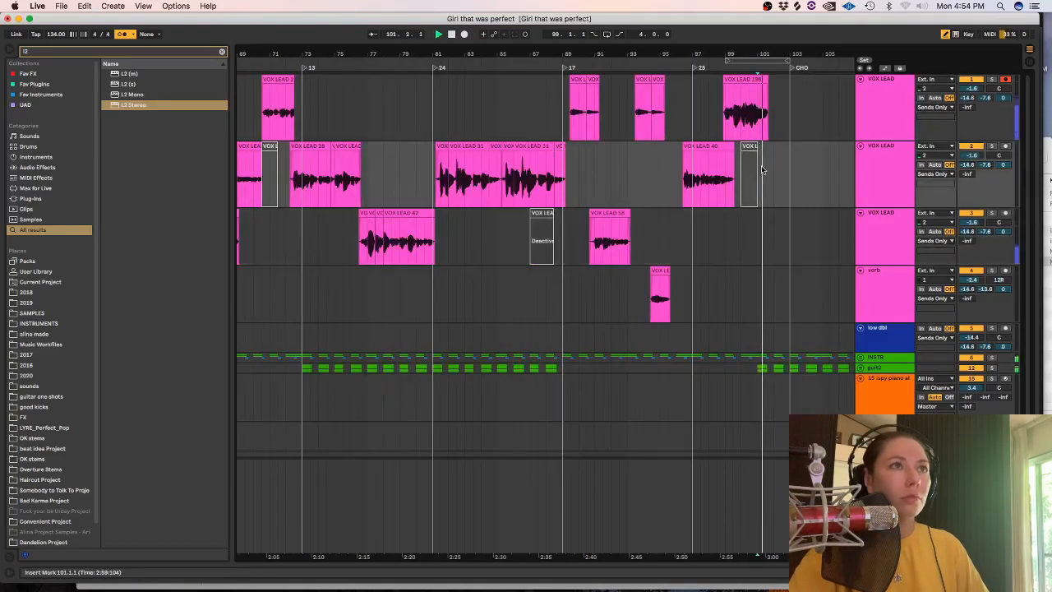
# Paste the copied vocal section at 101.1.1 on the lower VOX LEAD tracks and extend its first clip's start to 100.3.1.
pyautogui.press('super+v')
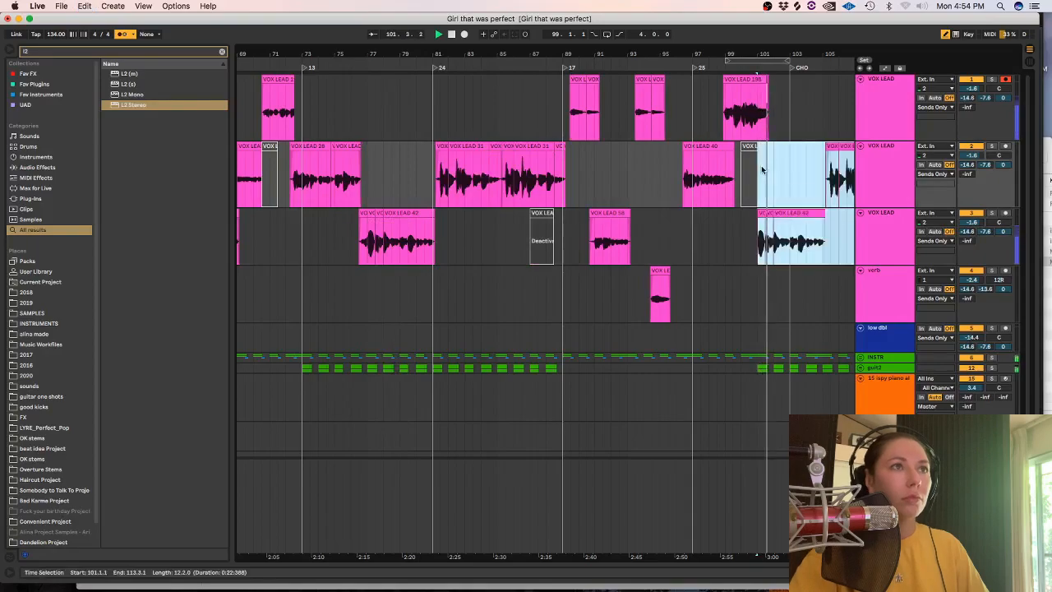
pyautogui.click(726, 237)
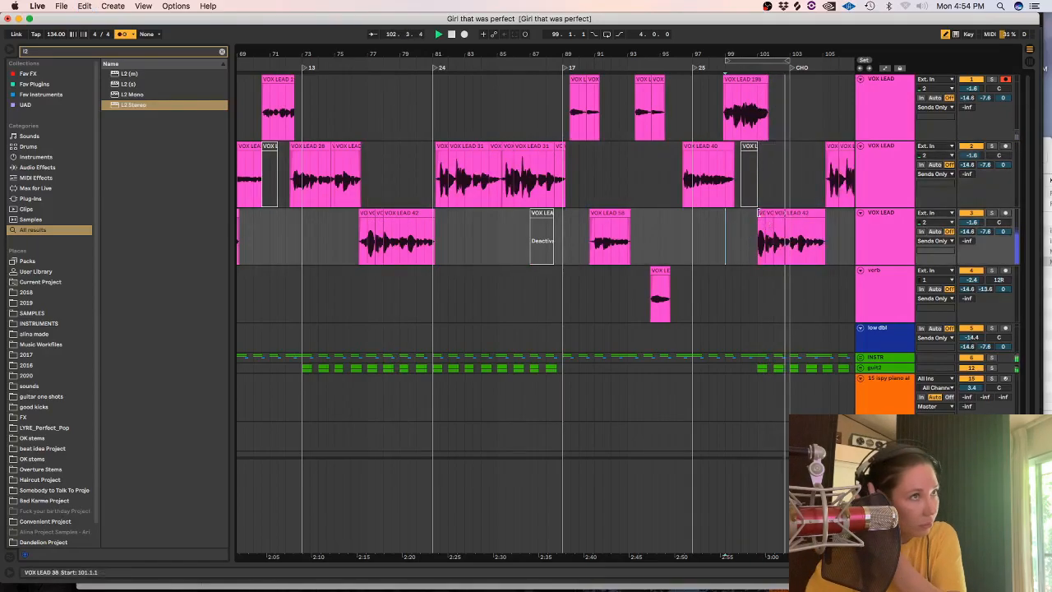
pyautogui.moveTo(758, 238); pyautogui.dragTo(744, 239)
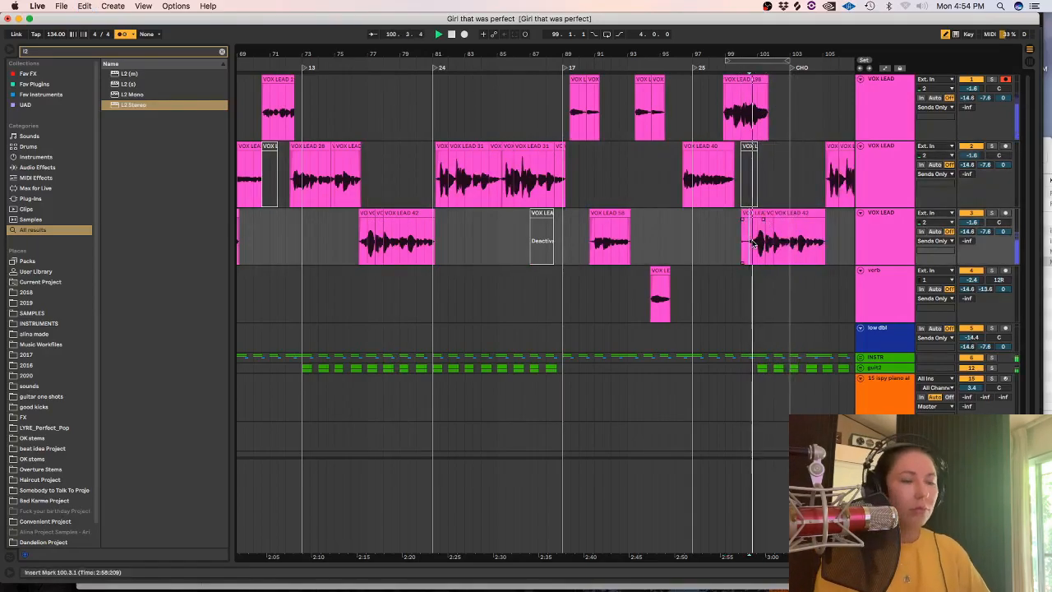
pyautogui.scroll(5, 752, 243)
pyautogui.press('super+z')
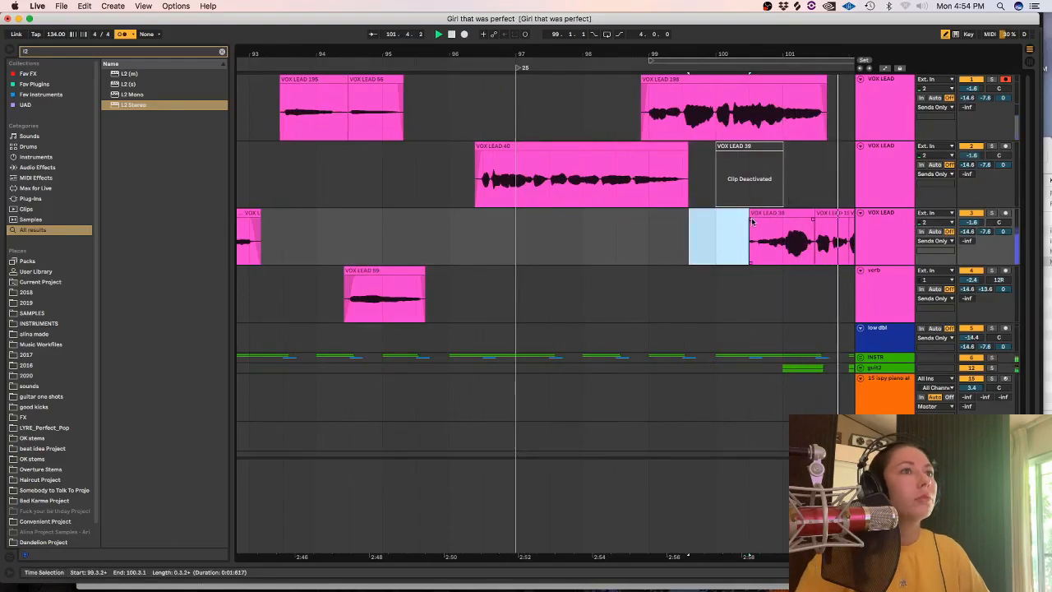
pyautogui.click(747, 237)
pyautogui.scroll(-5, 745, 238)
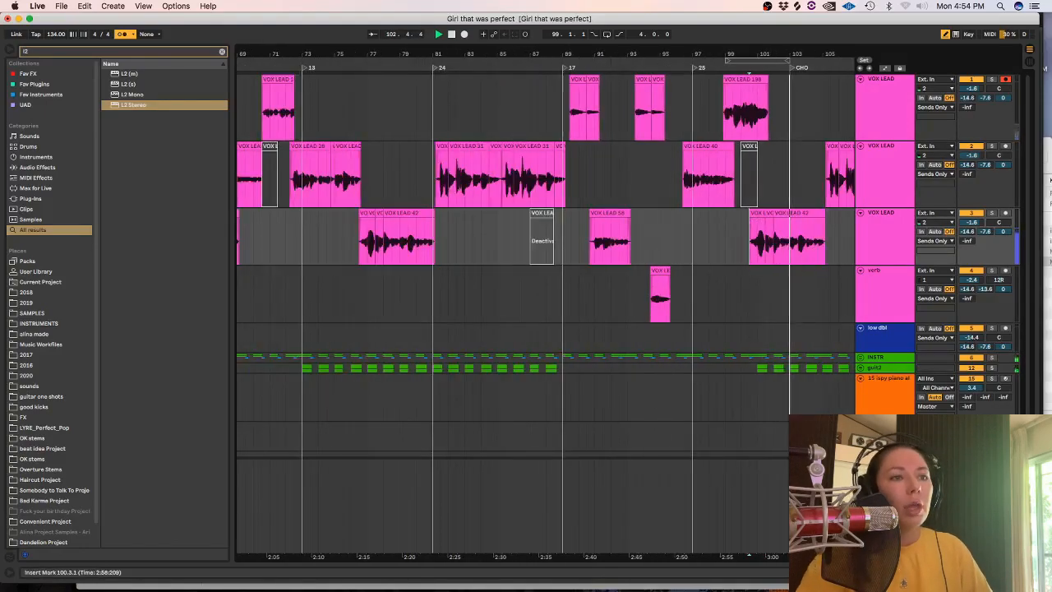
# Duplicate the first VOX LEAD track as an adlibs track and clear the copied clips from it.
pyautogui.moveTo(776, 557); pyautogui.dragTo(547, 555)
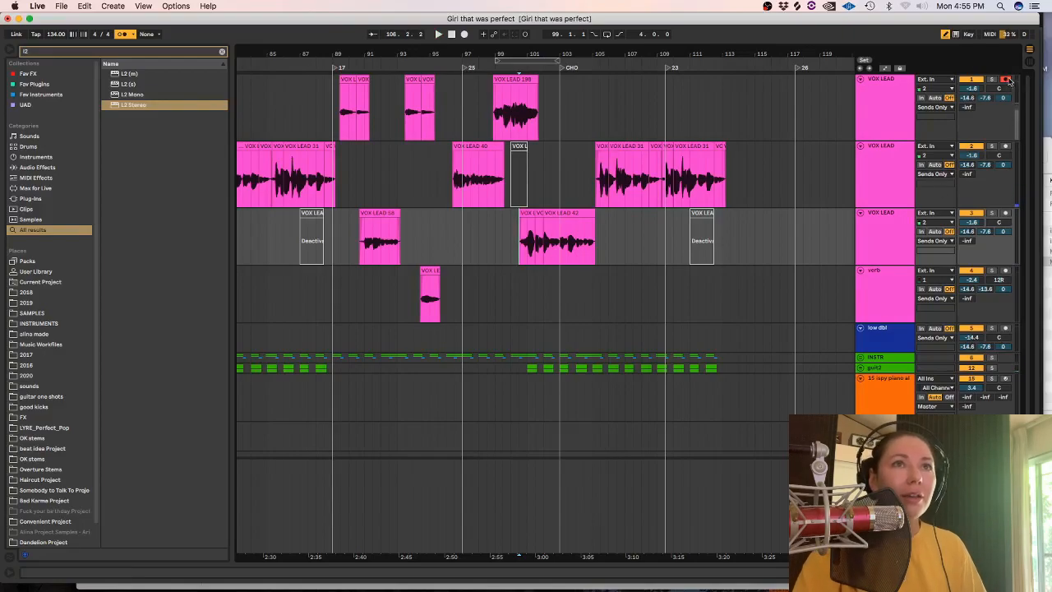
pyautogui.click(878, 99)
pyautogui.press('super+d')
pyautogui.moveTo(605, 173); pyautogui.dragTo(288, 165)
pyautogui.press('-')
pyautogui.press('-')
pyautogui.moveTo(529, 162); pyautogui.dragTo(484, 165)
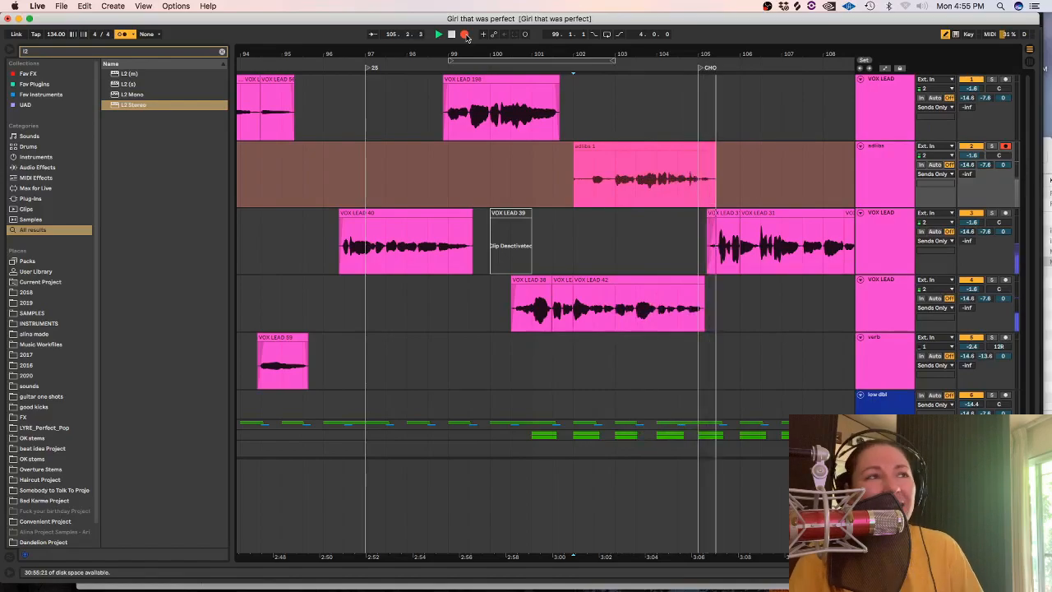
# Undo the first adlib take, record a take on the first VOX LEAD track from bar 103, and play it back.
pyautogui.click(465, 35)
pyautogui.press('super+z')
pyautogui.click(465, 35)
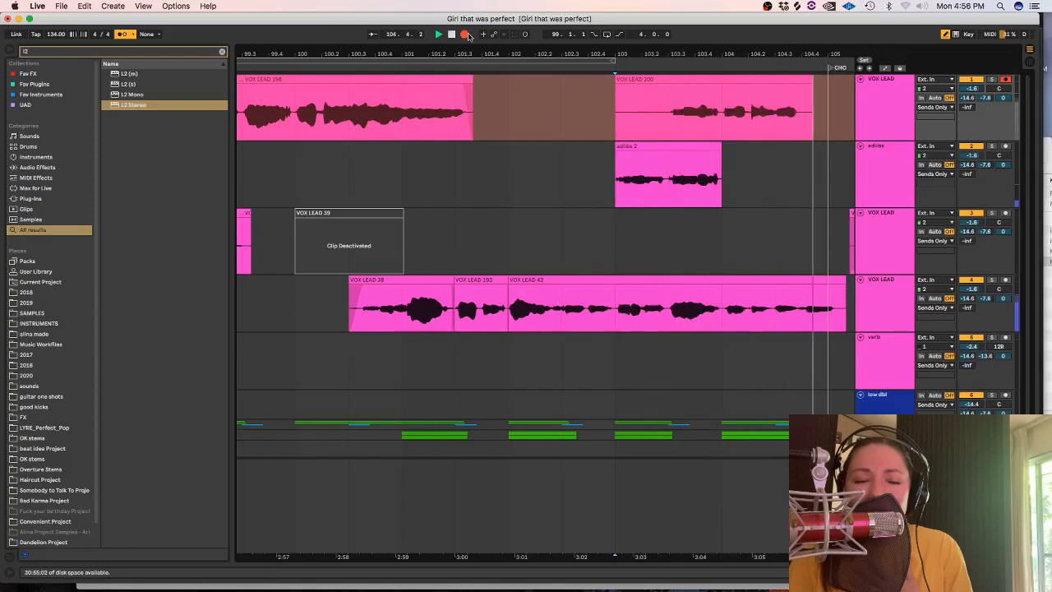
pyautogui.press('space')
pyautogui.press('space')
# Delete the part of the new take before 104.1.1 and move the remaining clip to the adlibs track.
pyautogui.moveTo(700, 126); pyautogui.dragTo(565, 123)
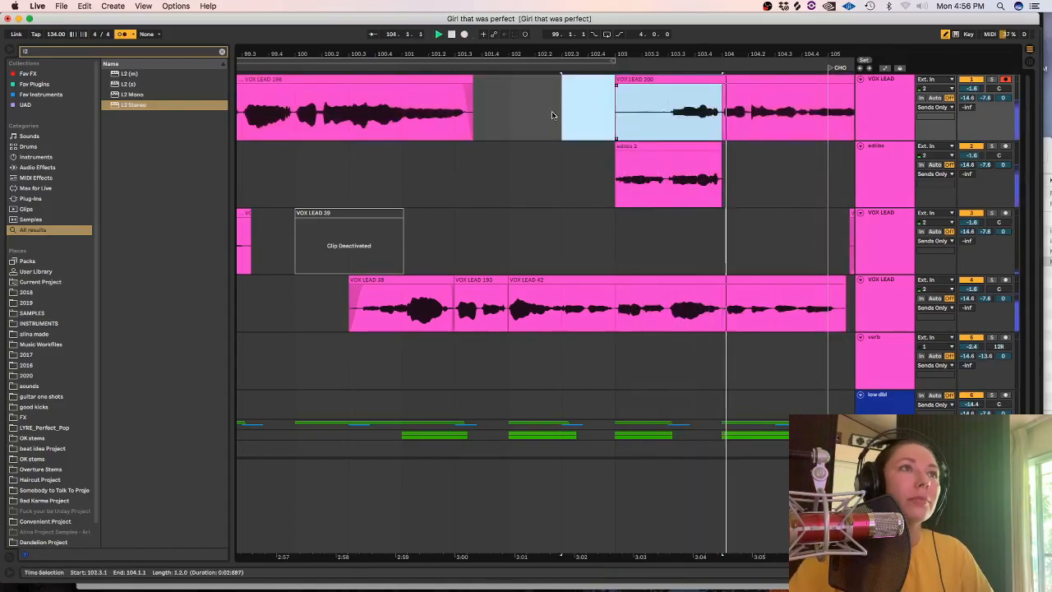
pyautogui.press('Delete')
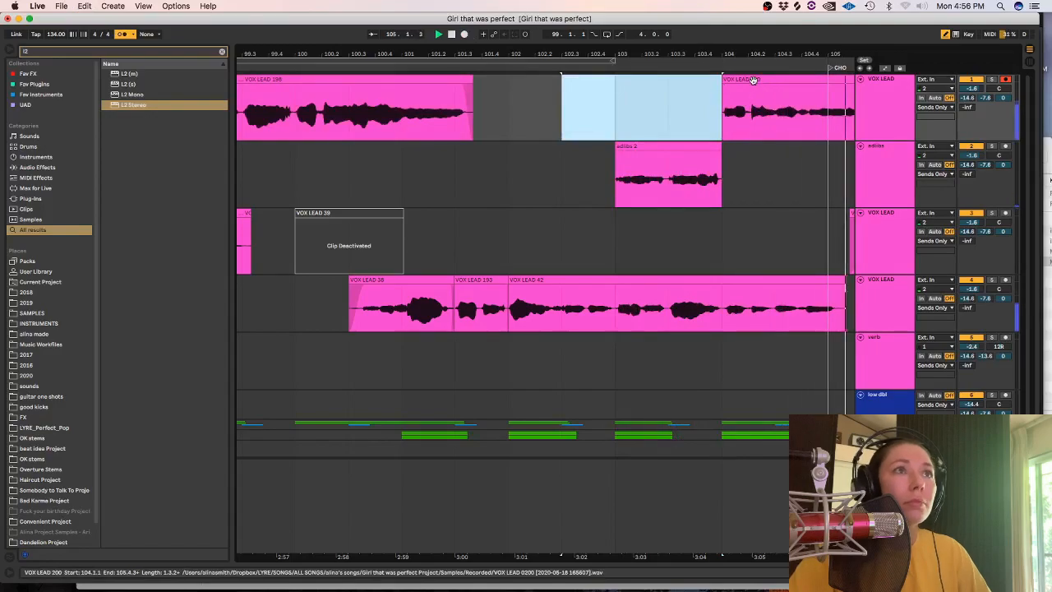
pyautogui.moveTo(752, 78); pyautogui.dragTo(751, 169)
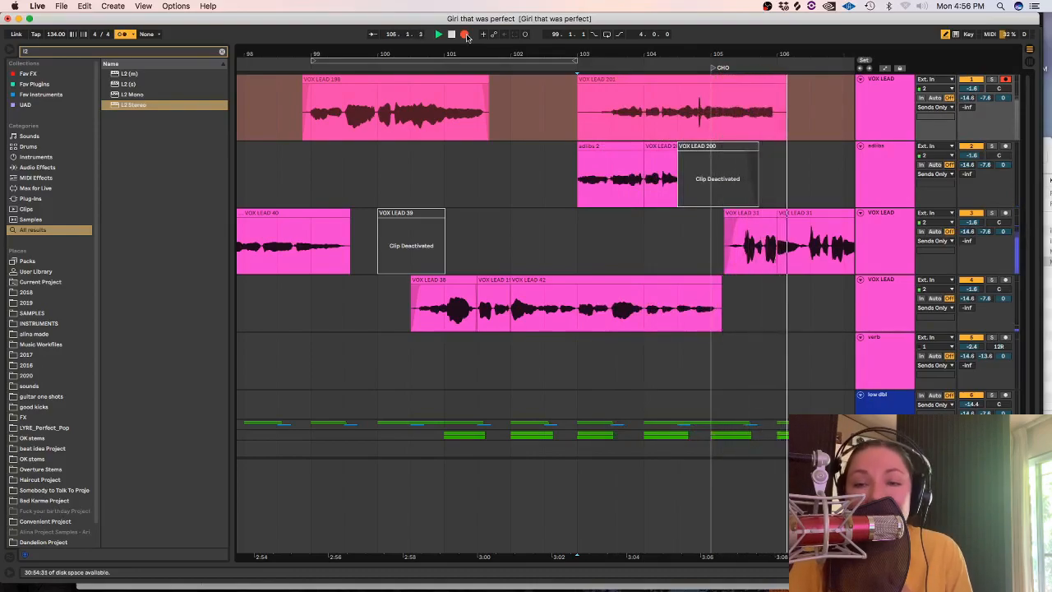
# Stop the next take recorded from bar 103, trim its start to 104.3.1, and move it to the adlibs track.
pyautogui.click(465, 34)
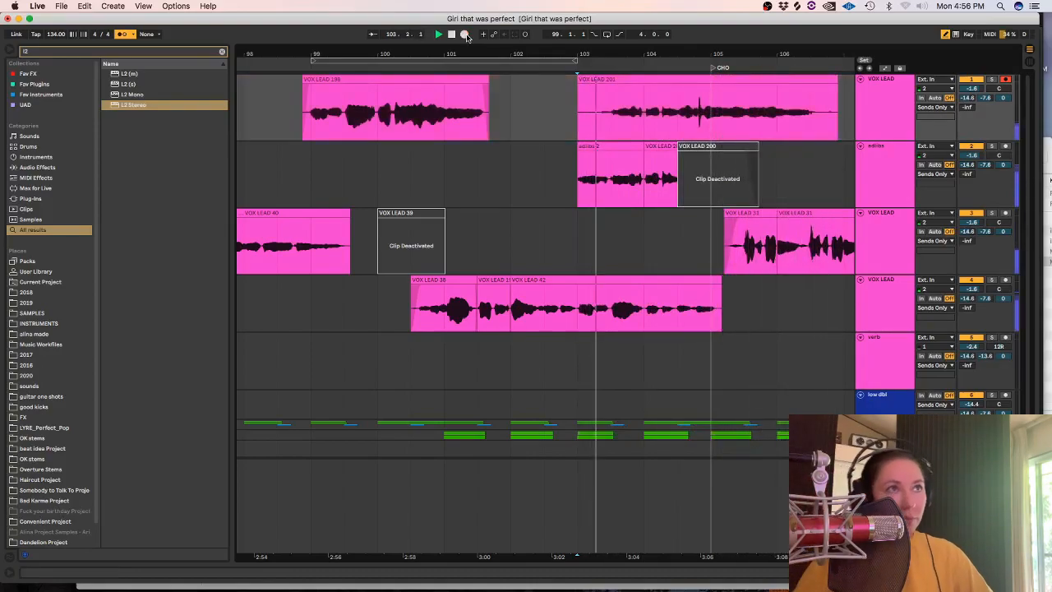
pyautogui.moveTo(669, 123); pyautogui.dragTo(546, 115)
pyautogui.press('Delete')
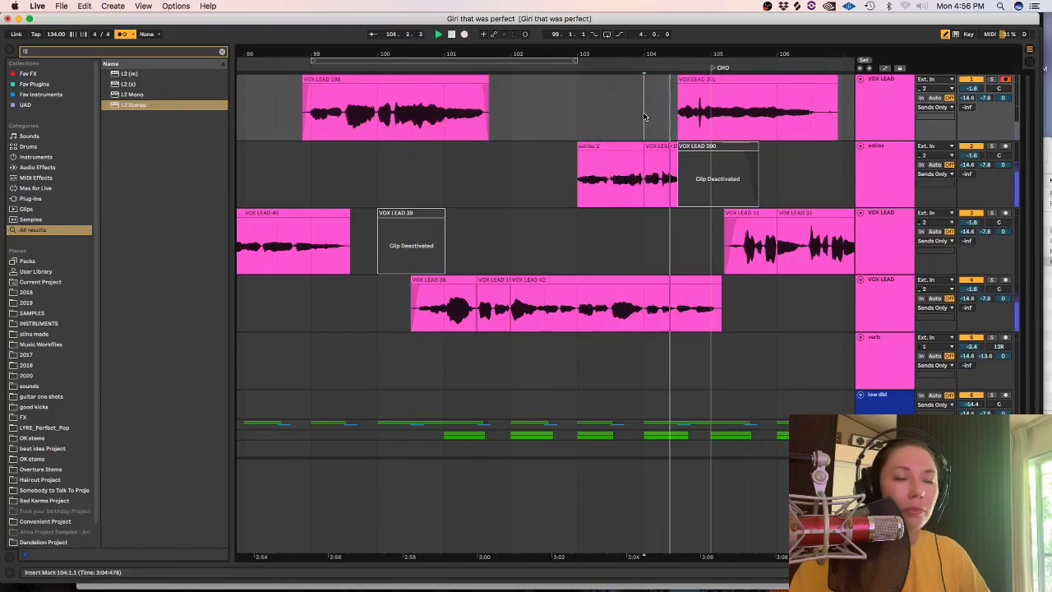
pyautogui.press('+')
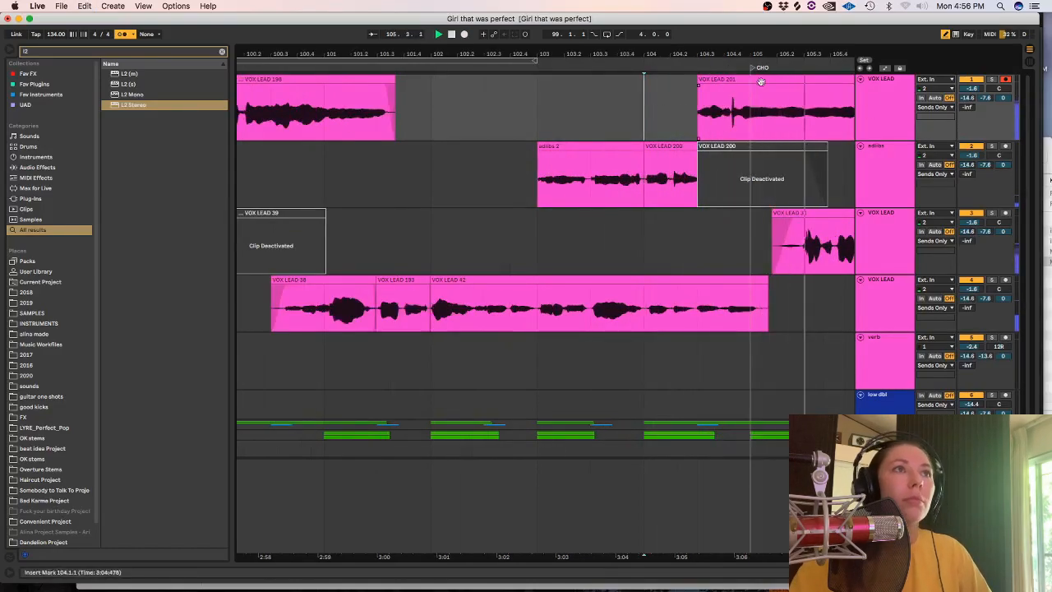
pyautogui.moveTo(741, 79); pyautogui.dragTo(742, 168)
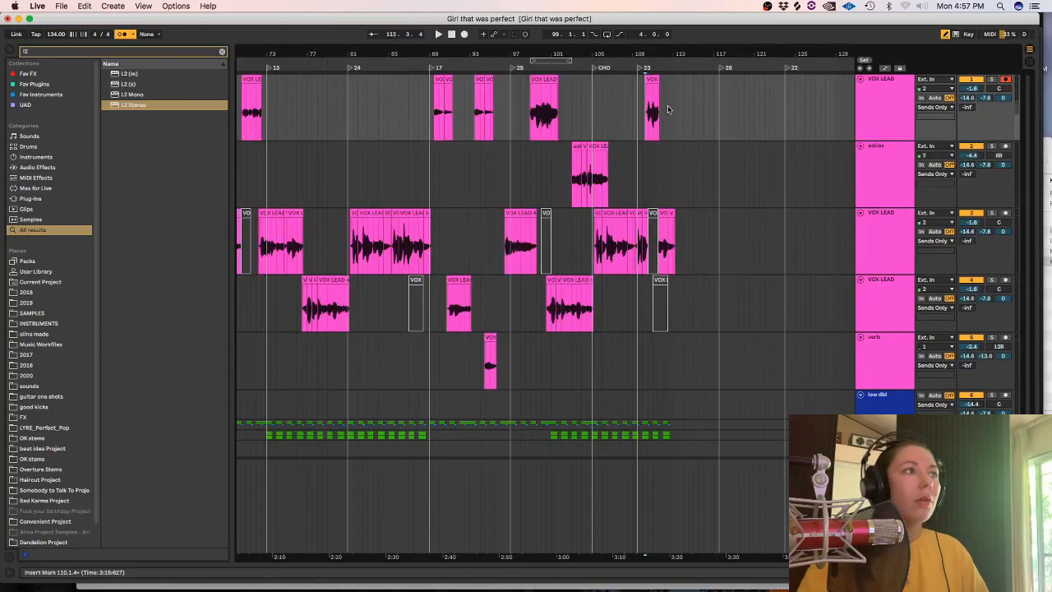
# Play back the vocal arrangement from marker 17 at bar 89 and listen to the phrases up to bar 95.
pyautogui.press('-')
pyautogui.hscroll(-5, 489, 386)
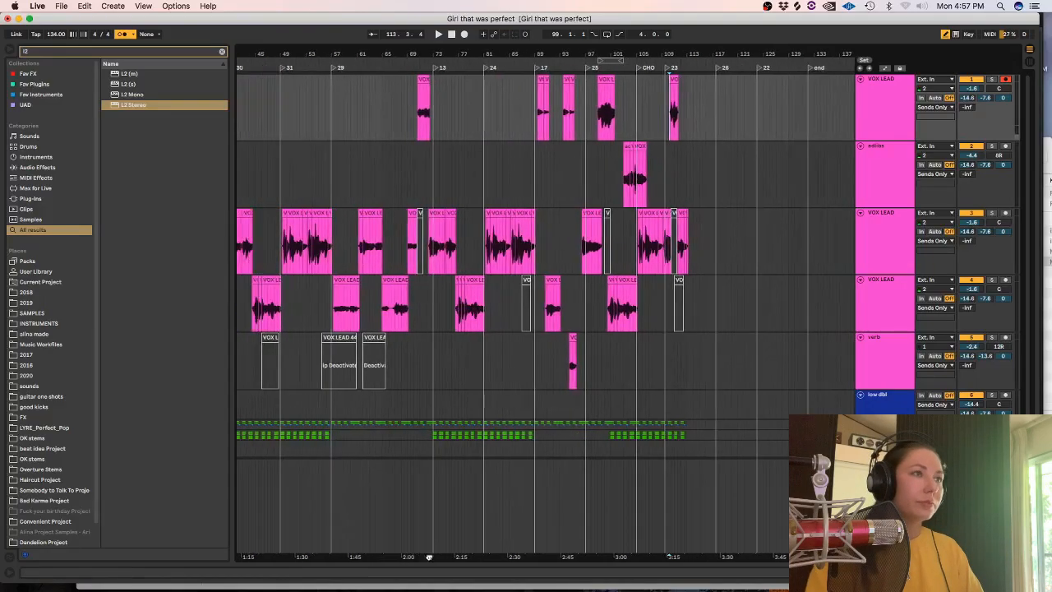
pyautogui.click(585, 149)
pyautogui.press('space')
pyautogui.press('+')
pyautogui.press('+')
pyautogui.press('+')
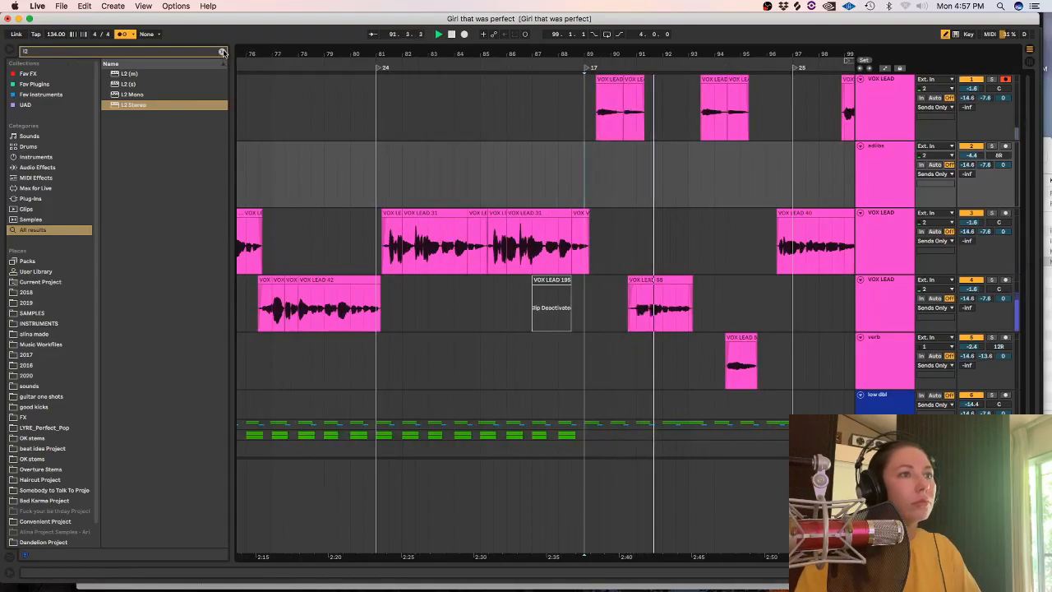
pyautogui.click(714, 311)
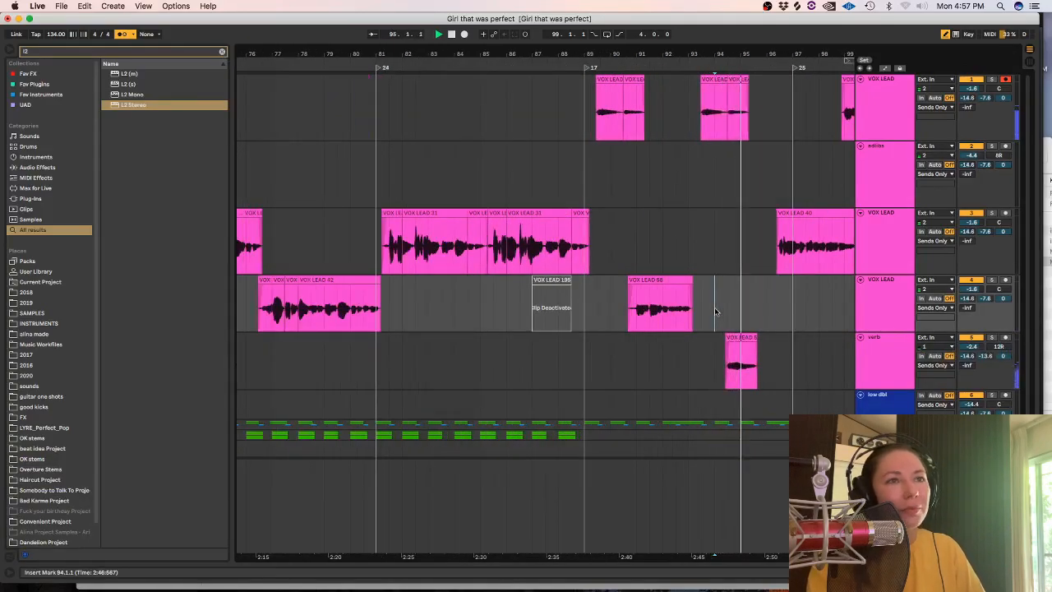
# Stop playback and deactivate the VOX LEAD 58 clip within the range 88.3.1 to 94.3.1 on the bottom VOX LEAD track.
pyautogui.click(691, 287)
pyautogui.press('space')
pyautogui.moveTo(724, 304); pyautogui.dragTo(571, 305)
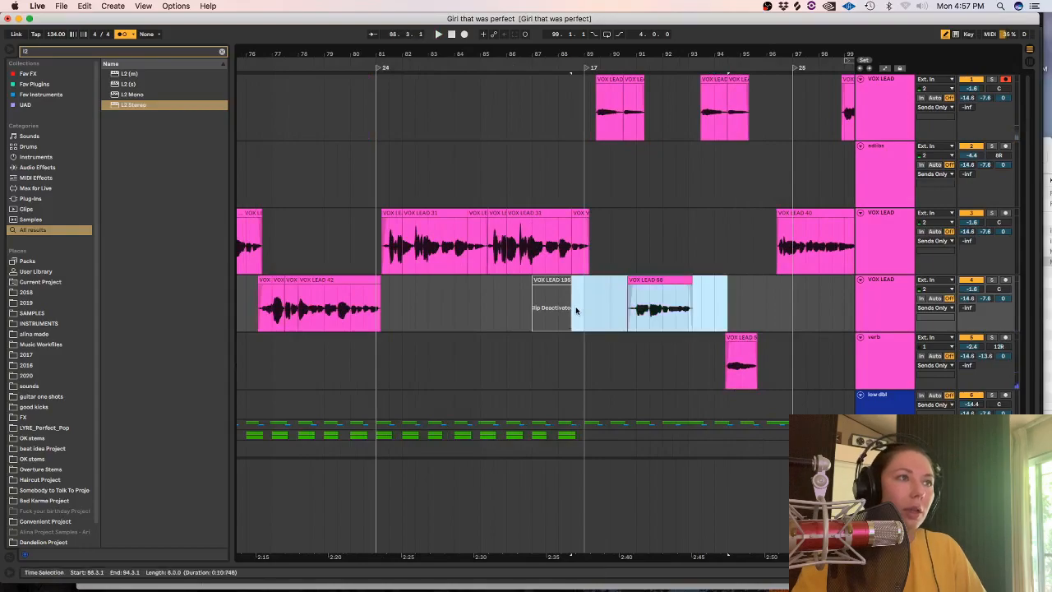
pyautogui.press('Delete')
# Copy the first VOX LEAD track's clips from 89.2.4 to 91.2.1 to the verb track and deactivate the originals.
pyautogui.click(645, 83)
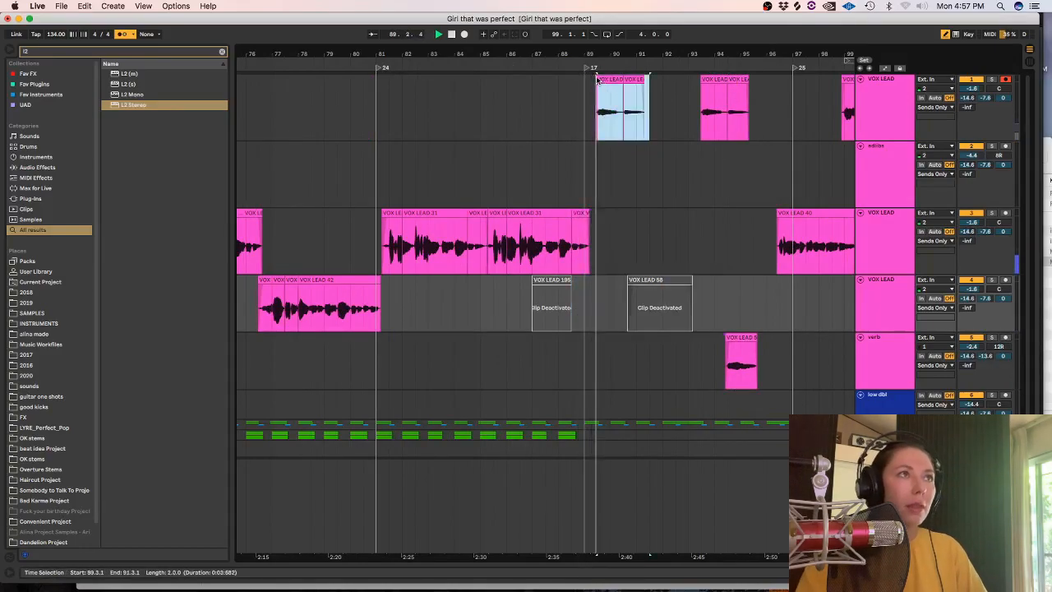
pyautogui.click(637, 122)
pyautogui.moveTo(637, 122); pyautogui.dragTo(637, 380)
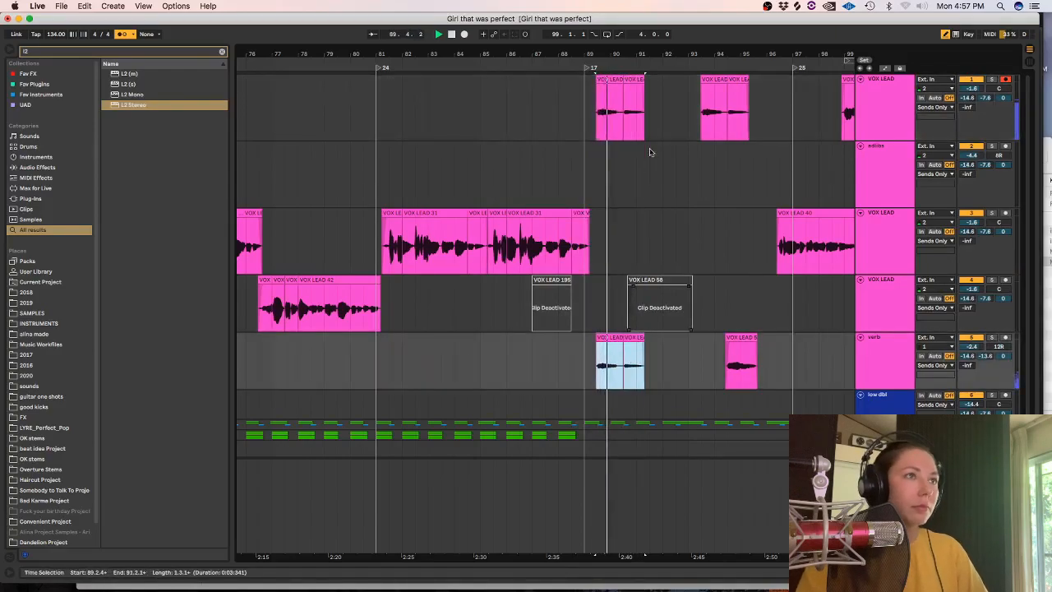
pyautogui.click(610, 83)
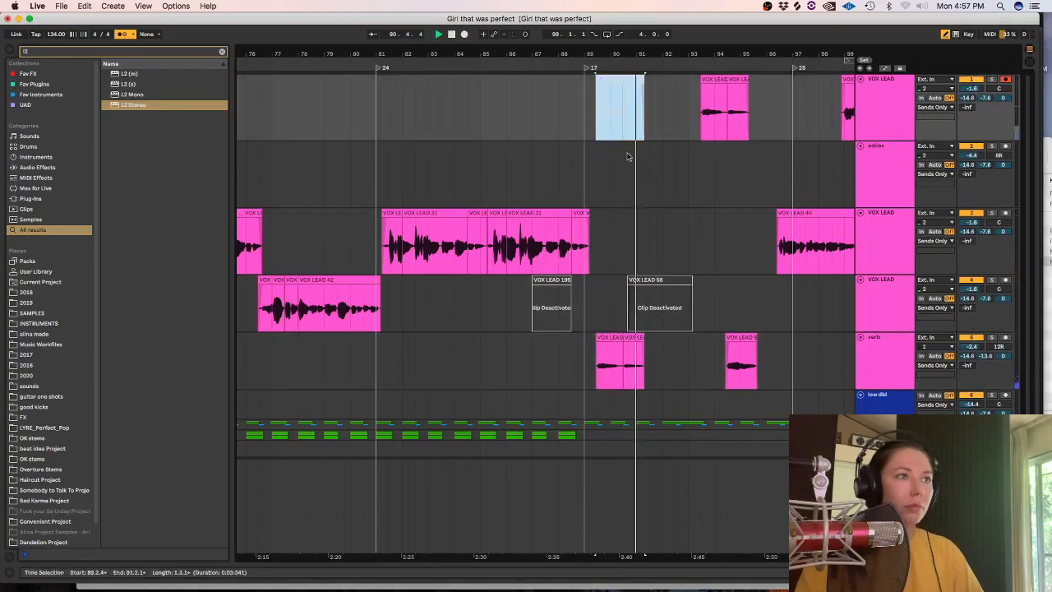
pyautogui.press('0')
# Play from 88.3.1 while reactivating the VOX LEAD 58 clip, and deactivate it again.
pyautogui.click(572, 306)
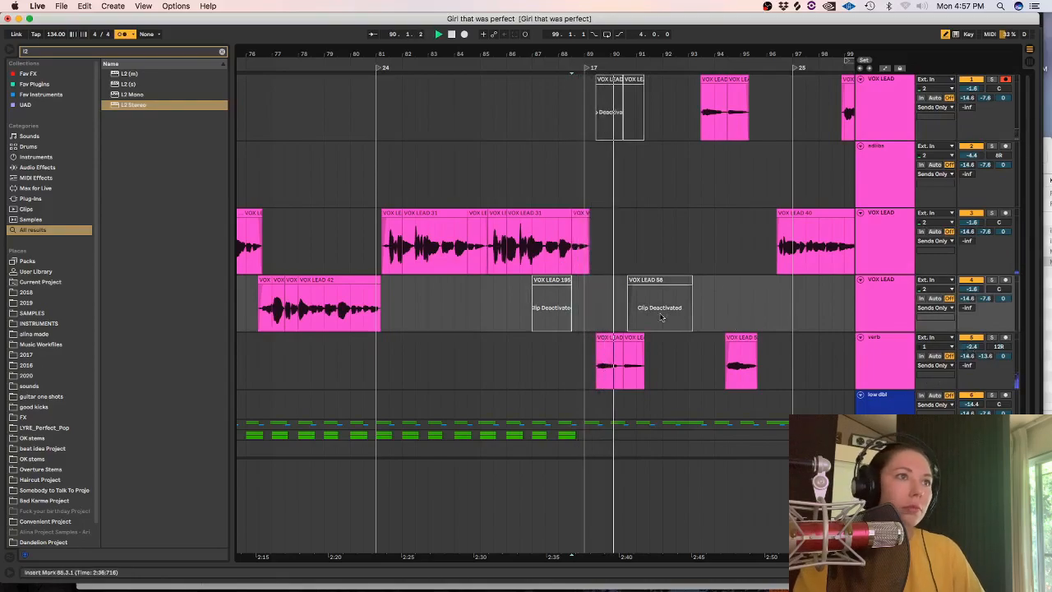
pyautogui.click(655, 280)
pyautogui.press('0')
pyautogui.press('Delete')
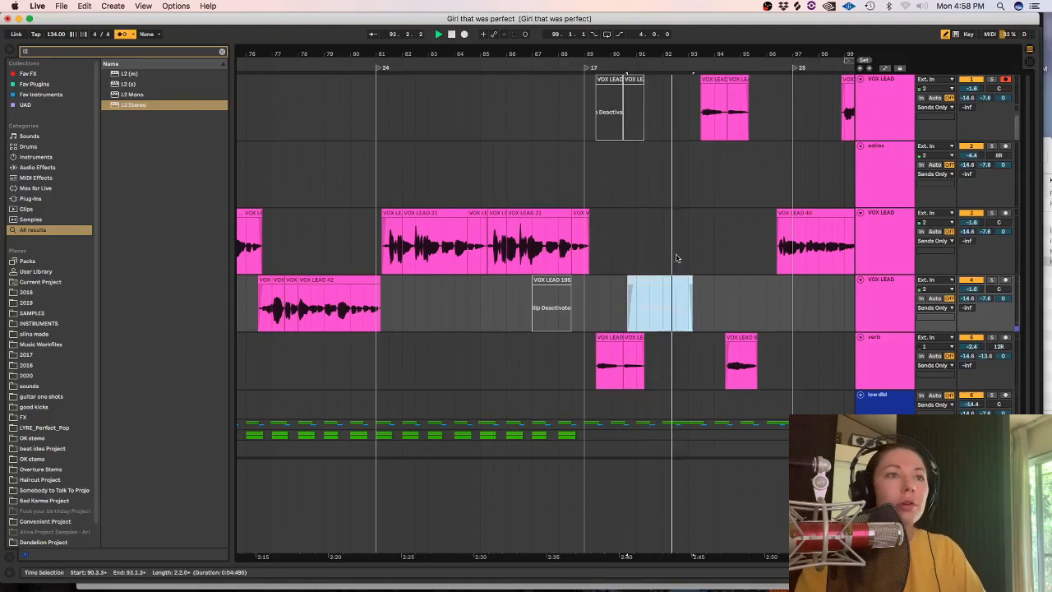
pyautogui.press('space')
# Disarm the first VOX LEAD track and reduce the height of the top three vocal tracks.
pyautogui.click(700, 273)
pyautogui.press('-')
pyautogui.press('-')
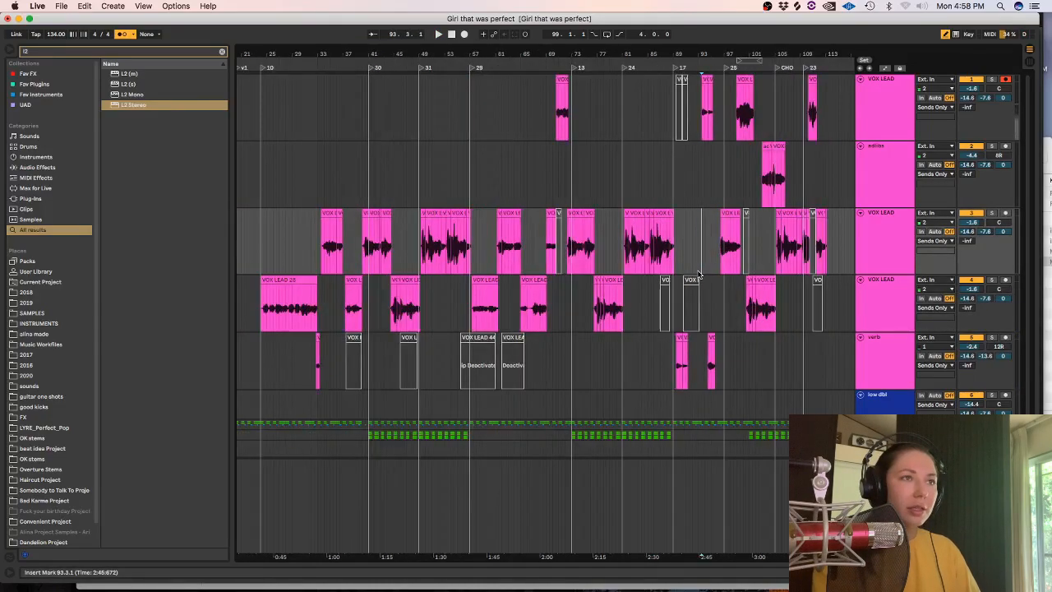
pyautogui.press('alt+super+l')
pyautogui.press('alt+super+l')
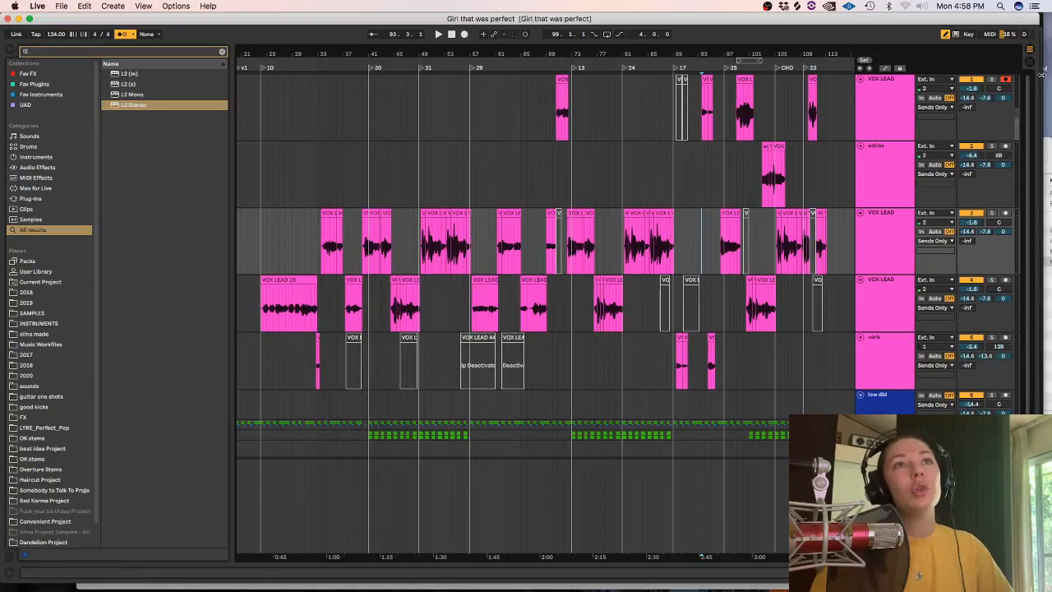
pyautogui.click(881, 134)
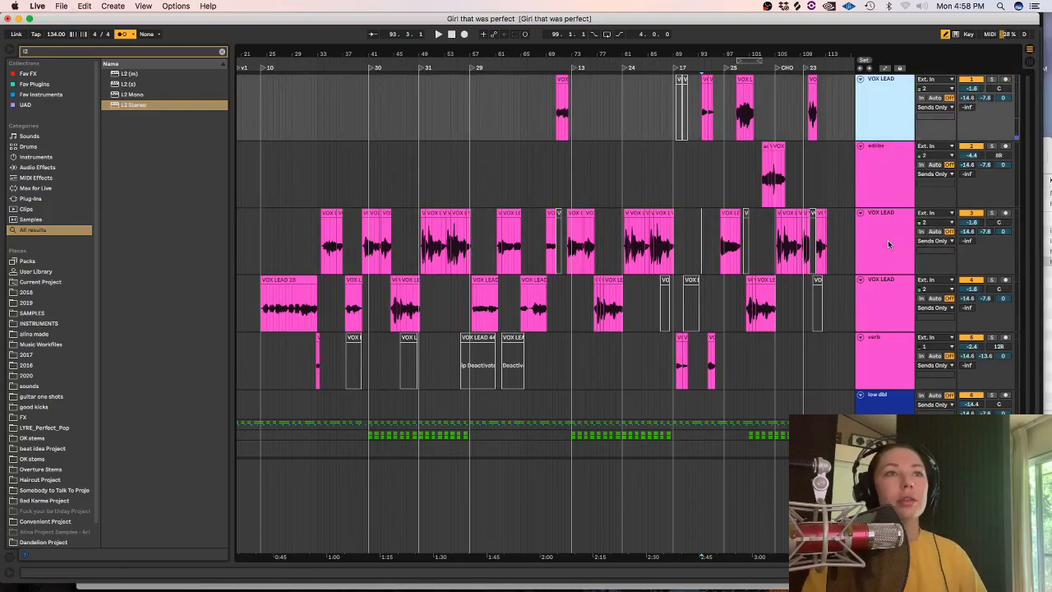
pyautogui.keyDown('shift'); pyautogui.click(888, 246); pyautogui.keyUp('shift')
pyautogui.moveTo(883, 207); pyautogui.dragTo(879, 176)
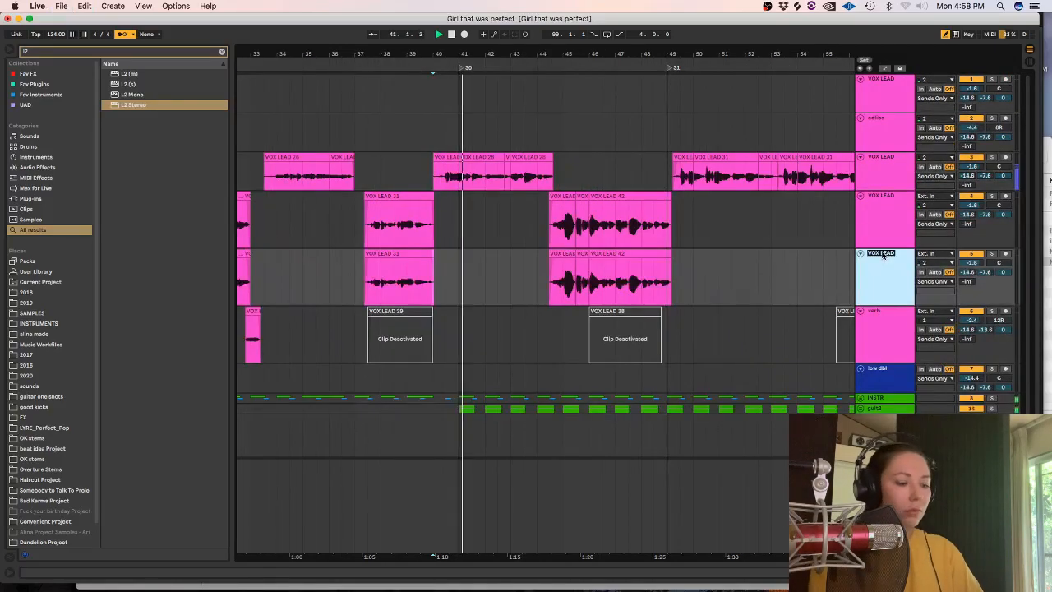
# Add an empty bgs track below the bottom VOX LEAD track, clearing its copied clips, and play from 41.3.1.
pyautogui.moveTo(684, 266); pyautogui.dragTo(553, 272)
pyautogui.press('Delete')
pyautogui.press('-')
pyautogui.scroll(-10, 552, 272)
pyautogui.moveTo(725, 276); pyautogui.dragTo(308, 262)
pyautogui.press('Delete')
pyautogui.click(396, 261)
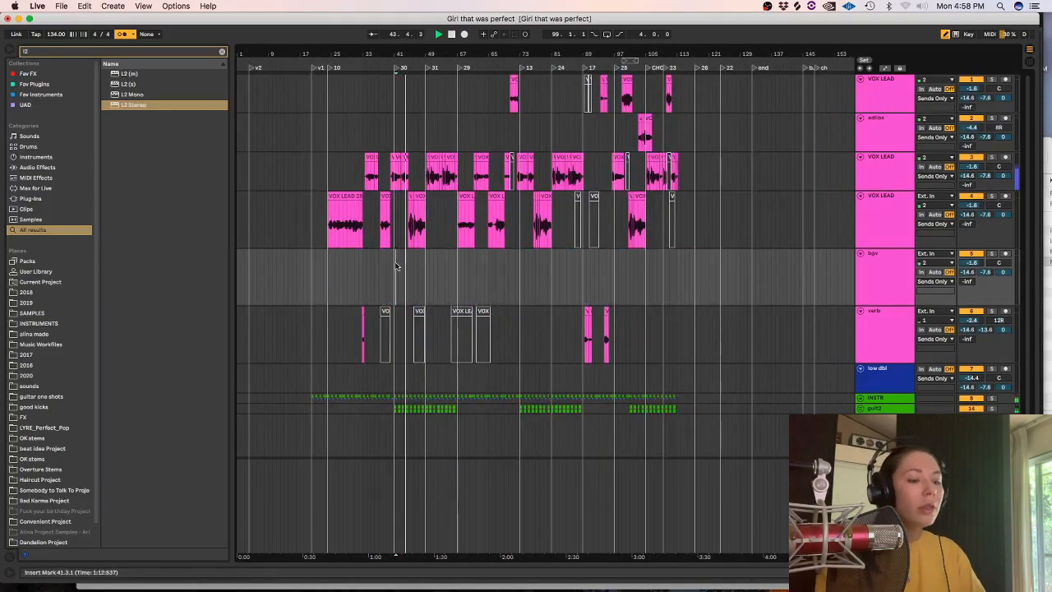
# Try recording a background vocal take on the bgv track from bar 41, and undo the recording.
pyautogui.press('+')
pyautogui.press('+')
pyautogui.press('+')
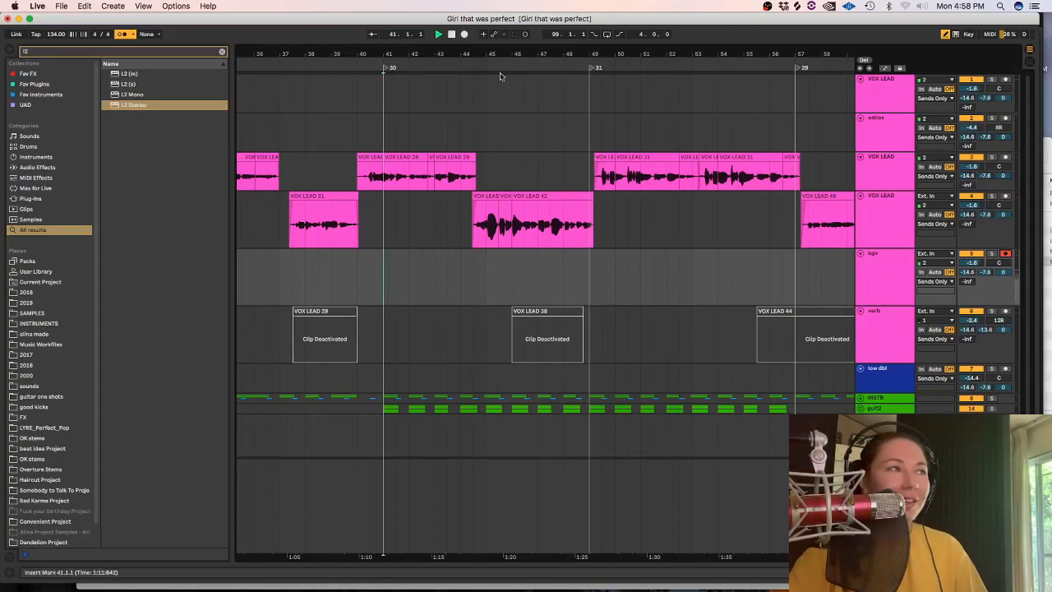
pyautogui.click(464, 33)
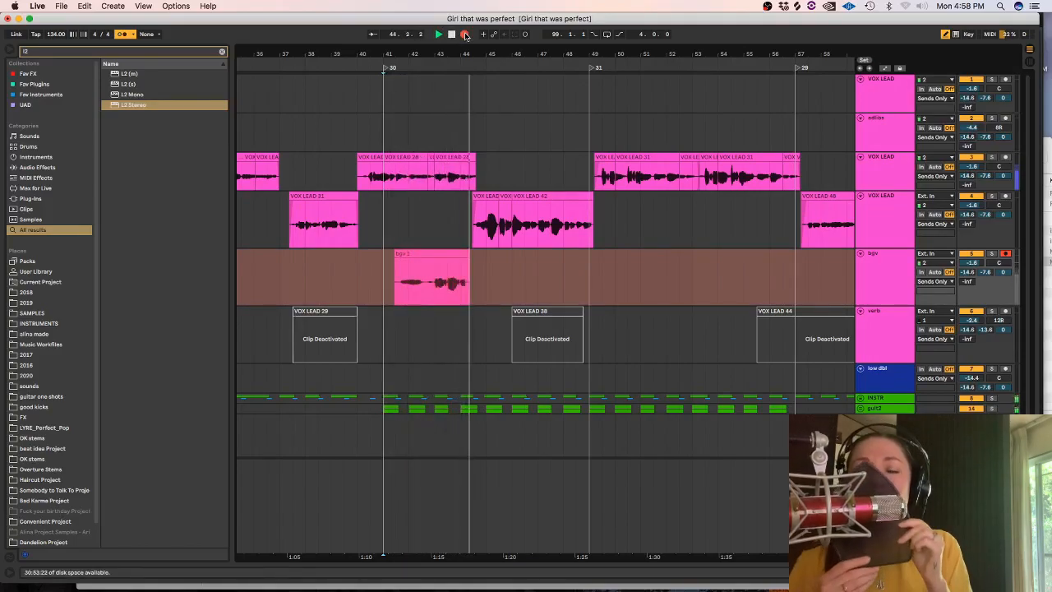
pyautogui.press('space')
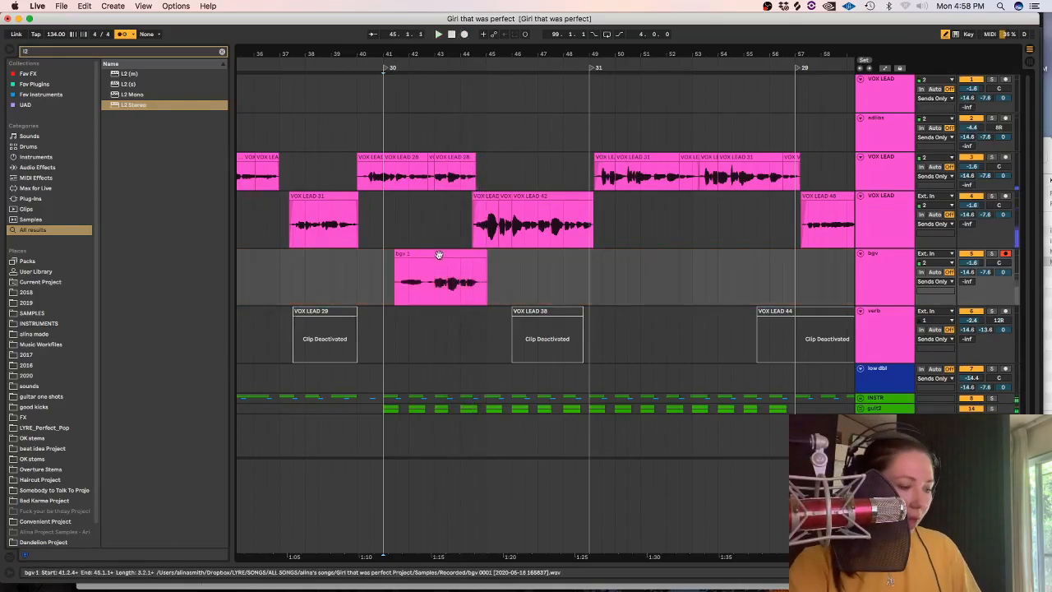
pyautogui.press('super+z')
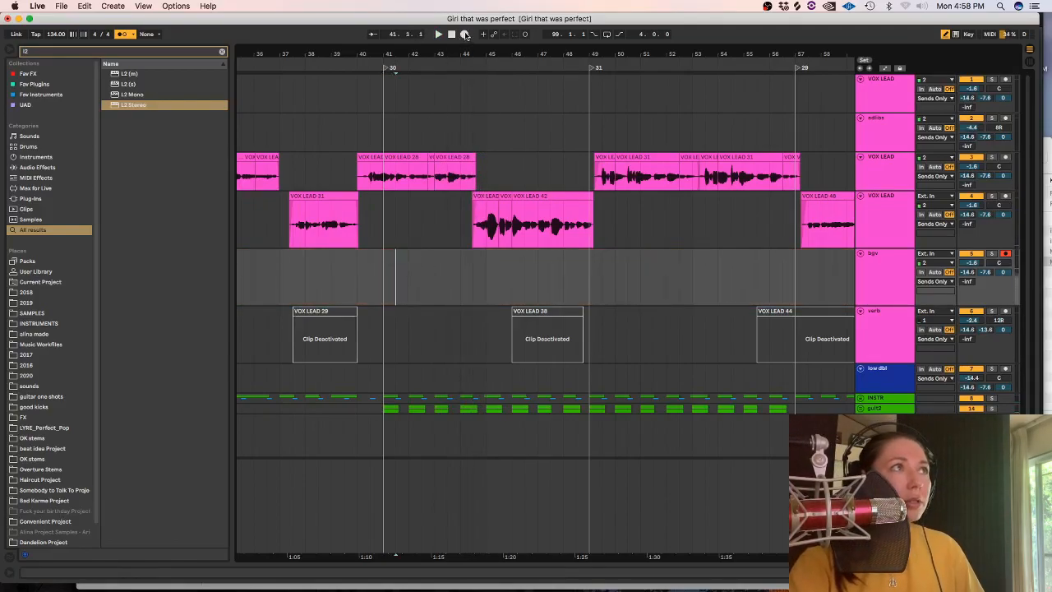
# Record another bgv take from 41.3.1, play it back from 43.1.1 and delete the take.
pyautogui.click(465, 35)
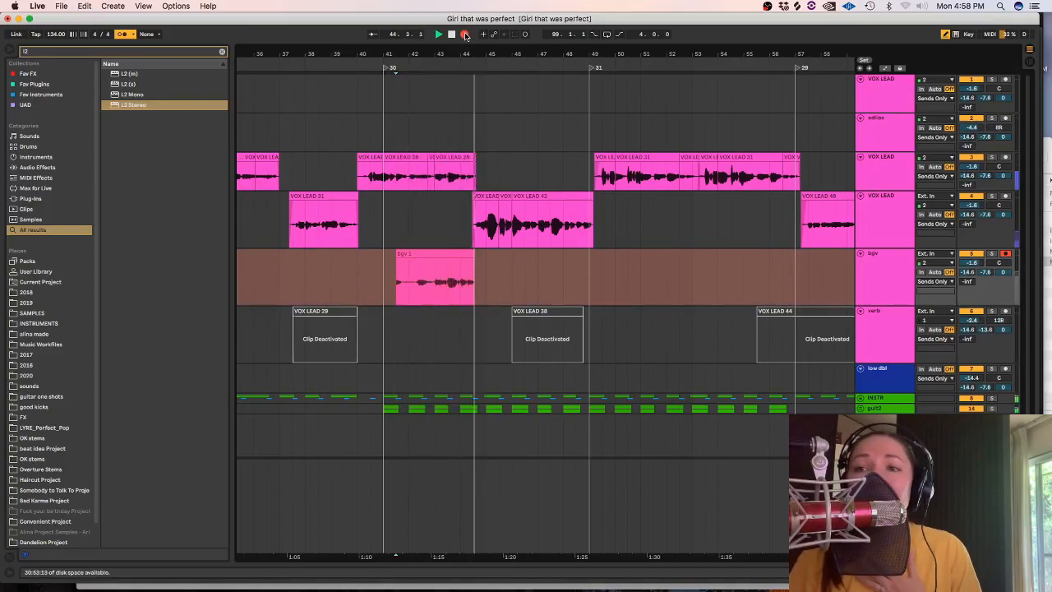
pyautogui.press('space')
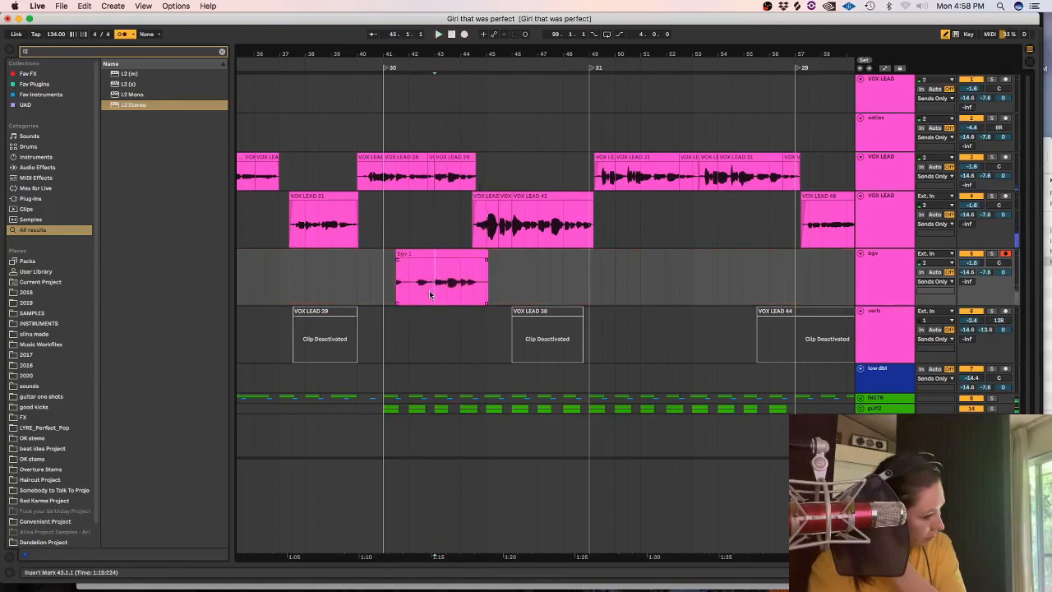
pyautogui.press('+')
pyautogui.press('+')
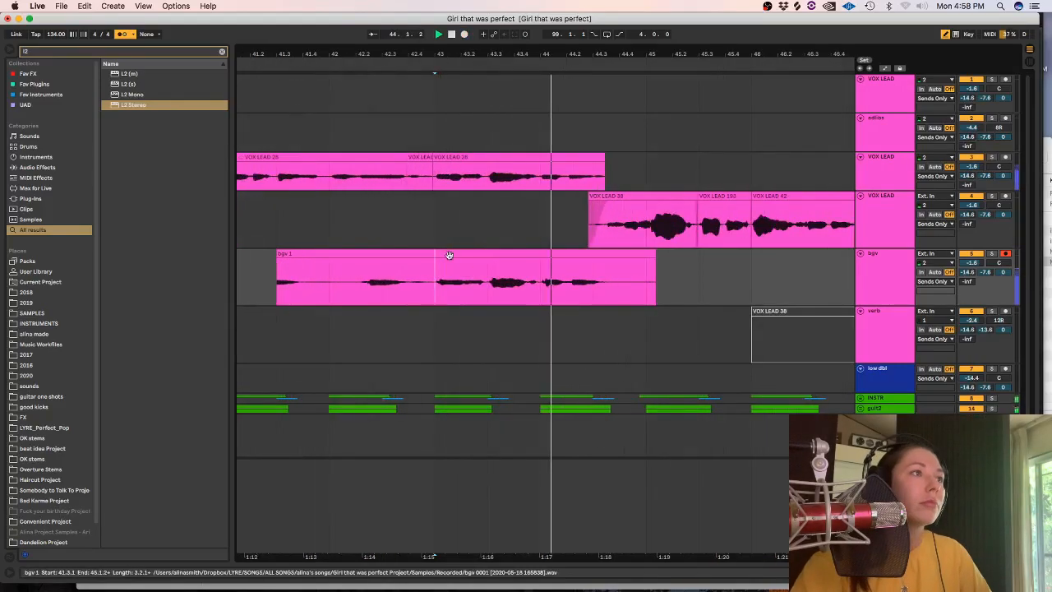
pyautogui.press('space')
pyautogui.click(474, 253)
pyautogui.press('Delete')
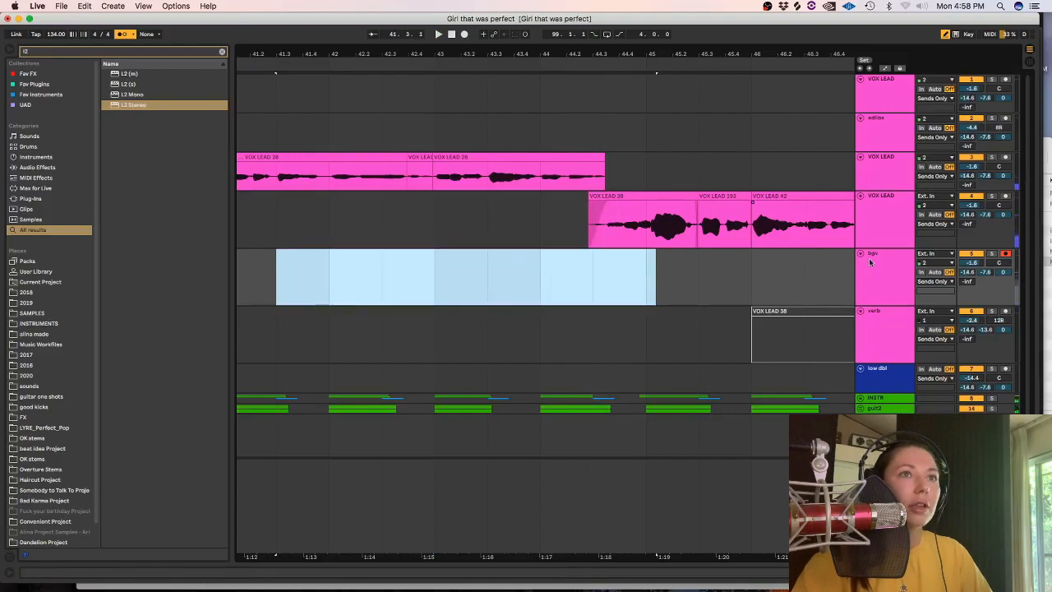
# Set the scale of the bgv track's Auto-Tune EFX 3 to chromatic and close the plug-in window.
pyautogui.doubleClick(868, 256)
pyautogui.click(264, 538)
pyautogui.click(431, 184)
pyautogui.click(430, 193)
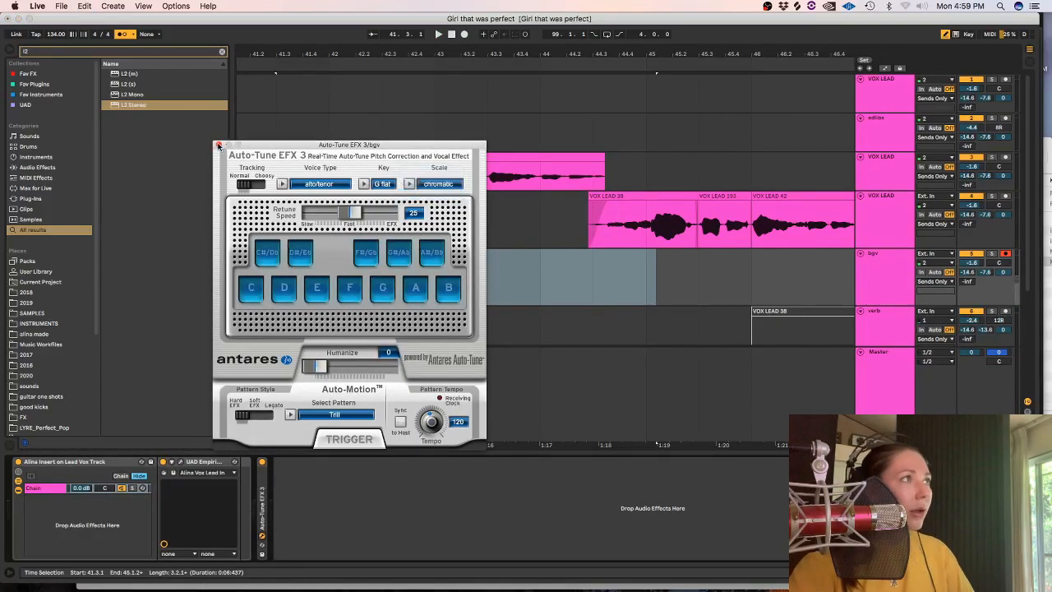
pyautogui.click(218, 145)
# Record a new background vocal take on the bgv track from 42.1.1 to about 44.3, and play it from 43.1.1.
pyautogui.click(393, 271)
pyautogui.click(464, 35)
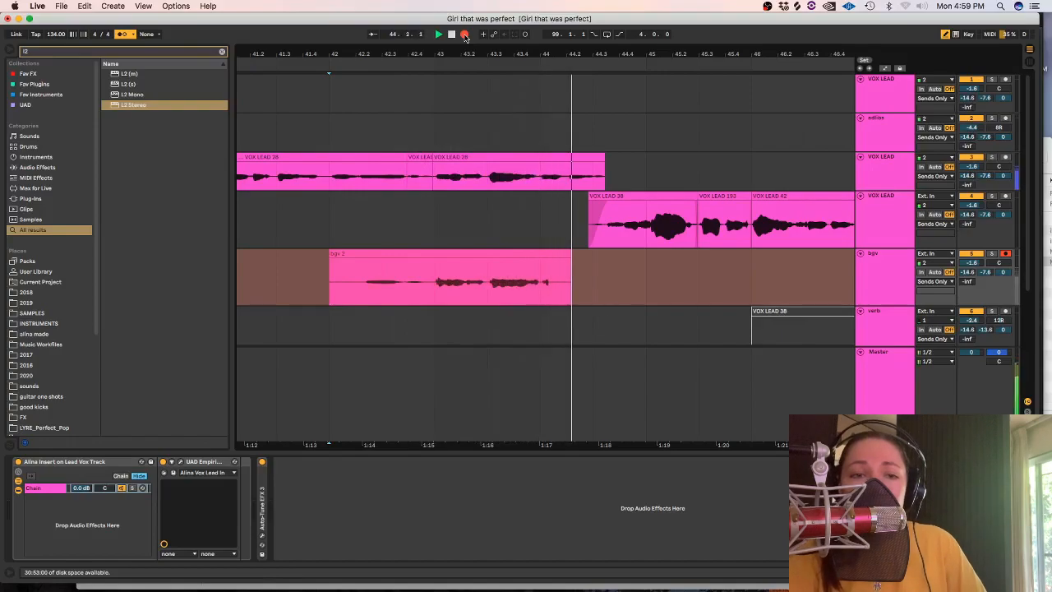
pyautogui.press('space')
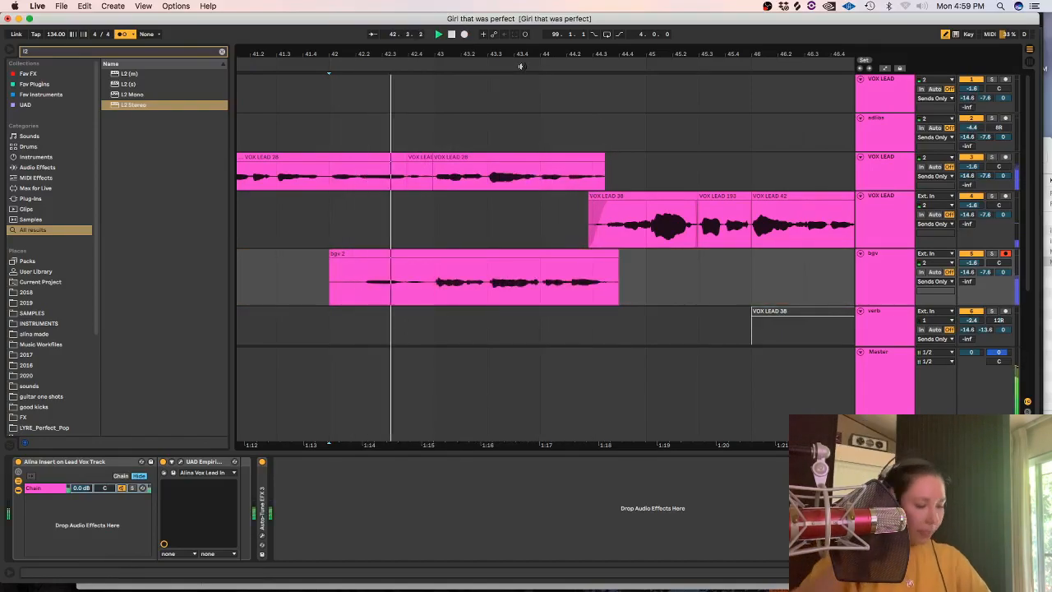
# Split the bgv take at 43.2, just before 43.3 and just before 44.1, and shift the 43.3 phrase slightly earlier.
pyautogui.scroll(3, 436, 282)
pyautogui.moveTo(525, 284); pyautogui.dragTo(532, 255)
pyautogui.press('super+e')
pyautogui.click(416, 269)
pyautogui.press('space')
pyautogui.press('space')
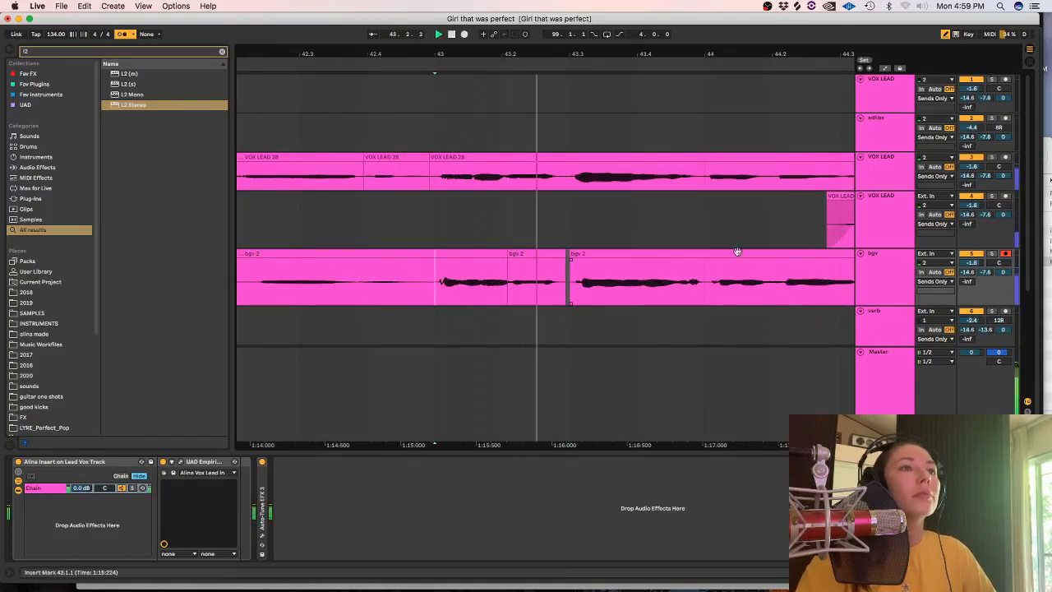
pyautogui.press('super+e')
pyautogui.moveTo(728, 255); pyautogui.dragTo(653, 261)
pyautogui.click(675, 254)
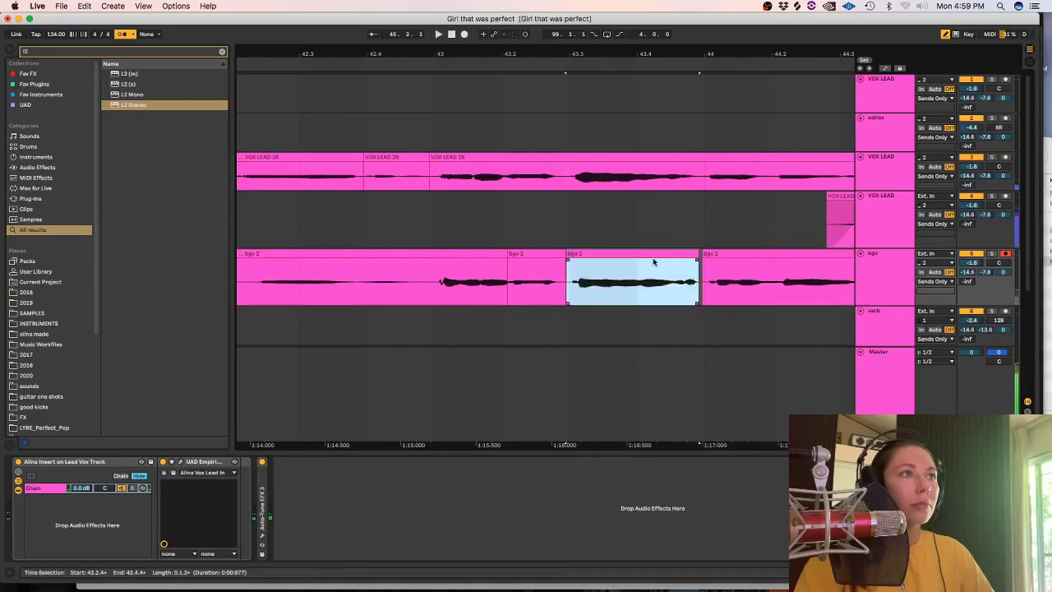
# Split the bgv take at 43.1.1, delete the part before it, and play the remaining phrases from there.
pyautogui.click(435, 284)
pyautogui.press('super+e')
pyautogui.click(406, 254)
pyautogui.press('Delete')
pyautogui.click(432, 283)
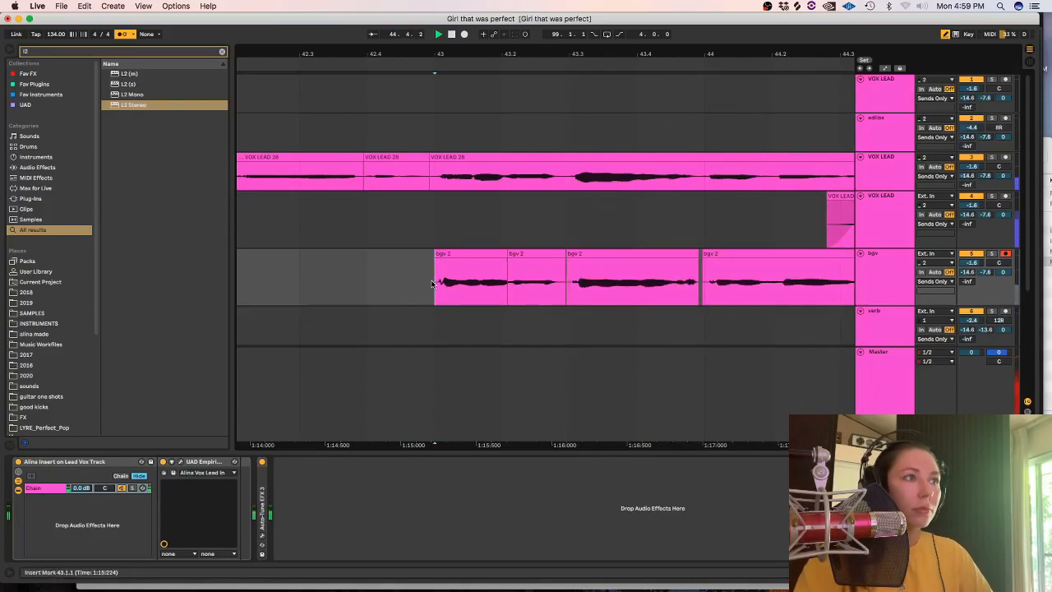
pyautogui.press('space')
pyautogui.press('space')
pyautogui.press('-')
pyautogui.press('-')
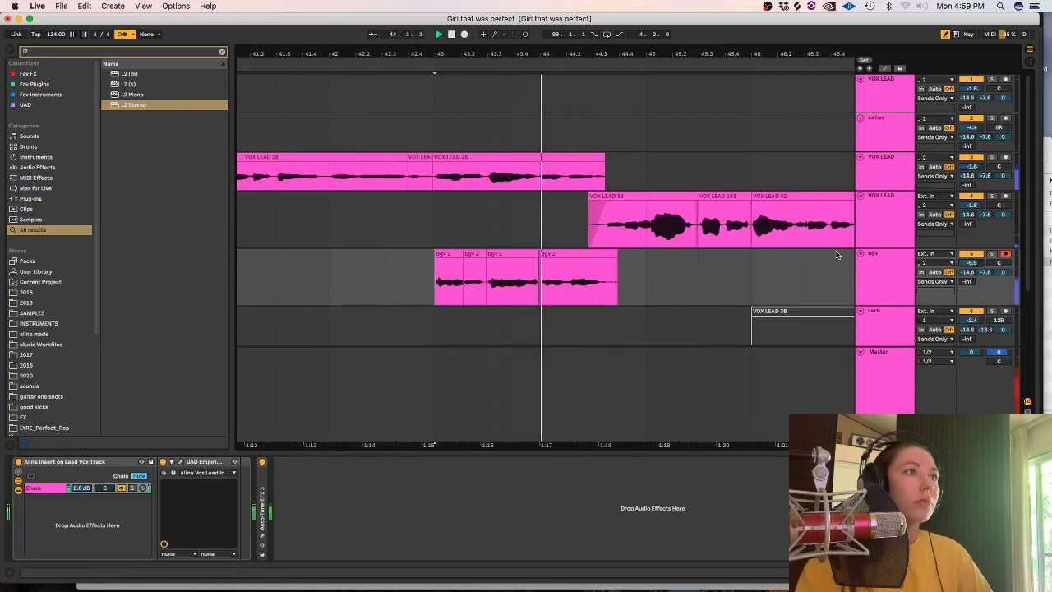
# Search the browser for "make st", add the fx stereo maker preset to the bgv track, and close the Replika XT window.
pyautogui.click(222, 51)
pyautogui.write('make itreo')
pyautogui.press('BackSpace')
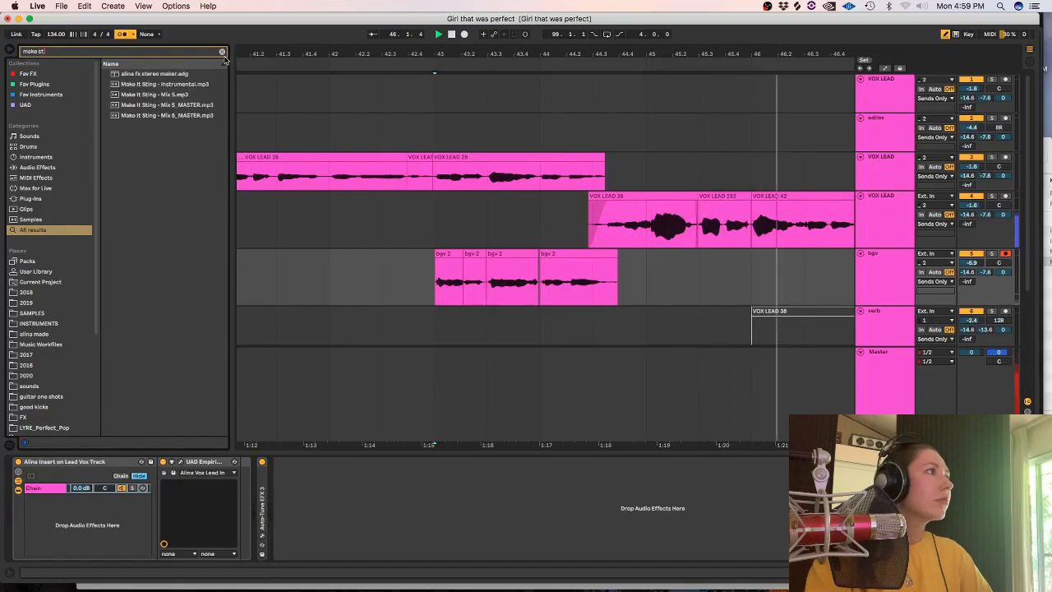
pyautogui.click(164, 74)
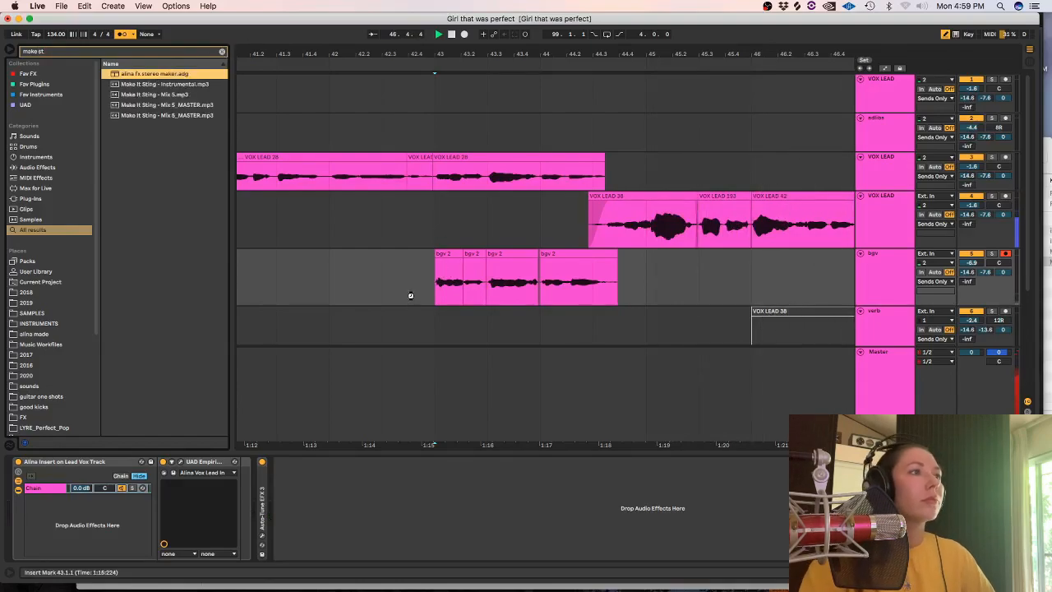
pyautogui.moveTo(433, 271); pyautogui.dragTo(434, 271)
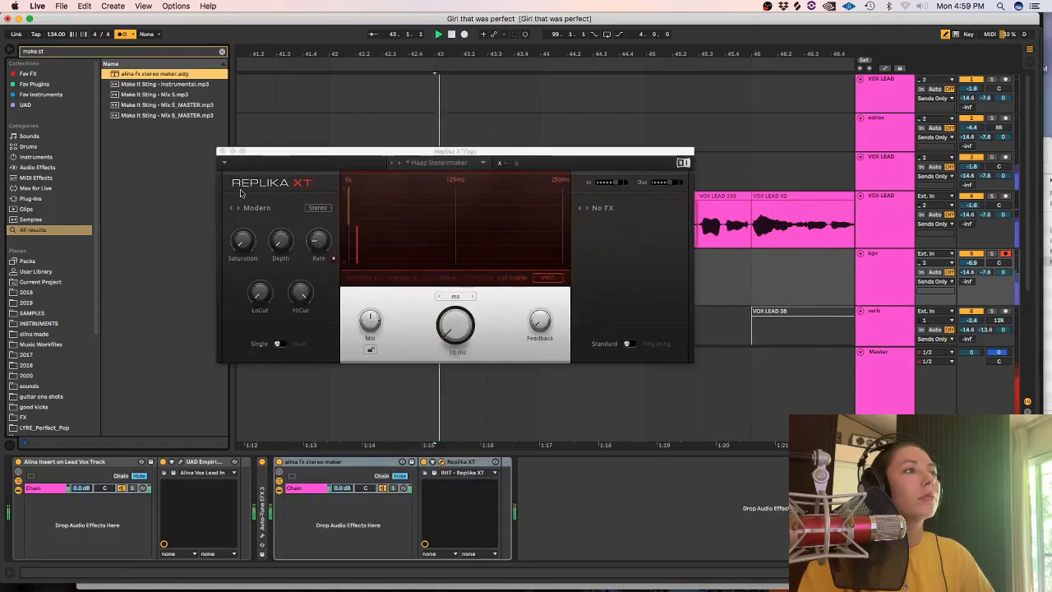
pyautogui.click(222, 151)
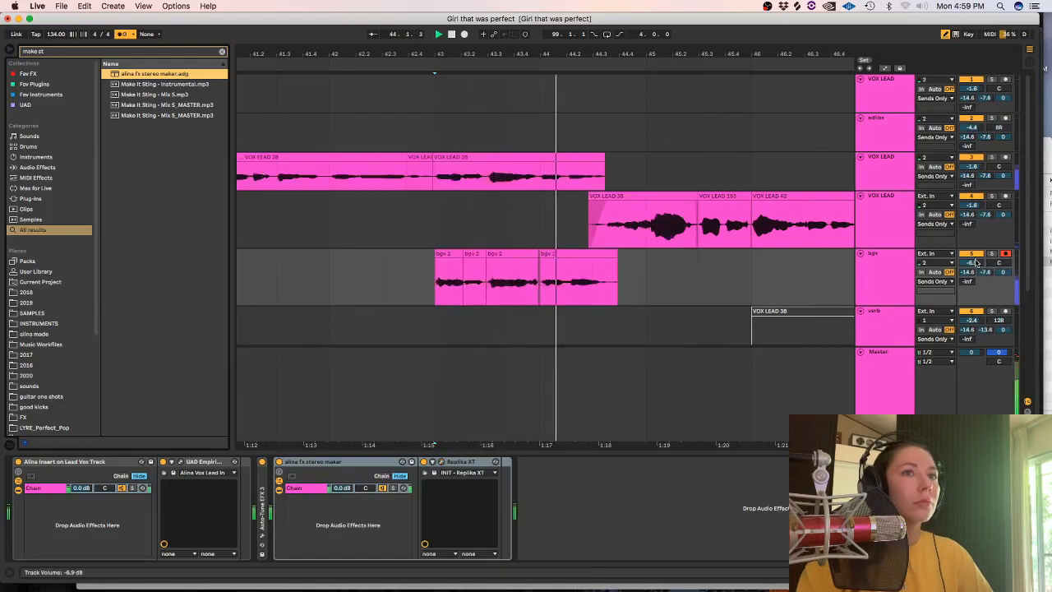
# Lower the bgv track's volume to -14.3 dB and trim the end of its last clip to about 44.3.2.
pyautogui.moveTo(976, 261); pyautogui.dragTo(976, 288)
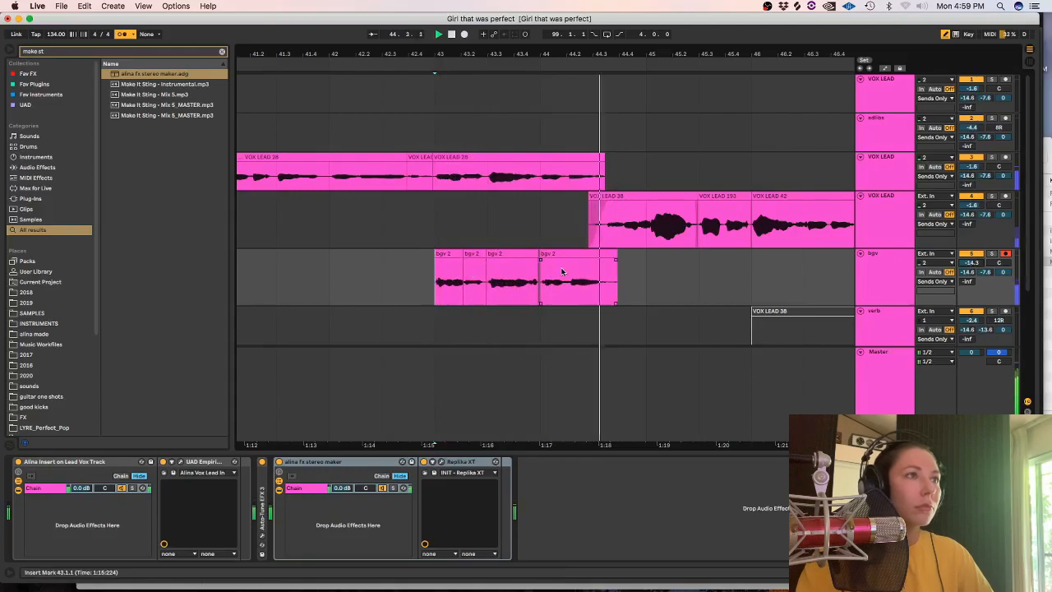
pyautogui.moveTo(646, 280); pyautogui.dragTo(602, 284)
pyautogui.click(603, 266)
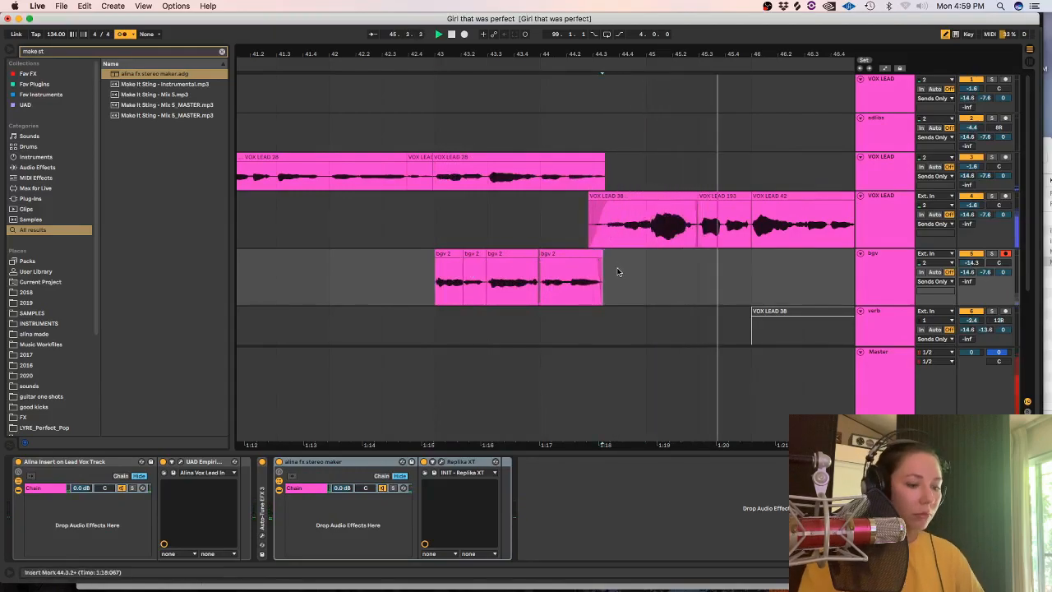
pyautogui.press('space')
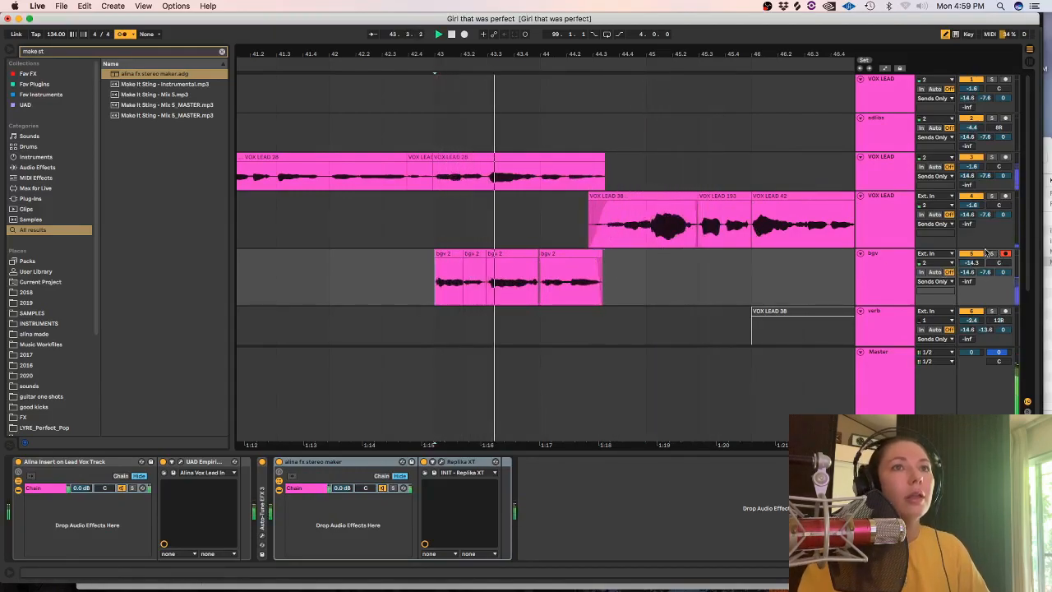
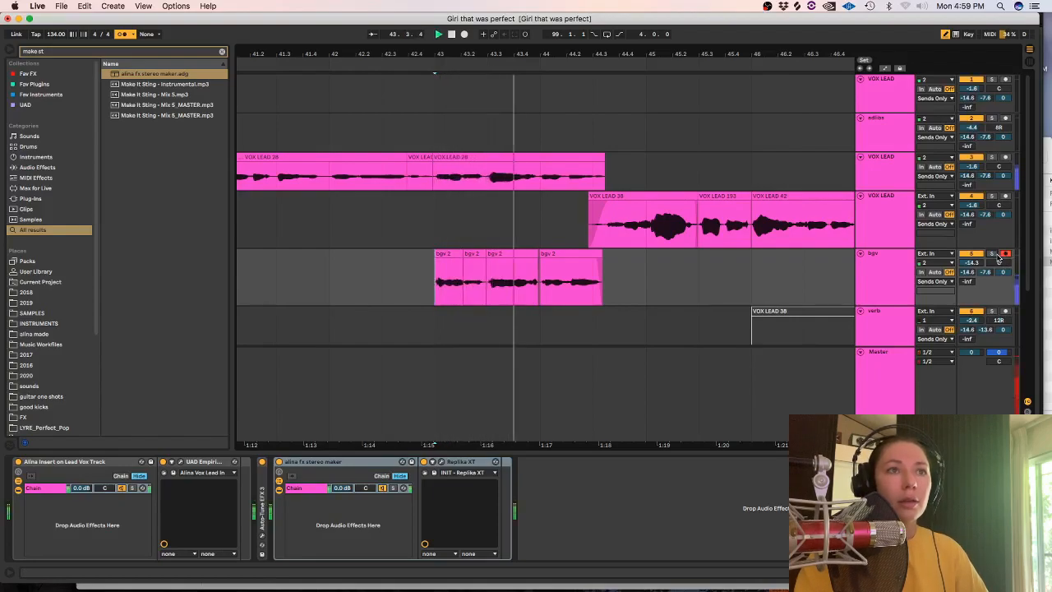
# Duplicate the bgv track, delete the copied clips from the duplicate, and place the insert marker on it at 42.1.1.
pyautogui.click(442, 229)
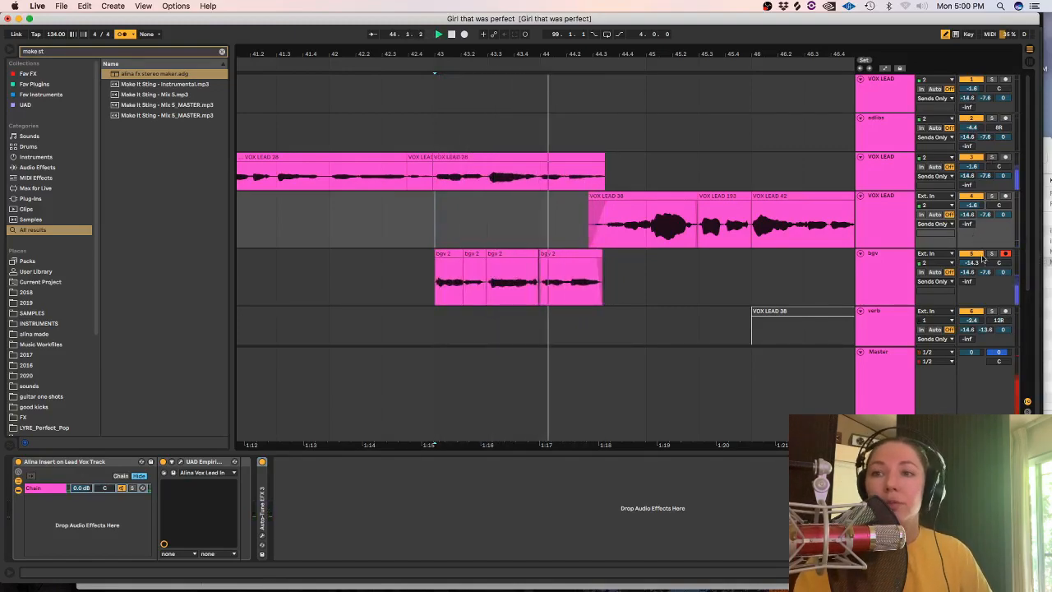
pyautogui.click(883, 258)
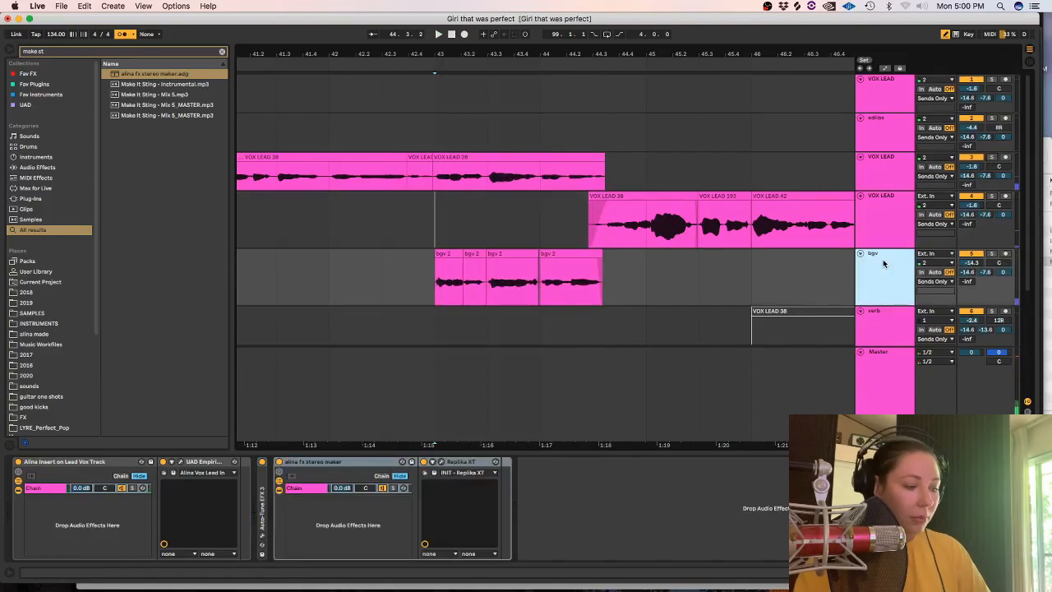
pyautogui.press('super+d')
pyautogui.scroll(-2, 1027, 210)
pyautogui.moveTo(1029, 211); pyautogui.dragTo(1029, 225)
pyautogui.moveTo(646, 265); pyautogui.dragTo(374, 265)
pyautogui.press('Delete')
pyautogui.click(341, 264)
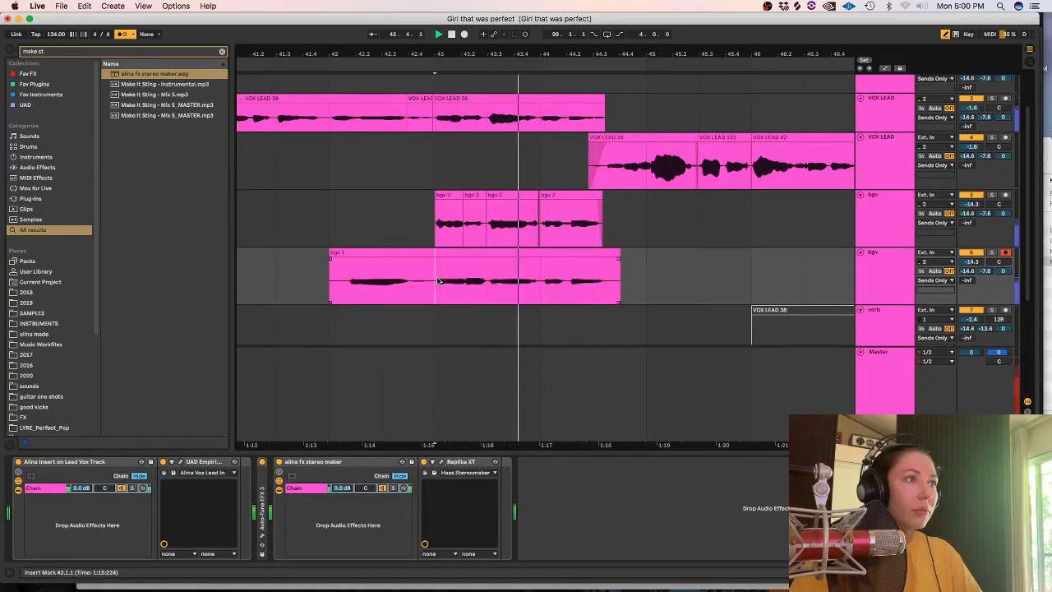
# Split the new take on the duplicate bgv track just before 43.1, nudge the rest slightly earlier, and solo that track.
pyautogui.press('+')
pyautogui.press('+')
pyautogui.click(446, 261)
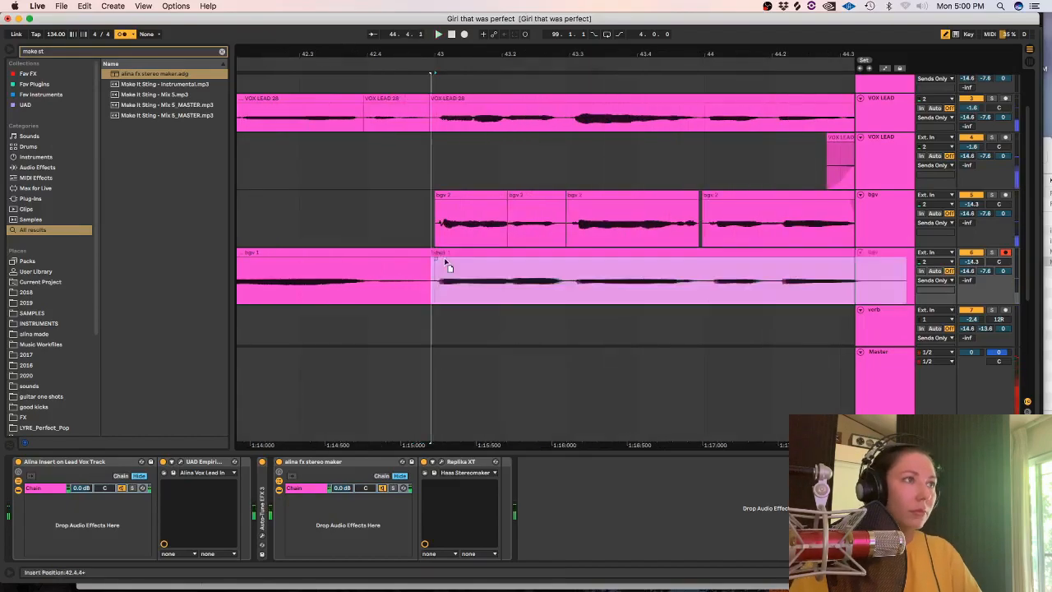
pyautogui.moveTo(445, 263); pyautogui.dragTo(444, 263)
pyautogui.click(992, 252)
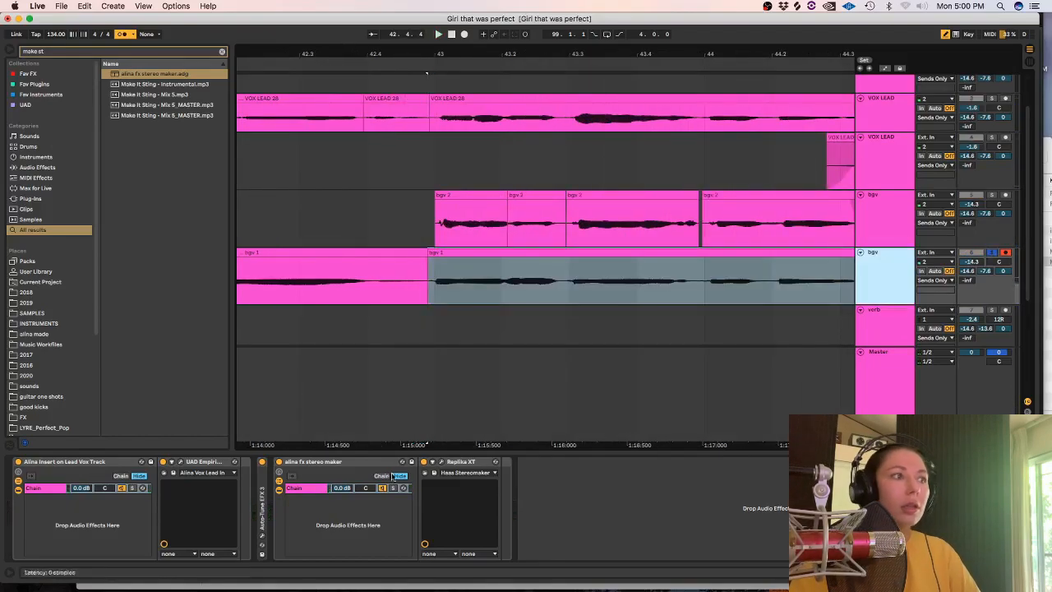
# In Auto-Tune EFX 3 on the duplicate bgv track, set the scale to minor and close the plug-in window.
pyautogui.click(262, 539)
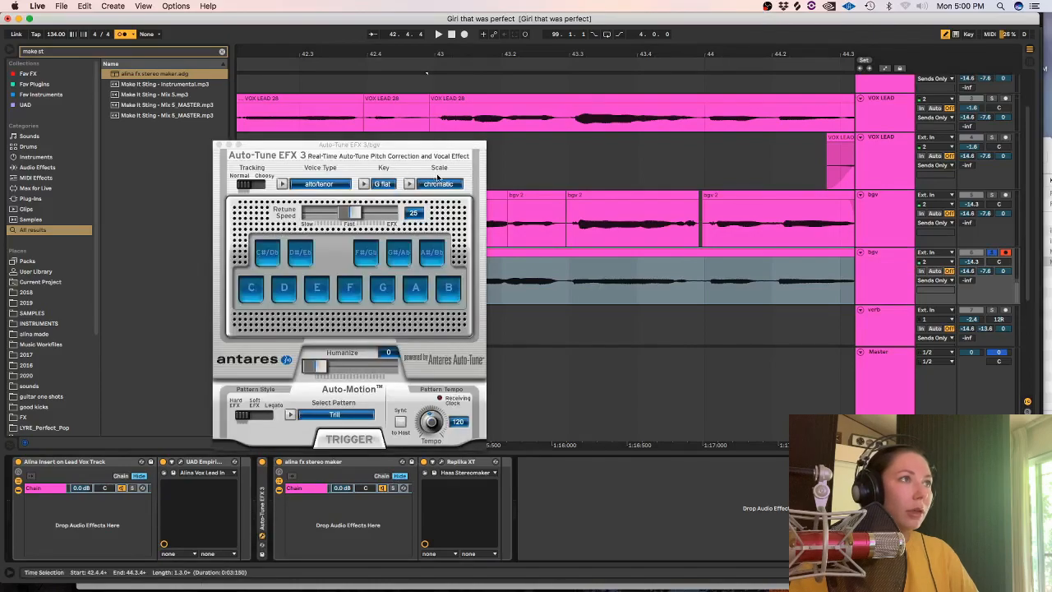
pyautogui.click(436, 185)
pyautogui.click(428, 173)
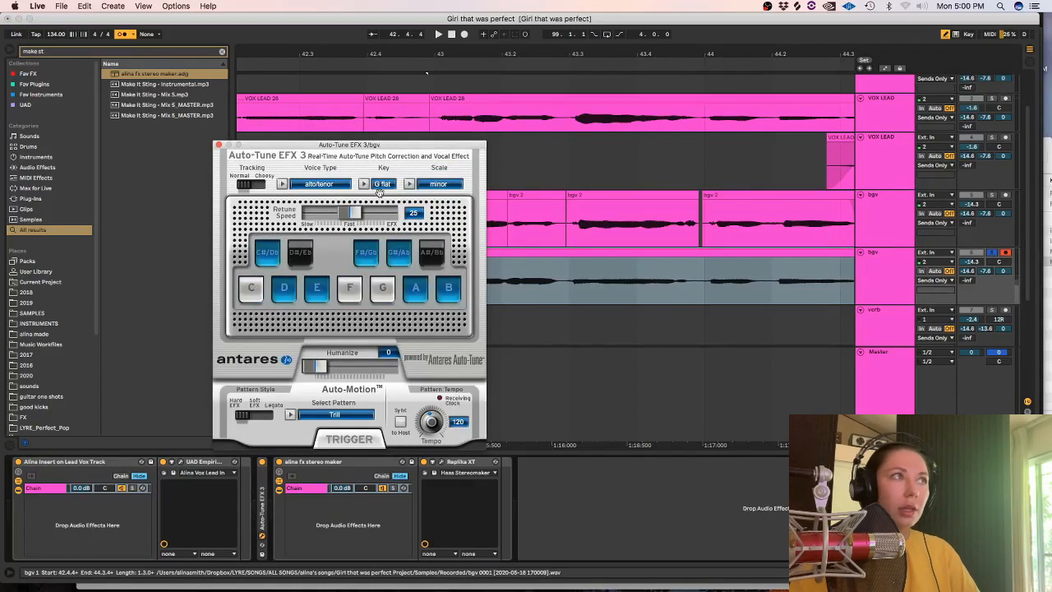
pyautogui.click(217, 144)
# Play the soloed take, delete its part before 43.1.1, and split the remainder just before 43.3 and at 44.1.
pyautogui.press('space')
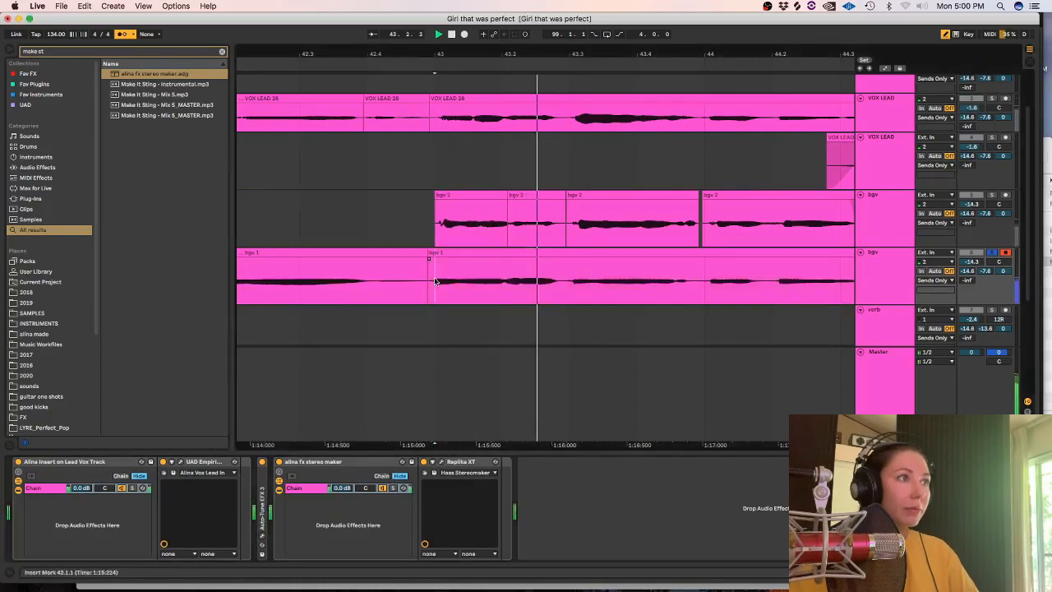
pyautogui.click(380, 280)
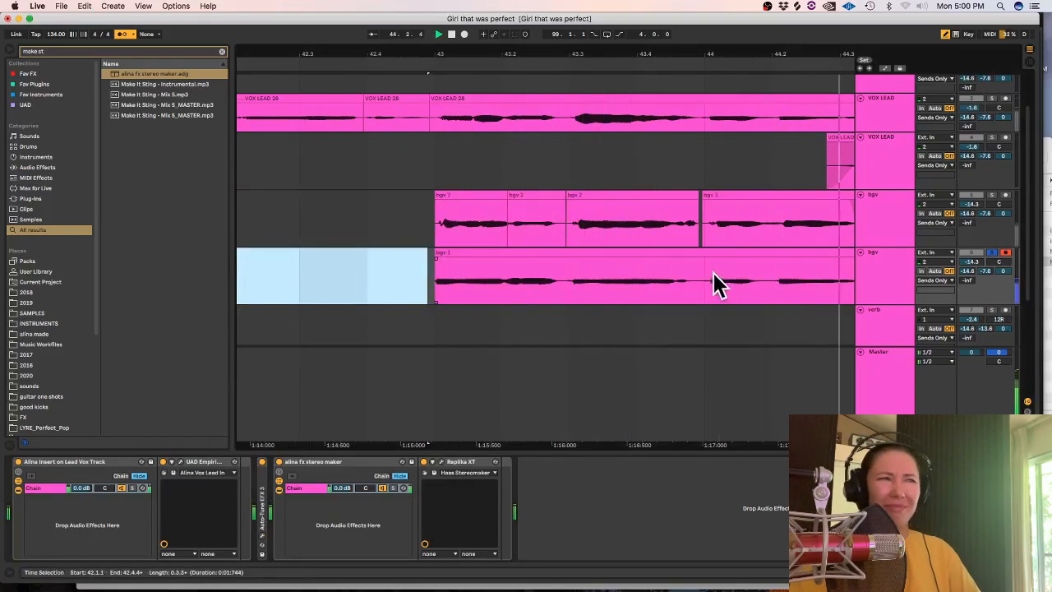
pyautogui.moveTo(720, 286); pyautogui.dragTo(584, 276)
# Set the warp mode of the duplicate track's 43.3 phrase to Complex Pro, detune it 20 ct, and return to the device view.
pyautogui.doubleClick(458, 276)
pyautogui.click(119, 110)
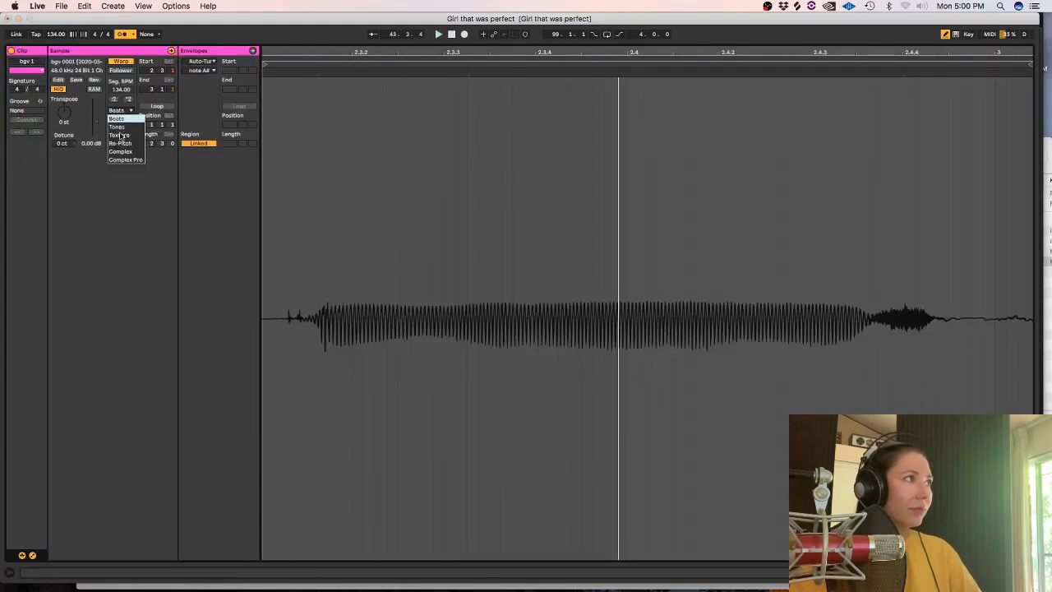
pyautogui.moveTo(65, 145); pyautogui.dragTo(65, 140)
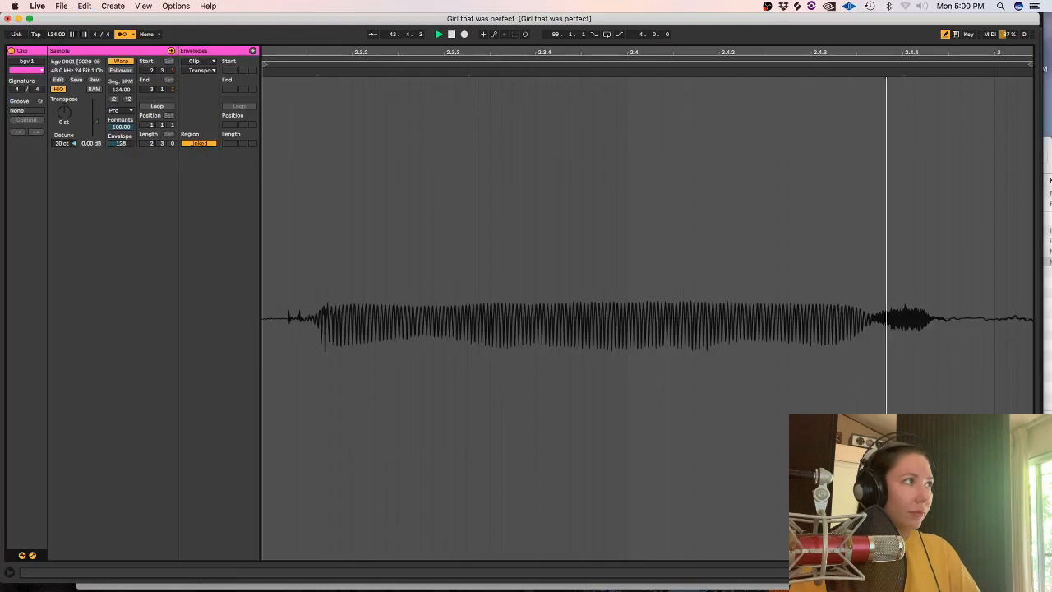
pyautogui.hotkey('shift', 'Tab')
pyautogui.click(495, 120)
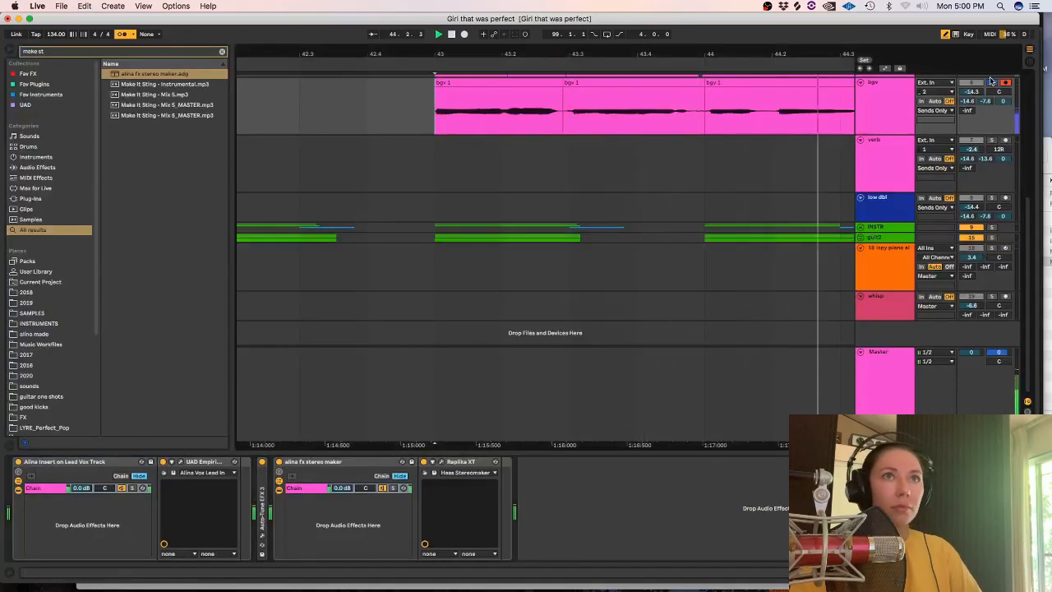
# Hide the device view below the arrangement.
pyautogui.scroll(5, 704, 226)
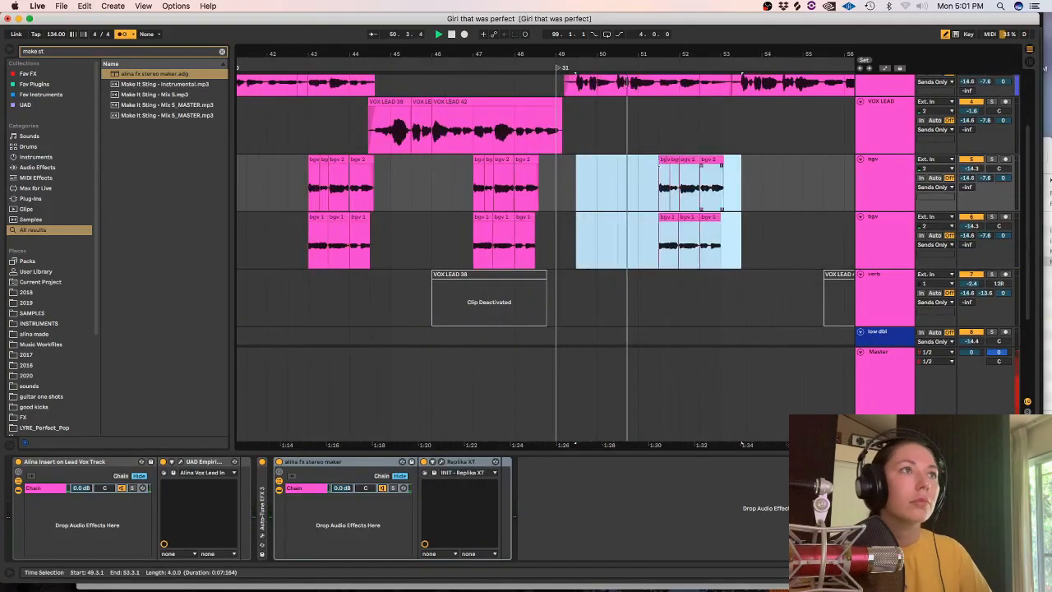
pyautogui.press('alt+super+l')
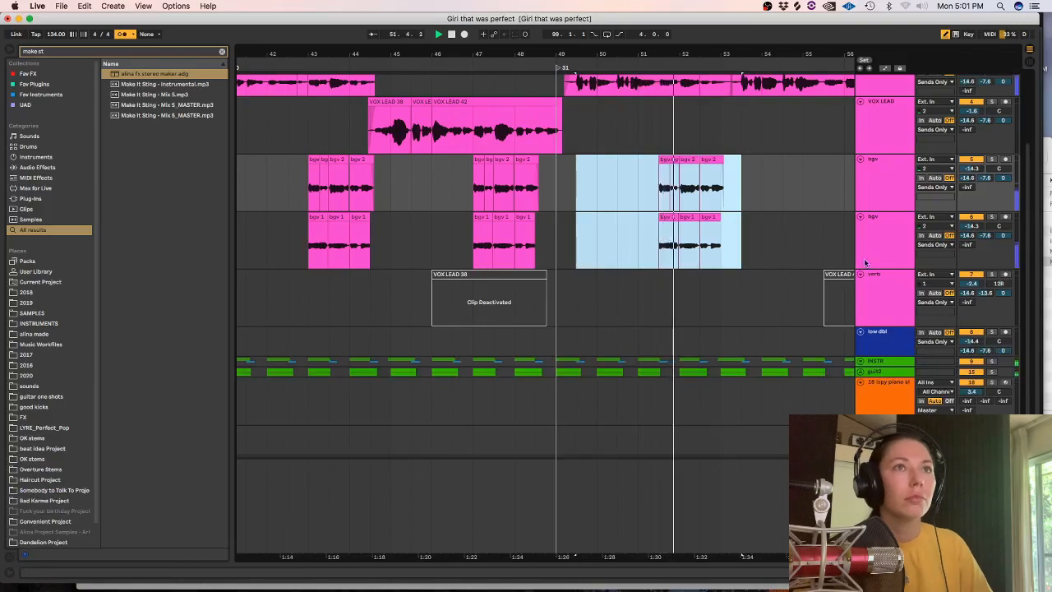
pyautogui.scroll(3, 1027, 258)
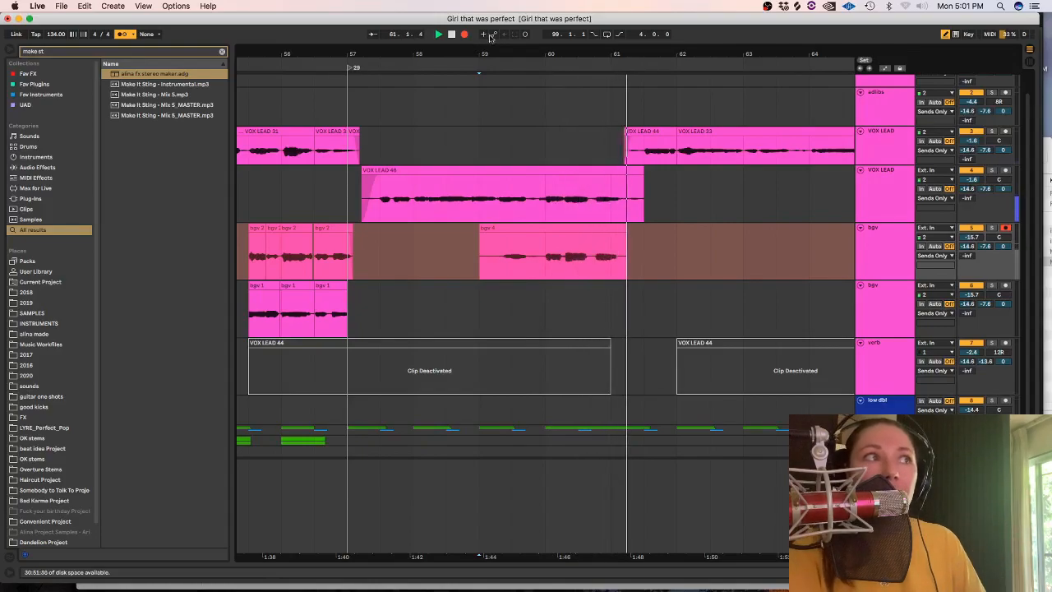
# Stop recording, move the new take at 59.1.1 to the second bgv track, and deactivate it there.
pyautogui.press('space')
pyautogui.moveTo(506, 250); pyautogui.dragTo(503, 309)
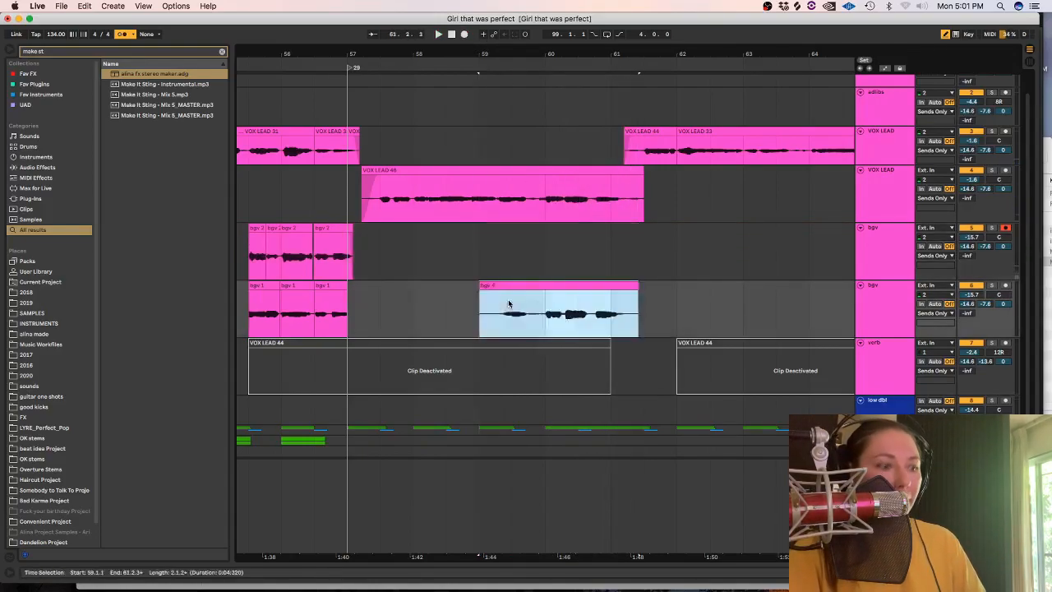
pyautogui.press('0')
pyautogui.click(502, 287)
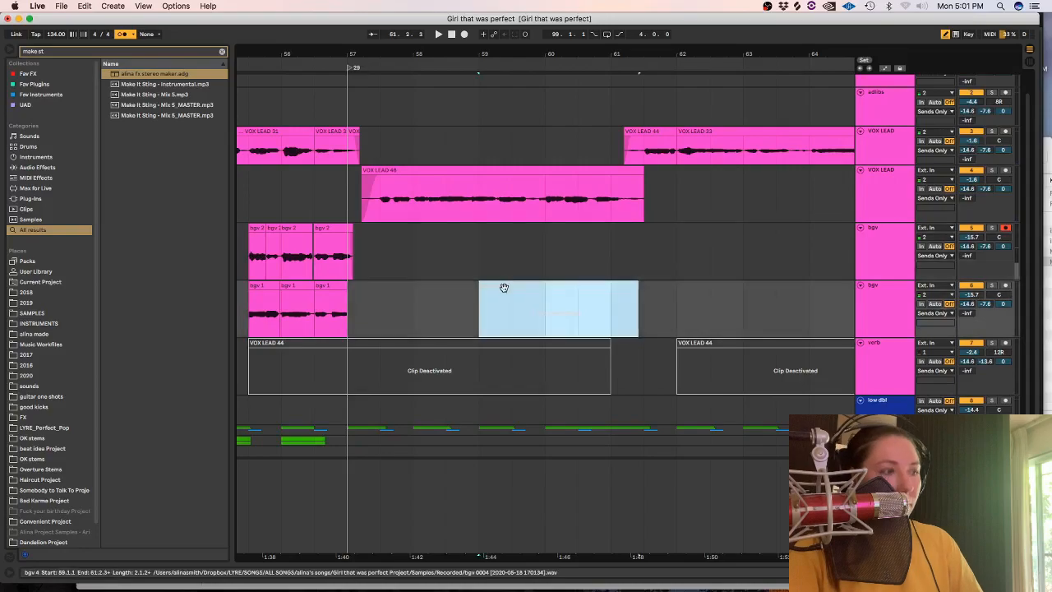
pyautogui.press('-')
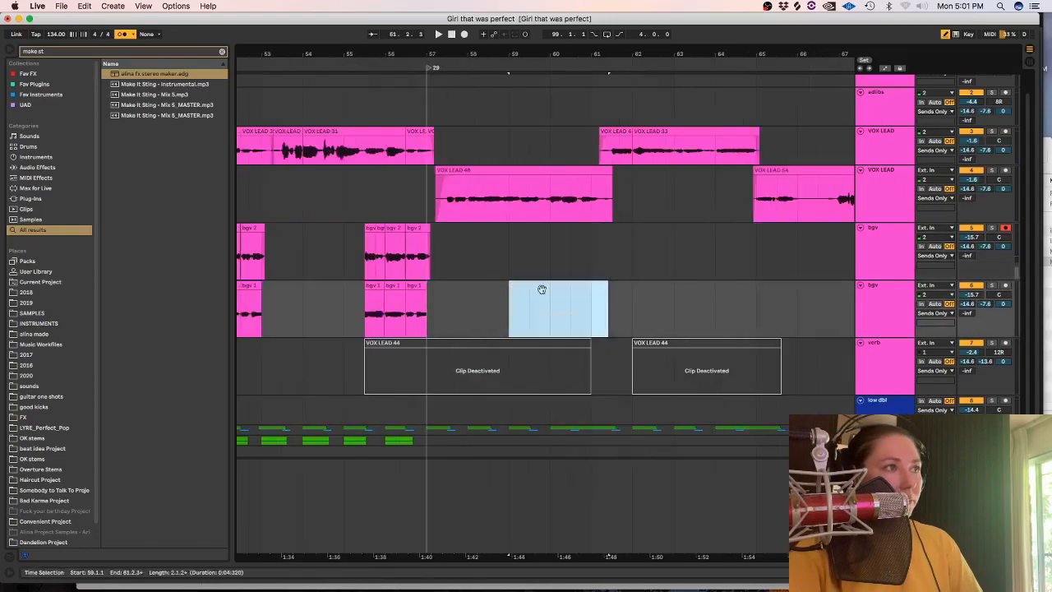
pyautogui.click(464, 35)
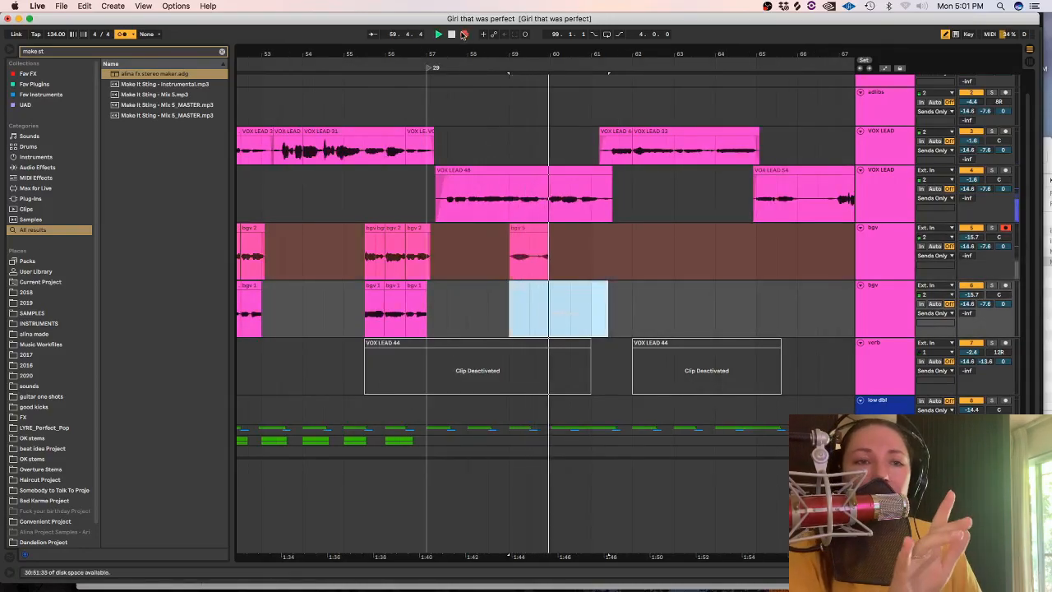
pyautogui.press('space')
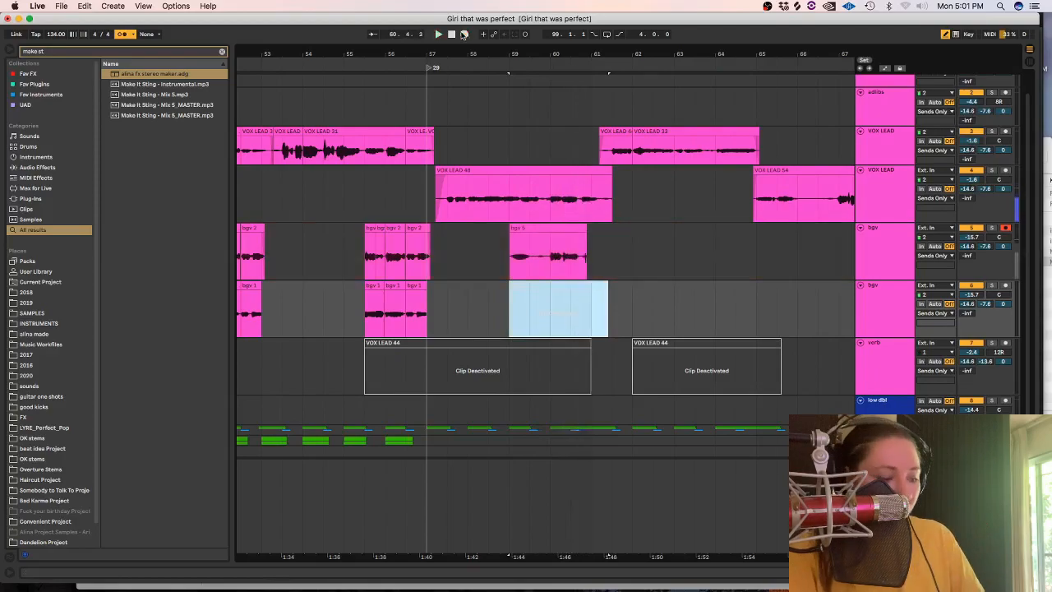
pyautogui.press('super+z')
# Record a take on the first bgv track from 59.1.1, reactivate the take below it, and play both from 60.1.1.
pyautogui.click(464, 35)
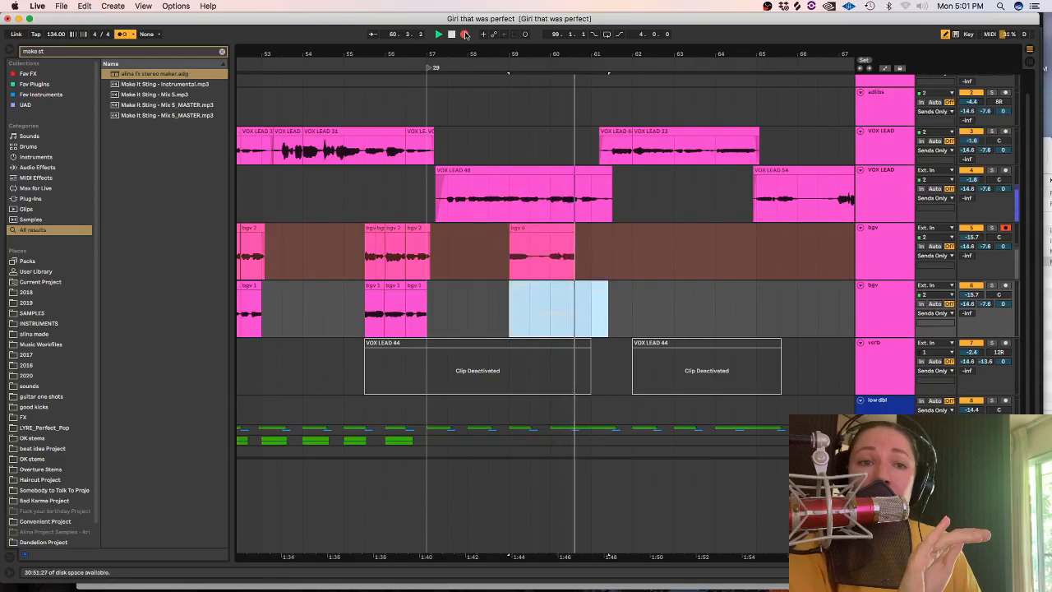
pyautogui.press('space')
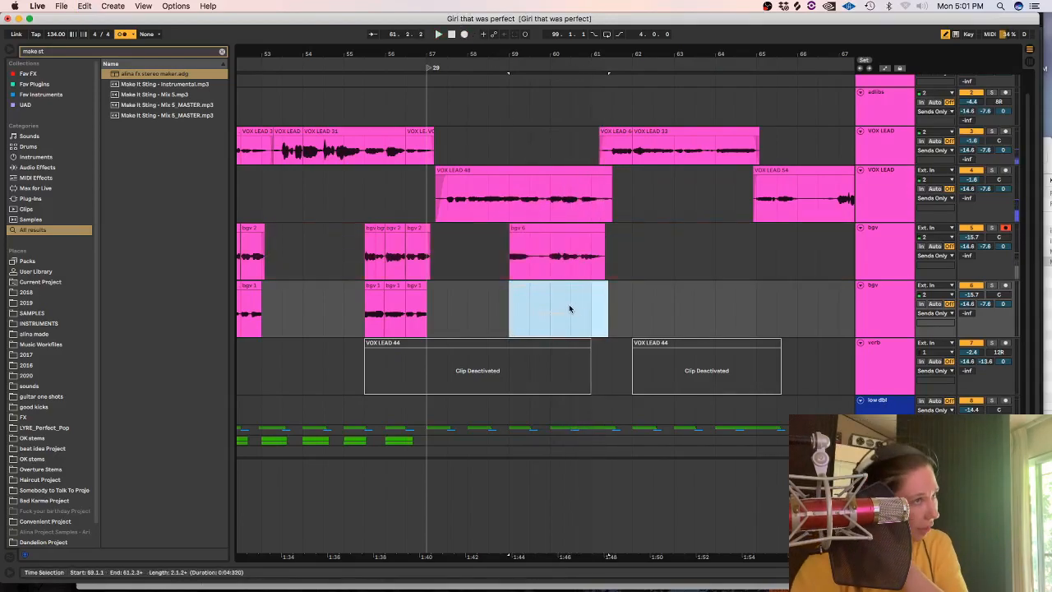
pyautogui.click(551, 265)
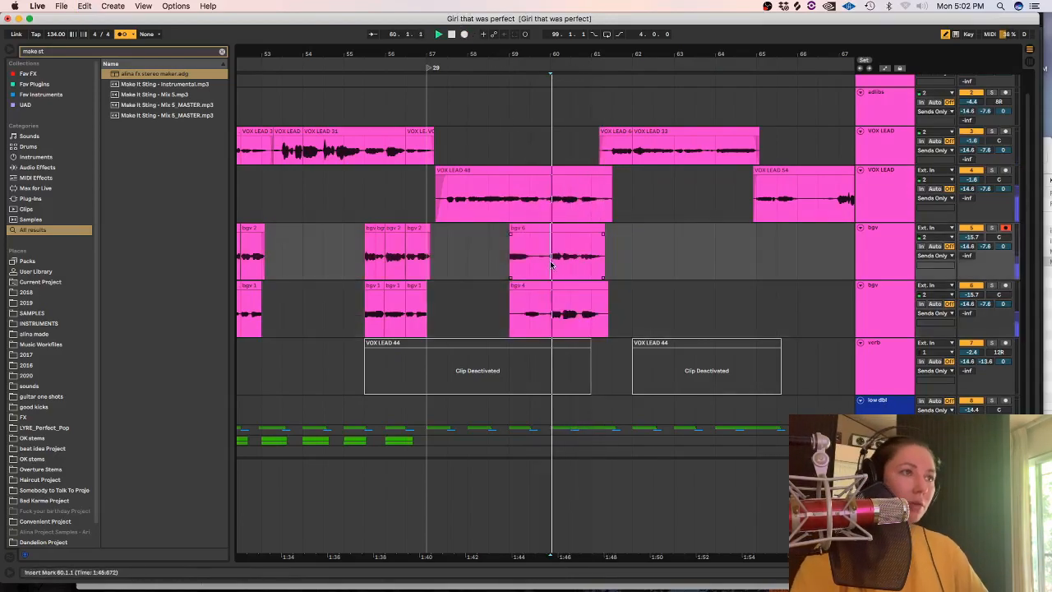
# Delete the parts of both new bgv takes that lie before about 60.1.
pyautogui.press('+')
pyautogui.moveTo(483, 267); pyautogui.dragTo(545, 305)
pyautogui.press('Delete')
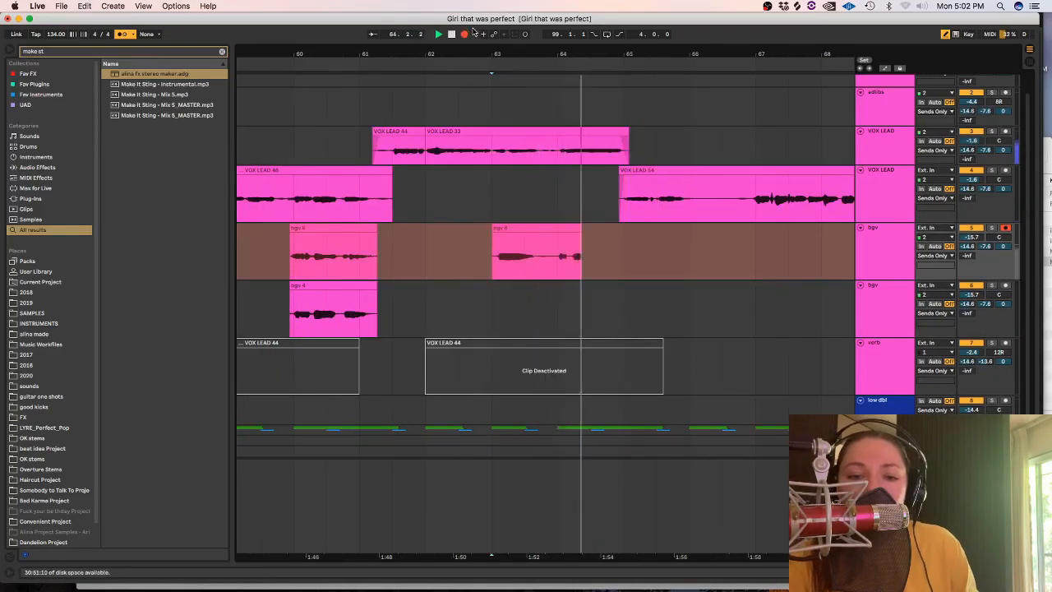
# Stop the recording begun at 63.1.1, delete its part before 64.1, and move the rest to the second bgv track.
pyautogui.press('space')
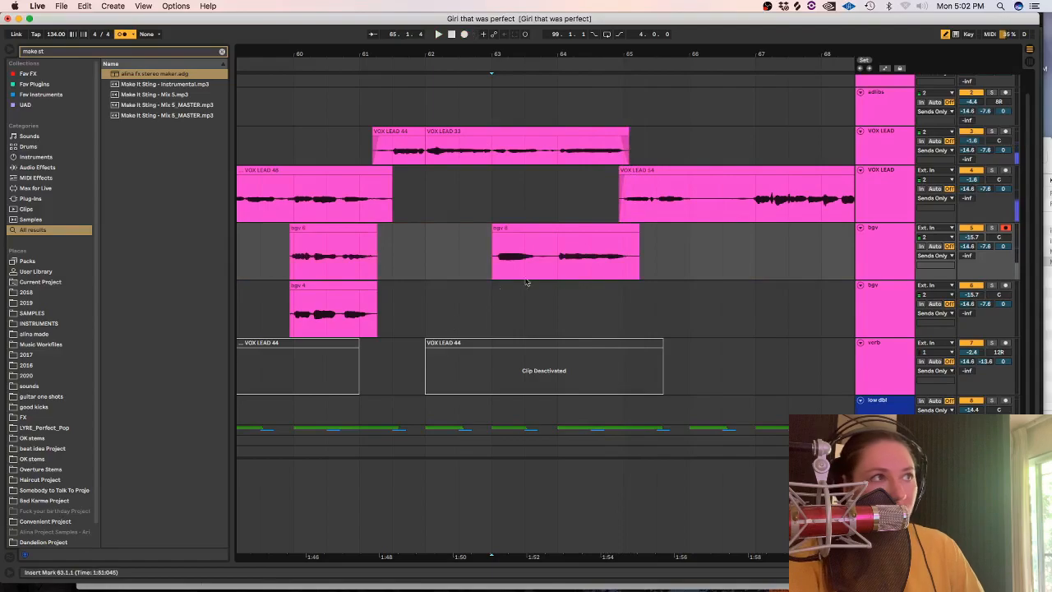
pyautogui.moveTo(531, 253); pyautogui.dragTo(508, 254)
pyautogui.press('Delete')
pyautogui.moveTo(594, 227); pyautogui.dragTo(594, 314)
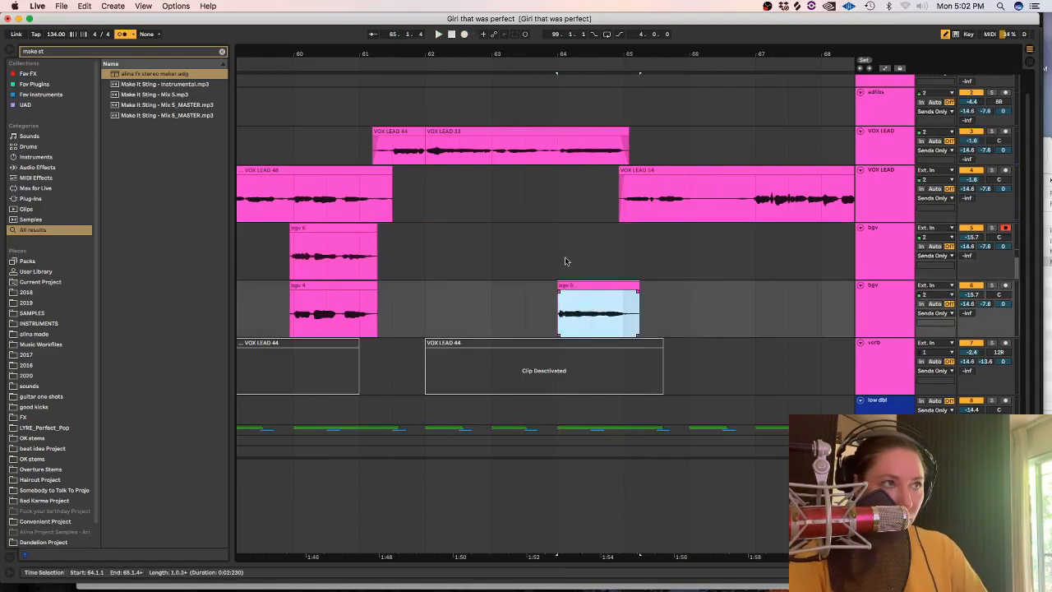
# Play from 63.1.1, record a take on the first bgv track from there, and delete its part before about 64.1.
pyautogui.click(489, 247)
pyautogui.press('space')
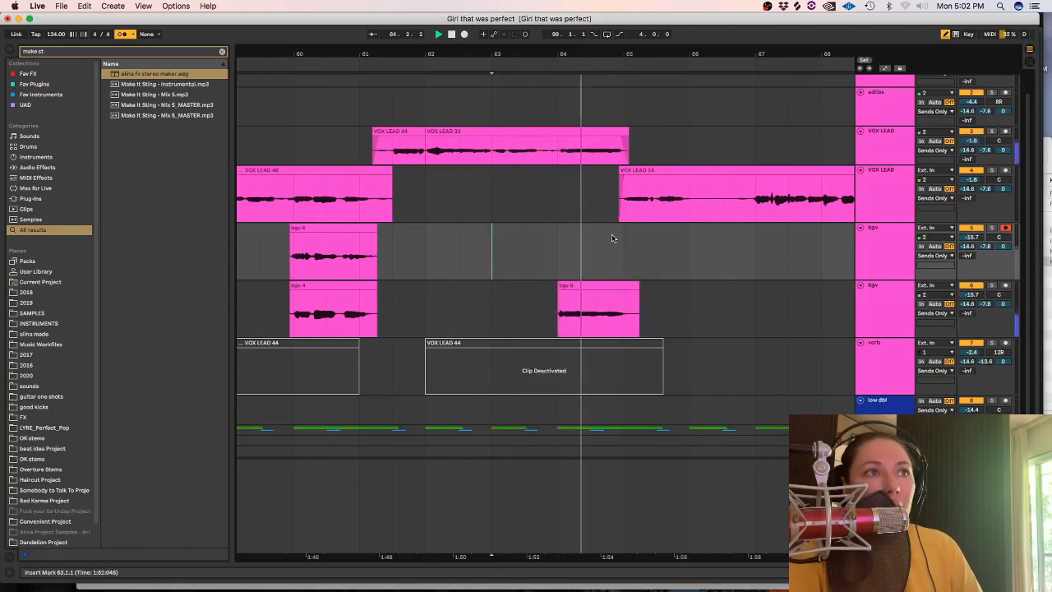
pyautogui.press('space')
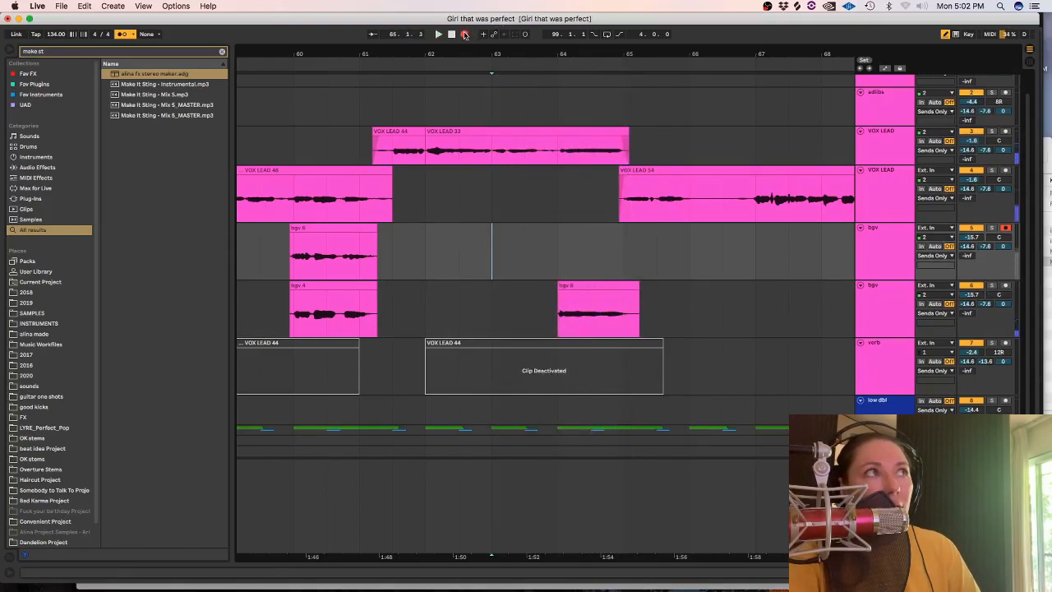
pyautogui.click(464, 35)
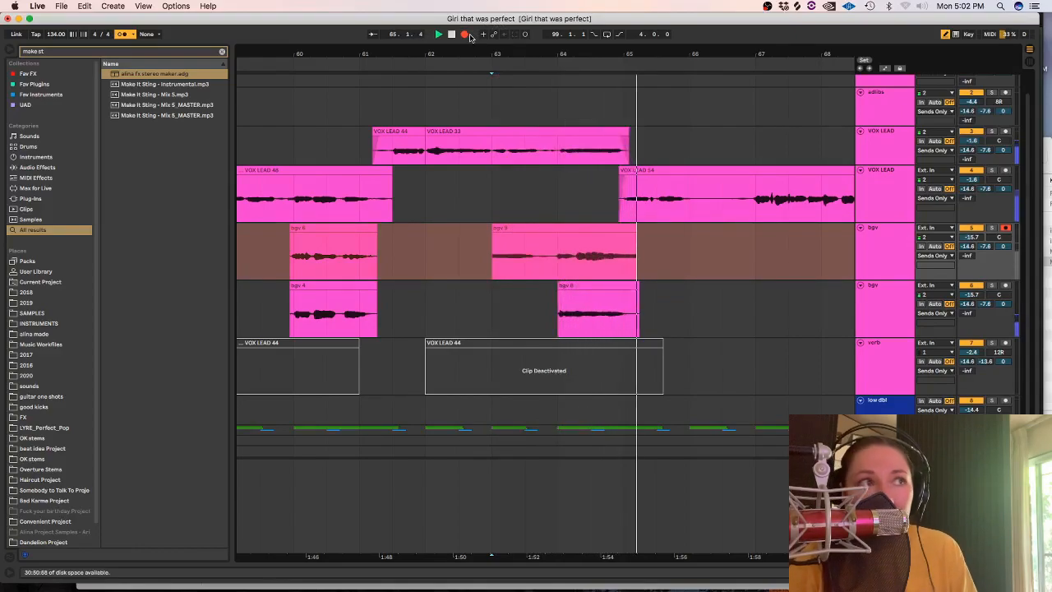
pyautogui.press('space')
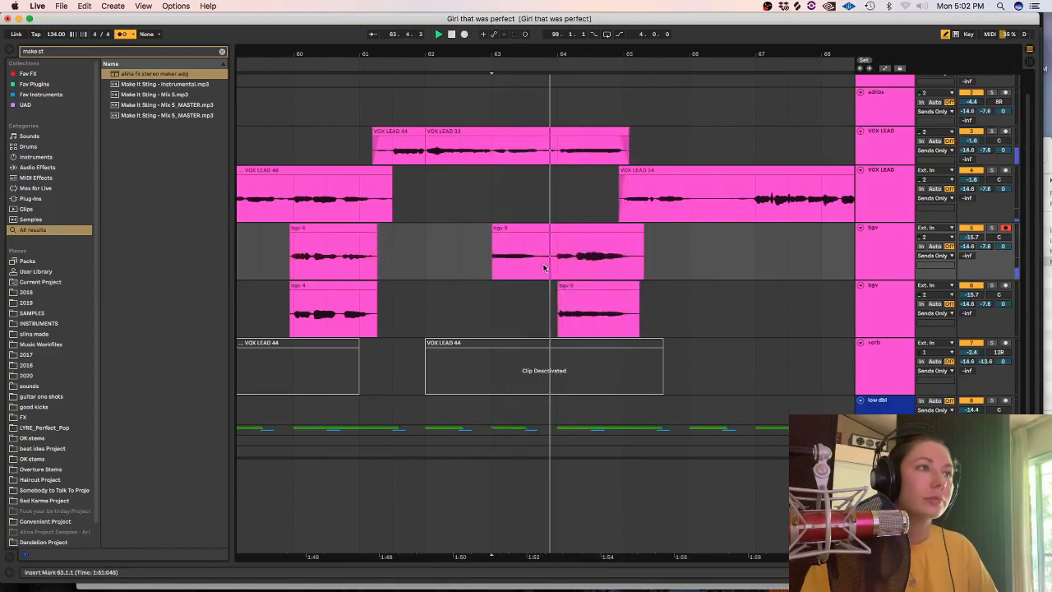
pyautogui.moveTo(551, 260); pyautogui.dragTo(462, 254)
pyautogui.press('Delete')
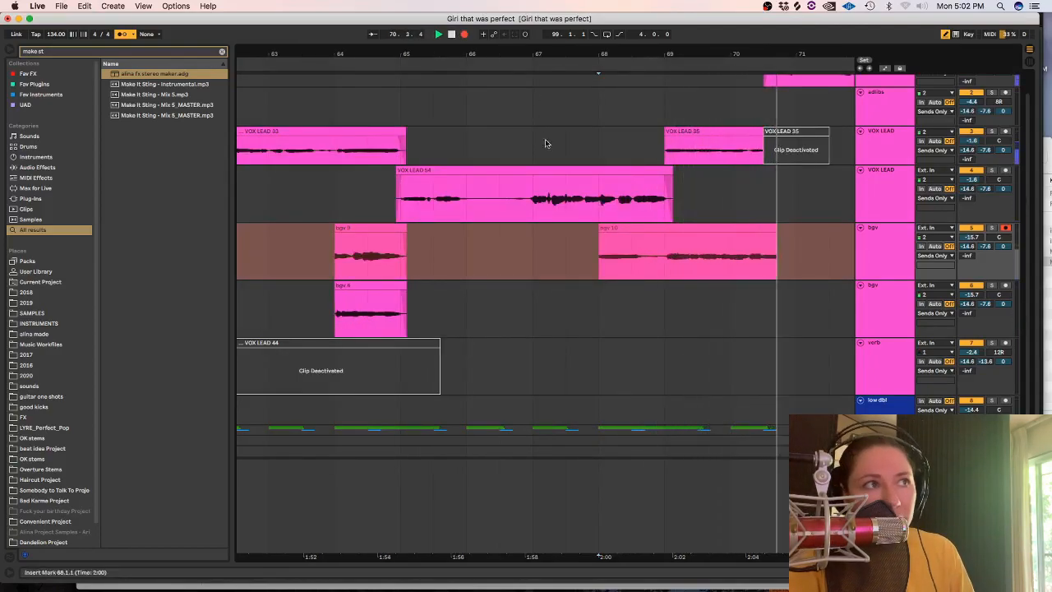
# Stop the recording begun at 68.1.1, trim its start to about 69.1, and move it to the second bgv track.
pyautogui.press('space')
pyautogui.moveTo(567, 250); pyautogui.dragTo(698, 298)
# Record another take on the first bgv track from 68.1.1 and play it back from 69.1.1.
pyautogui.click(599, 250)
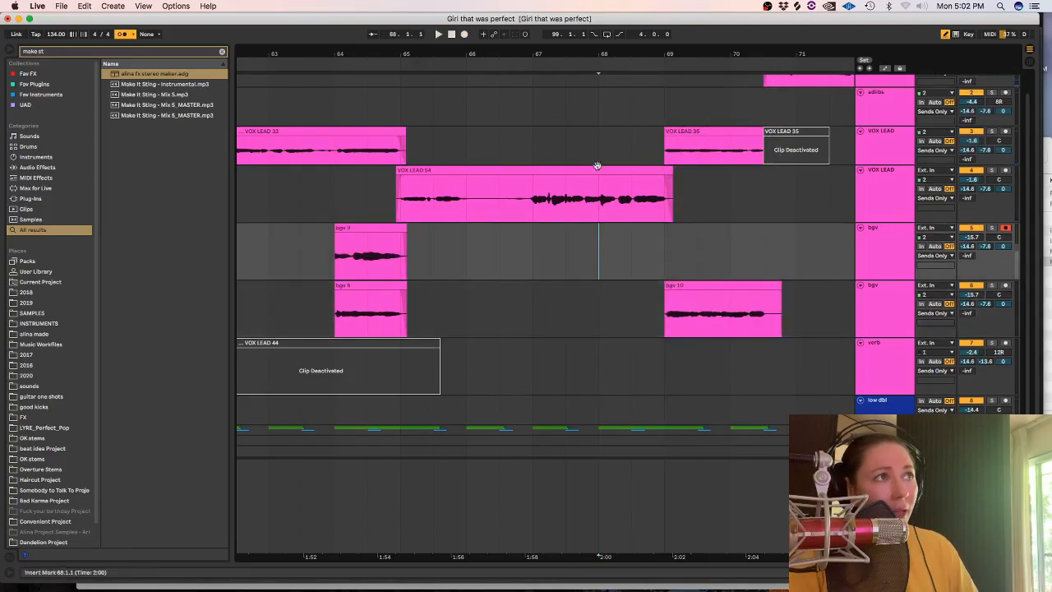
pyautogui.press('space')
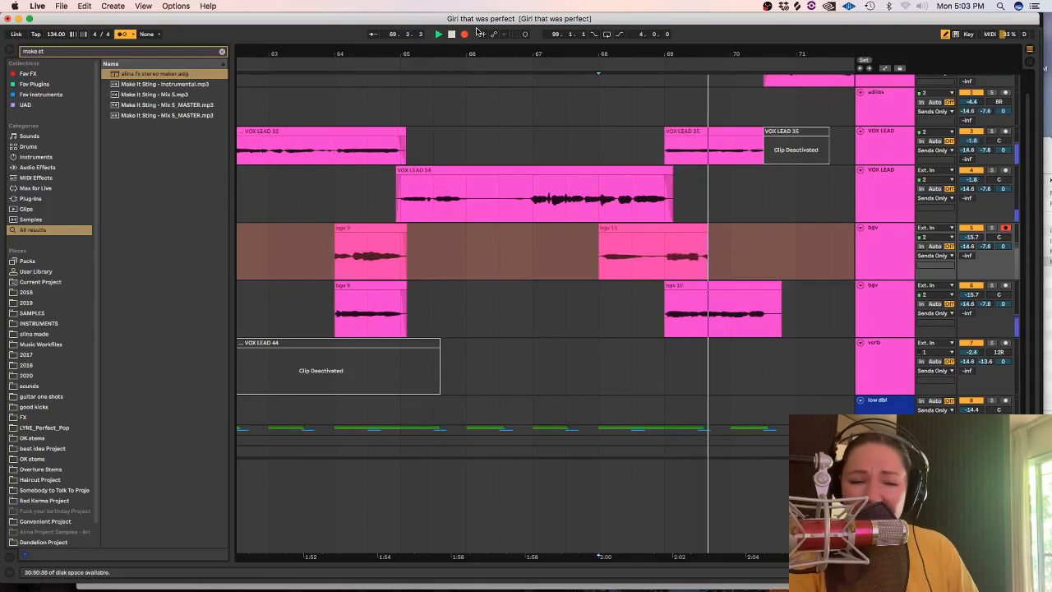
pyautogui.press('space')
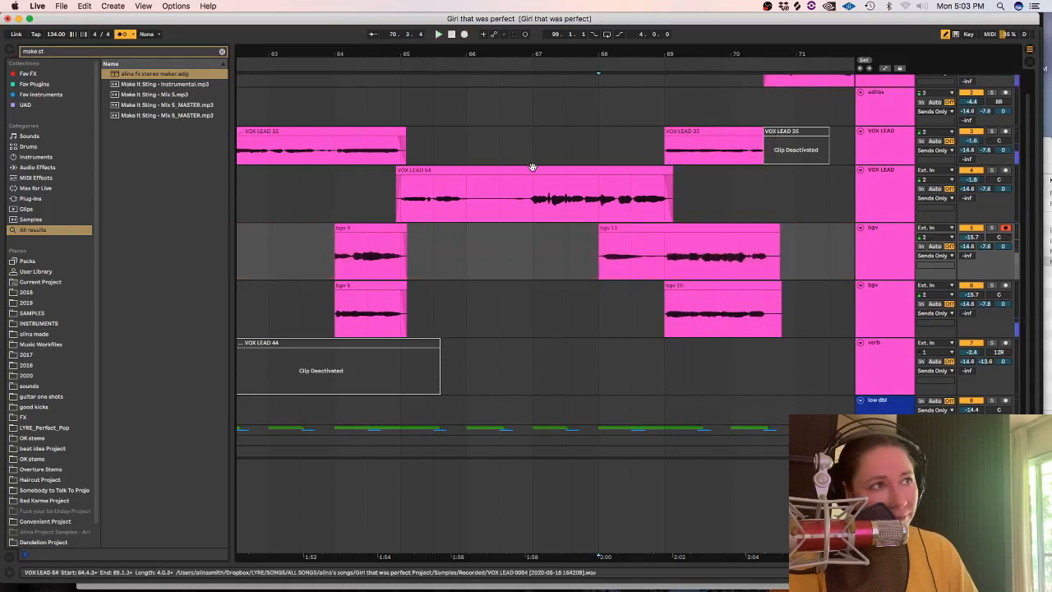
pyautogui.press('space')
pyautogui.click(663, 250)
pyautogui.press('+')
pyautogui.press('+')
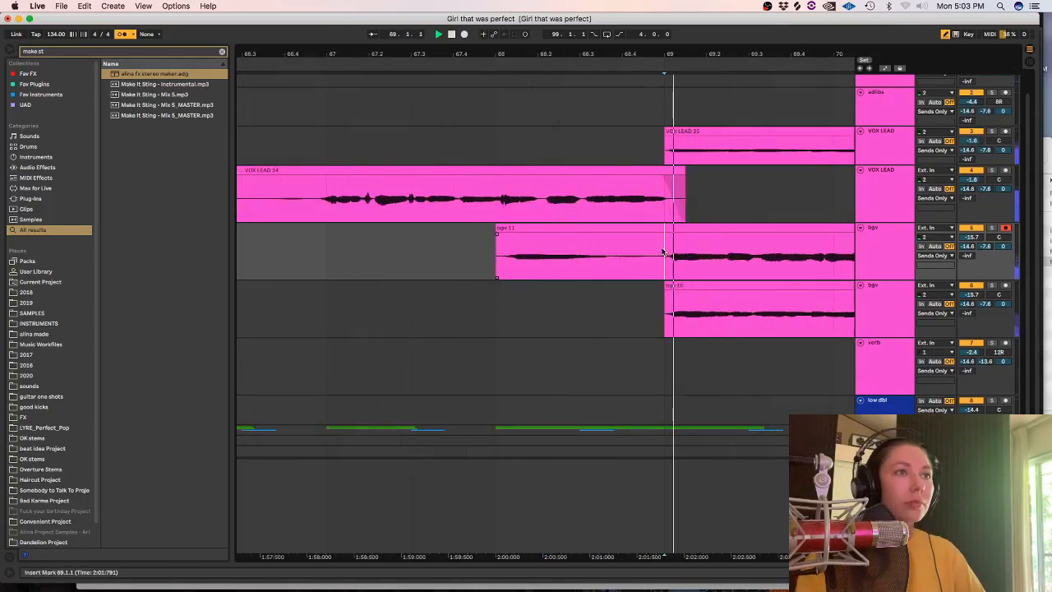
# Delete the section from 68.1.1 to 69.1.1 on both bgv tracks.
pyautogui.moveTo(667, 251); pyautogui.dragTo(486, 329)
pyautogui.press('Delete')
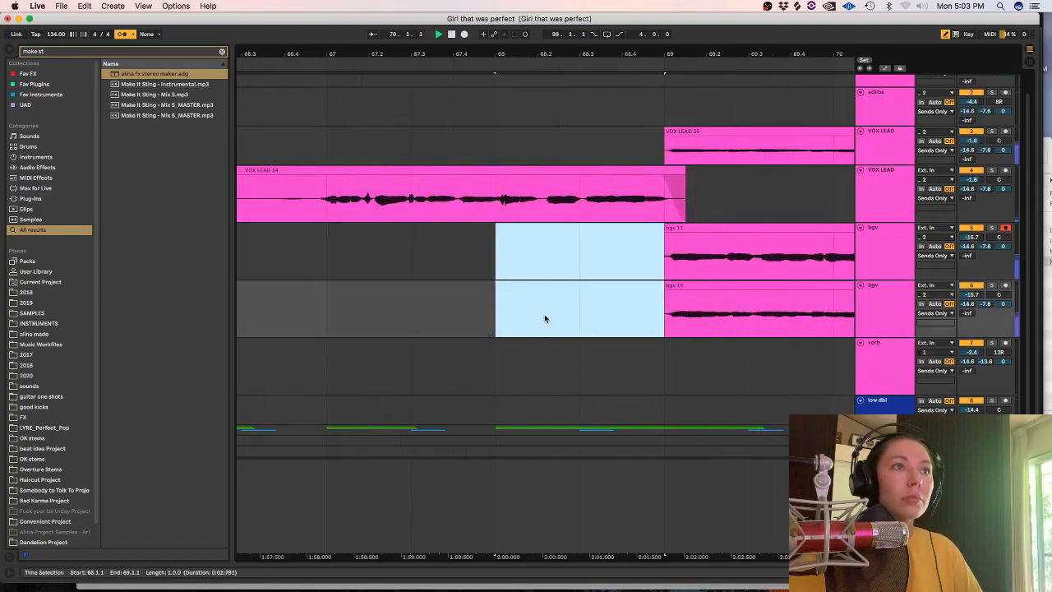
# Try recording an adlib take from 71.1.1 on the adlibs track and undo it.
pyautogui.press('-')
pyautogui.press('-')
pyautogui.press('-')
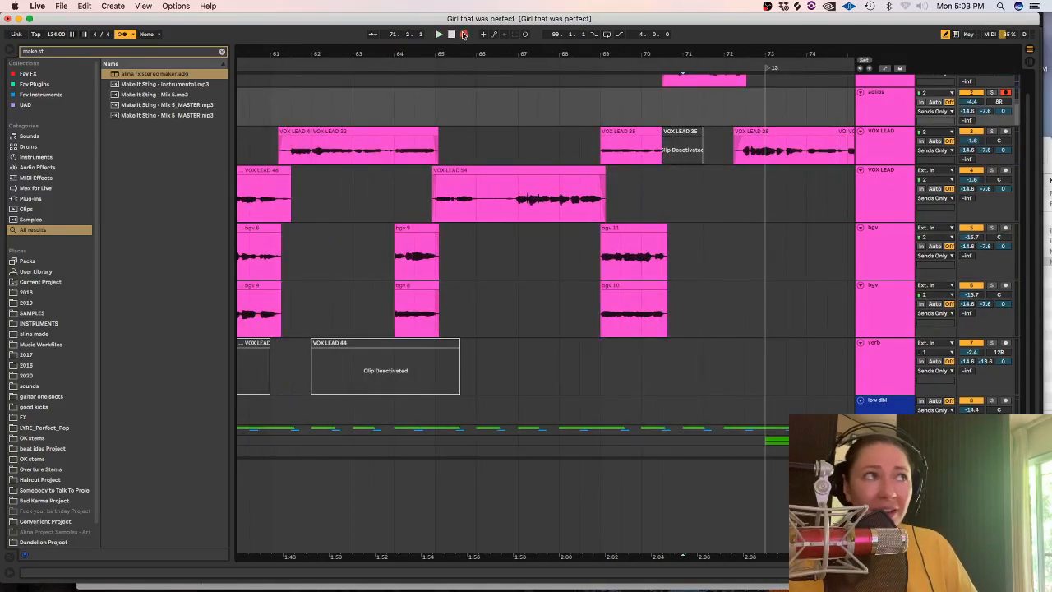
pyautogui.click(440, 34)
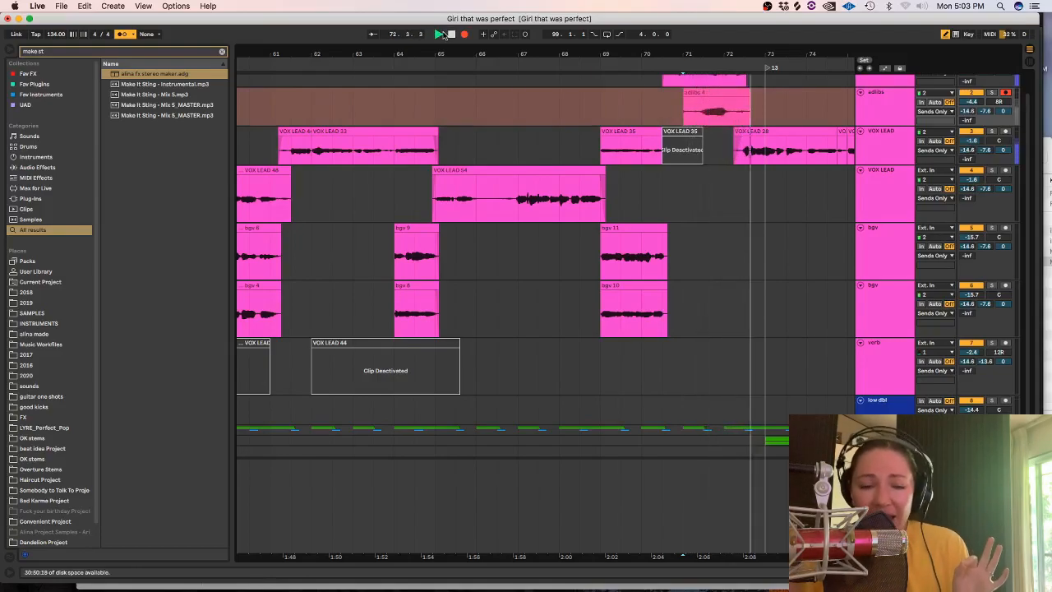
pyautogui.press('space')
pyautogui.press('super+z')
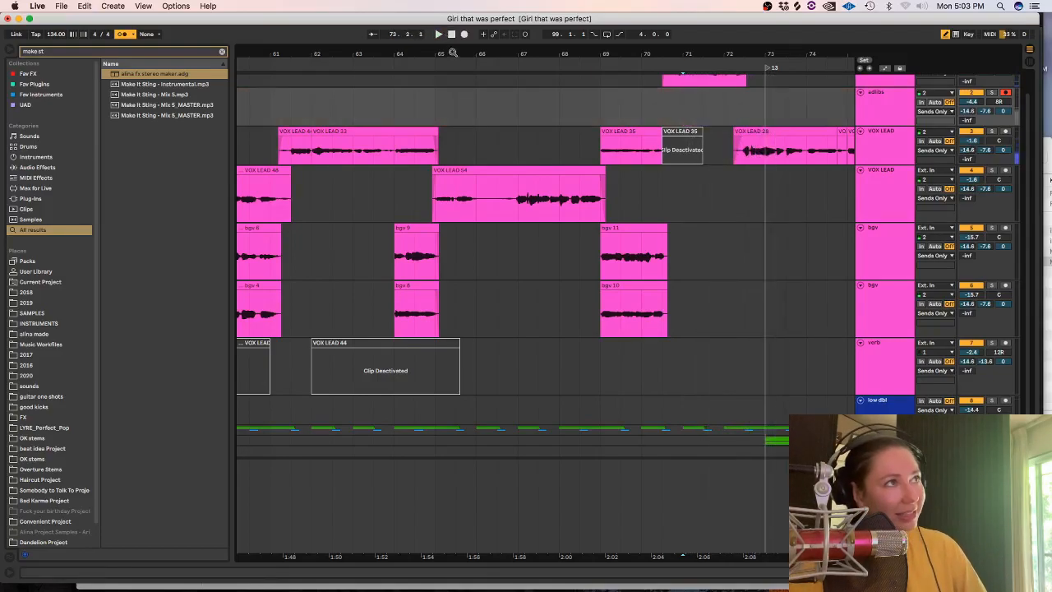
# Record another adlib take from 71.1.1 and trim it so that it starts at about 72.1.4.
pyautogui.click(464, 35)
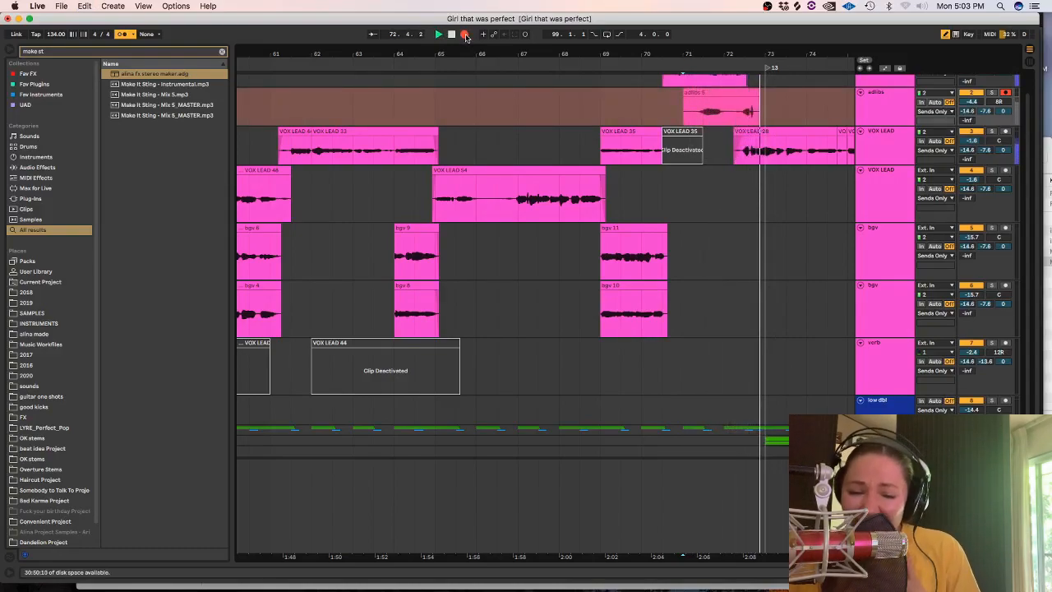
pyautogui.press('space')
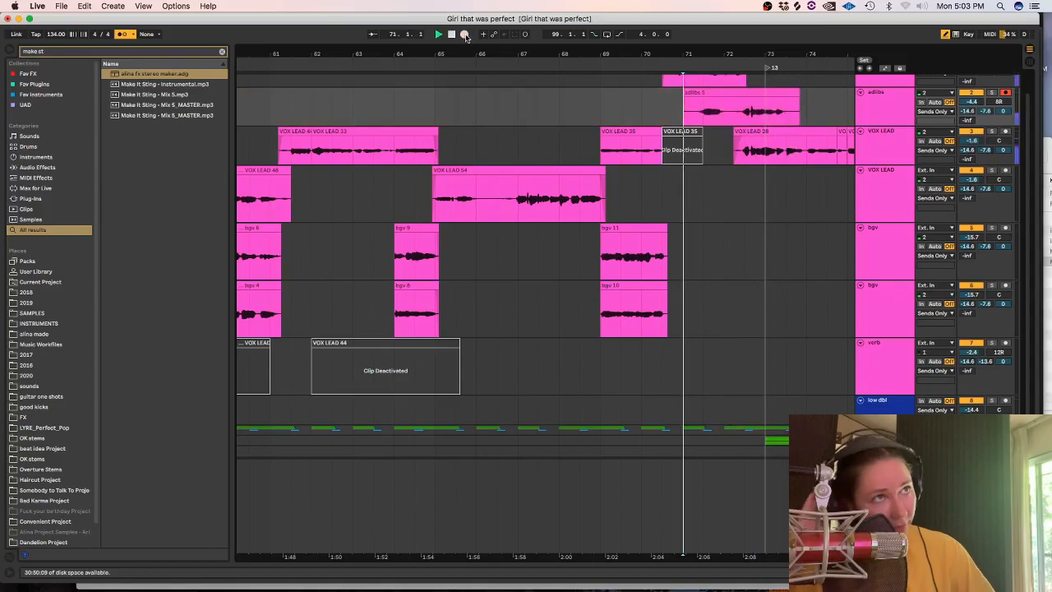
pyautogui.rightClick(465, 36)
pyautogui.click(708, 102)
pyautogui.moveTo(724, 106)
pyautogui.mouseDown()
pyautogui.moveTo(656, 106)
pyautogui.moveTo(727, 110)
pyautogui.mouseUp()
pyautogui.press('Delete')
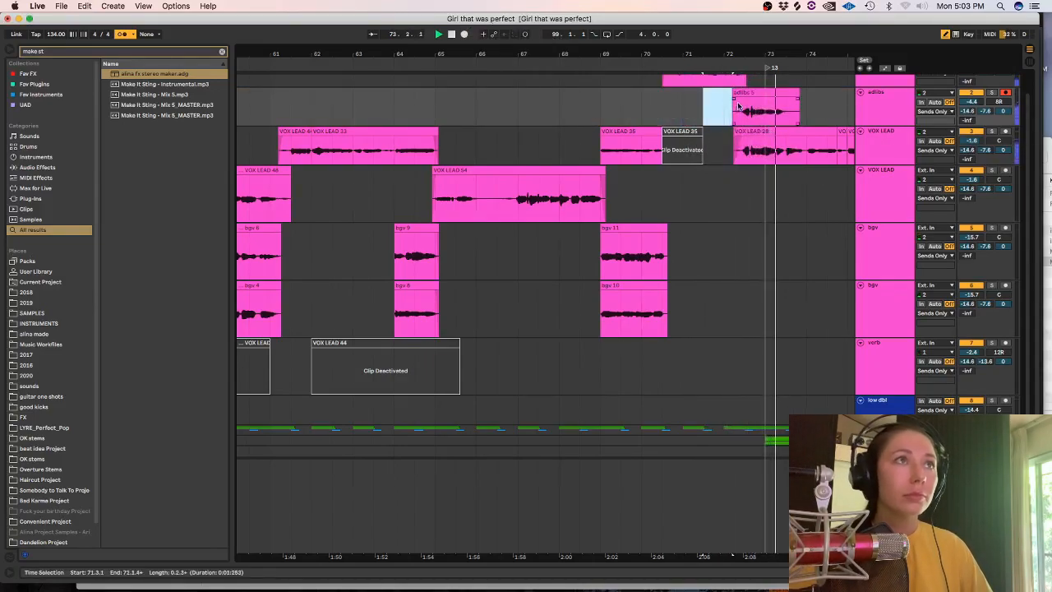
pyautogui.click(796, 107)
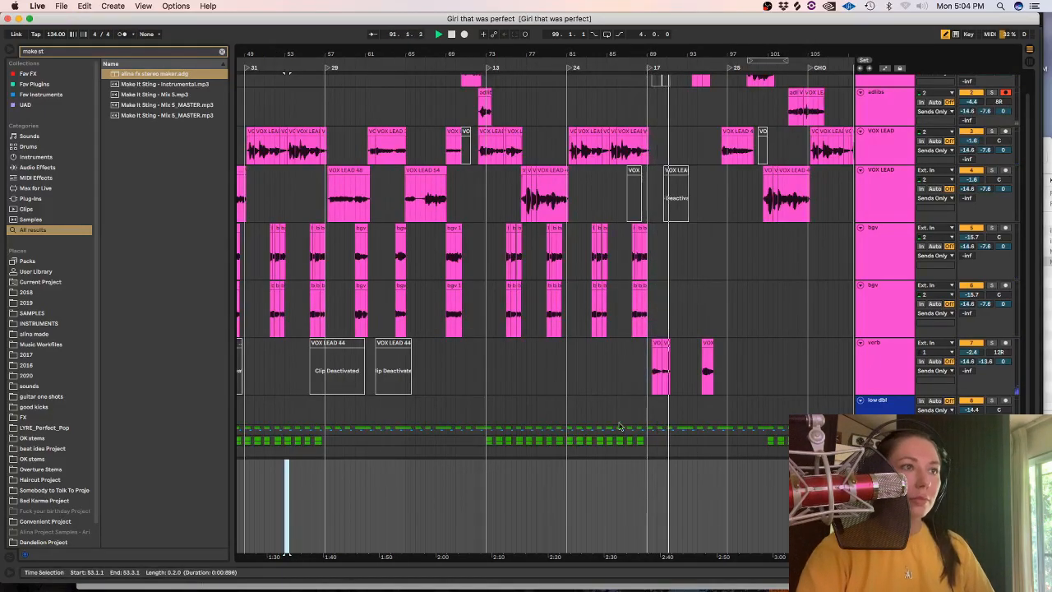
# Stop playback and move the deactivated VOX LEAD 58 clip near bar 91 up to the first VOX LEAD track.
pyautogui.click(896, 356)
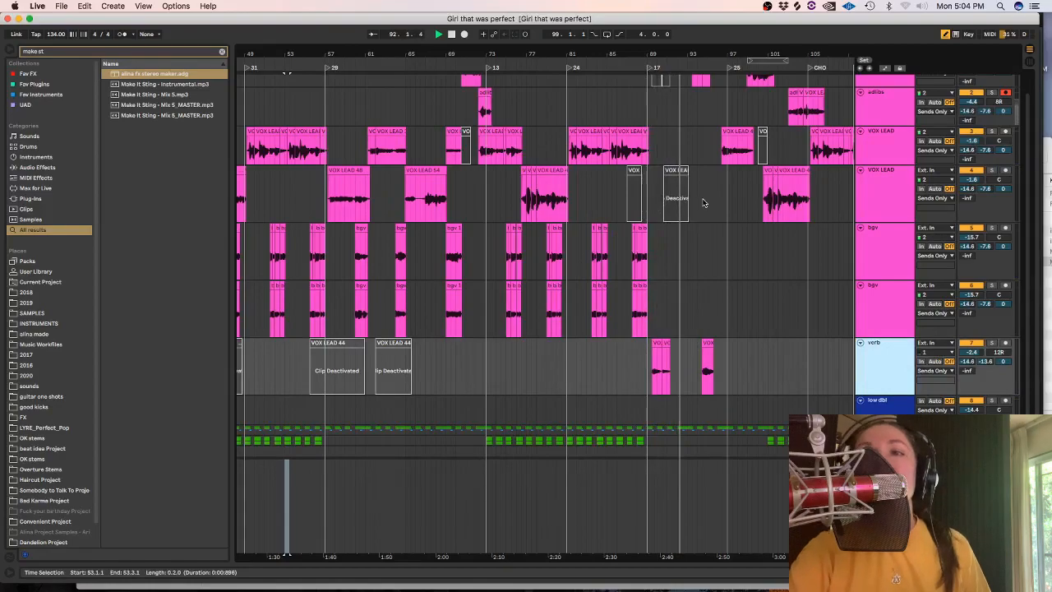
pyautogui.click(667, 208)
pyautogui.press('space')
pyautogui.press('+')
pyautogui.press('+')
pyautogui.press('+')
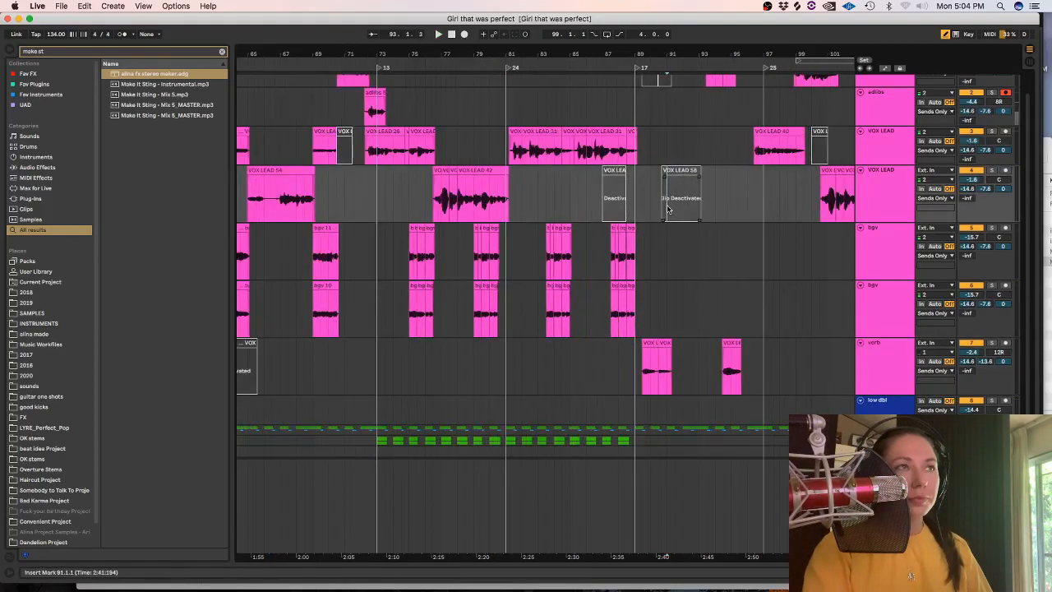
pyautogui.moveTo(686, 172); pyautogui.dragTo(689, 150)
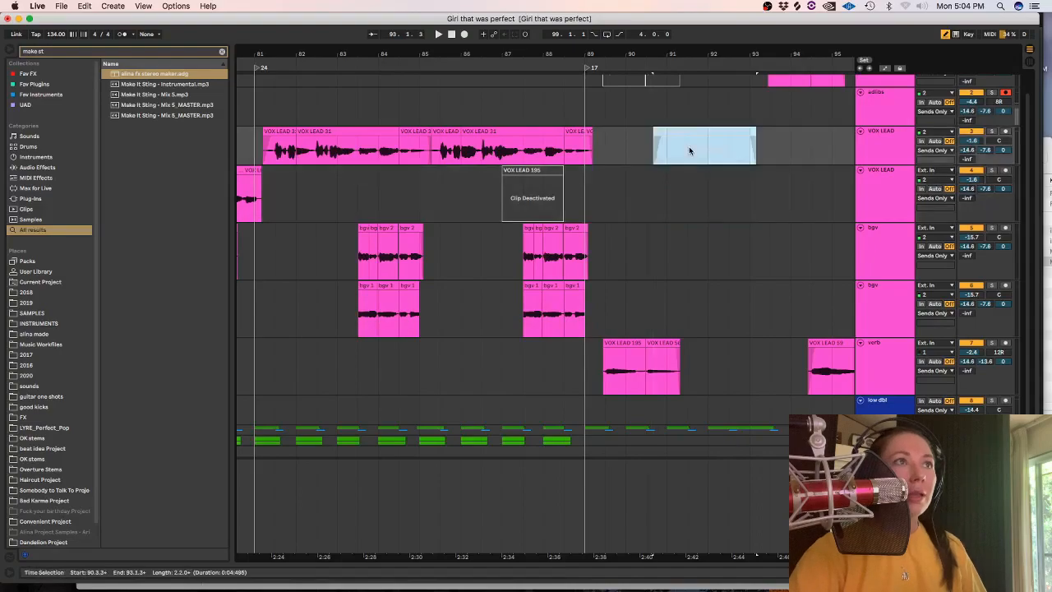
# Arm the second VOX LEAD track instead of adlibs, record a take from 89.1.1, and play it back.
pyautogui.click(1004, 95)
pyautogui.click(1004, 170)
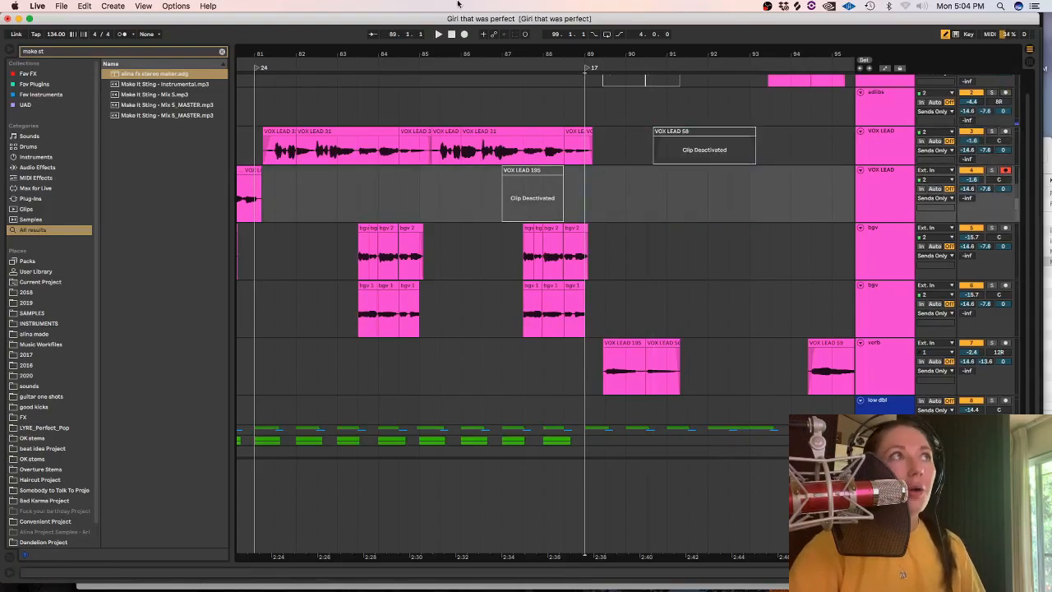
pyautogui.click(464, 35)
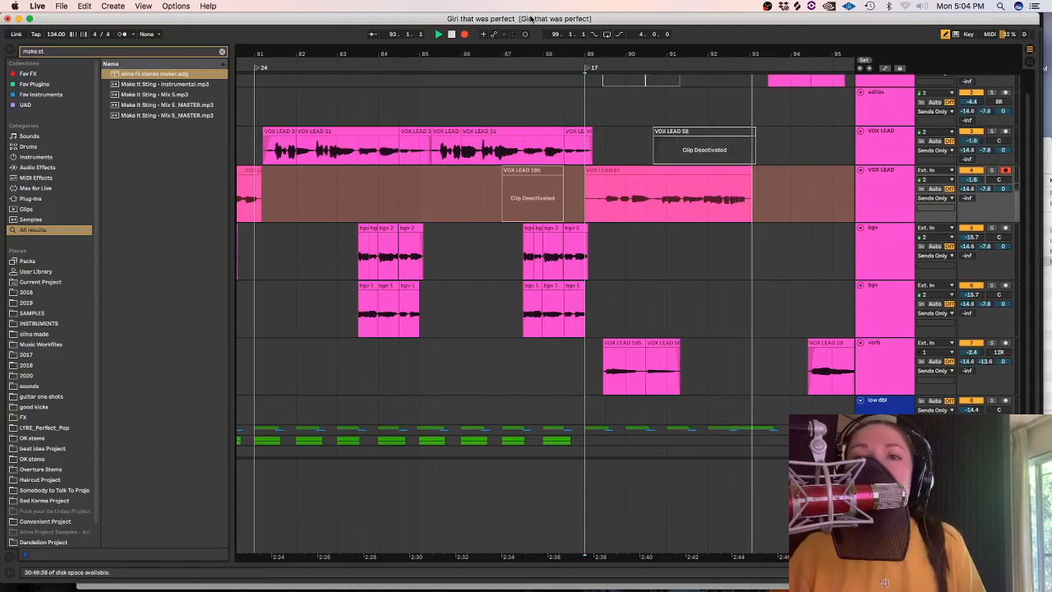
pyautogui.press('space')
pyautogui.click(649, 190)
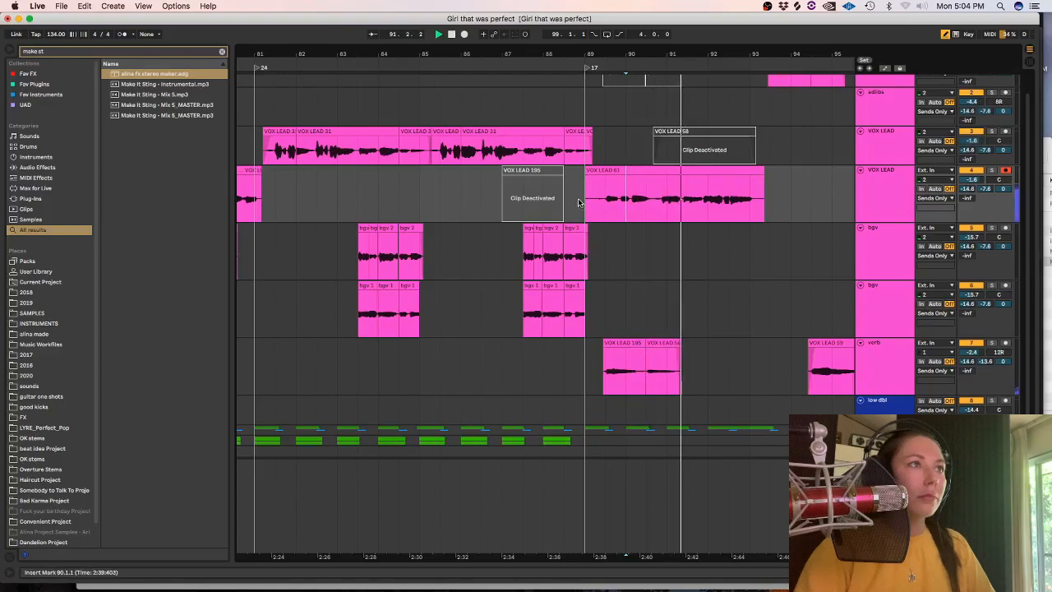
# Delete the take's part before about 90.3.1 and park the rest deactivated on the first bgv track.
pyautogui.moveTo(587, 197); pyautogui.dragTo(648, 199)
pyautogui.press('Delete')
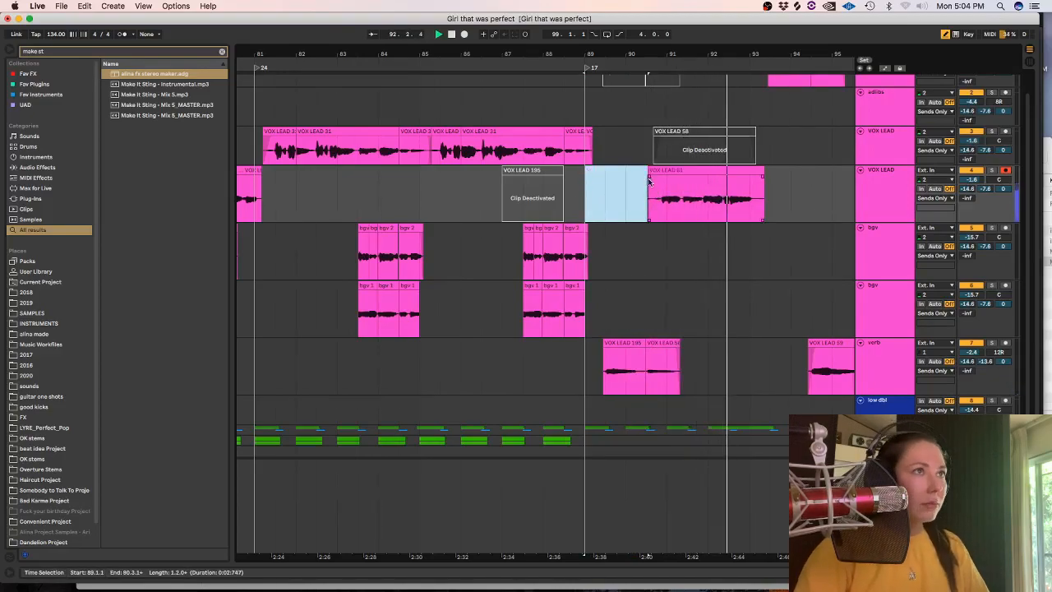
pyautogui.moveTo(649, 176); pyautogui.dragTo(661, 236)
pyautogui.press('0')
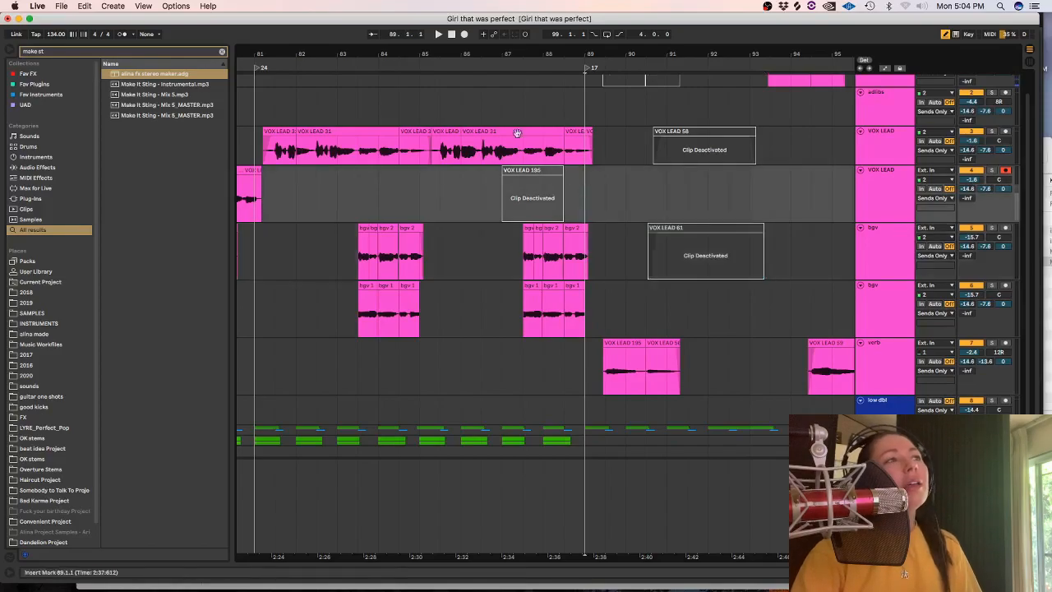
# Record a further take on the second VOX LEAD track near 89.1.1 and delete it.
pyautogui.click(464, 35)
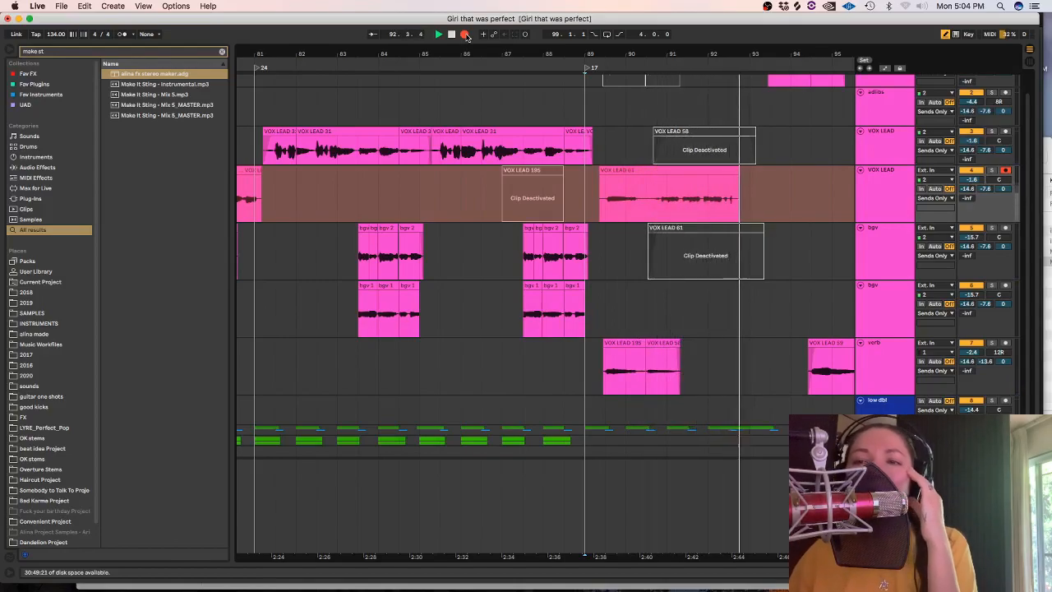
pyautogui.click(464, 34)
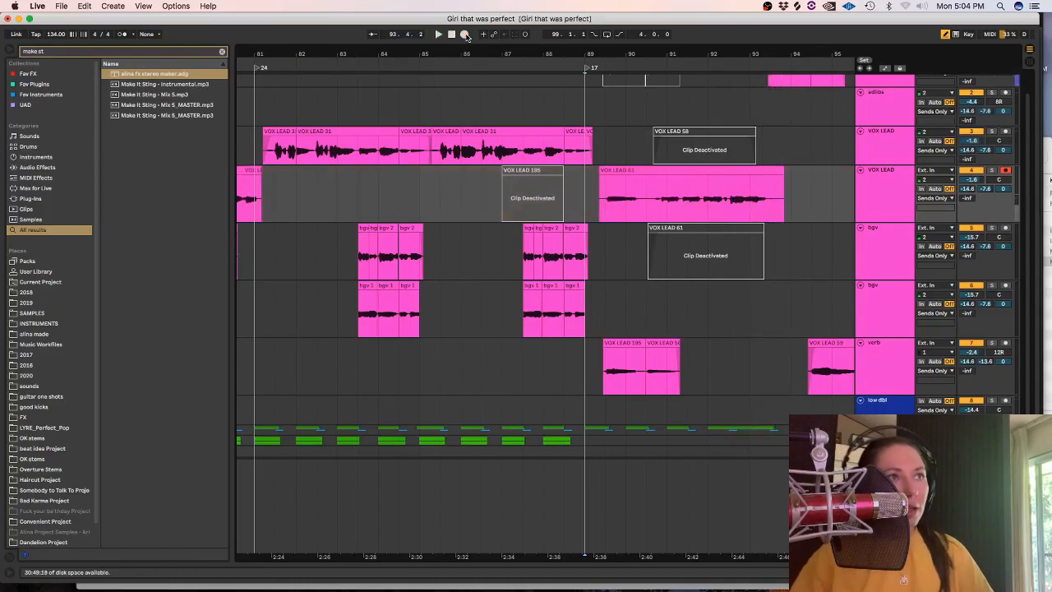
pyautogui.moveTo(652, 197); pyautogui.dragTo(544, 199)
pyautogui.press('Delete')
pyautogui.click(654, 170)
pyautogui.press('Delete')
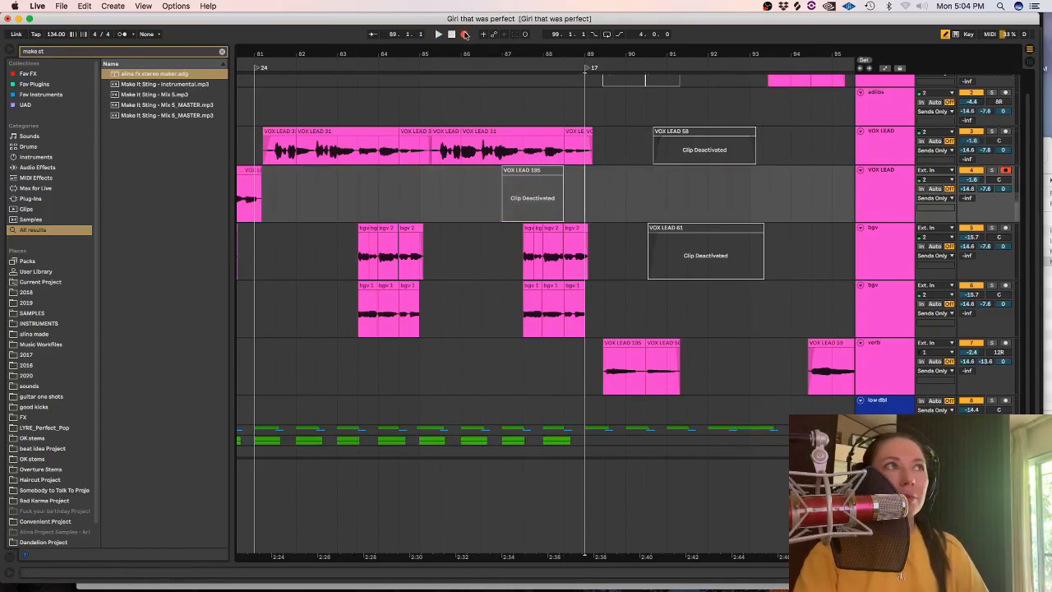
# Record a new take from 89.1.1 on the second VOX LEAD track and trim it to about 90.3 through 93.3.
pyautogui.click(464, 34)
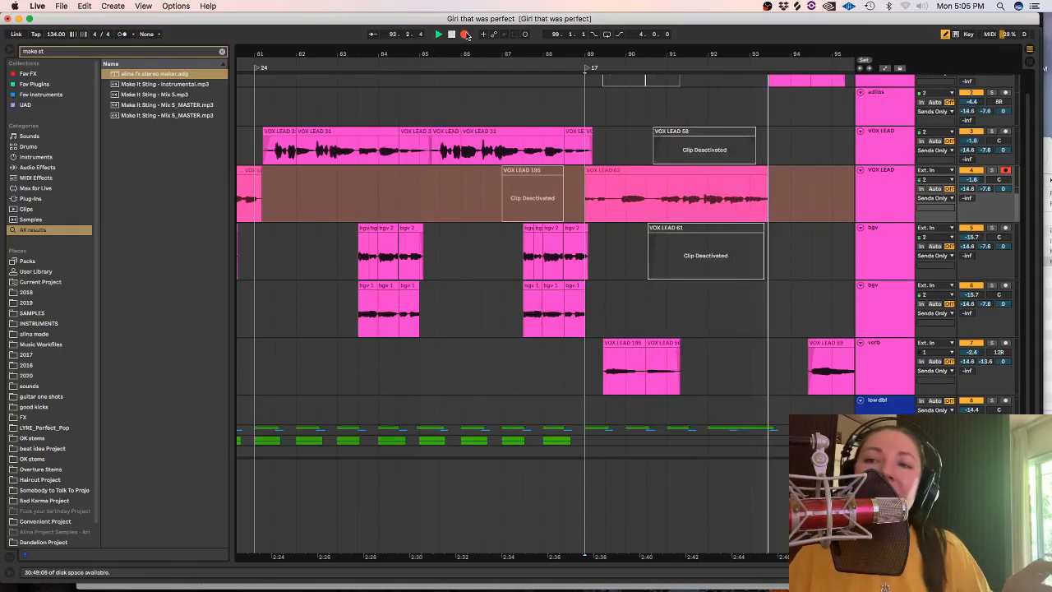
pyautogui.click(465, 35)
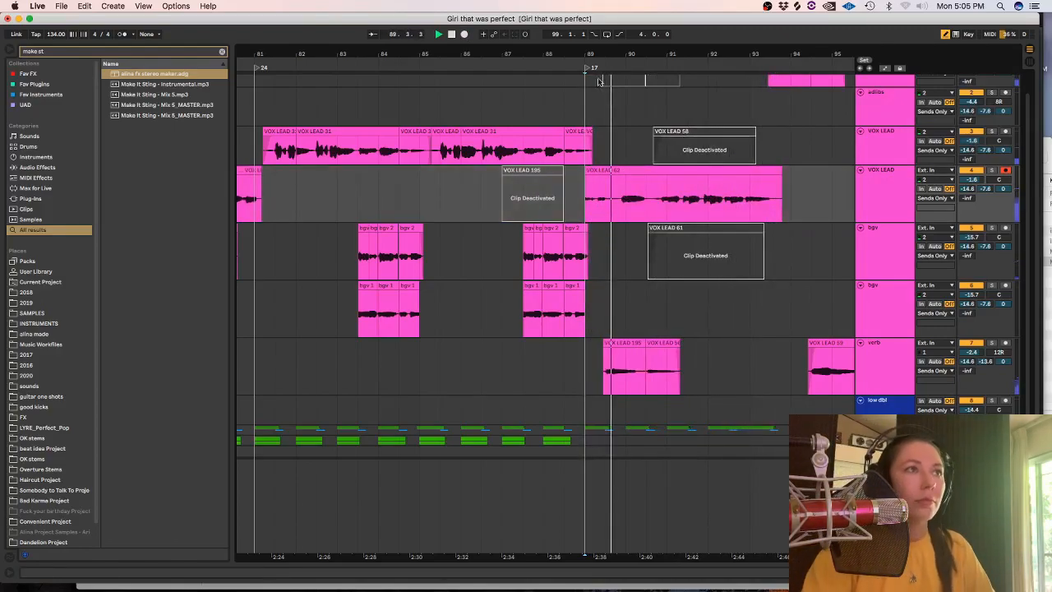
pyautogui.moveTo(565, 197); pyautogui.dragTo(647, 200)
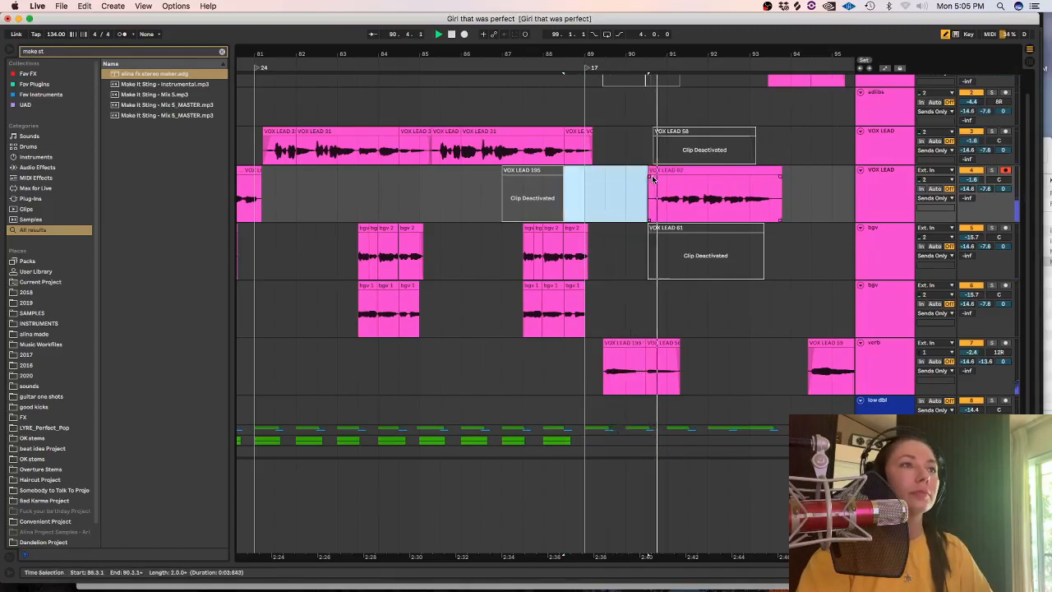
pyautogui.press('Delete')
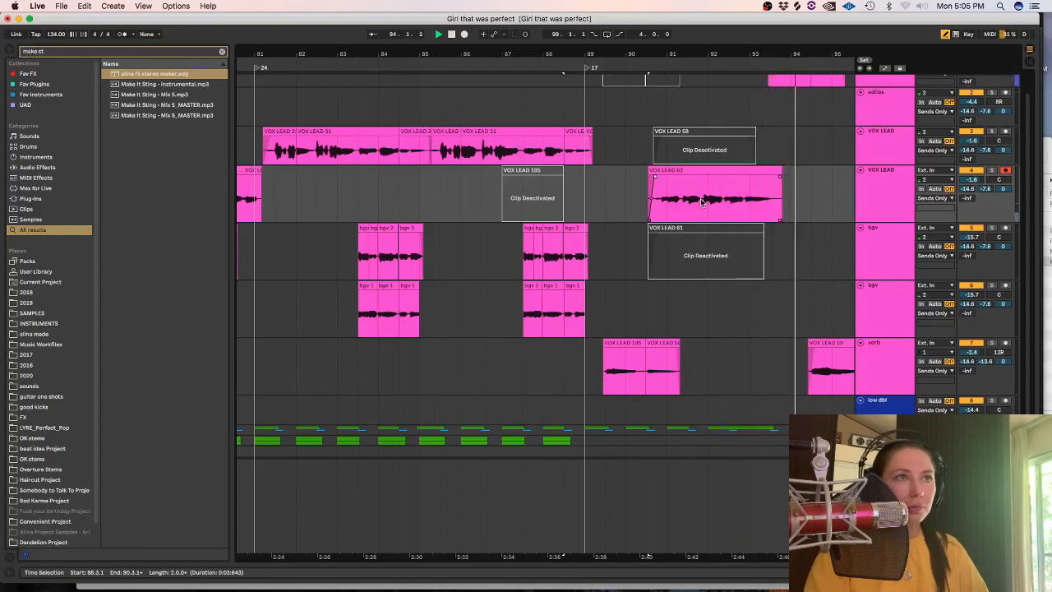
pyautogui.moveTo(811, 194); pyautogui.dragTo(775, 193)
pyautogui.press('Delete')
# Stop playback and place the trimmed take deactivated on the first VOX LEAD track.
pyautogui.press('space')
pyautogui.moveTo(673, 171); pyautogui.dragTo(670, 162)
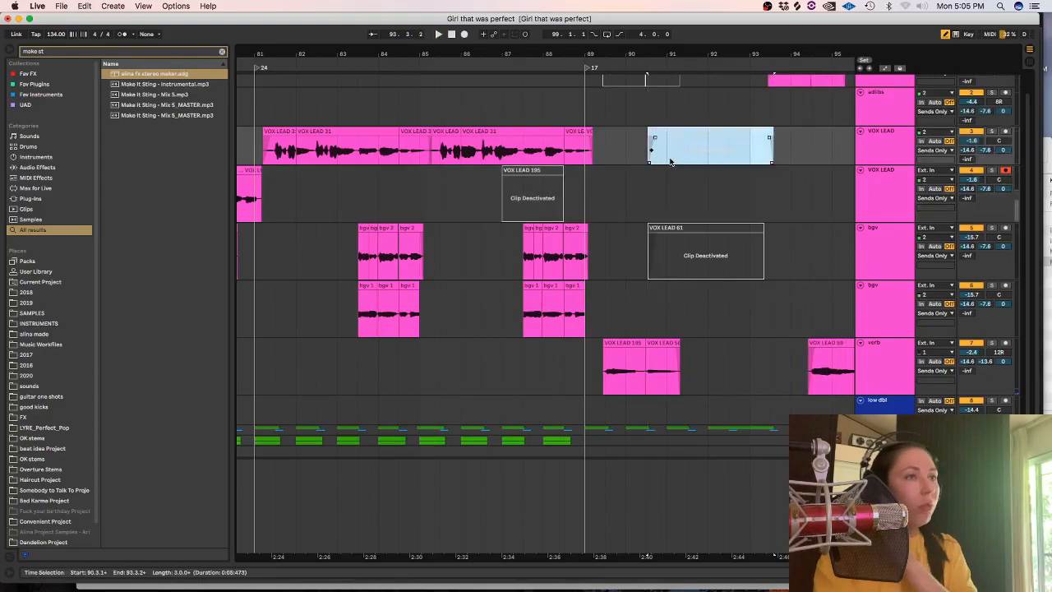
pyautogui.click(578, 189)
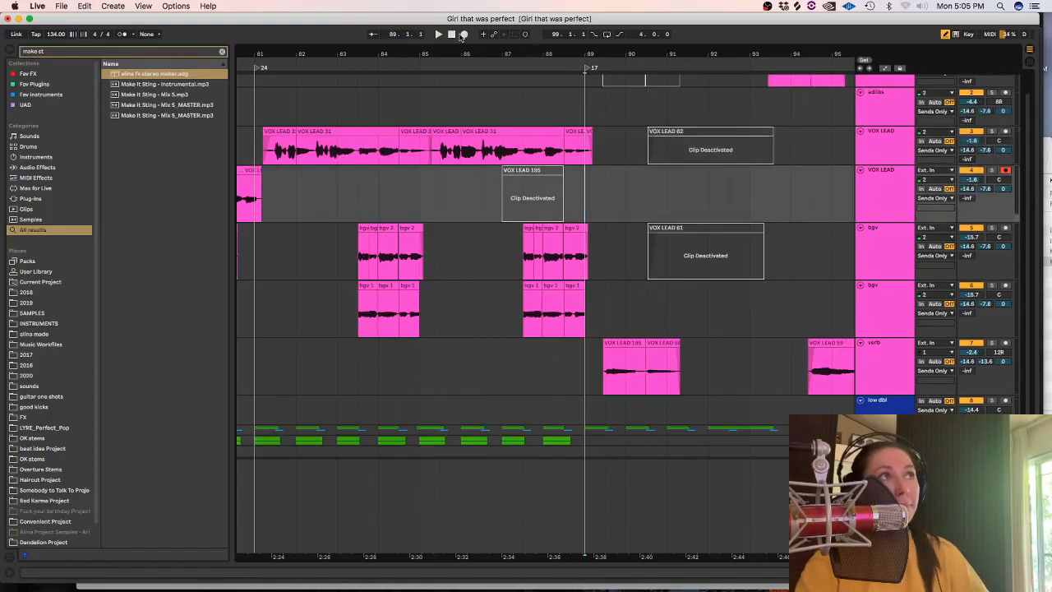
# Return the take to the second VOX LEAD track as an active clip starting at about 90.3.
pyautogui.moveTo(697, 142); pyautogui.dragTo(697, 171)
pyautogui.click(690, 124)
pyautogui.moveTo(688, 131); pyautogui.dragTo(684, 179)
pyautogui.click(647, 199)
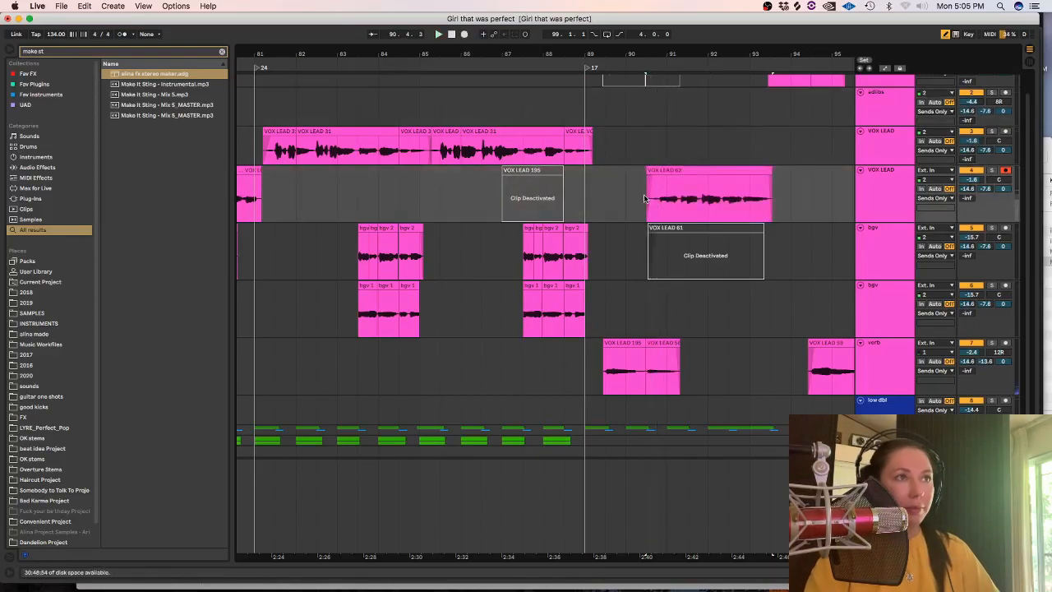
# Deactivate the two adjoining verb clips between bars 89 and 92 and play from 88.1.1.
pyautogui.press('+')
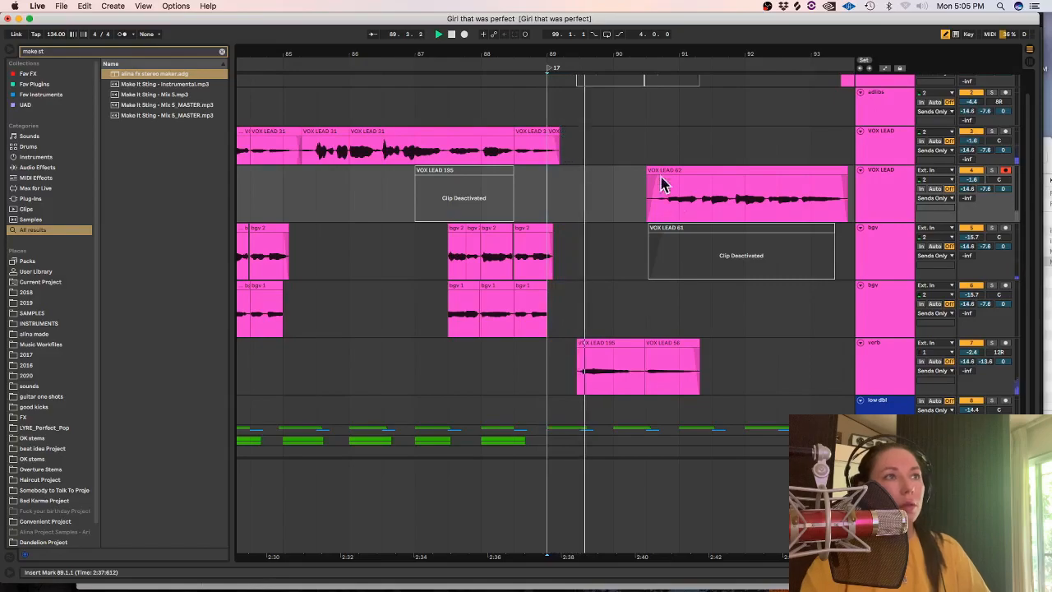
pyautogui.press('space')
pyautogui.moveTo(718, 378); pyautogui.dragTo(540, 379)
pyautogui.press('0')
pyautogui.click(487, 202)
pyautogui.press('space')
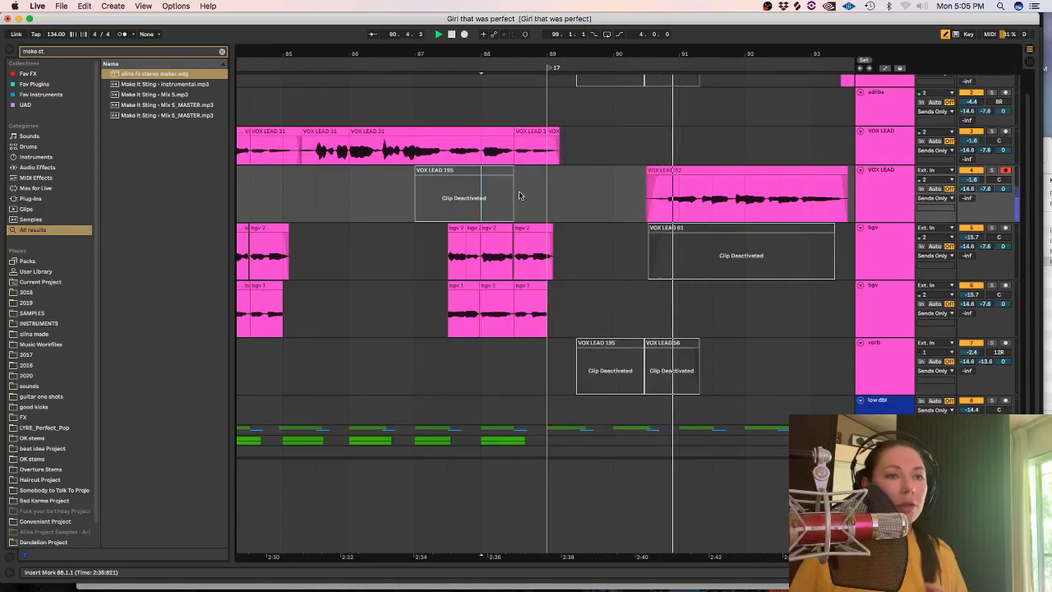
# Stop playback, move the VOX LEAD 62 take to the first VOX LEAD track, and deactivate it.
pyautogui.press('space')
pyautogui.moveTo(683, 171); pyautogui.dragTo(676, 163)
pyautogui.press('0')
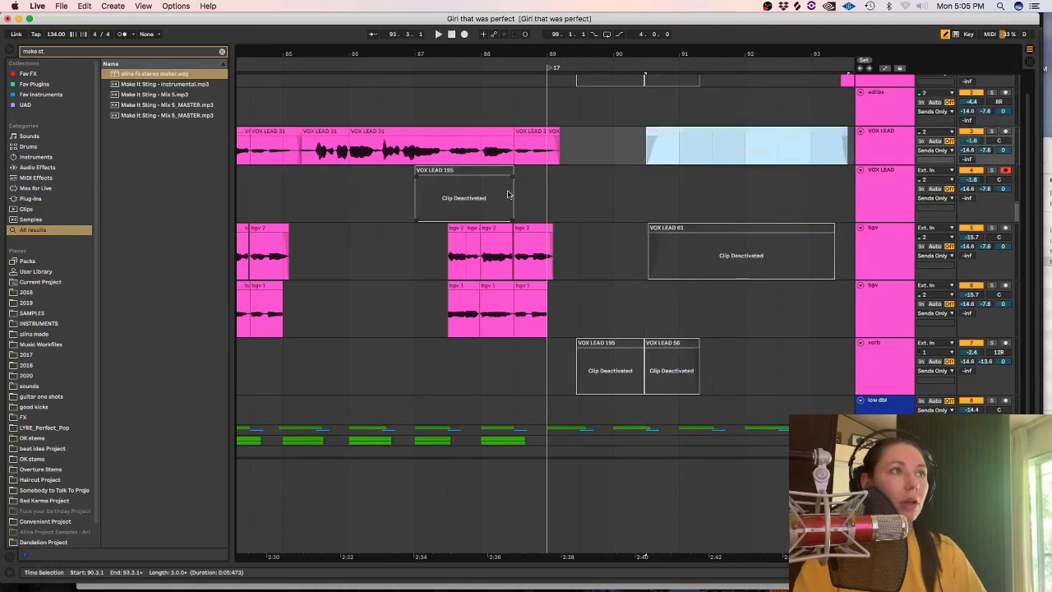
# Play from 88.3.1, record a take on the second VOX LEAD track from about 89.2, and play it back.
pyautogui.click(438, 34)
pyautogui.click(464, 34)
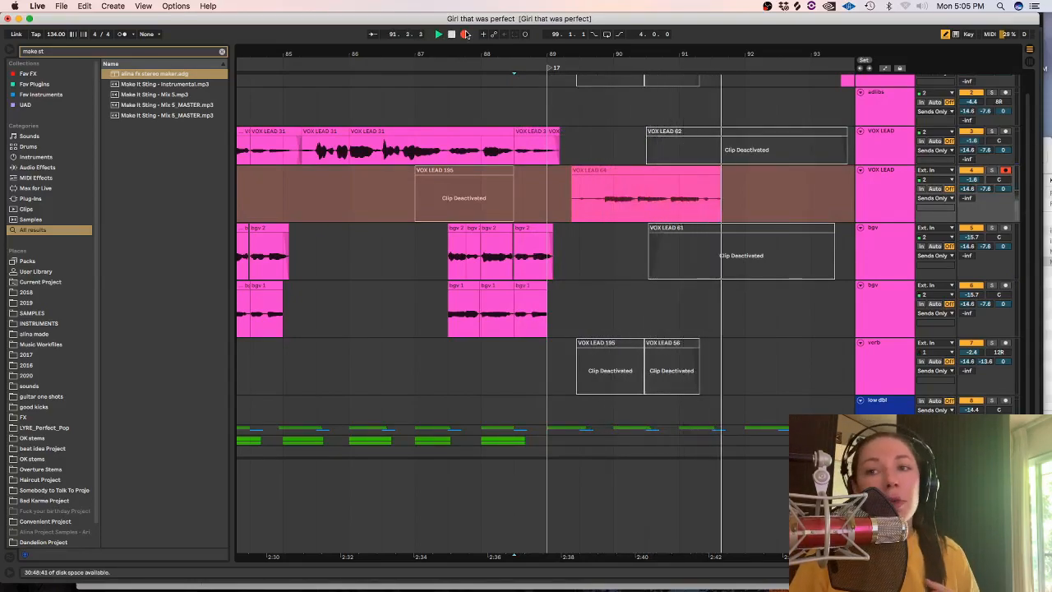
pyautogui.click(464, 34)
pyautogui.press('space')
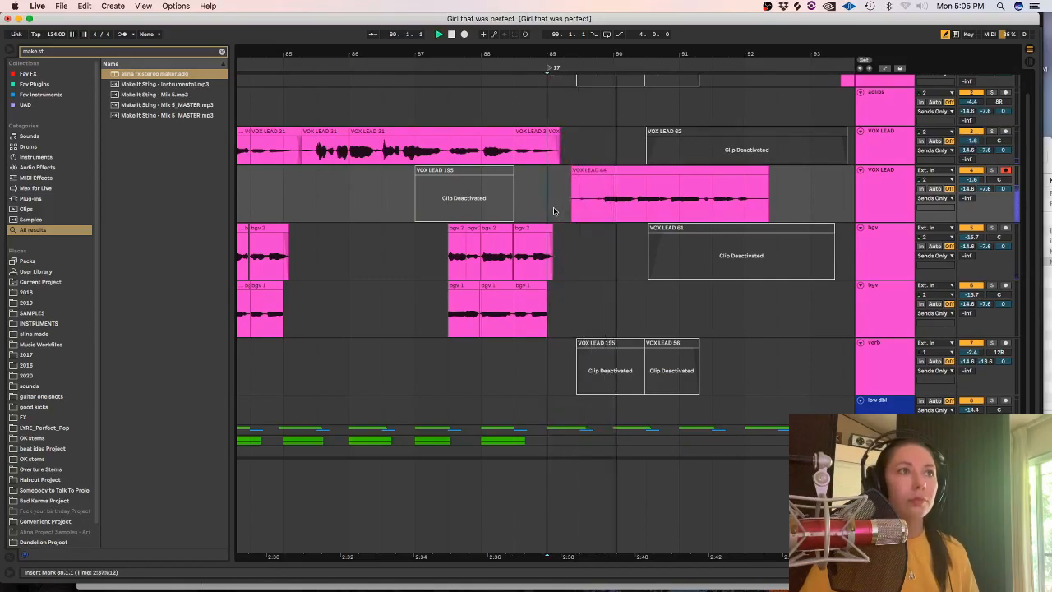
# Trim the start and end of the new take on the second VOX LEAD track.
pyautogui.moveTo(573, 201); pyautogui.dragTo(595, 206)
pyautogui.press('Delete')
pyautogui.moveTo(799, 202); pyautogui.dragTo(740, 196)
pyautogui.press('Delete')
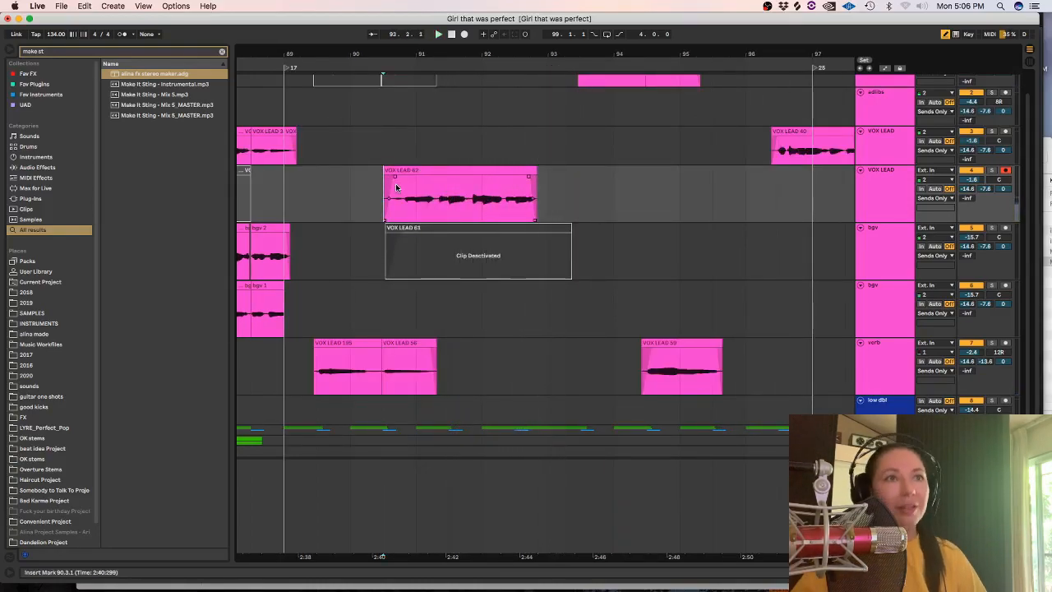
# Record a take on the first bgv track from 90.3.1 and delete its part before about 91.4.
pyautogui.click(421, 253)
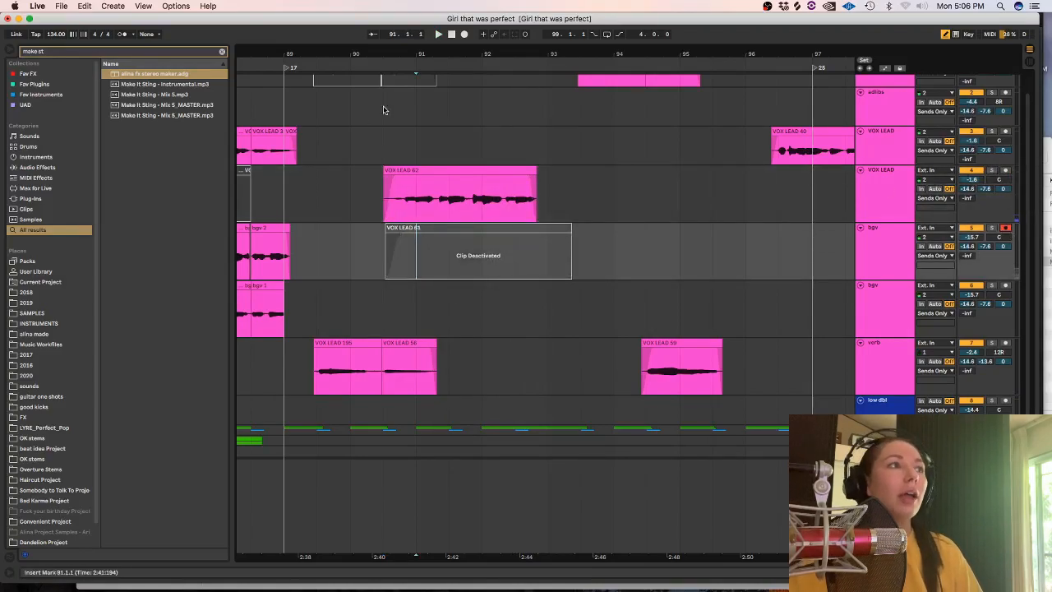
pyautogui.click(462, 34)
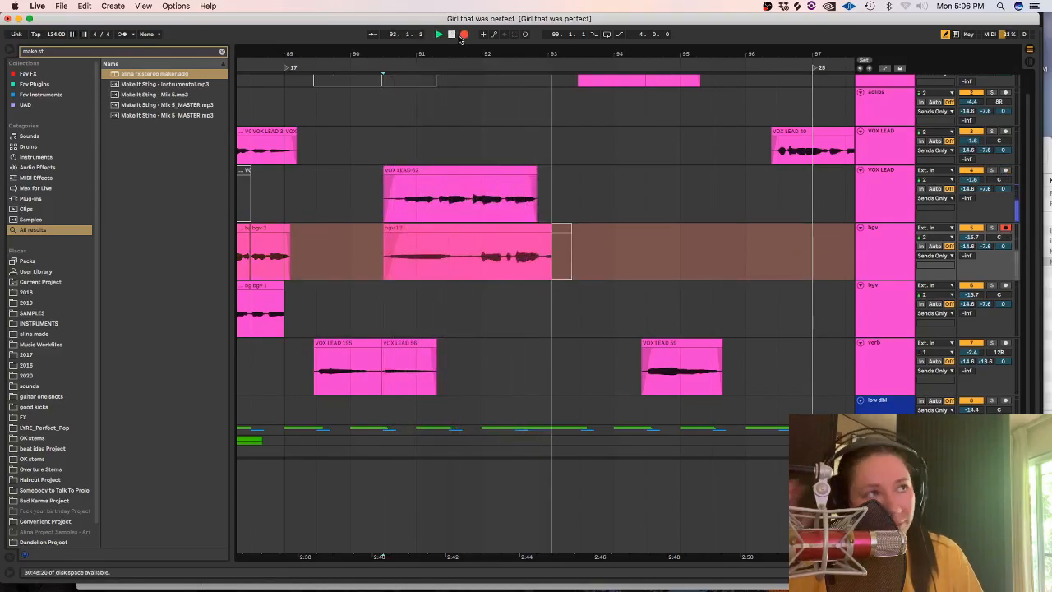
pyautogui.press('space')
pyautogui.moveTo(383, 245); pyautogui.dragTo(473, 245)
pyautogui.press('Delete')
pyautogui.press('Delete')
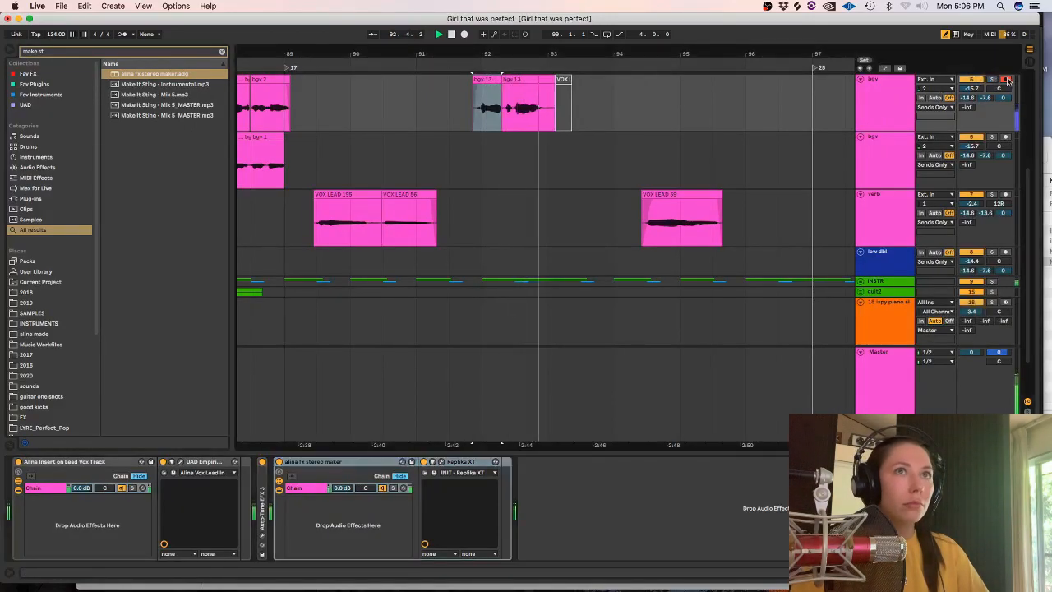
# Delete the end of the first bgv track's new take from about 92.4.4 and play it back from 92.1.1.
pyautogui.scroll(2, 567, 160)
pyautogui.moveTo(571, 156); pyautogui.dragTo(544, 162)
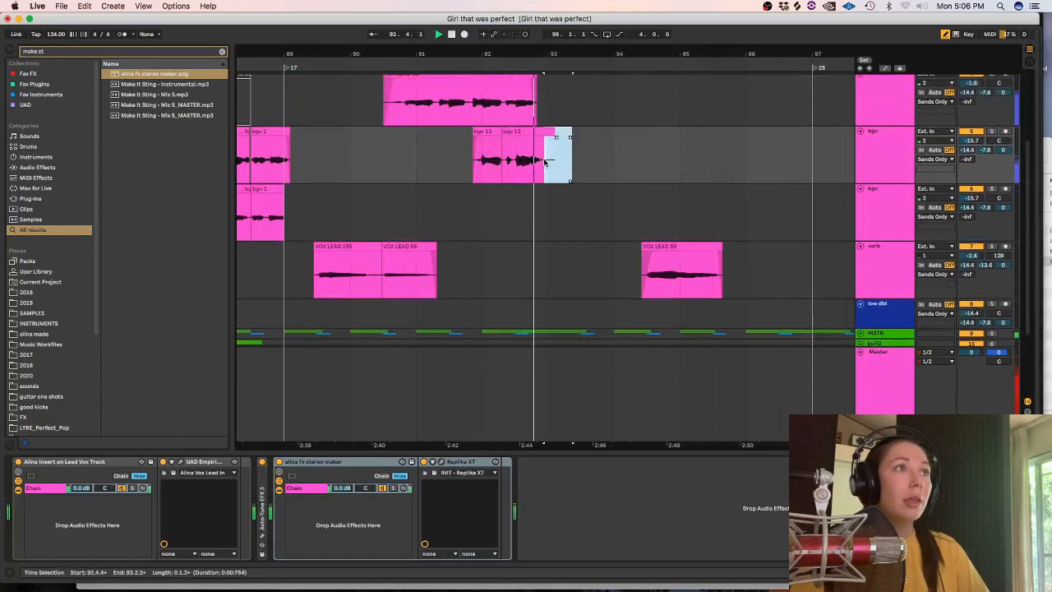
pyautogui.click(477, 157)
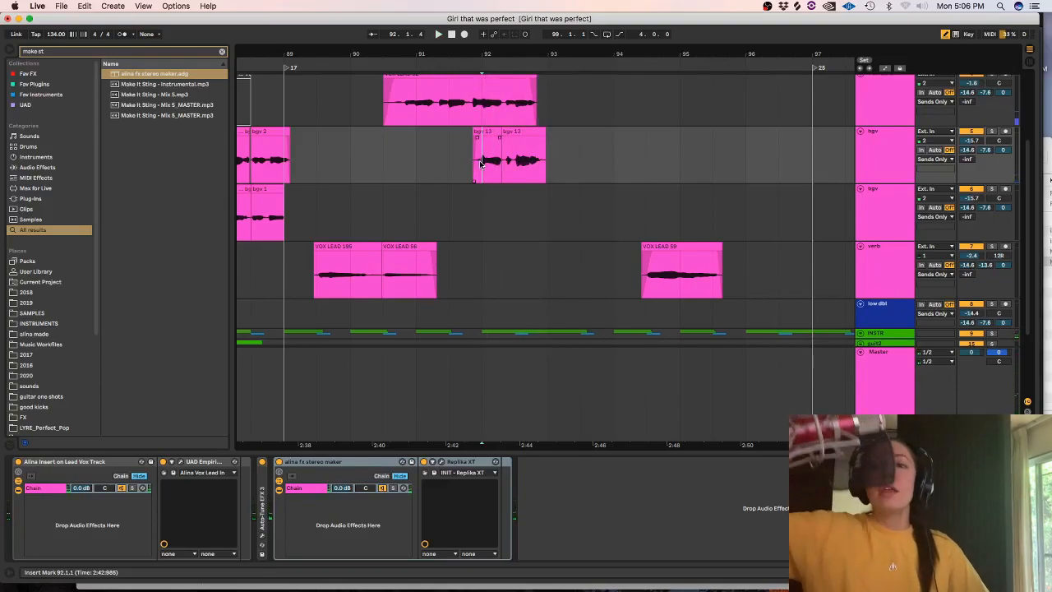
pyautogui.press('space')
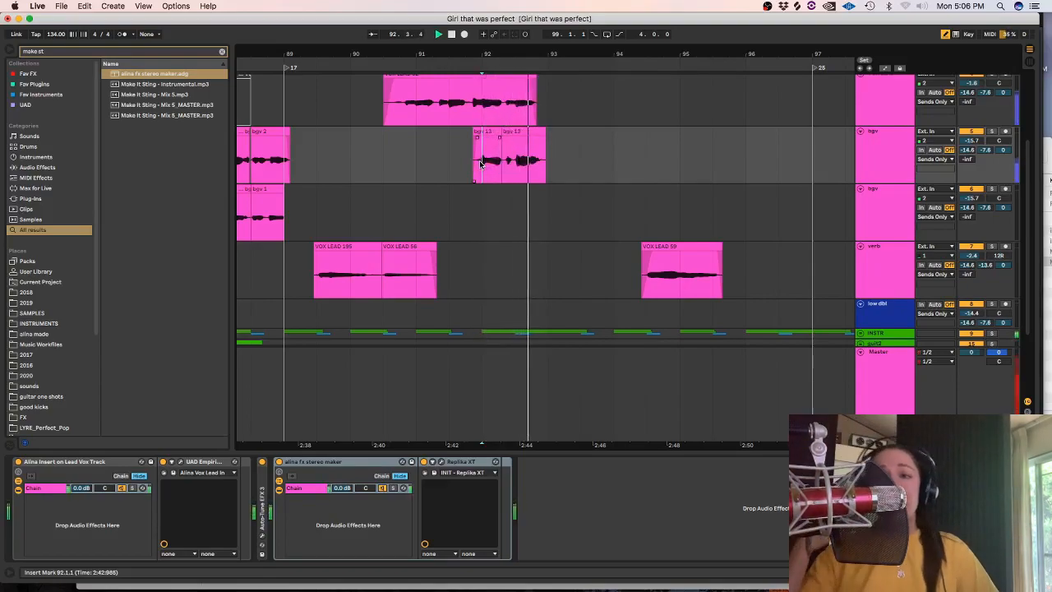
# Record a matching take on the second bgv track from 91.1.1 and delete its part before about 91.4.
pyautogui.click(463, 33)
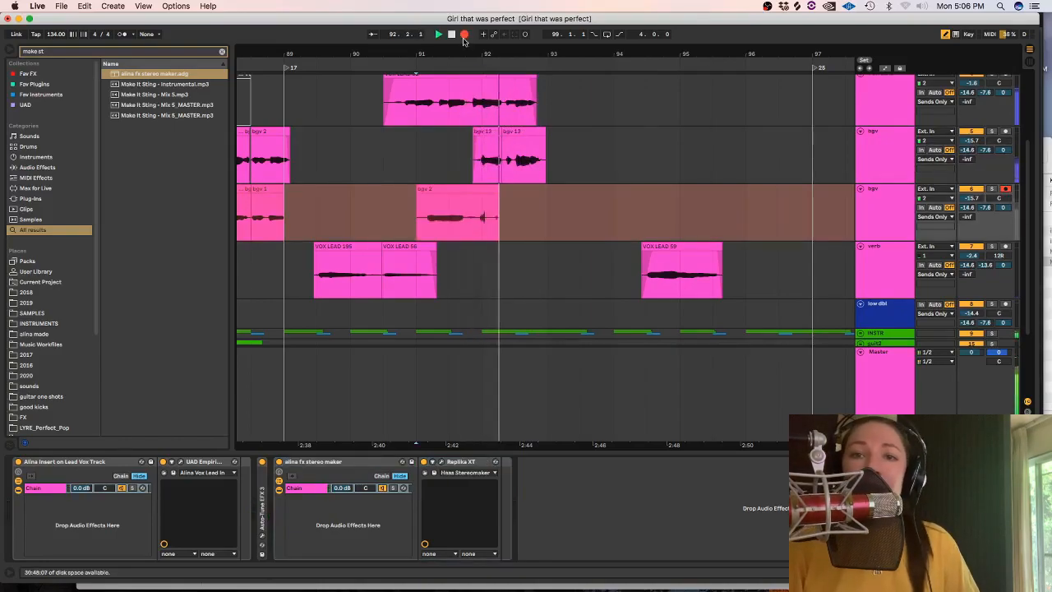
pyautogui.click(463, 34)
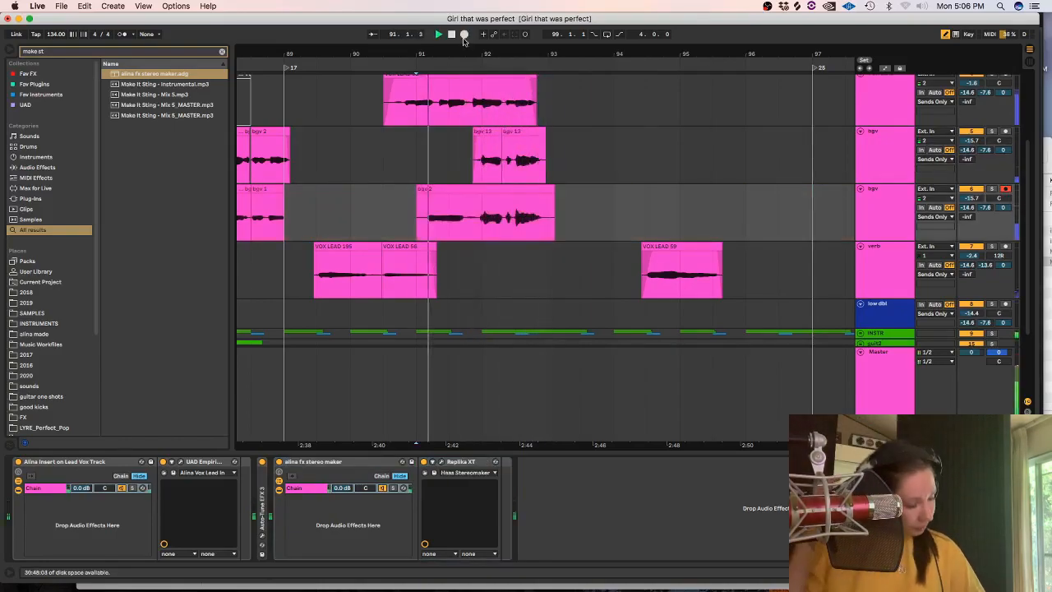
pyautogui.moveTo(418, 209); pyautogui.dragTo(479, 216)
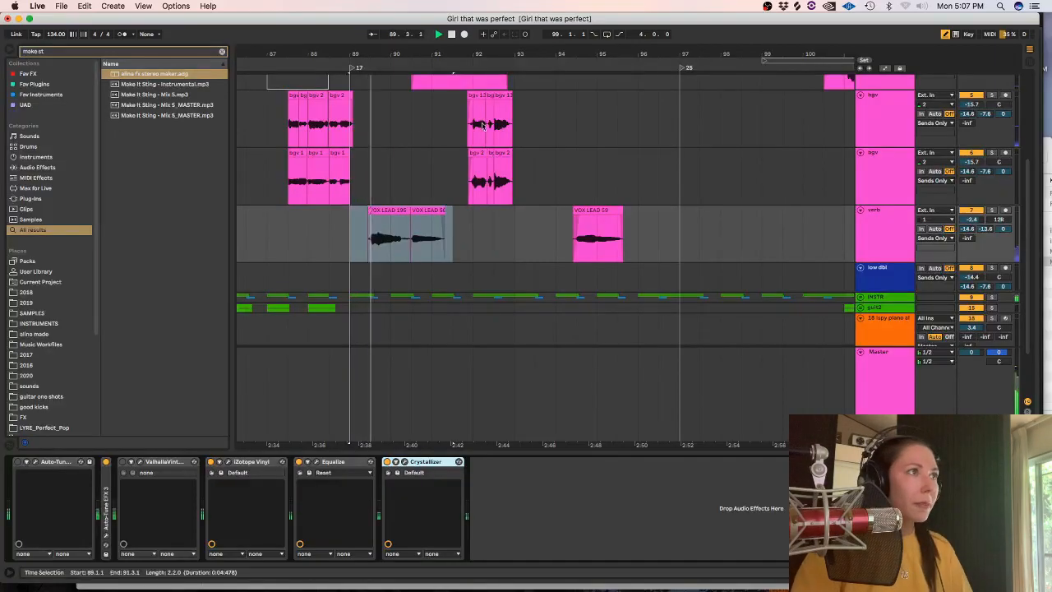
# Copy the verb track's VOX LEAD 195 and VOX LEAD 56 clips four bars further on, into the range 93.1.1 to 97.1.1.
pyautogui.hotkey('shift', 'Tab')
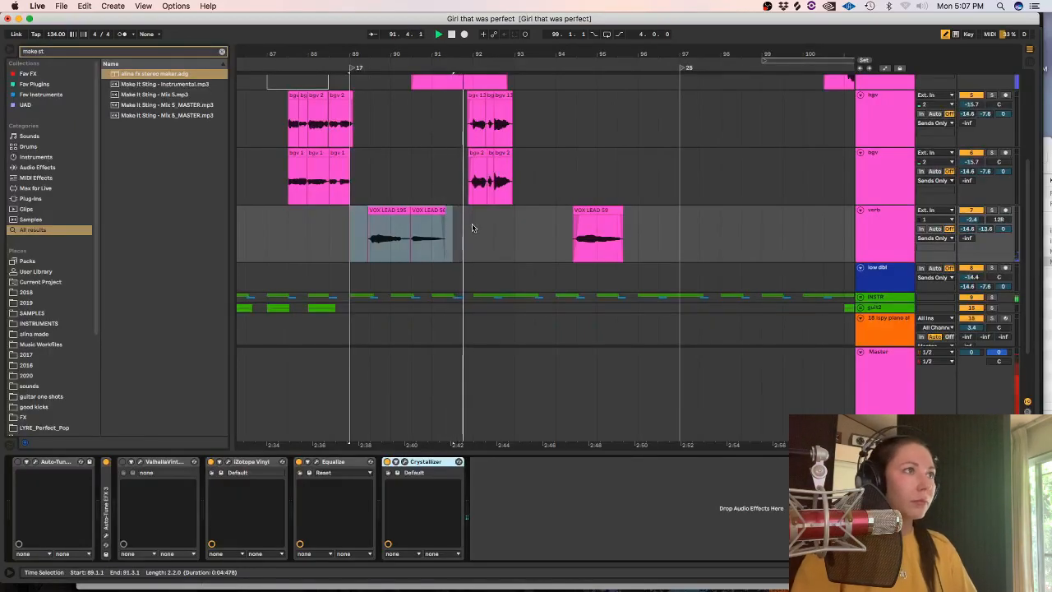
pyautogui.moveTo(522, 230); pyautogui.dragTo(674, 237)
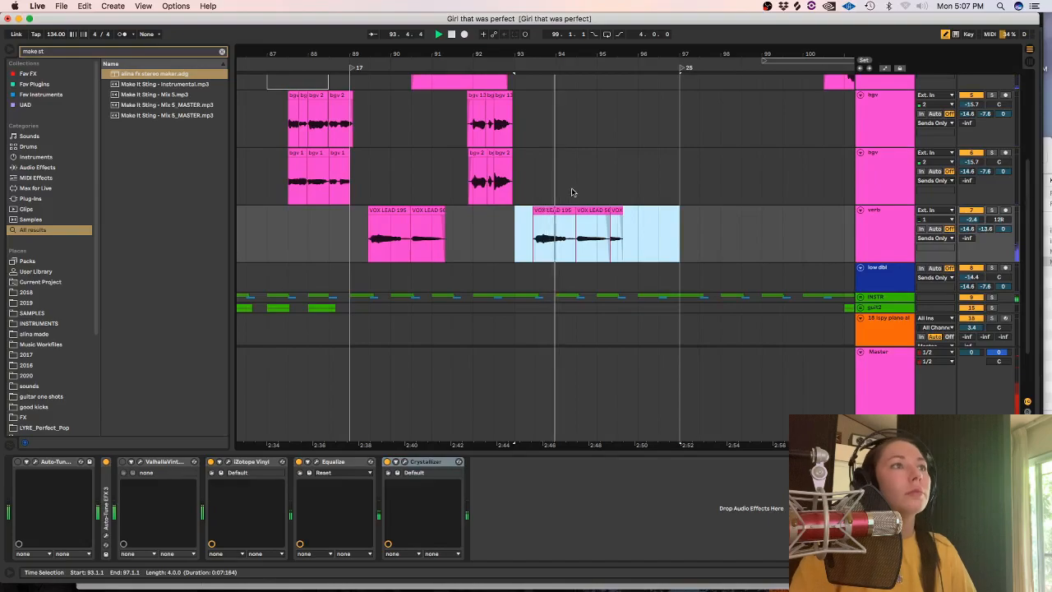
pyautogui.press('space')
# Play from 87.3.1 and deactivate the verb track's clips between 88.3.1 and 98.1.1.
pyautogui.click(282, 217)
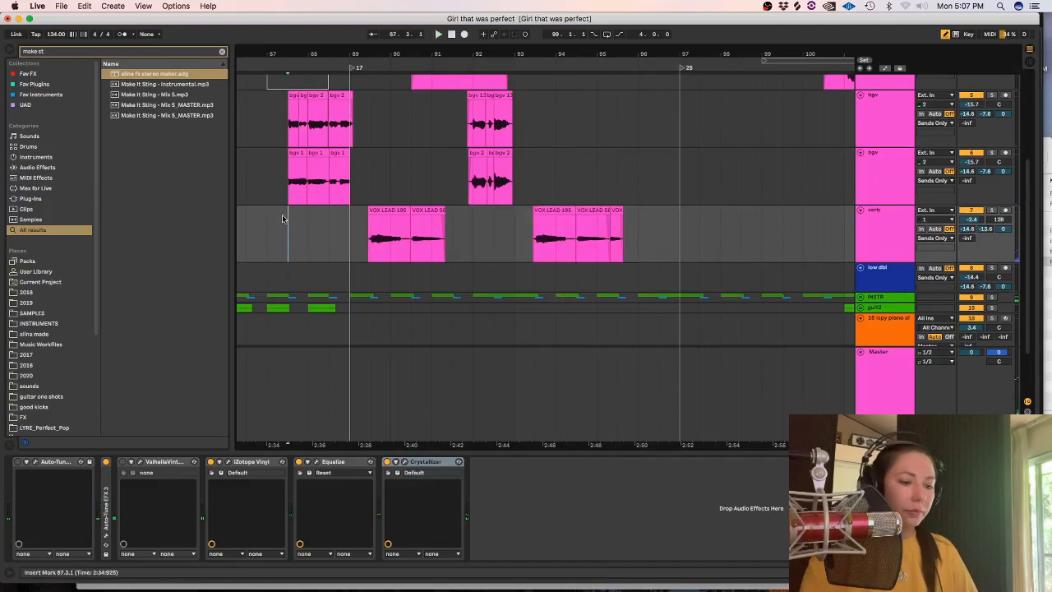
pyautogui.press('-')
pyautogui.press('-')
pyautogui.press('alt+super+l')
pyautogui.press('+')
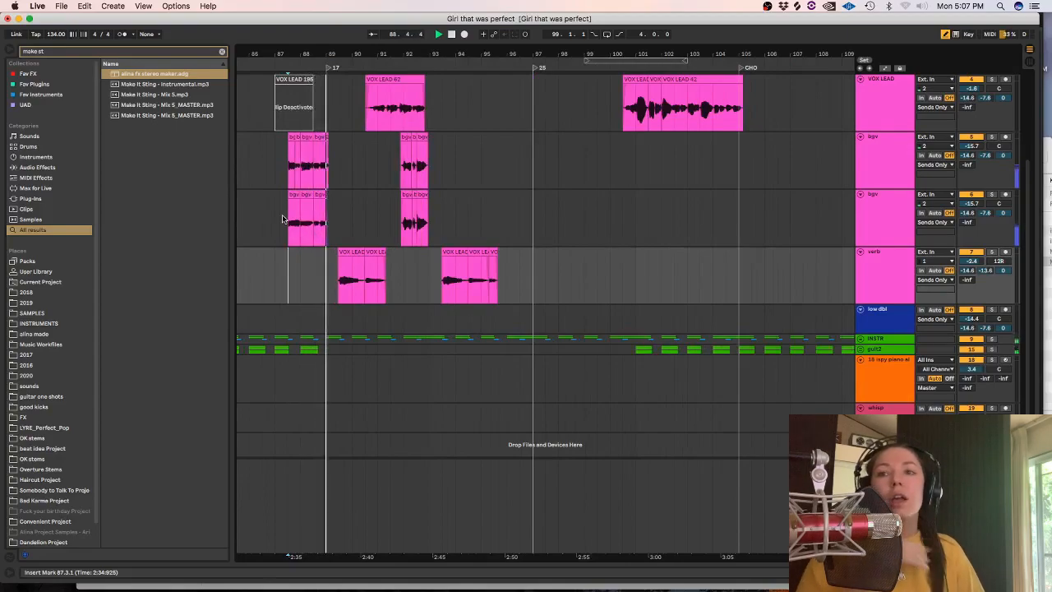
pyautogui.moveTo(558, 280); pyautogui.dragTo(314, 263)
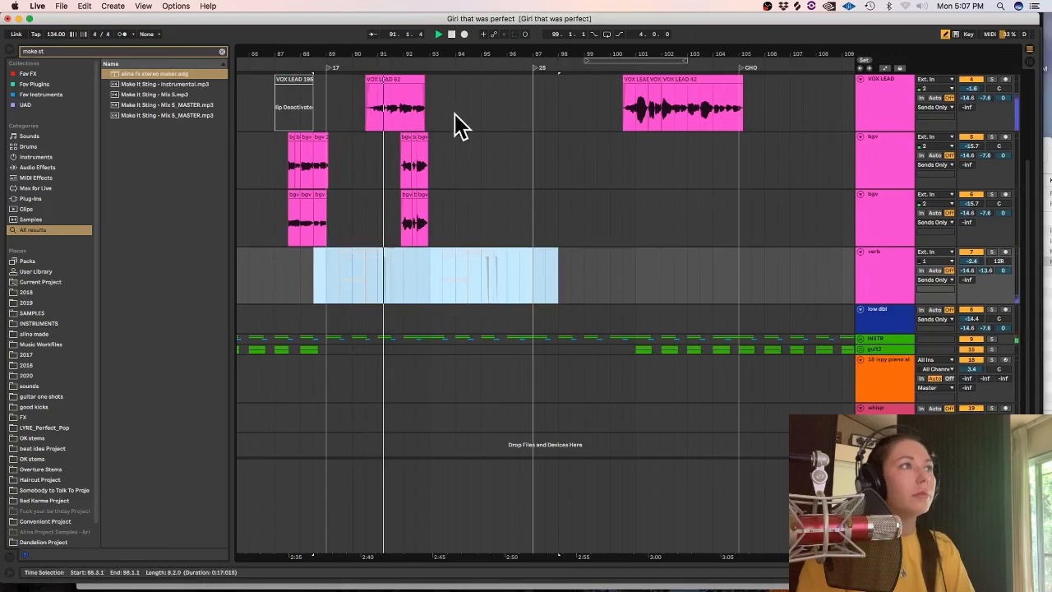
# Deactivate the clips from about 90.3 to 94.1 on the lower VOX LEAD track and both bgv tracks.
pyautogui.moveTo(453, 124); pyautogui.dragTo(364, 202)
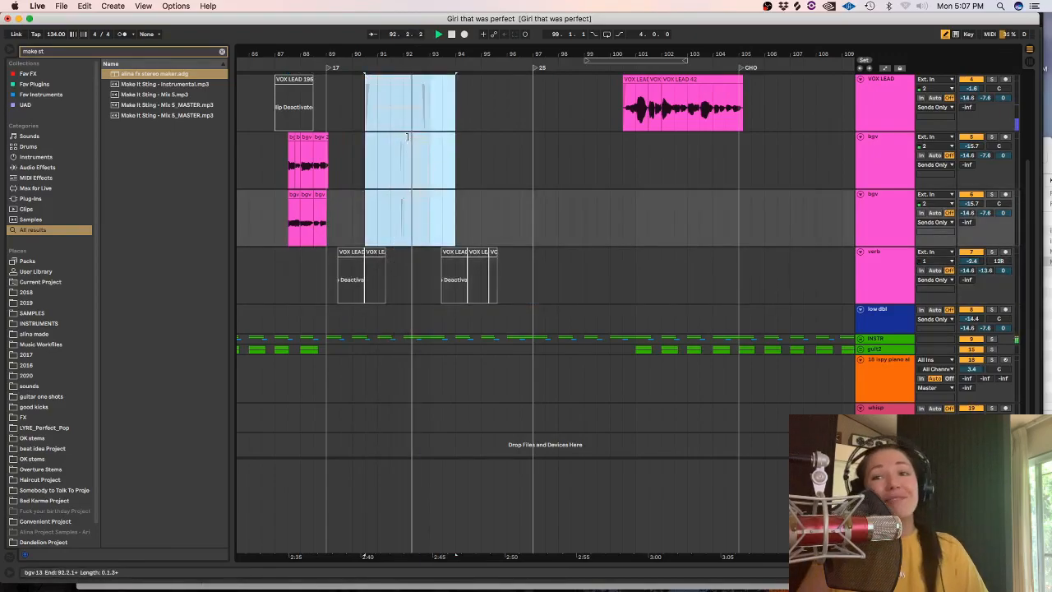
pyautogui.press('super+0')
pyautogui.click(295, 112)
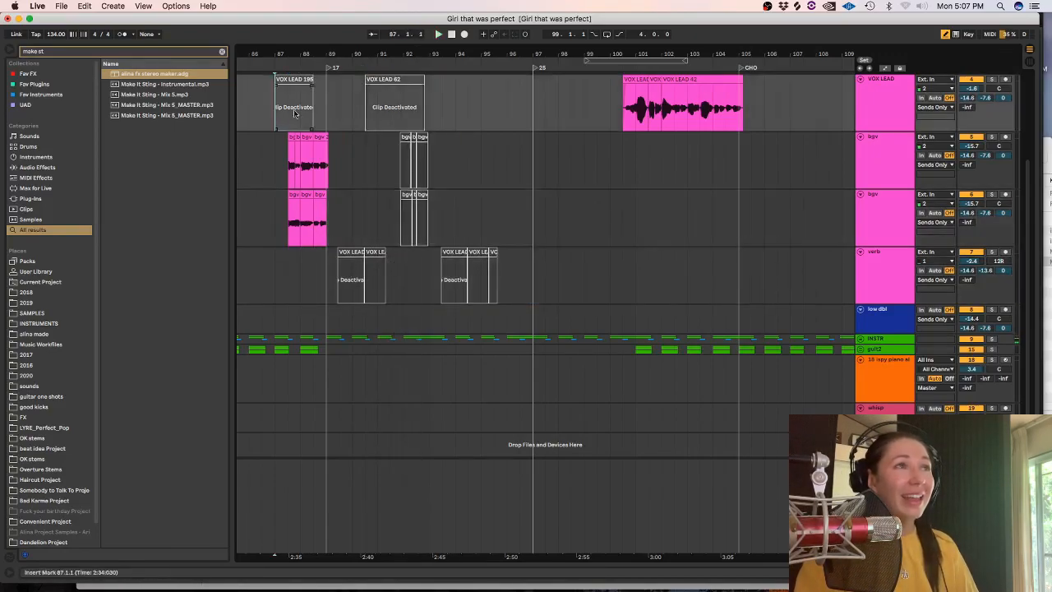
# Duplicate the VOX LEAD track above the bgv tracks and delete all clips on the copy.
pyautogui.scroll(4, 869, 148)
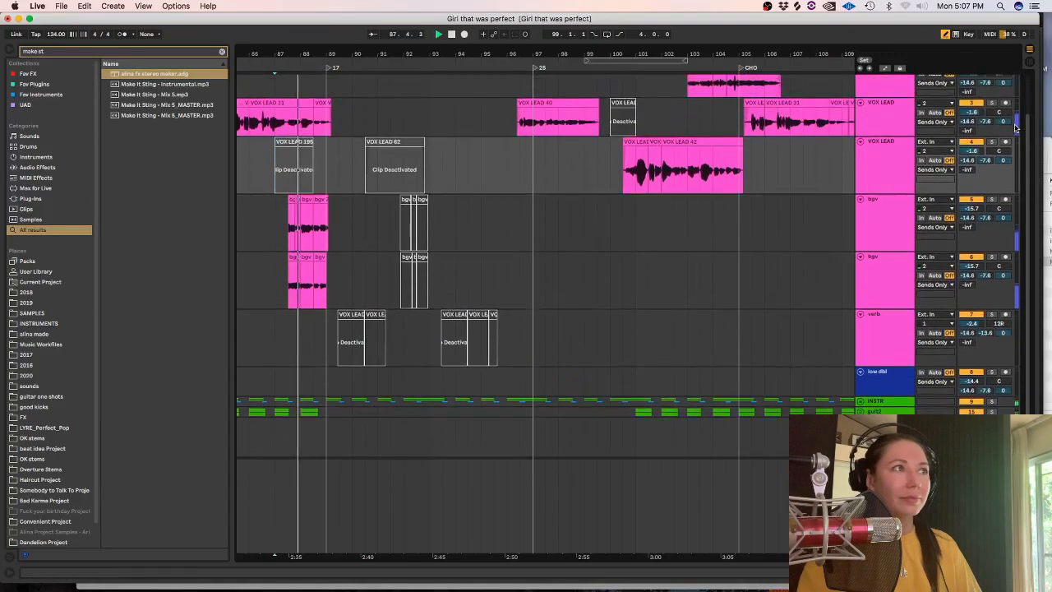
pyautogui.click(869, 148)
pyautogui.press('super+d')
pyautogui.moveTo(455, 223); pyautogui.dragTo(277, 225)
pyautogui.press('-')
pyautogui.press('-')
pyautogui.press('-')
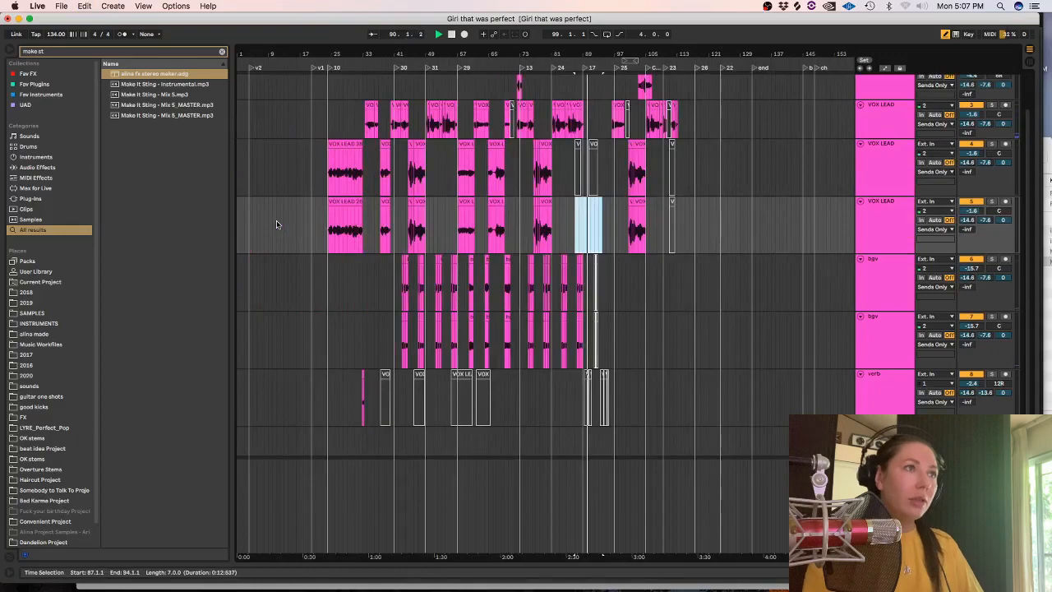
pyautogui.moveTo(719, 232); pyautogui.dragTo(296, 228)
pyautogui.press('Delete')
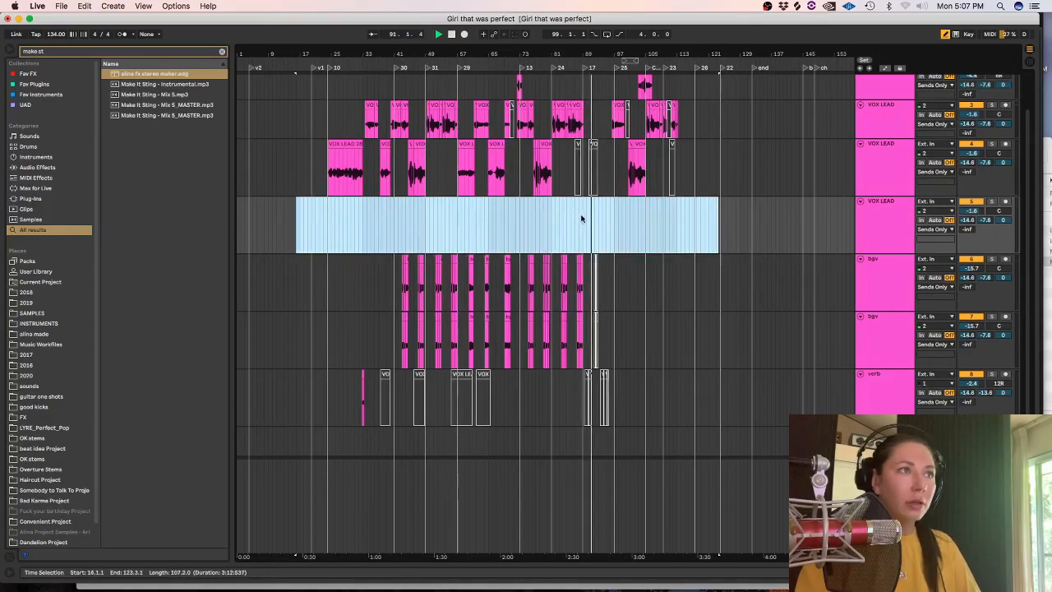
# Try recording two takes on the emptied VOX LEAD track from 87.3.1, undoing each one.
pyautogui.click(584, 218)
pyautogui.press('+')
pyautogui.press('+')
pyautogui.press('+')
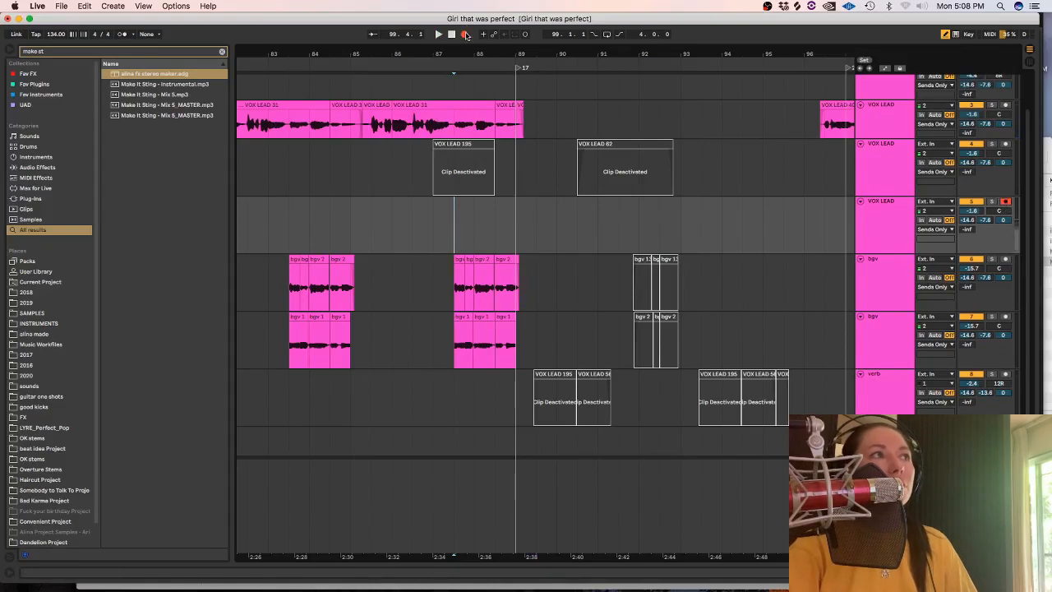
pyautogui.click(465, 35)
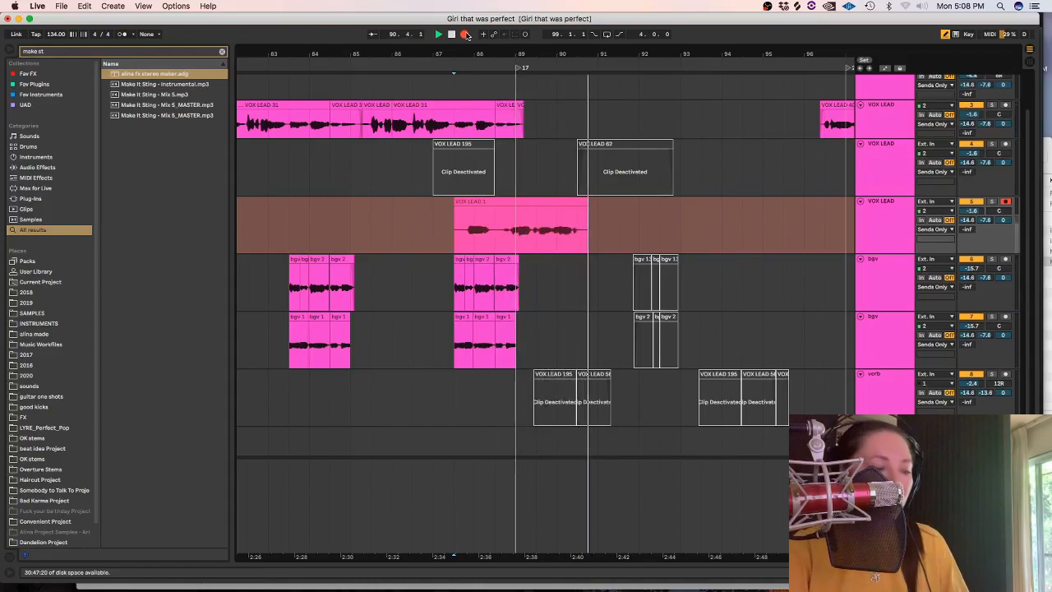
pyautogui.press('space')
pyautogui.press('super+z')
pyautogui.click(466, 36)
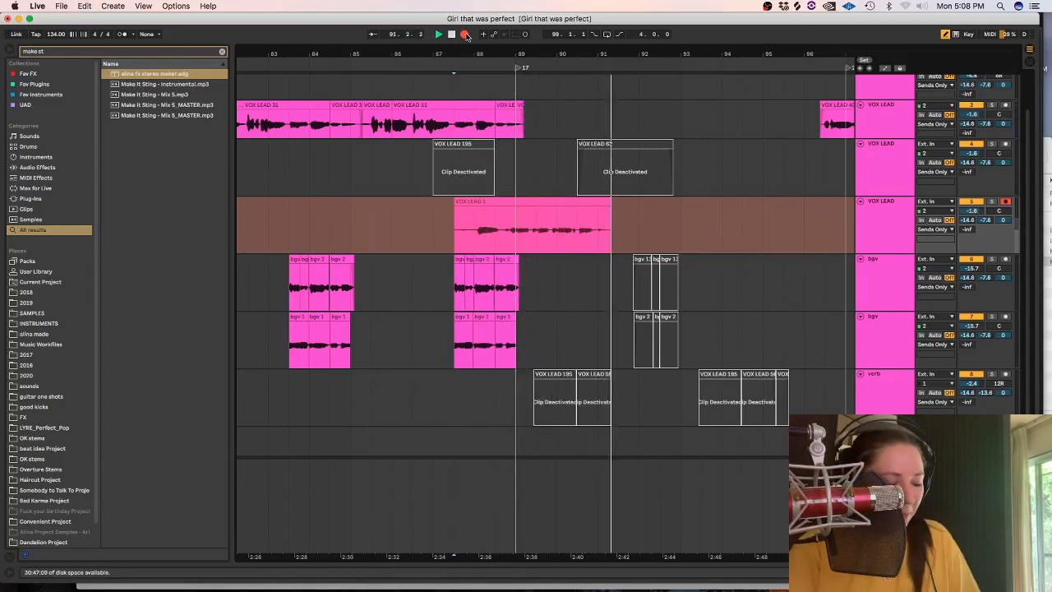
pyautogui.click(465, 36)
pyautogui.press('super+z')
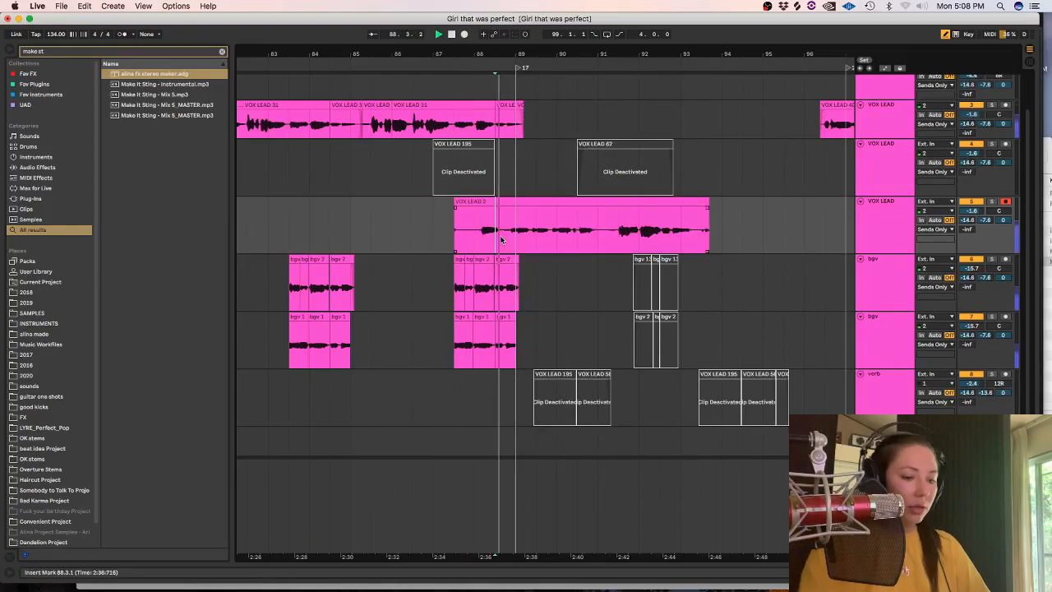
# Delete the start of the VOX LEAD 2 take before about 88.3.3 and split out its section from 89.1.1 to about 89.2.2.
pyautogui.scroll(3, 499, 239)
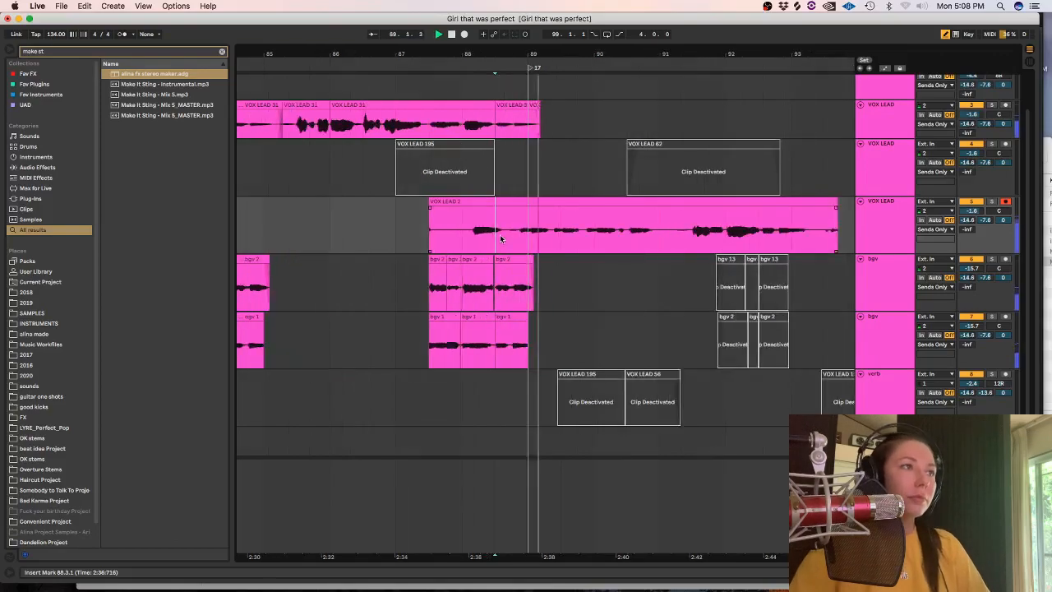
pyautogui.moveTo(455, 241); pyautogui.dragTo(528, 235)
pyautogui.press('Delete')
pyautogui.press('super+e')
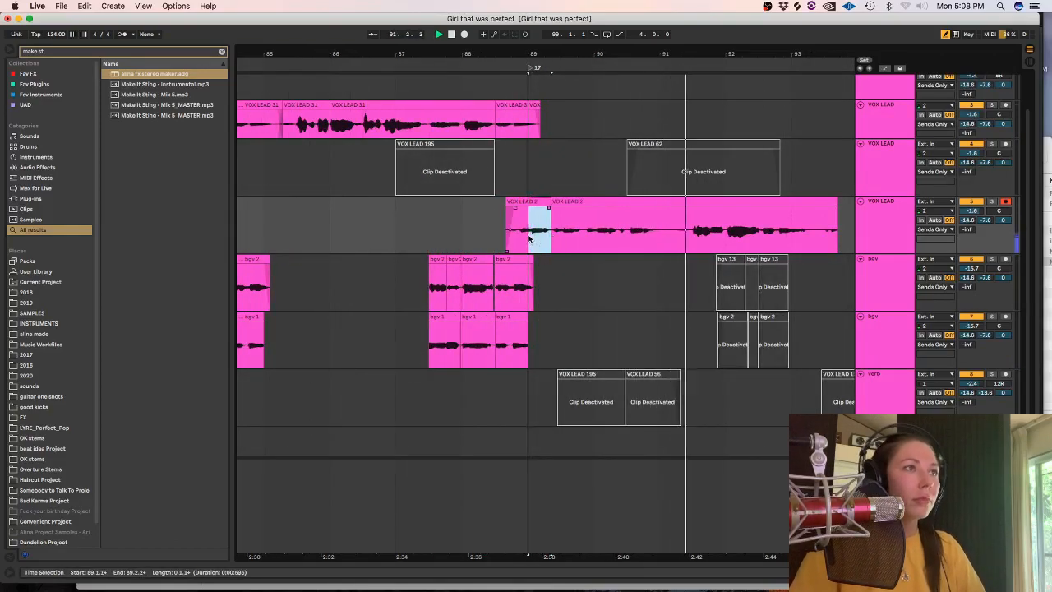
pyautogui.doubleClick(537, 202)
pyautogui.click(114, 154)
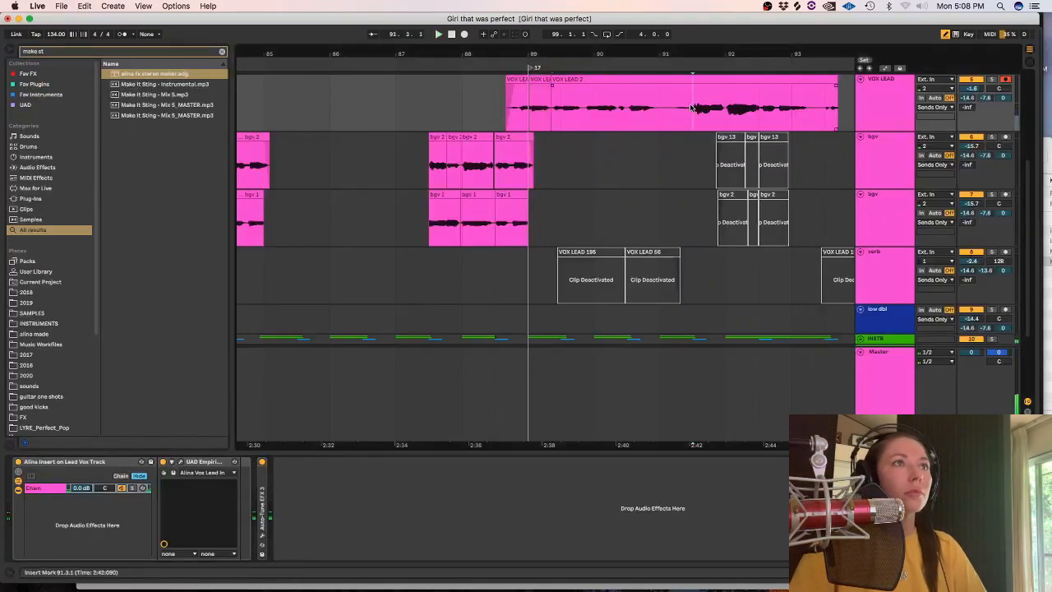
# Move the take's part after 91.3.1 to the VOX LEAD track below adlibs, starting at 91.1.1, and play from 88.3.1.
pyautogui.scroll(5, 1026, 225)
pyautogui.moveTo(750, 235); pyautogui.dragTo(652, 136)
pyautogui.click(498, 197)
pyautogui.press('space')
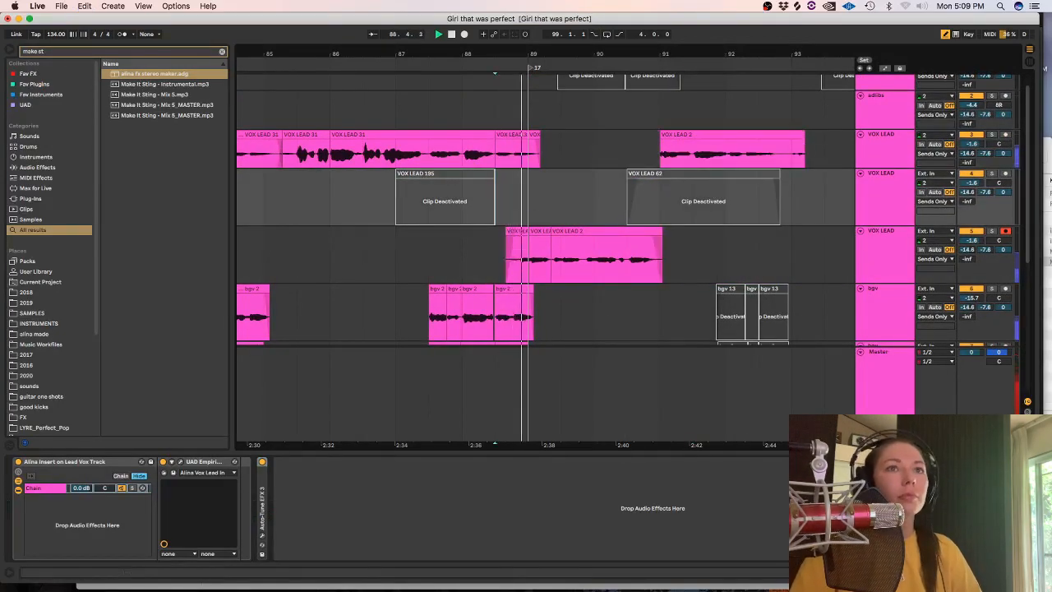
# Delete the end of the moved VOX LEAD 2 clip after about 92.4.
pyautogui.scroll(-4, 1007, 246)
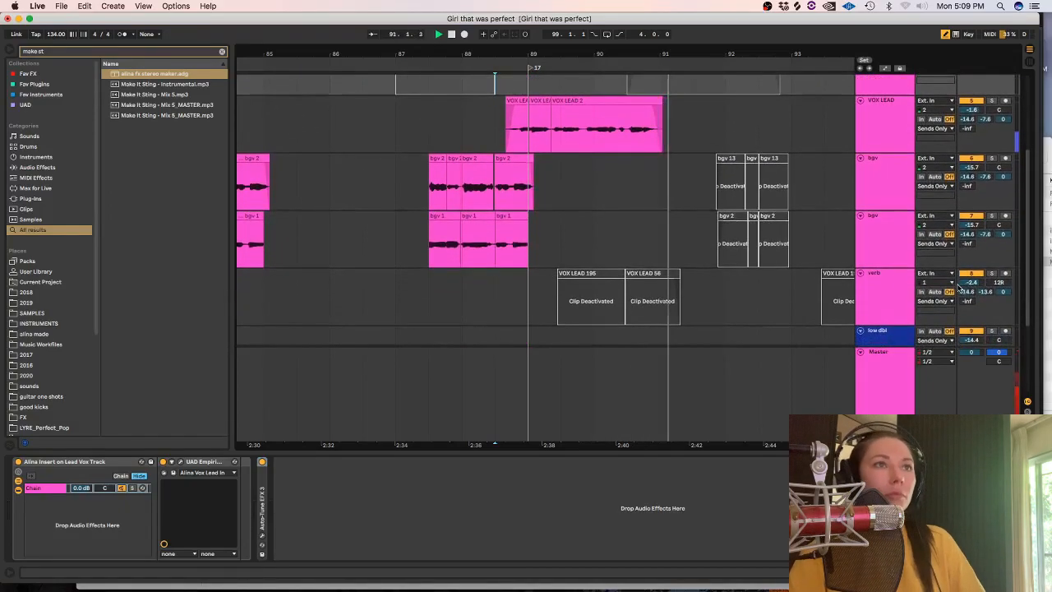
pyautogui.scroll(4, 718, 174)
pyautogui.moveTo(824, 121); pyautogui.dragTo(777, 129)
pyautogui.press('Delete')
# Duplicate the range 89.1.1 to 93.1.1 on the two lower VOX LEAD tracks to 93.1.1.
pyautogui.moveTo(794, 212); pyautogui.dragTo(523, 150)
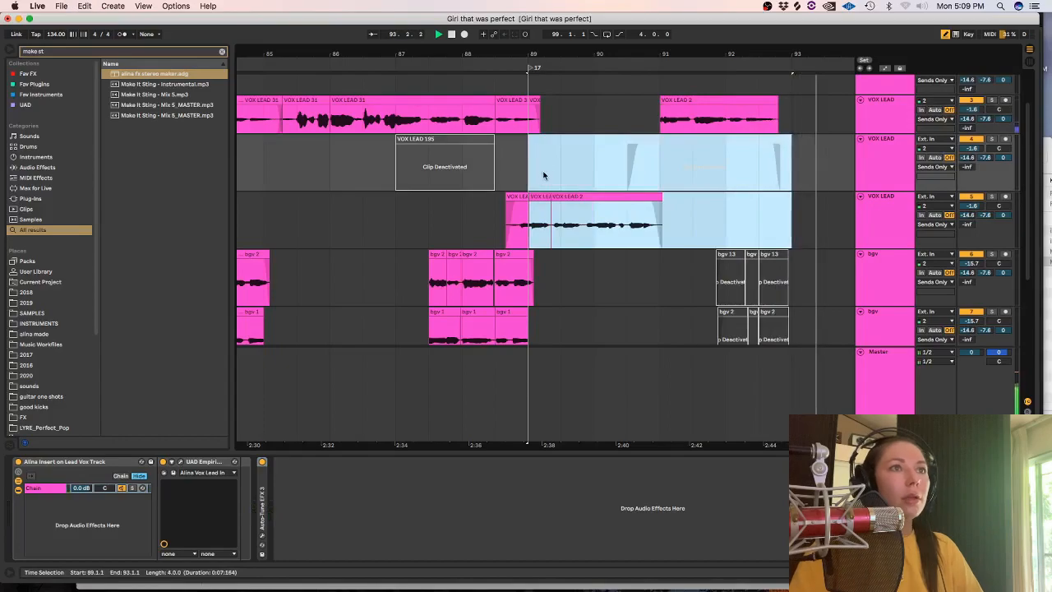
pyautogui.press('-')
pyautogui.press('-')
pyautogui.press('super+d')
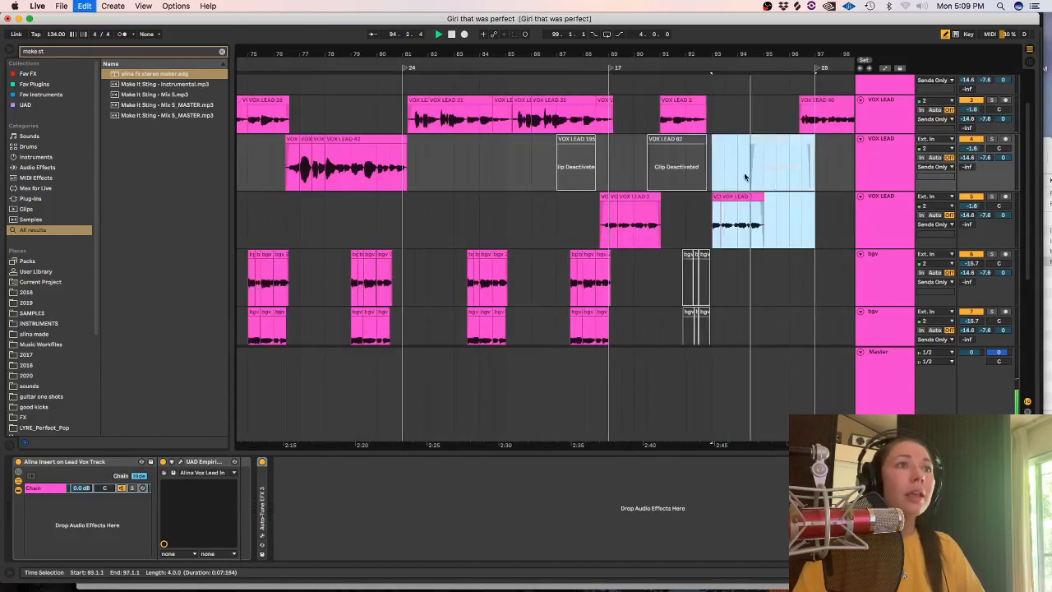
# Extend the start of the duplicated VOX LEAD 2 phrase to just before bar 93 and trim off the excess.
pyautogui.click(709, 209)
pyautogui.press('+')
pyautogui.press('+')
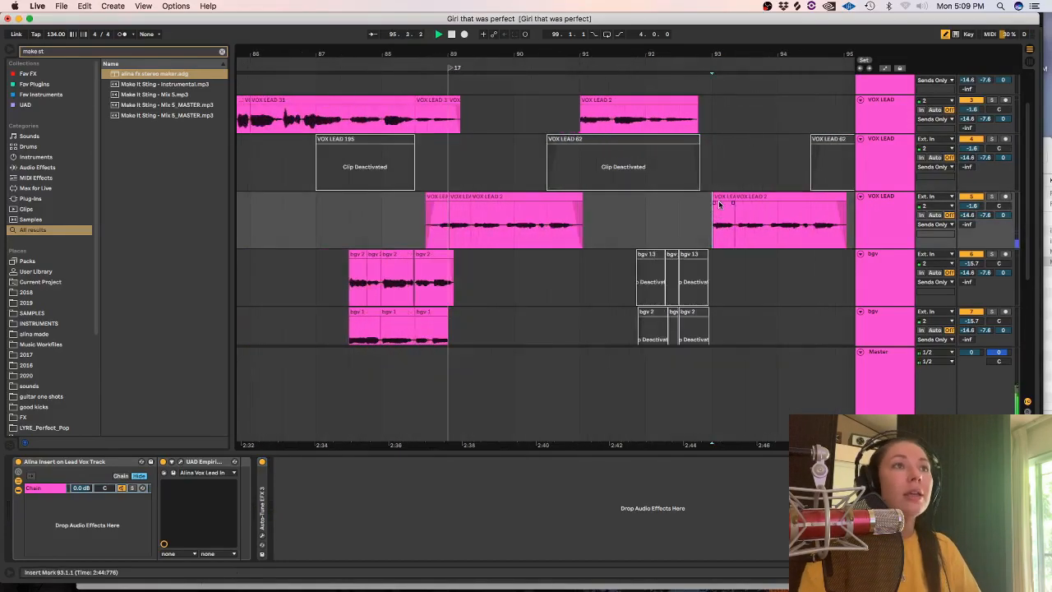
pyautogui.press('space')
pyautogui.moveTo(716, 196); pyautogui.dragTo(694, 216)
pyautogui.press('Delete')
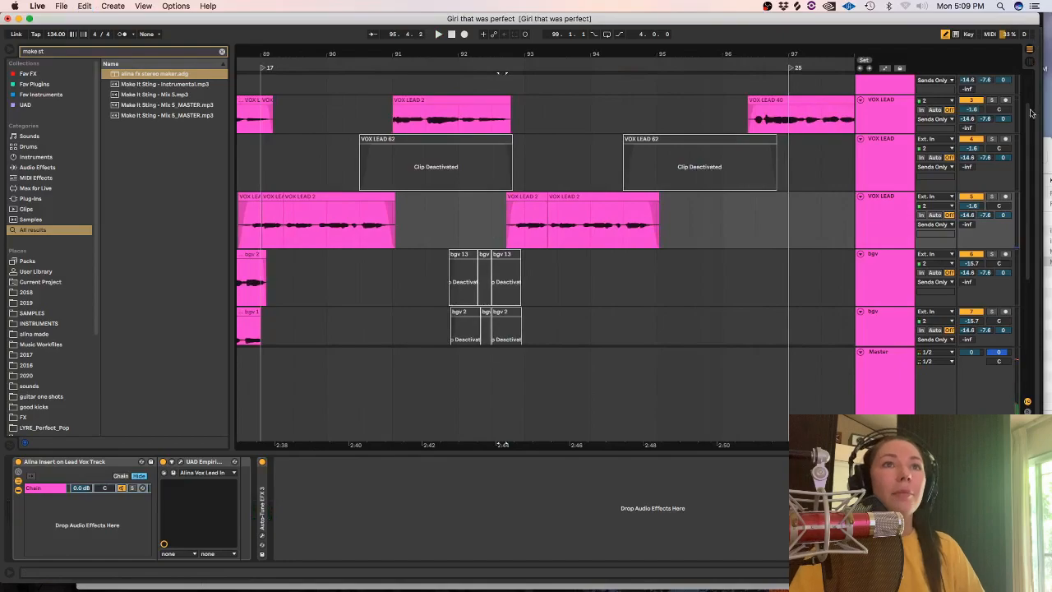
# Record a take on the adlibs track from 93.1.1 and play it back.
pyautogui.moveTo(1031, 112); pyautogui.dragTo(1021, 72)
pyautogui.click(523, 127)
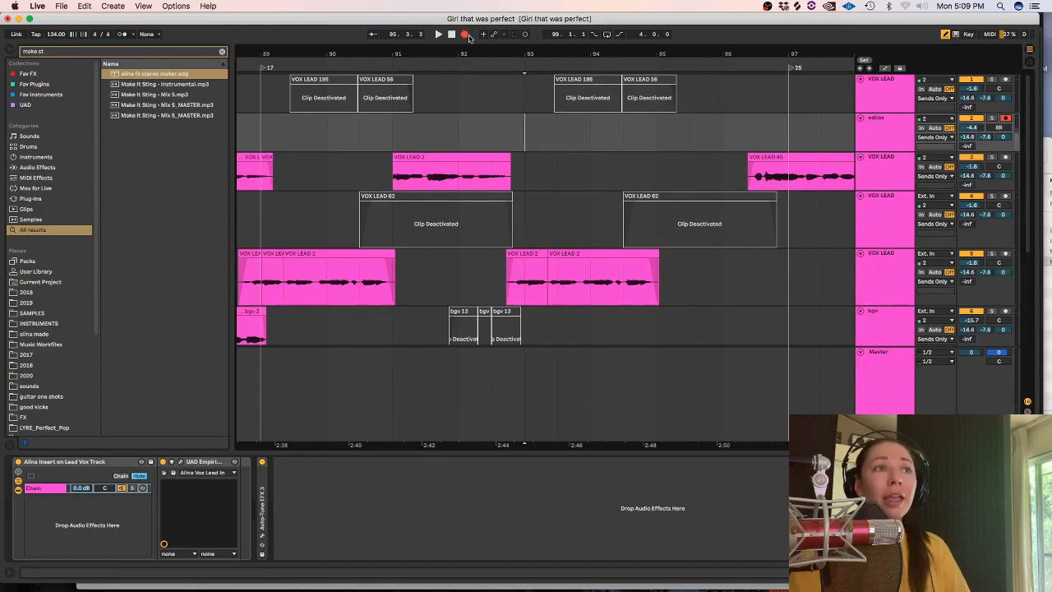
pyautogui.click(467, 36)
pyautogui.click(463, 35)
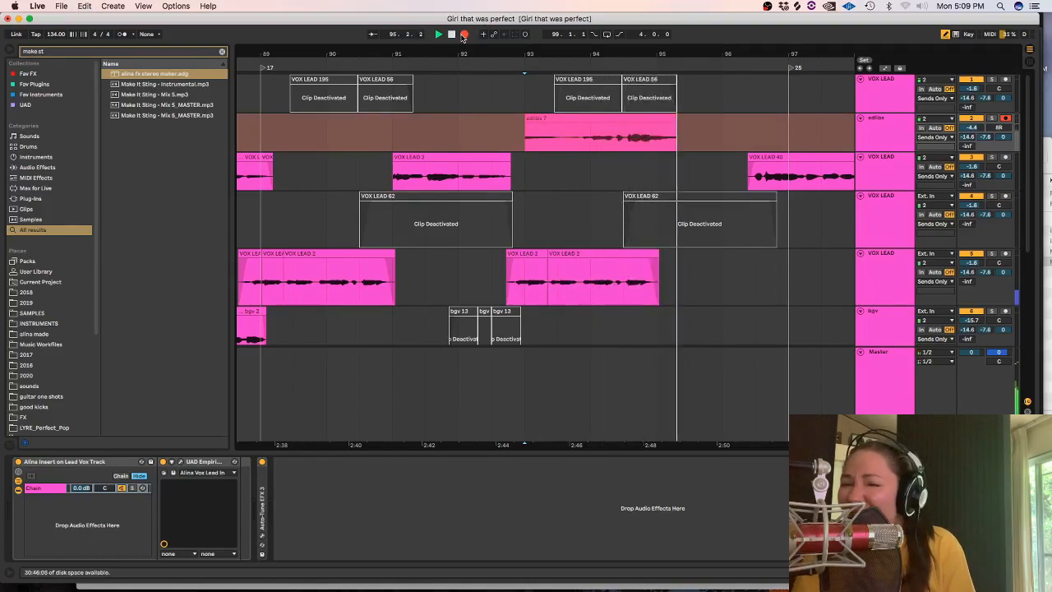
pyautogui.click(463, 34)
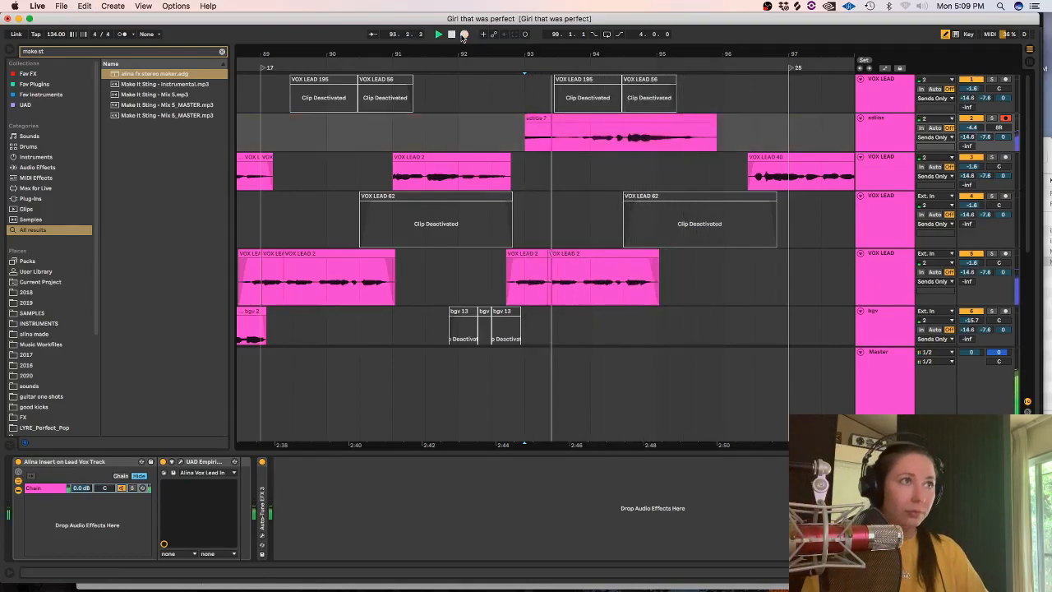
# Trim the adlibs take by deleting its start before 93.3.3 and its end after about 95.3.
pyautogui.moveTo(529, 136); pyautogui.dragTo(569, 146)
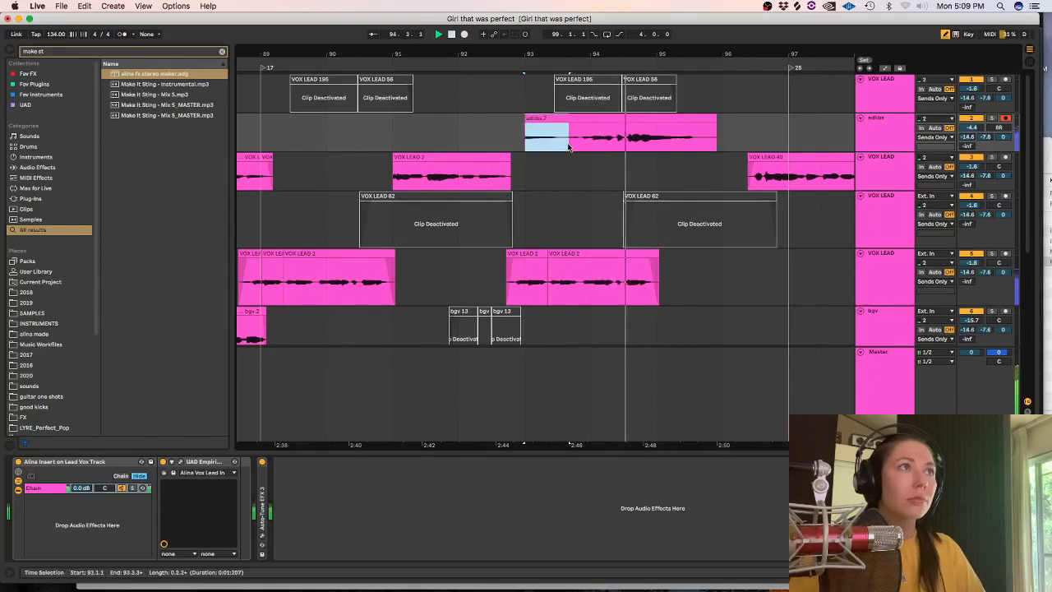
pyautogui.press('Delete')
pyautogui.moveTo(740, 140); pyautogui.dragTo(699, 138)
pyautogui.press('Delete')
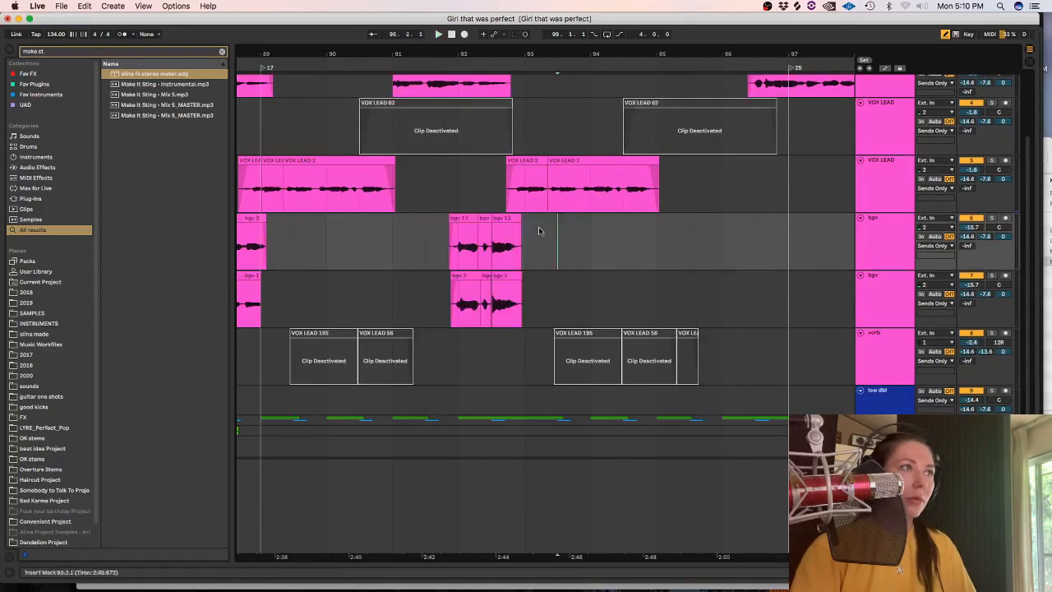
# Reactivate the clips between 91.3.1 and 93.3.1 on both bgv tracks.
pyautogui.moveTo(538, 227); pyautogui.dragTo(427, 282)
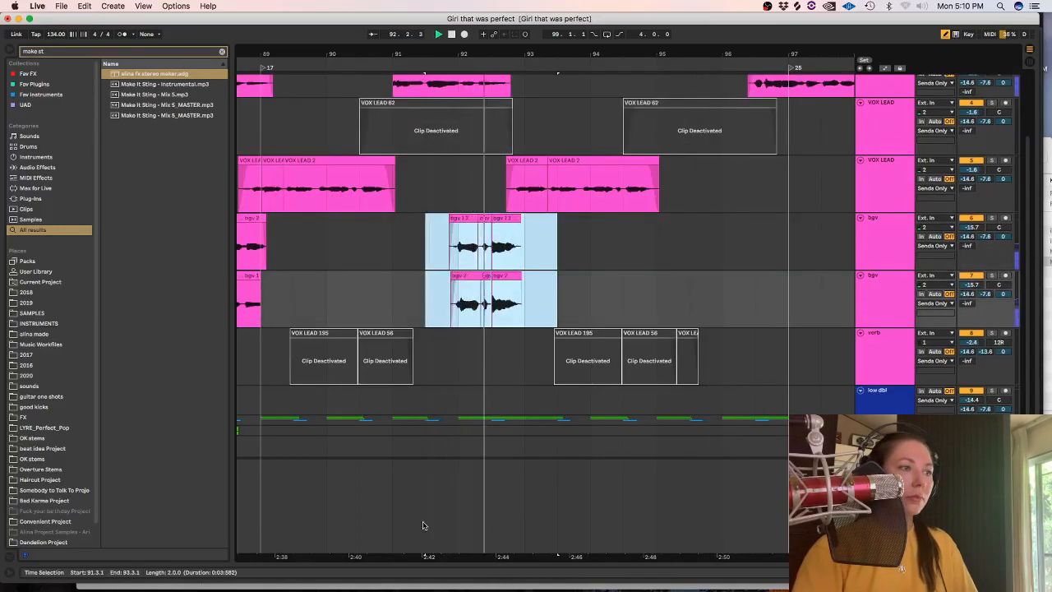
# Play back the reactivated bgv clips with the lead vocals, starting at about 88.3.3.
pyautogui.press('space')
pyautogui.click(337, 182)
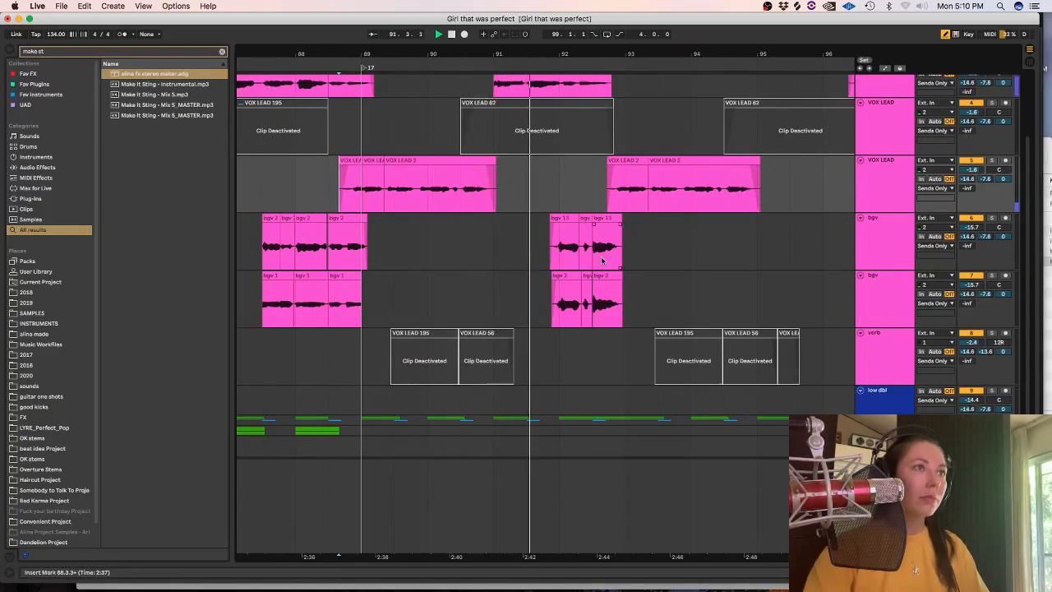
pyautogui.moveTo(627, 249); pyautogui.dragTo(553, 283)
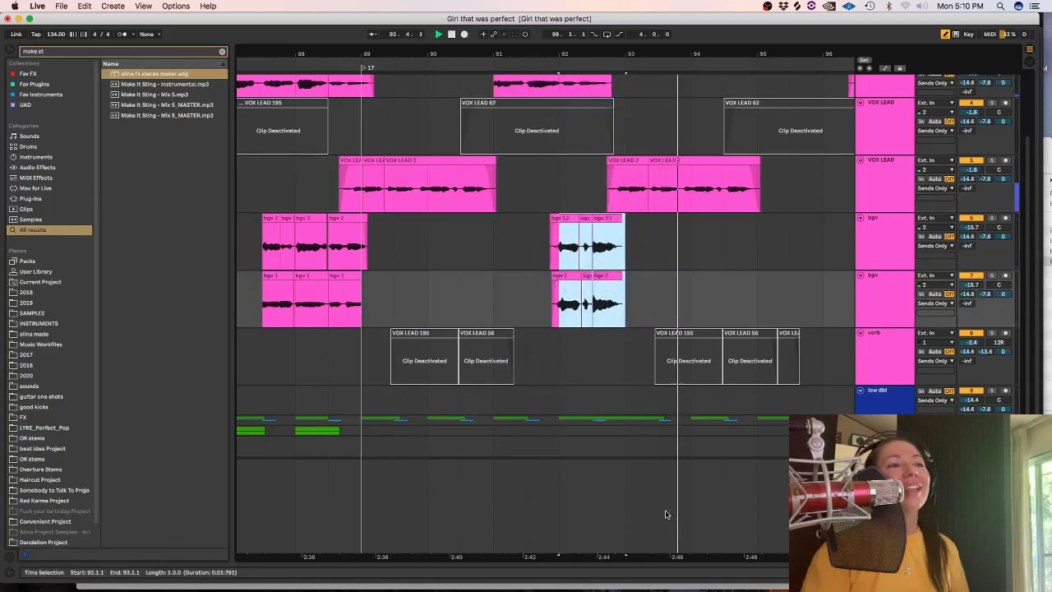
pyautogui.moveTo(640, 554); pyautogui.dragTo(439, 514)
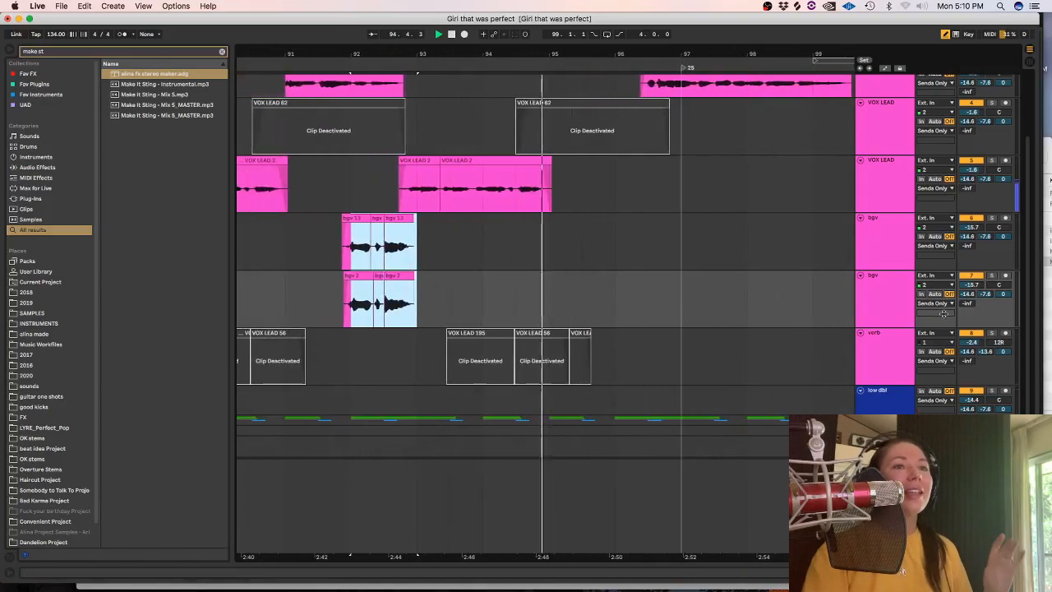
# Delete the deactivated VOX LEAD clips between 92.1.1 and about 95.3 on the verb track and place the insert mark at 92.1.1.
pyautogui.click(599, 373)
pyautogui.moveTo(599, 373); pyautogui.dragTo(390, 357)
pyautogui.press('Delete')
pyautogui.click(352, 360)
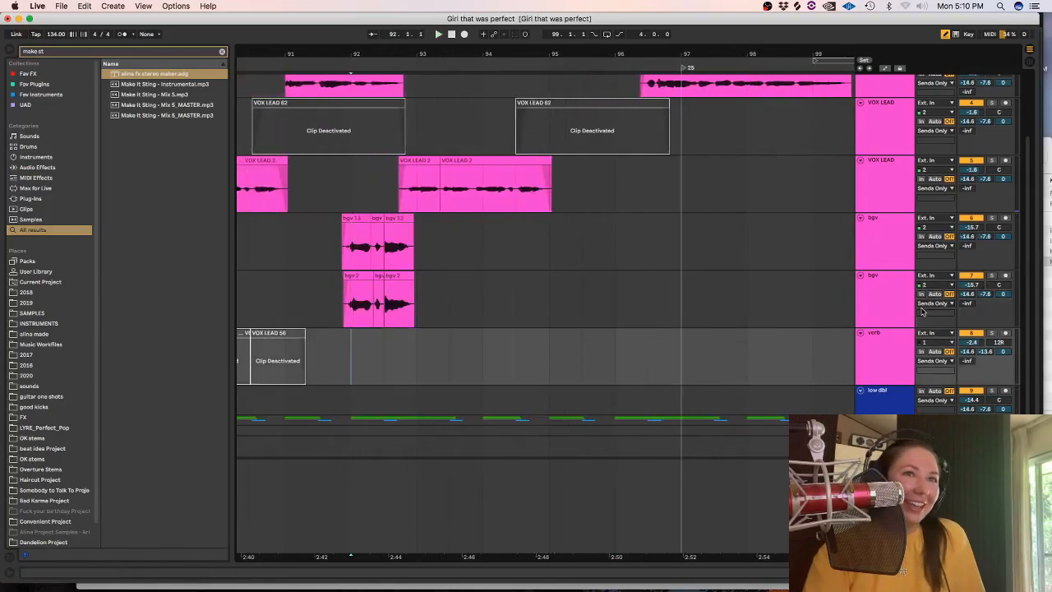
# Try two vocal takes on the verb track from 92.1.1, undoing each one.
pyautogui.click(466, 34)
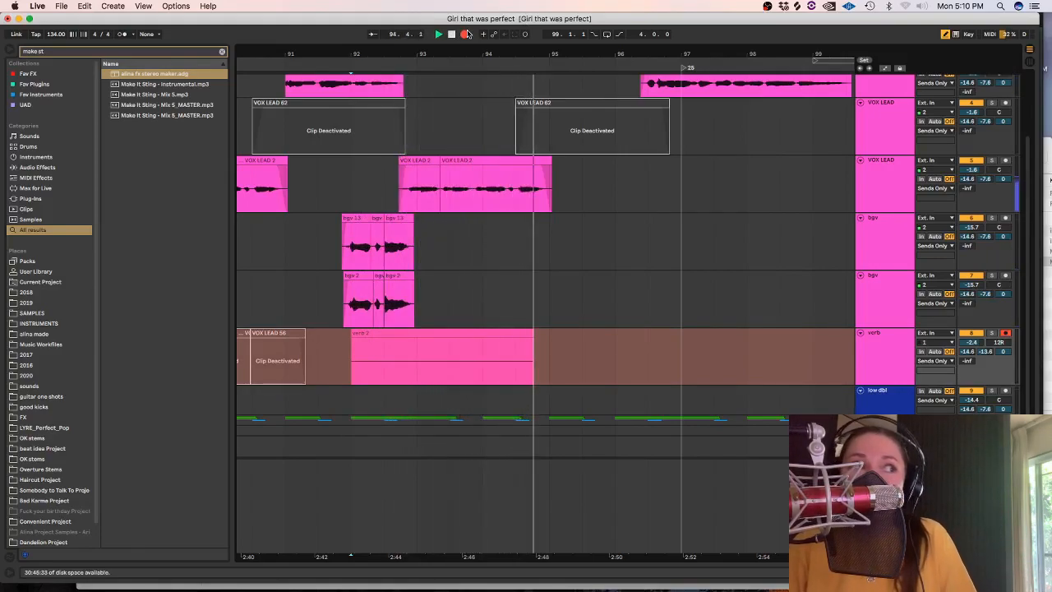
pyautogui.press('space')
pyautogui.press('super+z')
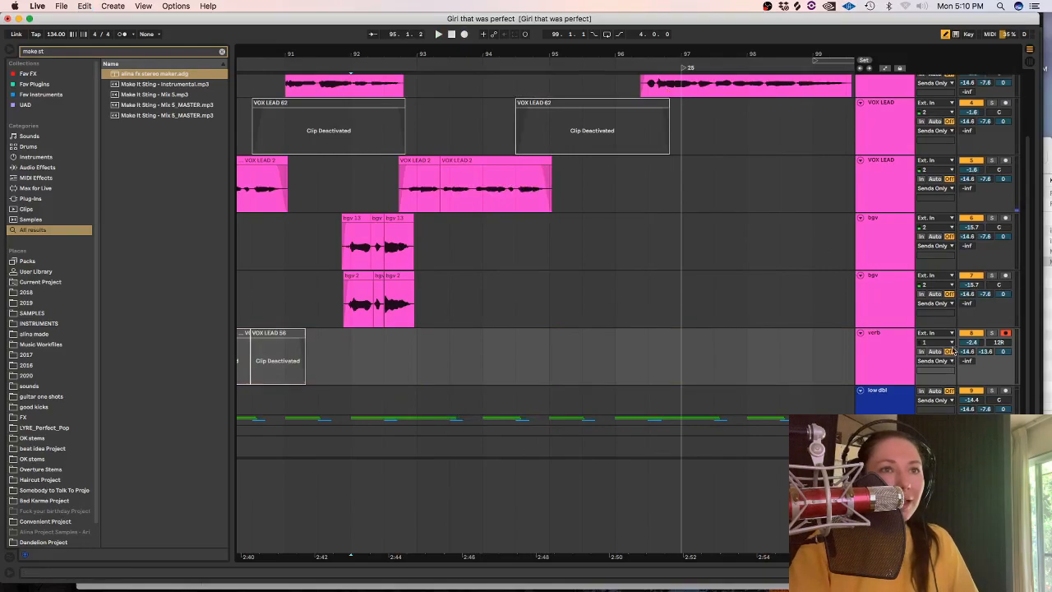
pyautogui.click(928, 367)
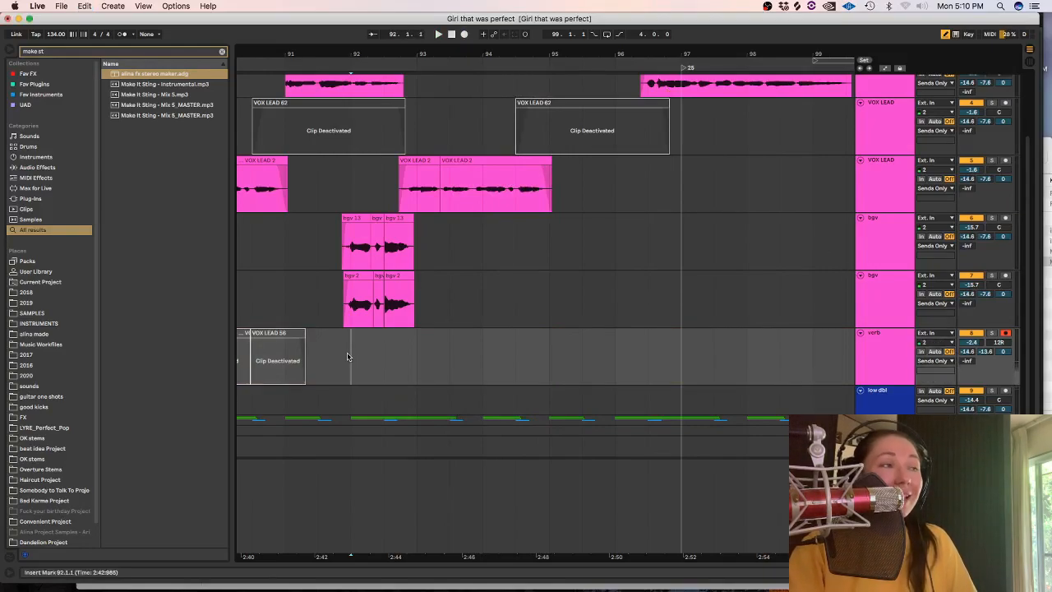
pyautogui.click(463, 33)
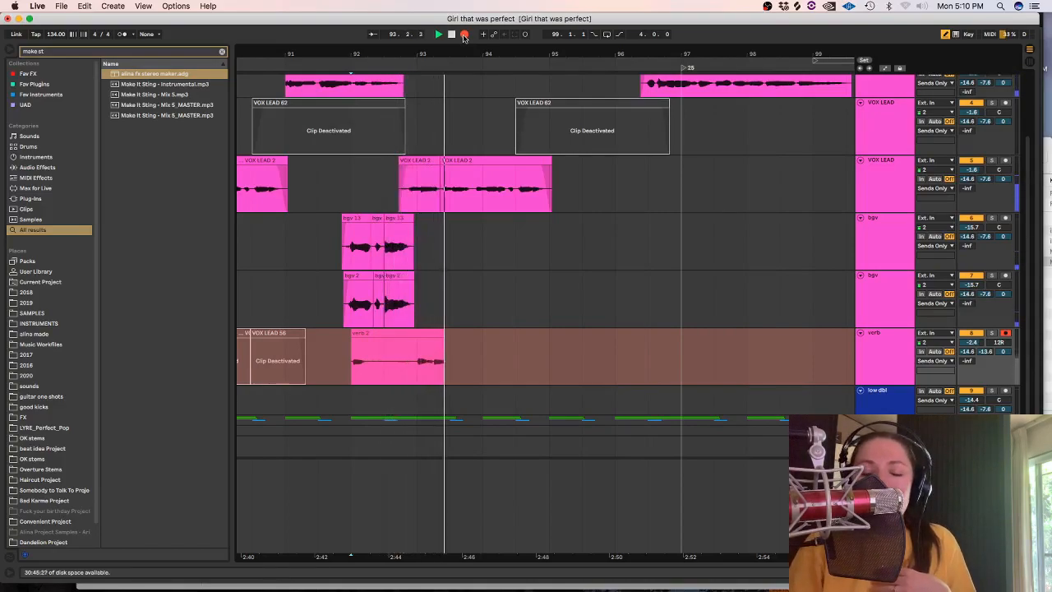
pyautogui.press('space')
pyautogui.press('super+z')
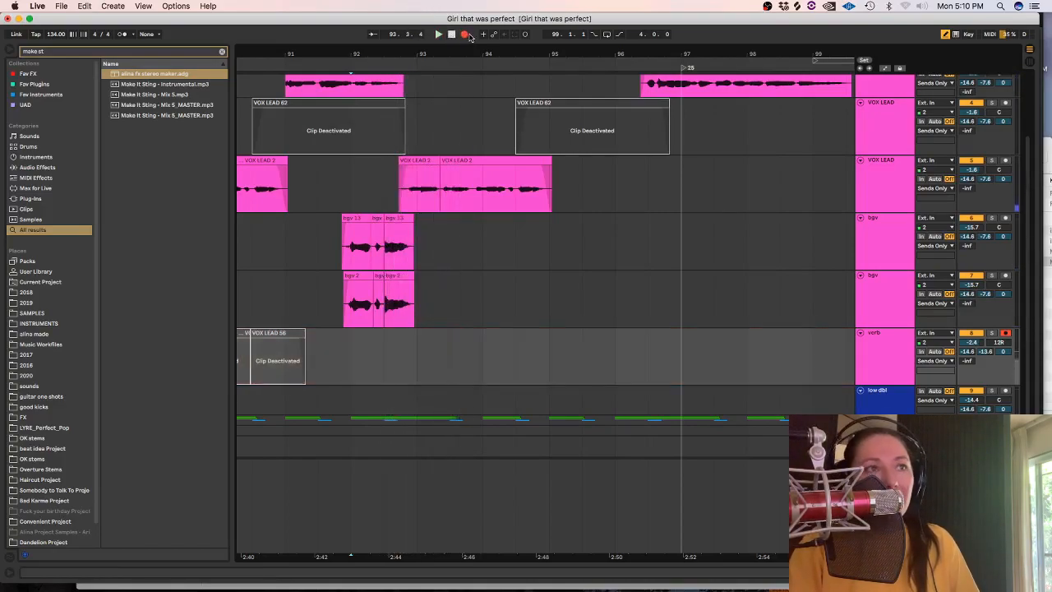
# Record a take on the verb track from 92.1.1 and delete its start up to about 92.4.
pyautogui.click(468, 36)
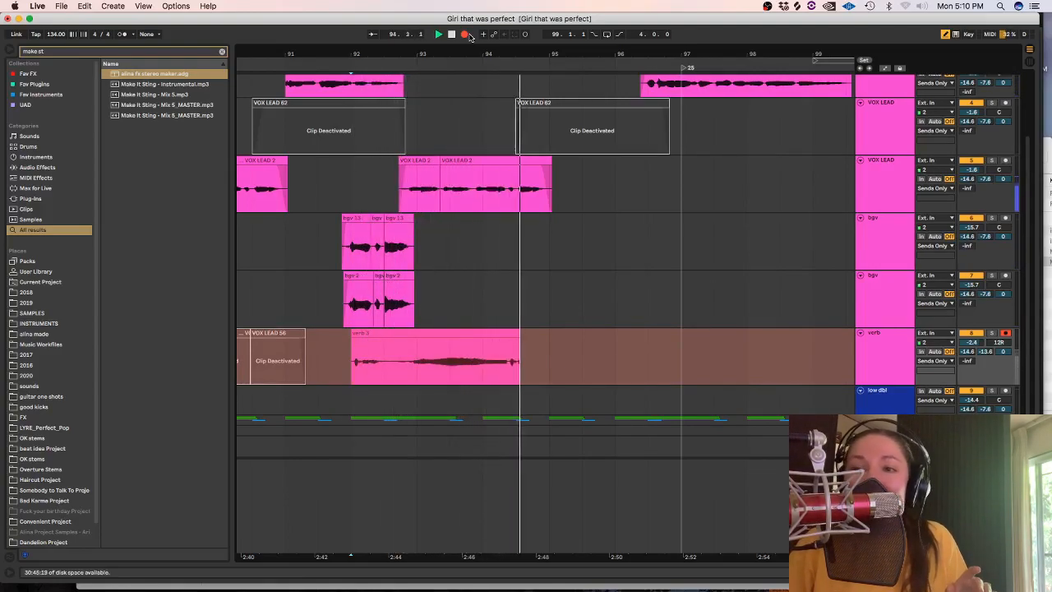
pyautogui.press('space')
pyautogui.press('space')
pyautogui.moveTo(351, 353); pyautogui.dragTo(428, 337)
pyautogui.press('Delete')
pyautogui.click(436, 335)
# Delete the deactivated VOX LEAD 62 clip starting at 94.3.1 and place the insert mark there.
pyautogui.hotkey('shift', 'Tab')
pyautogui.moveTo(96, 119); pyautogui.dragTo(96, 126)
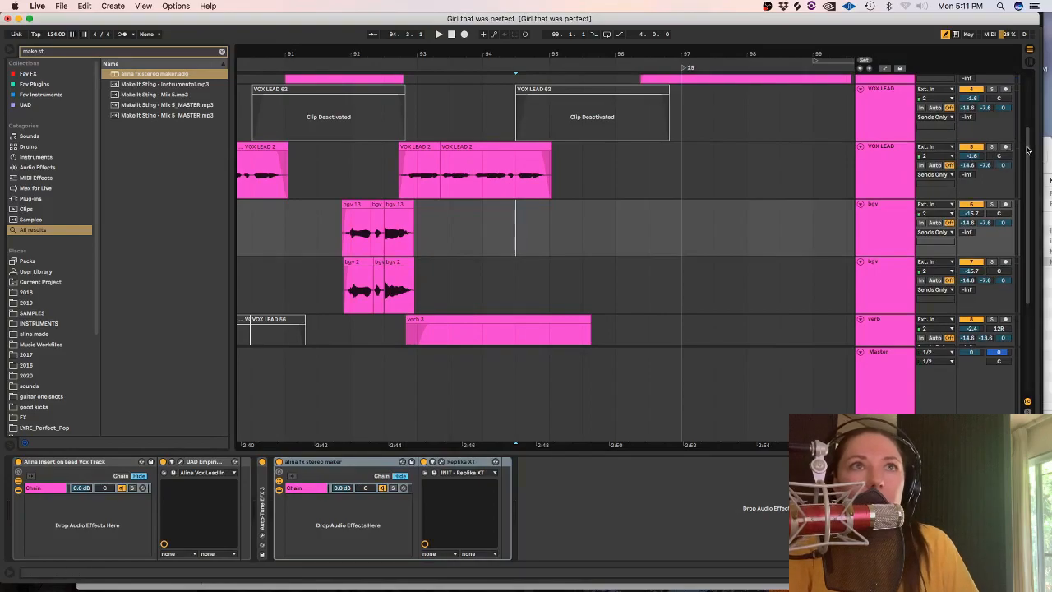
pyautogui.scroll(3, 904, 147)
pyautogui.click(599, 166)
pyautogui.click(506, 184)
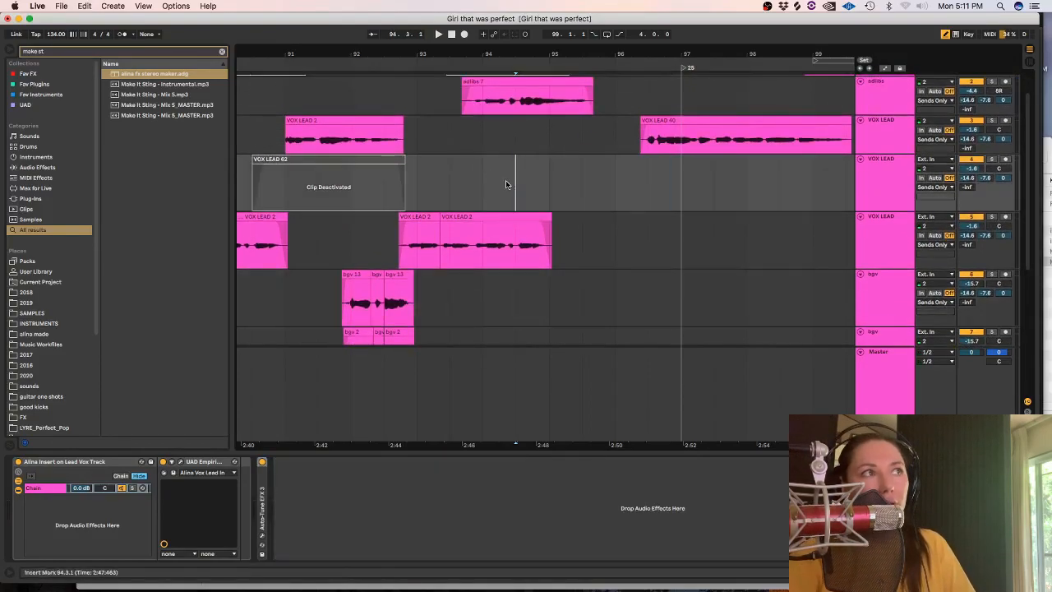
# Try a take on the emptied VOX LEAD track before bar 95 and delete it.
pyautogui.click(464, 34)
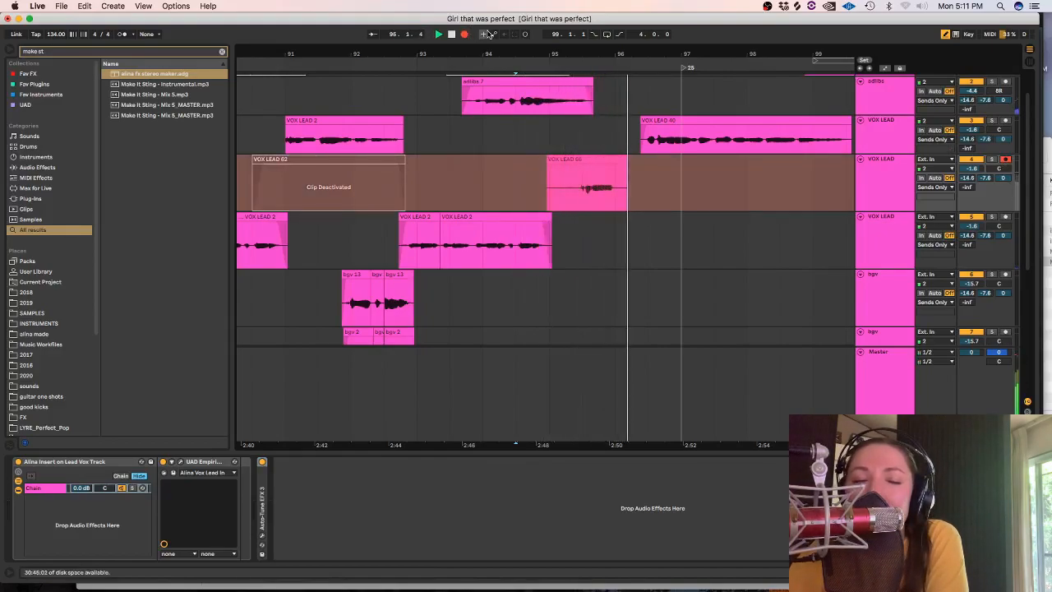
pyautogui.press('space')
pyautogui.click(563, 161)
pyautogui.press('Delete')
# Record a new take on the same VOX LEAD track from 94.3.1 and play it back.
pyautogui.click(522, 178)
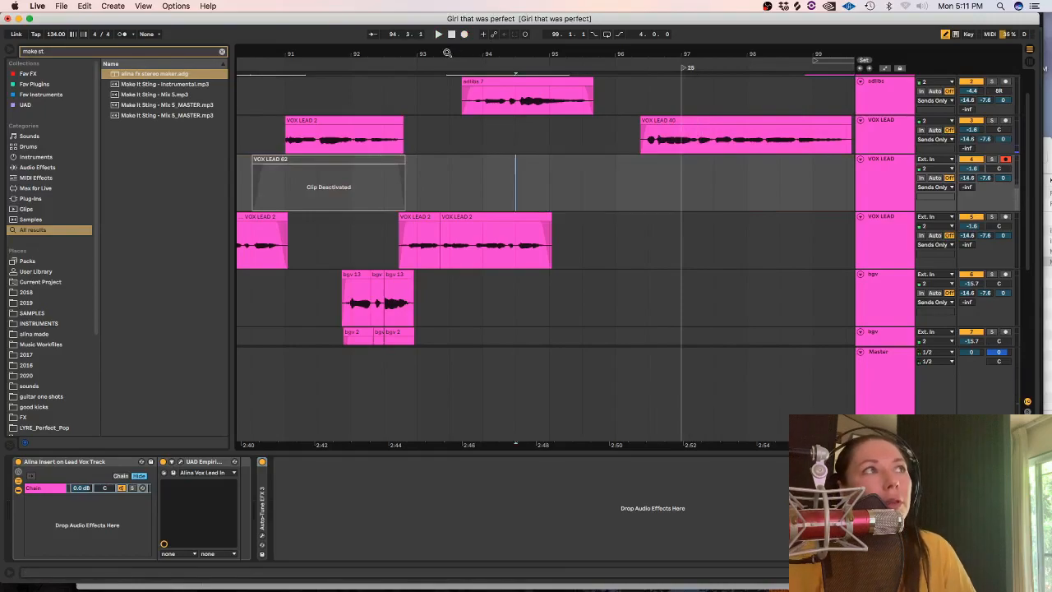
pyautogui.click(464, 34)
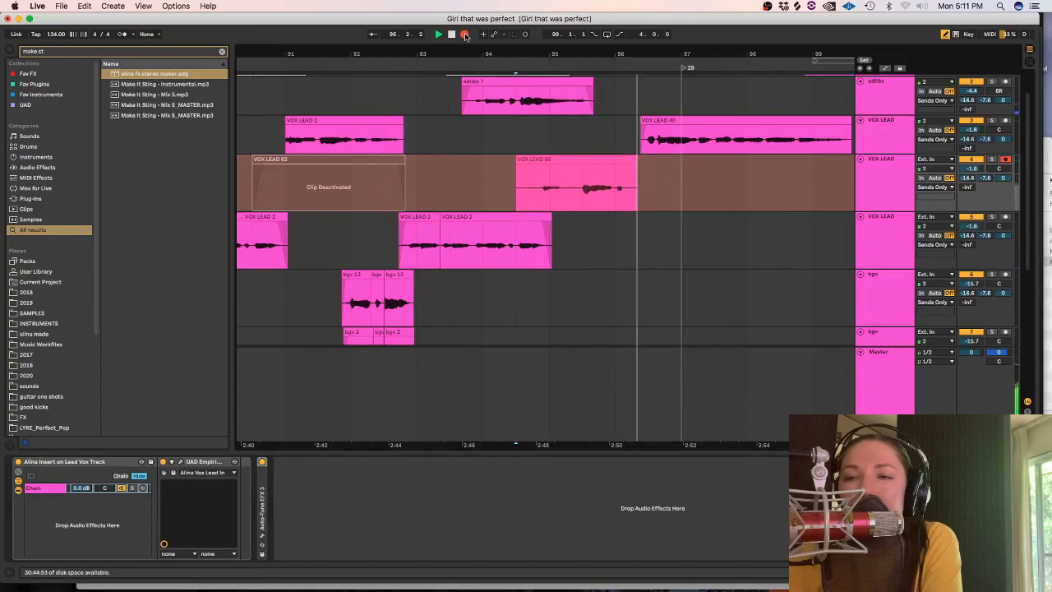
pyautogui.press('space')
pyautogui.press('space')
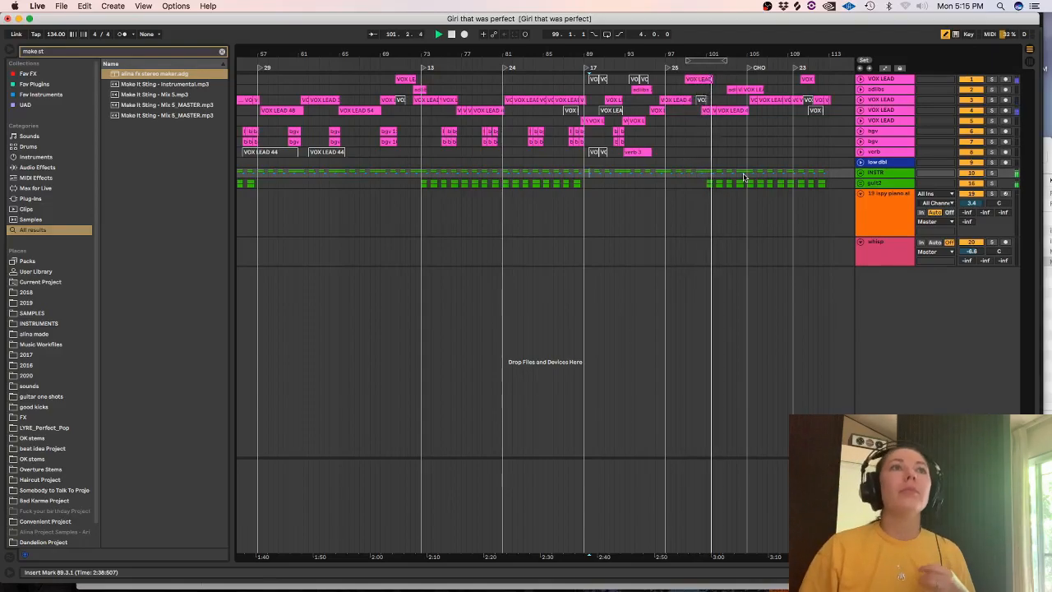
# Move playback to the end of the song at 114.1.1, stop it and show the whole arrangement.
pyautogui.click(844, 70)
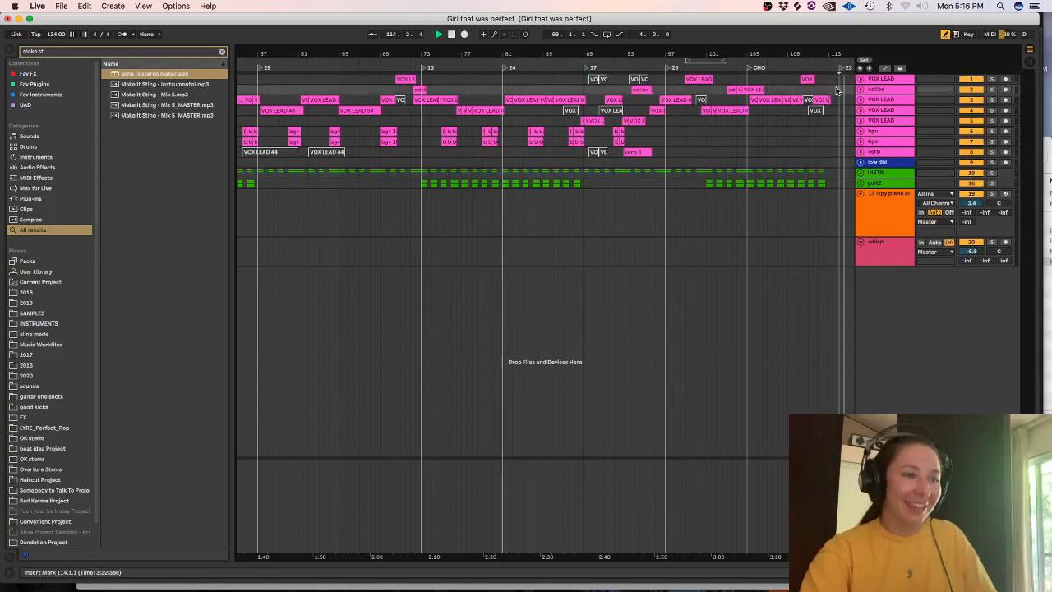
pyautogui.press('space')
pyautogui.press('-')
pyautogui.press('-')
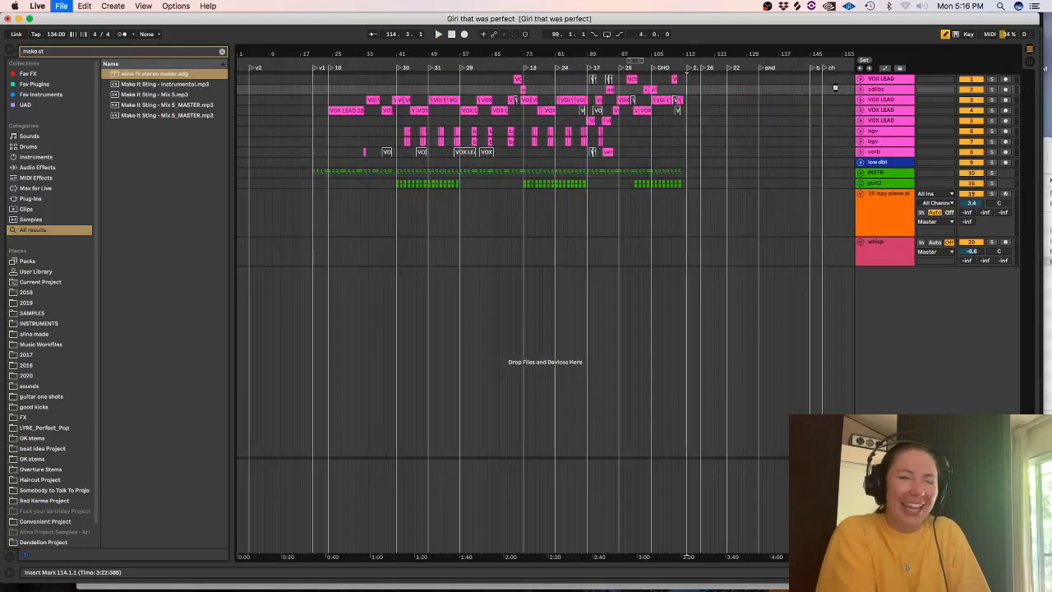